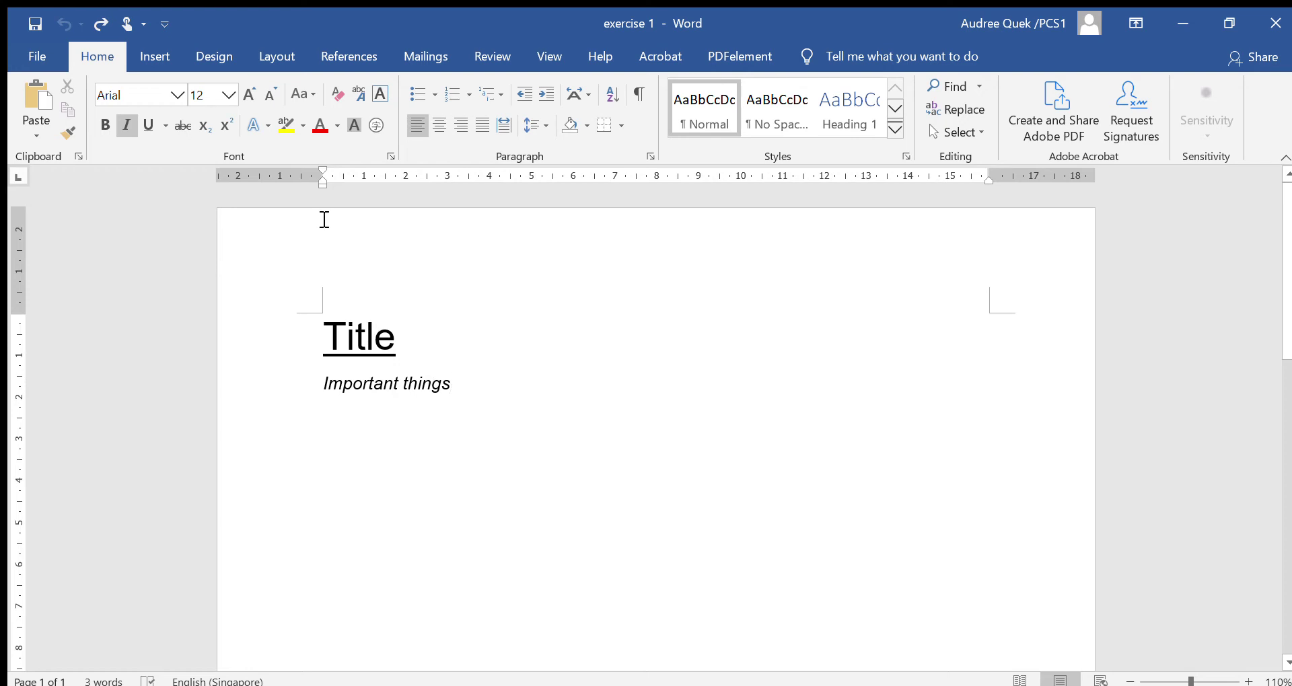
- Colour the 'Title' text red
drag(417, 359, 311, 336)
click(319, 127)
click(402, 330)
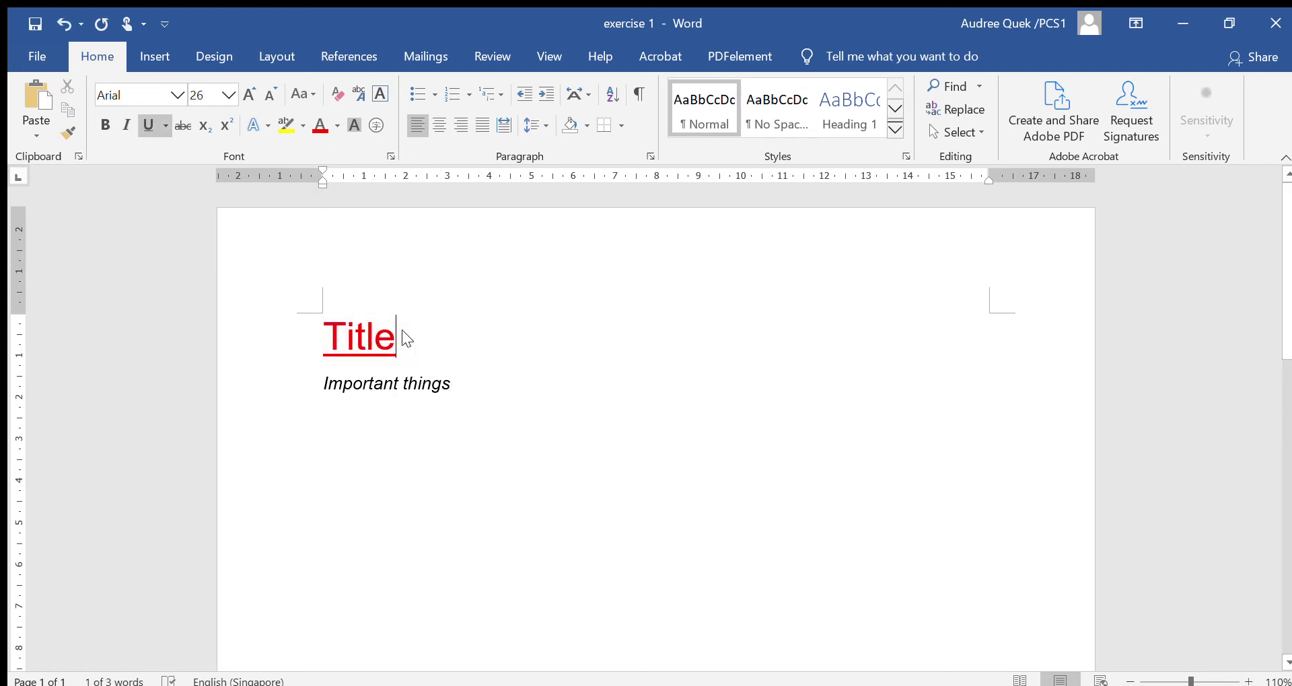
- Start a new line below 'Important things' with italics turned off
drag(476, 378, 327, 378)
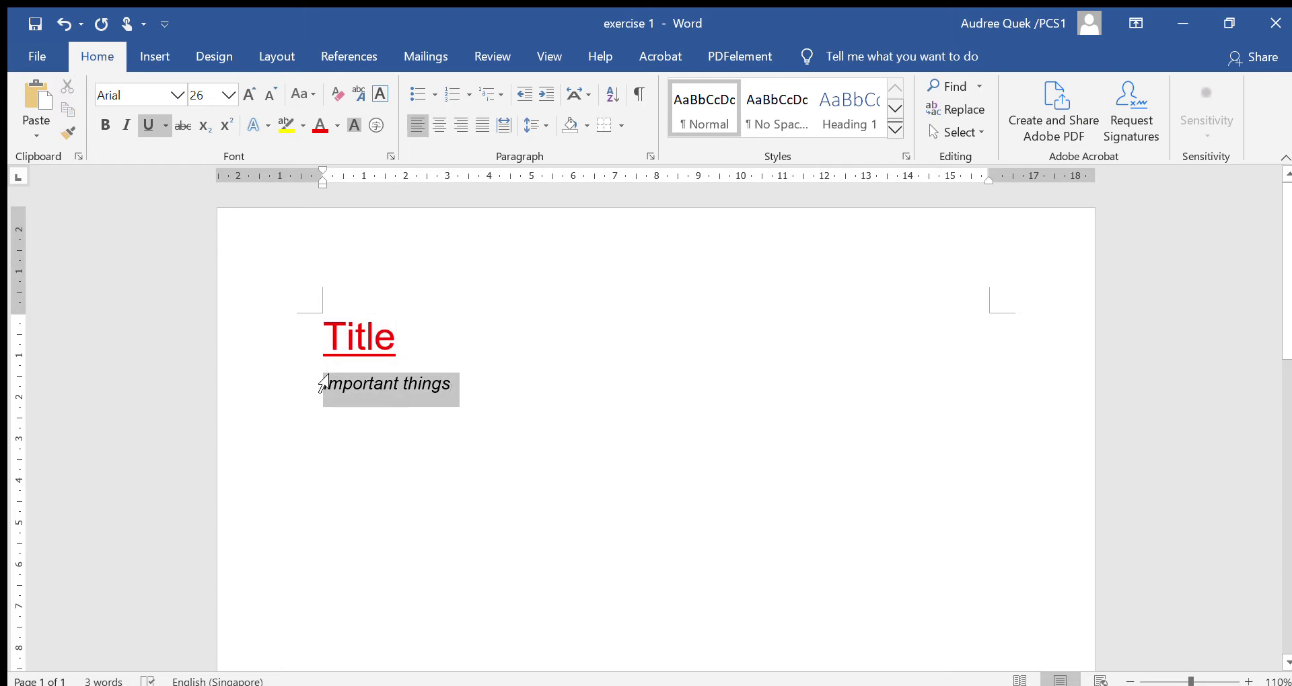
click(499, 448)
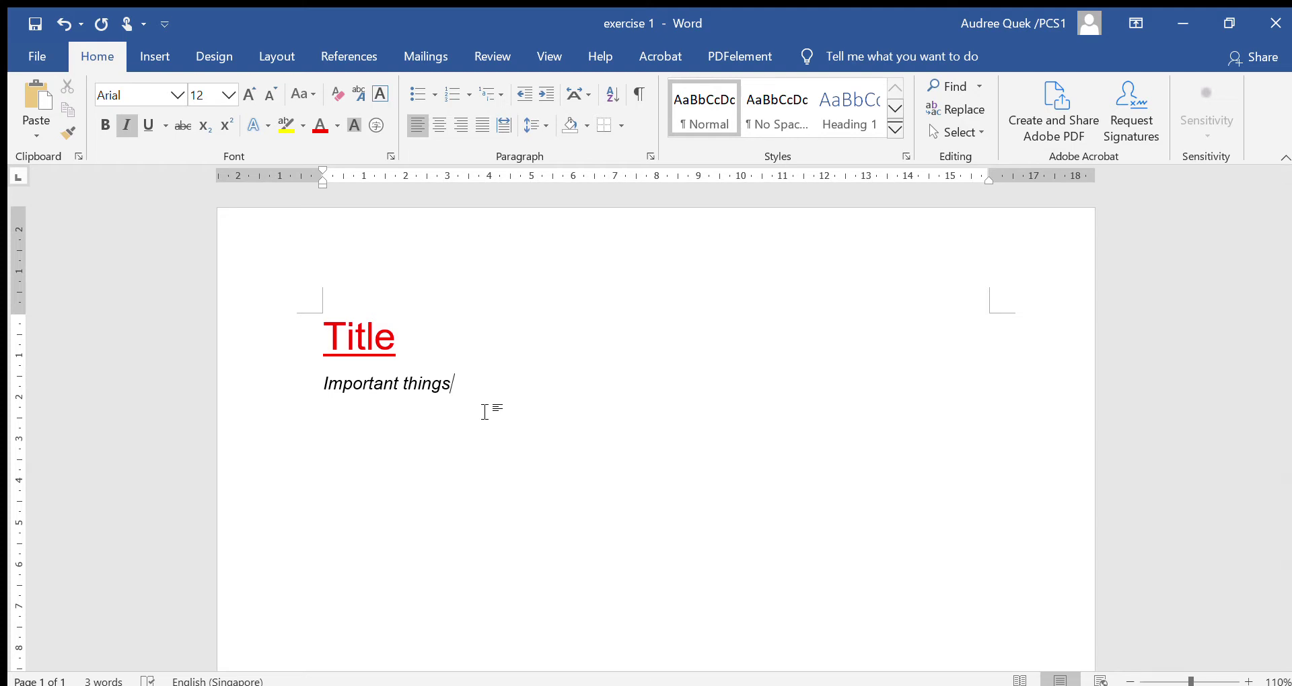
key(Return)
key(ctrl+i)
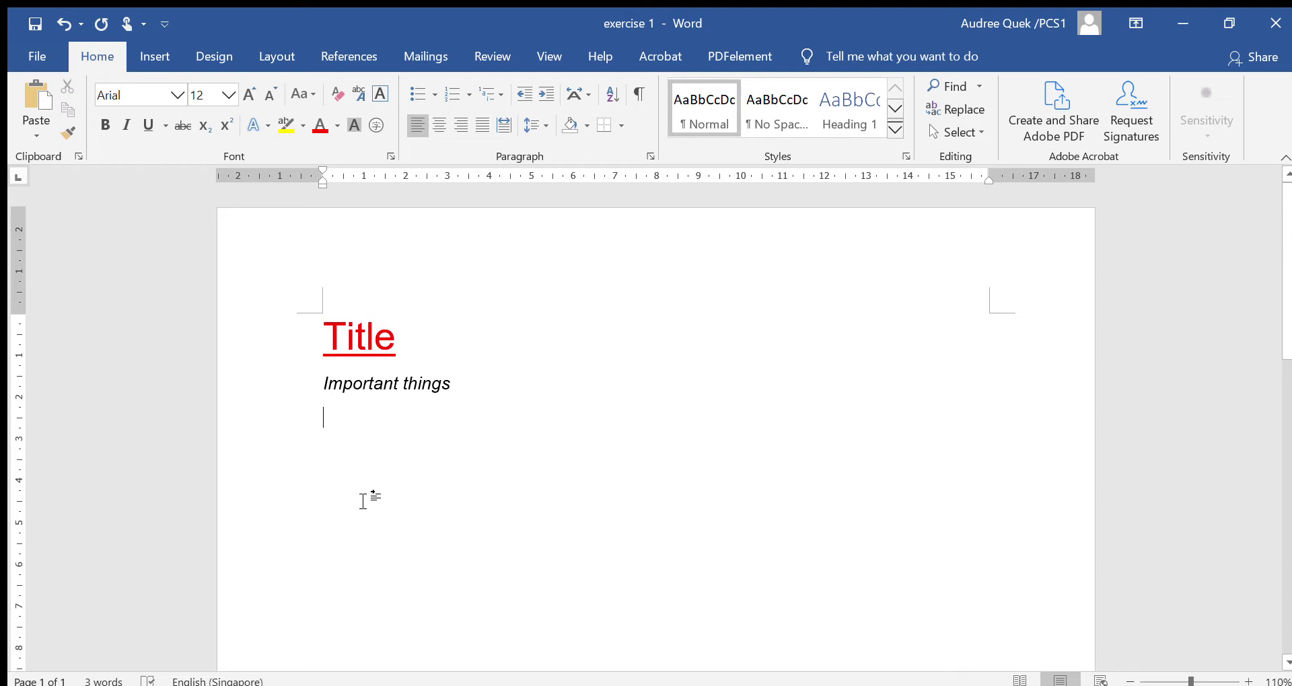
- Type 'Big chunjk of information to read and I want to highlight certain points.' on the new line
text(Big)
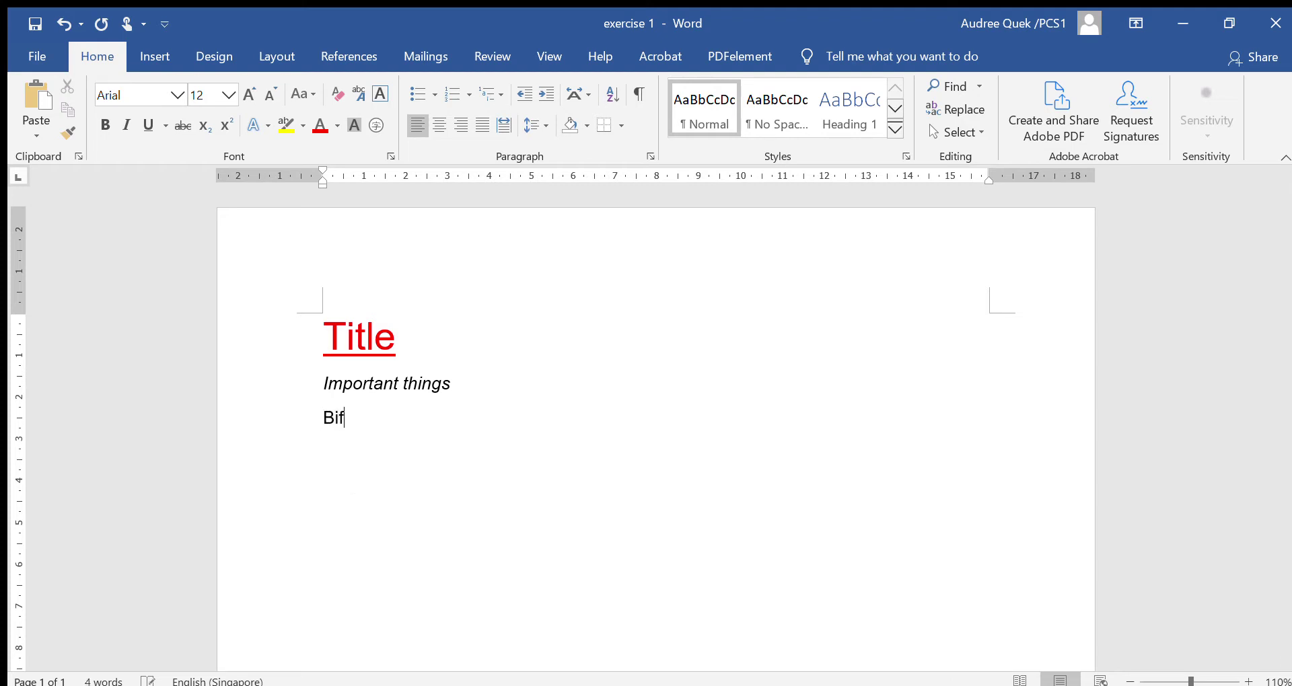
text(chunjk of information to read and )
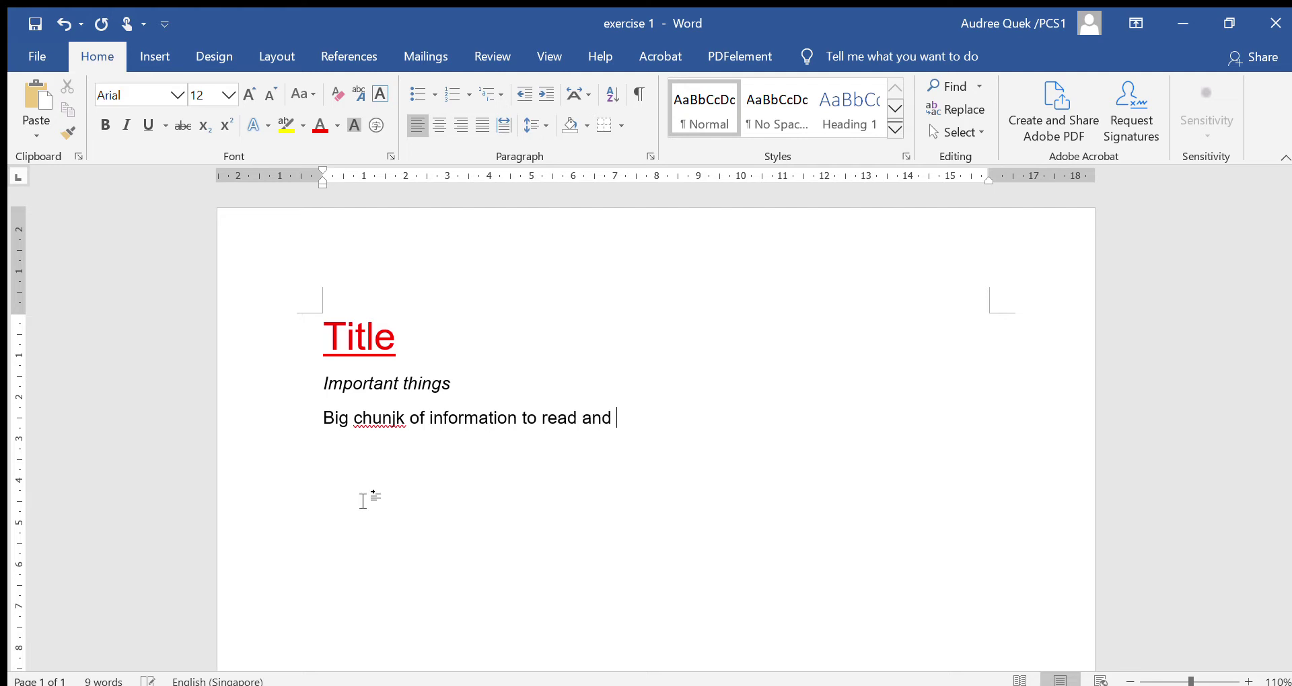
text(I wan)
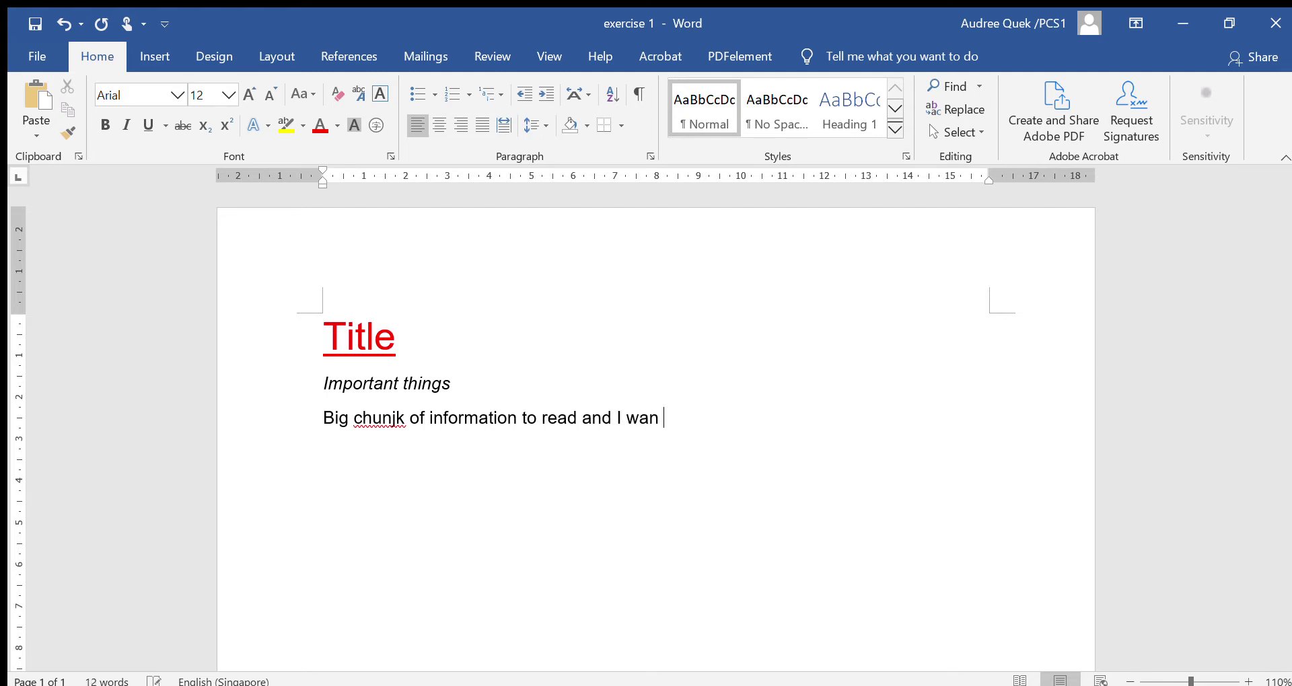
text(t to)
text(hif)
key(BackSpace)
key(BackSpace)
text(ighlight certain poi)
key(BackSpace)
text(oints.)
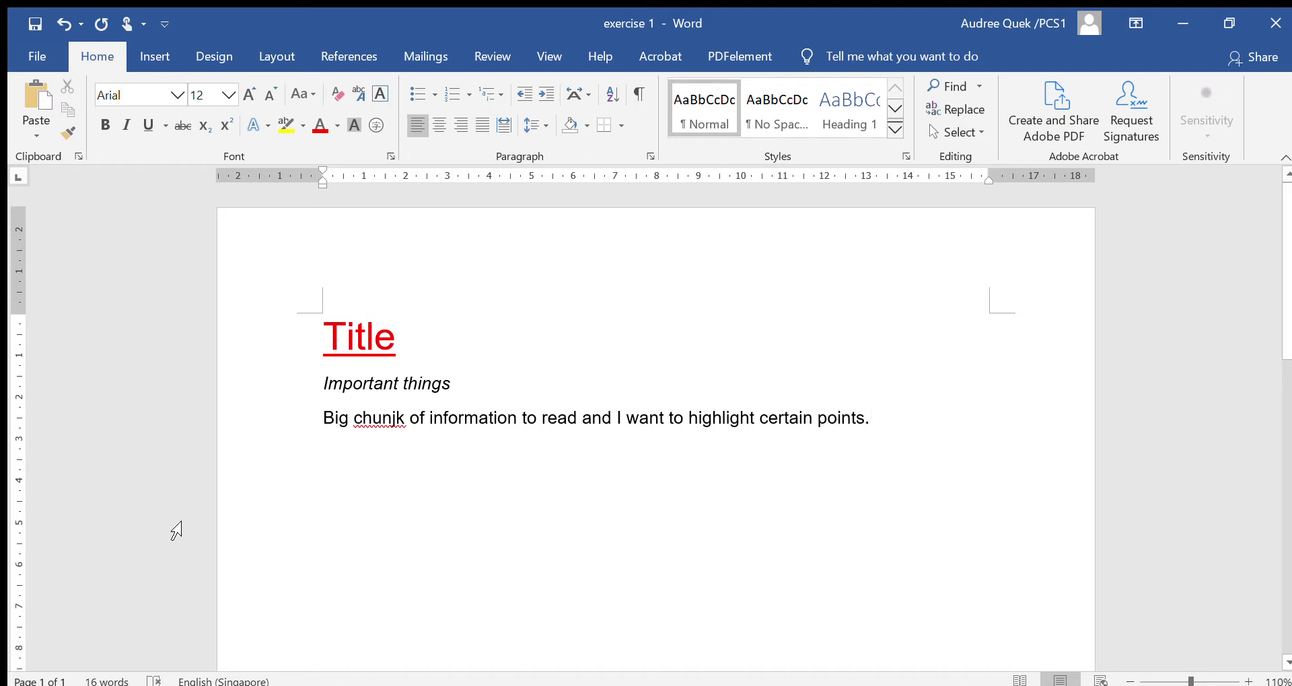
click(374, 418)
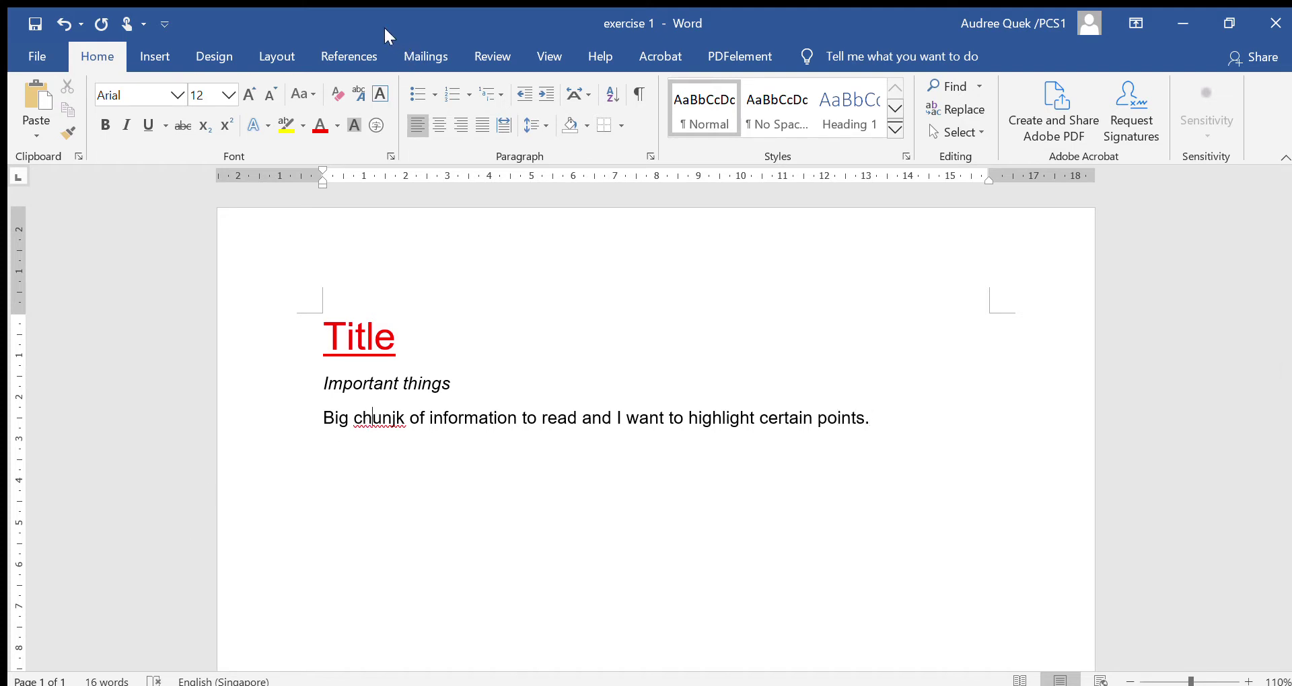
- Delete the stray j so the word reads 'chunk'
key(BackSpace)
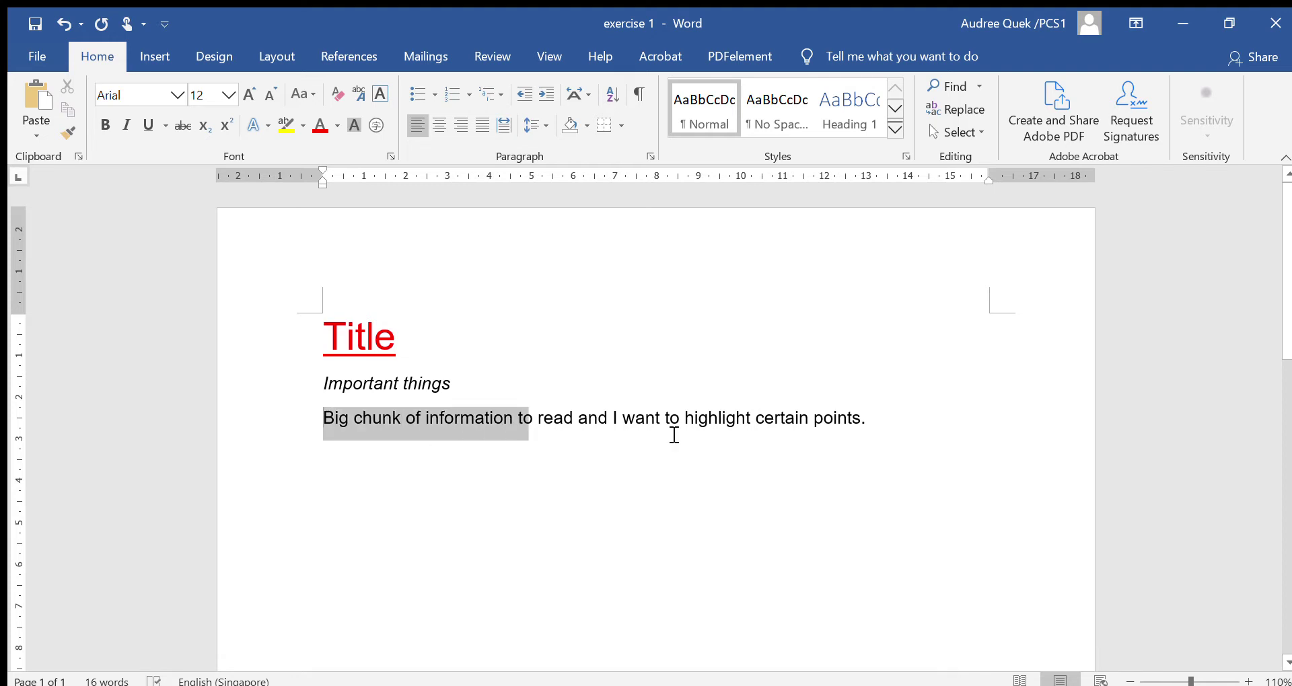
drag(323, 424, 909, 426)
click(908, 427)
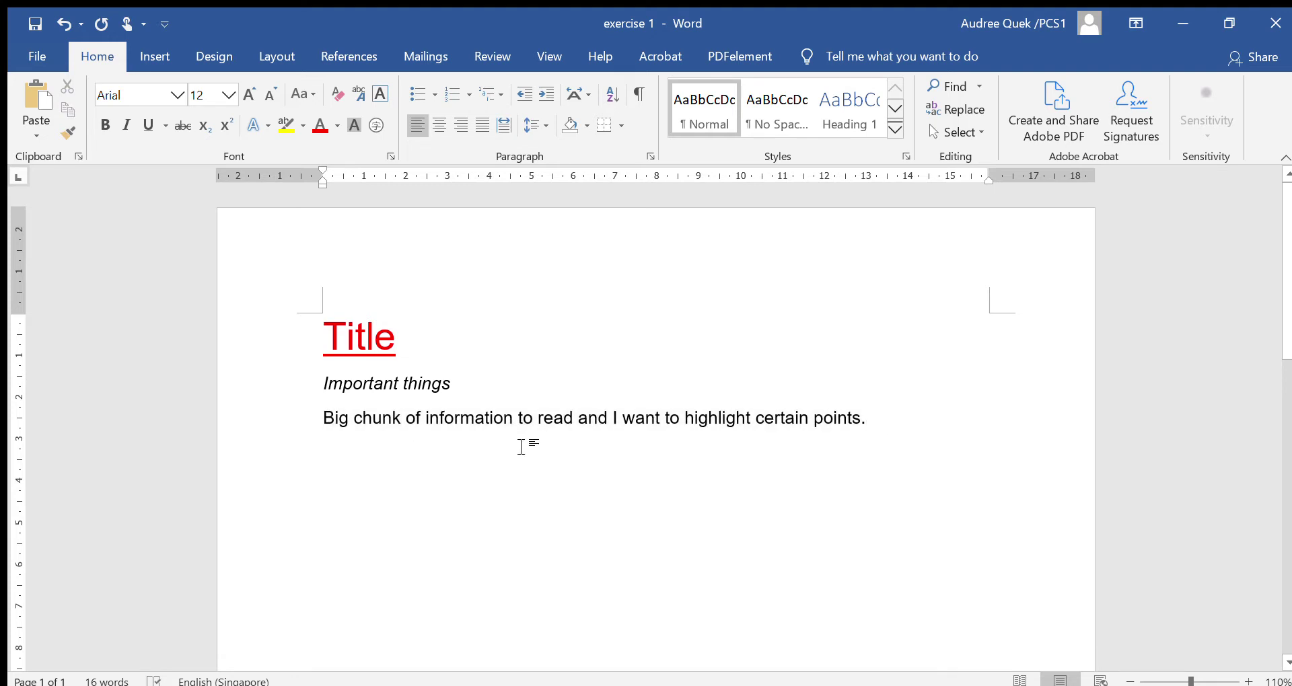
- Try bold, underline and red on the word 'read', then undo them so it stays plain
drag(542, 423, 574, 423)
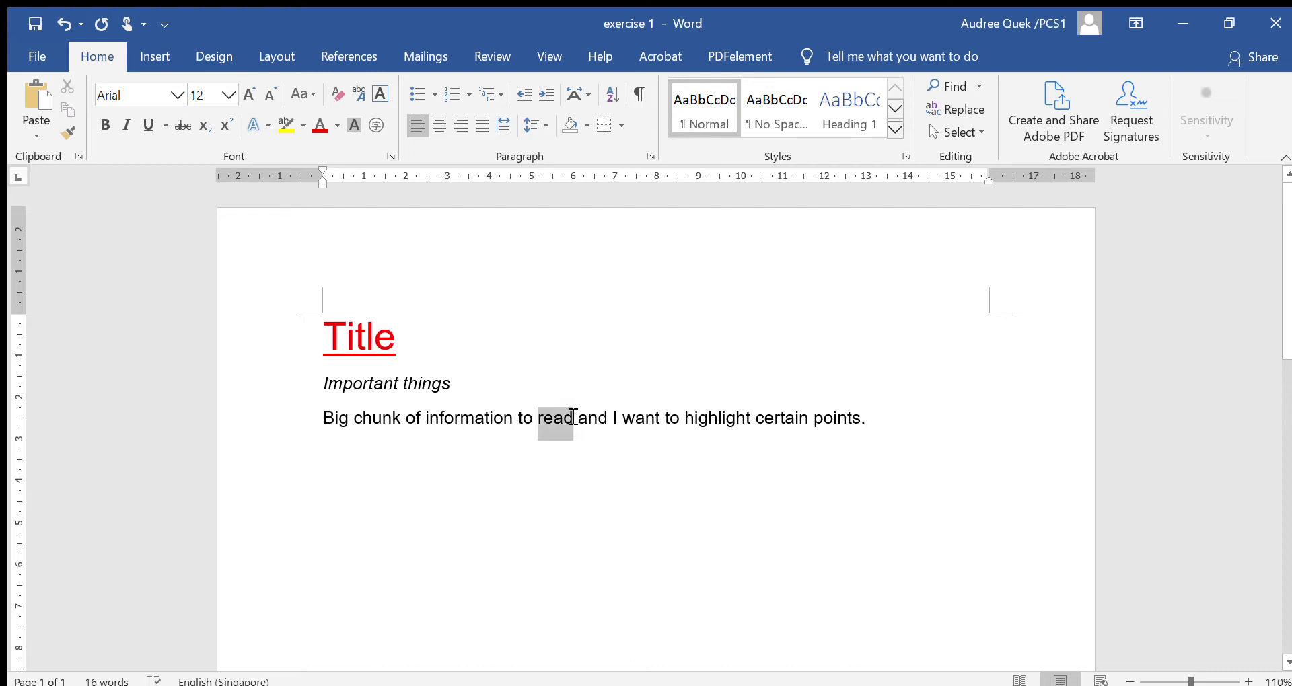
key(ctrl+b)
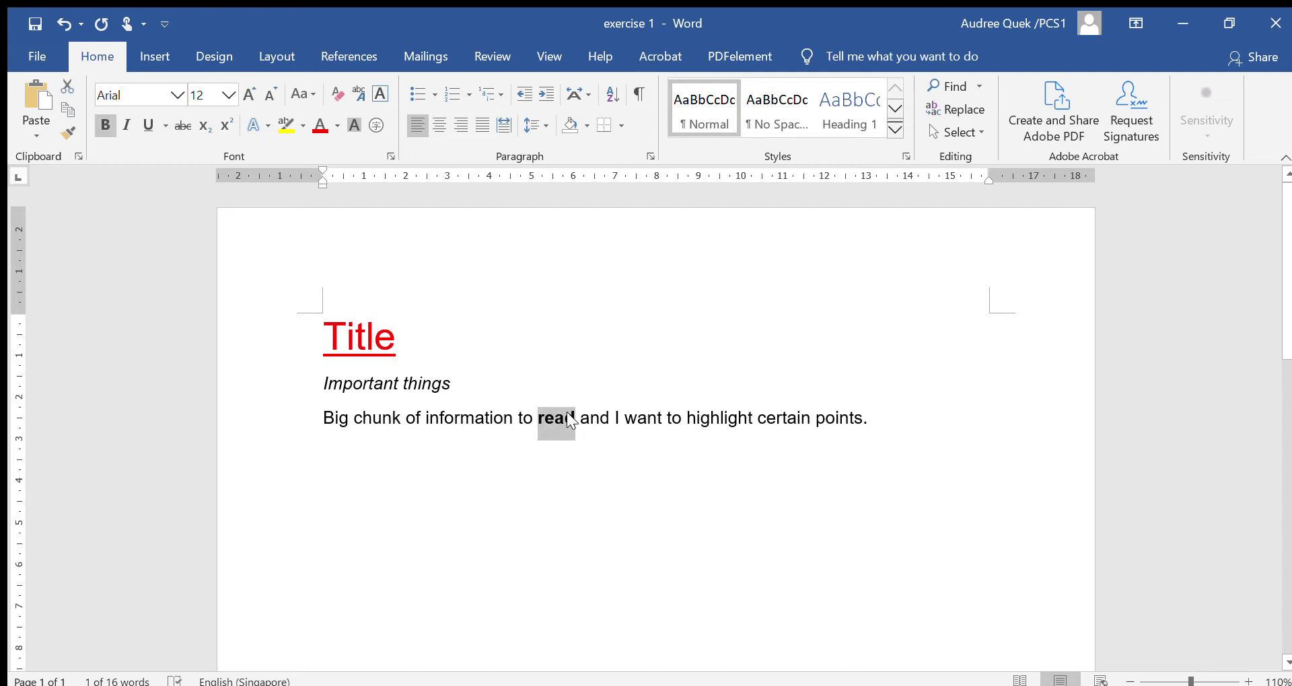
key(ctrl+b)
key(ctrl+u)
key(ctrl+u)
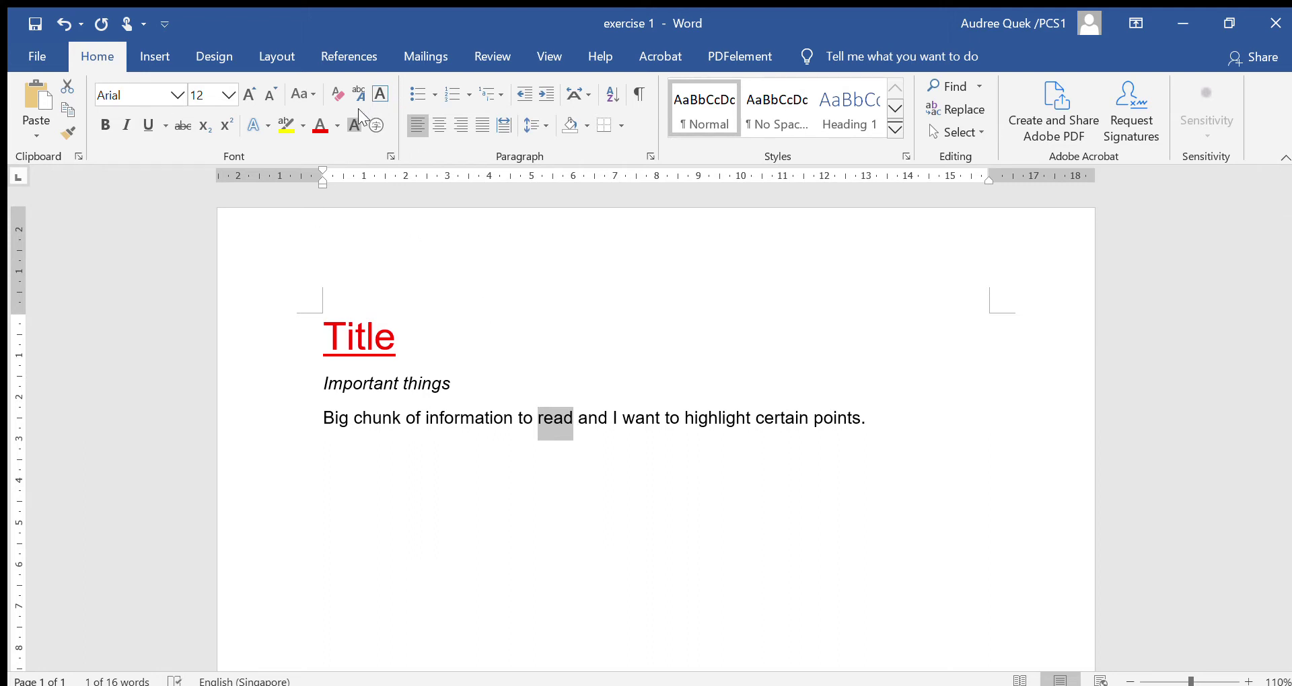
click(321, 125)
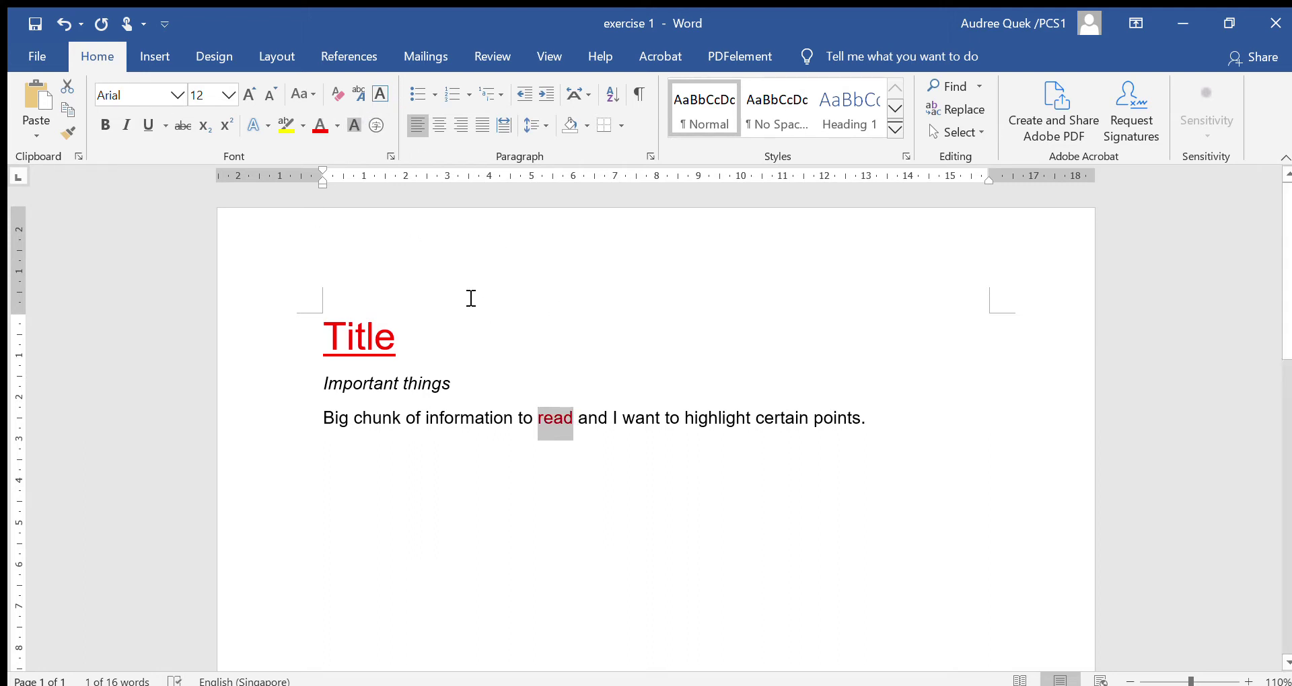
key(ctrl+z)
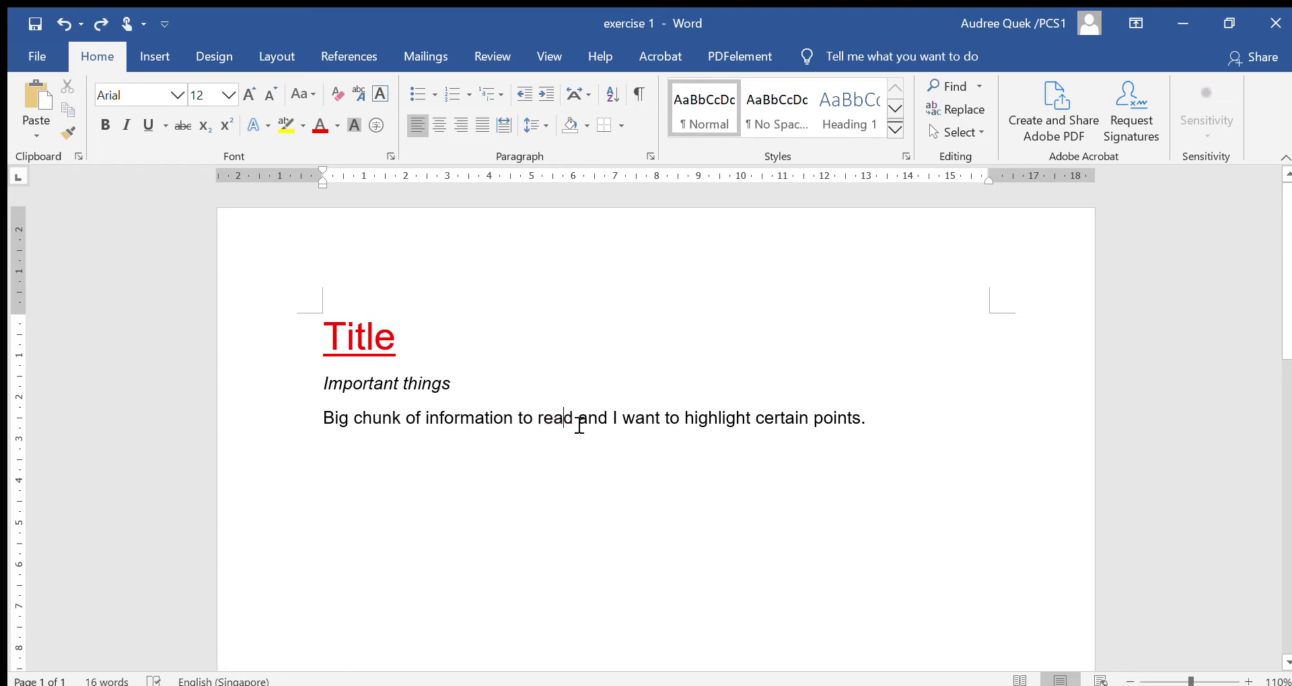
drag(582, 422, 539, 423)
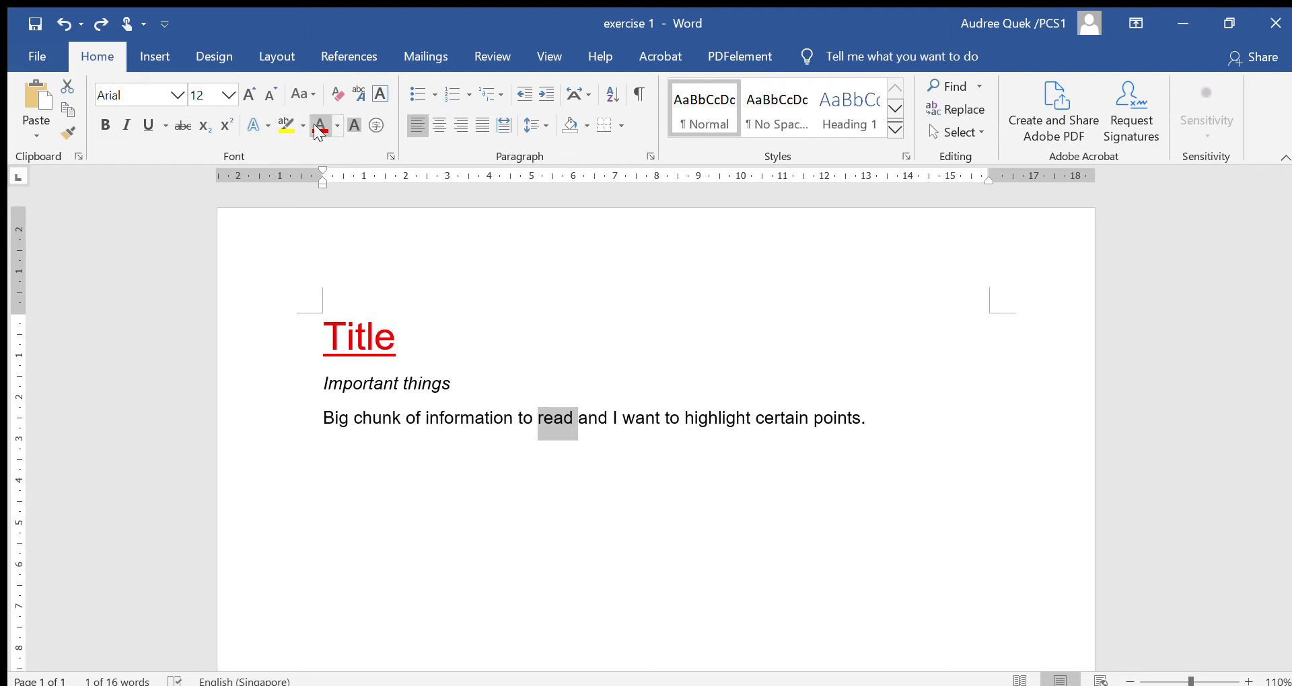
- Highlight 'read' in yellow, then bright green, then paint cyan over it with the highlighter pen
click(285, 128)
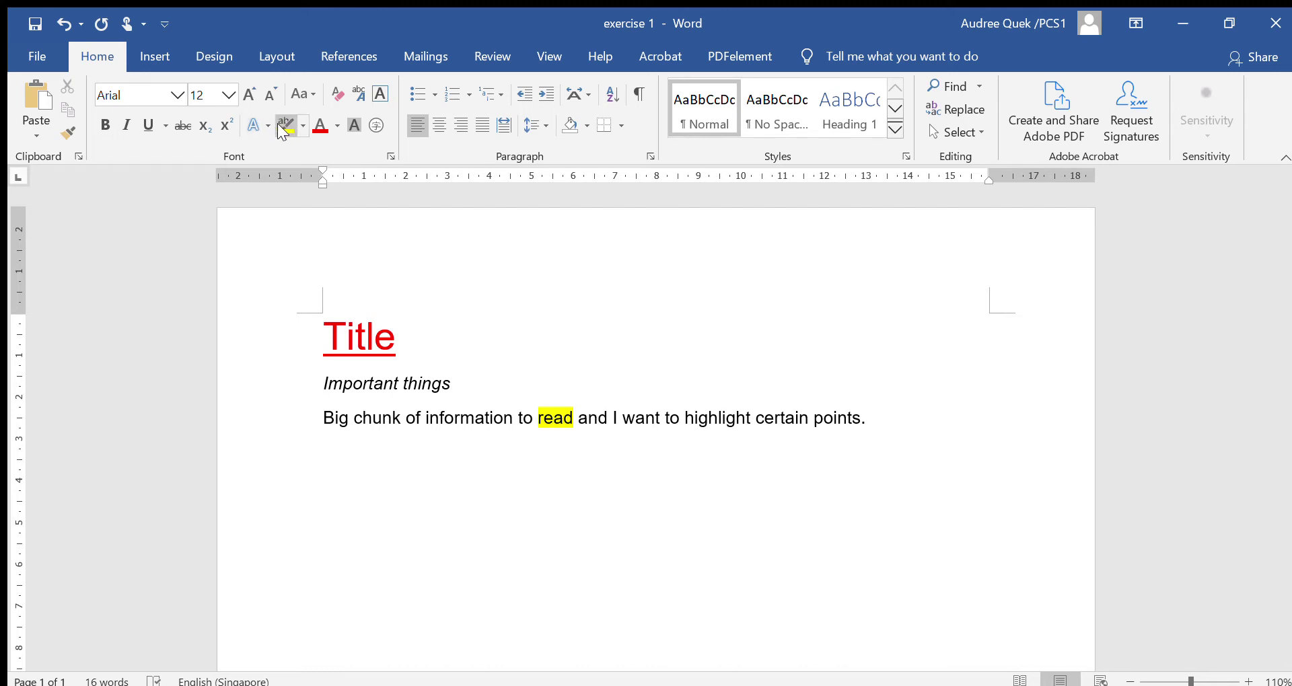
double_click(559, 424)
click(571, 425)
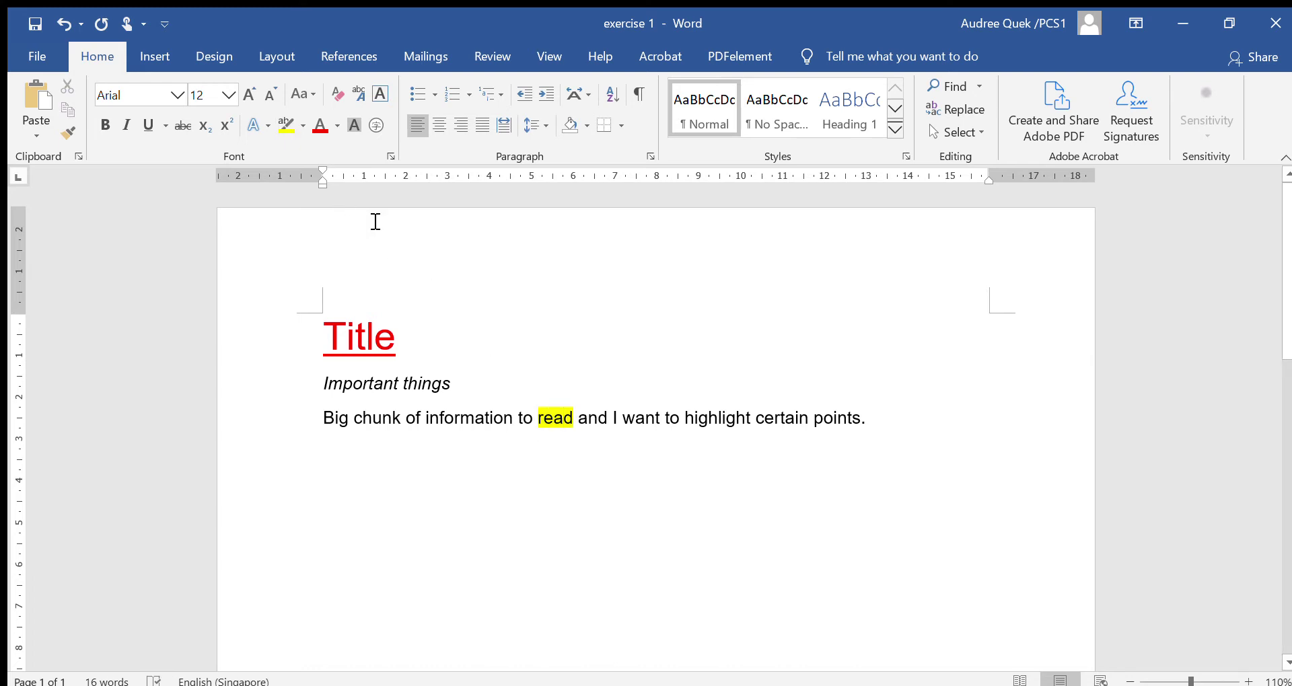
drag(574, 424, 538, 422)
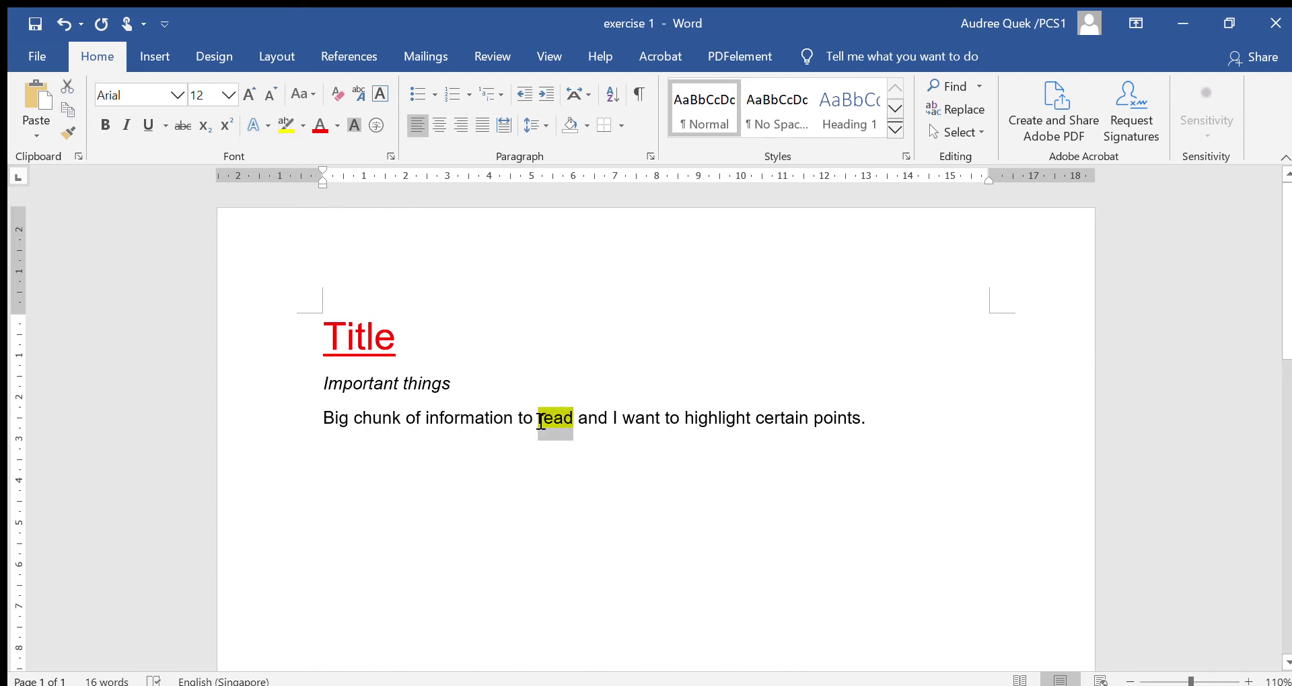
click(300, 130)
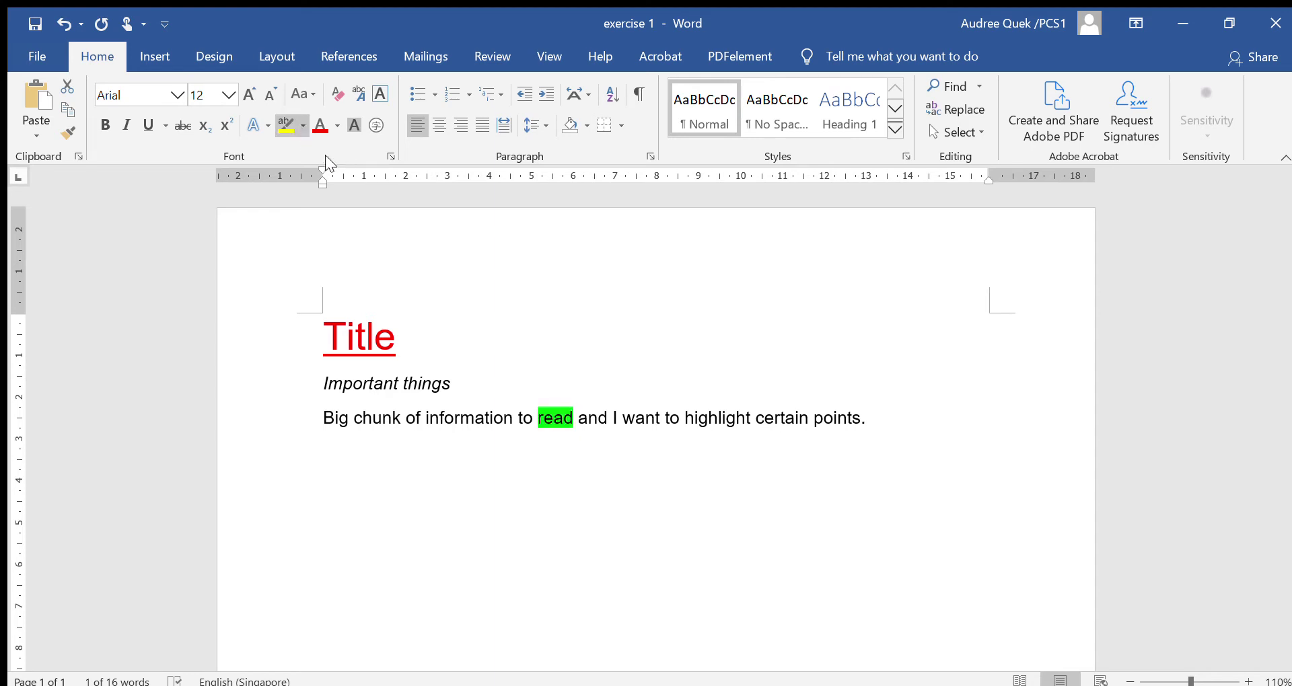
click(288, 125)
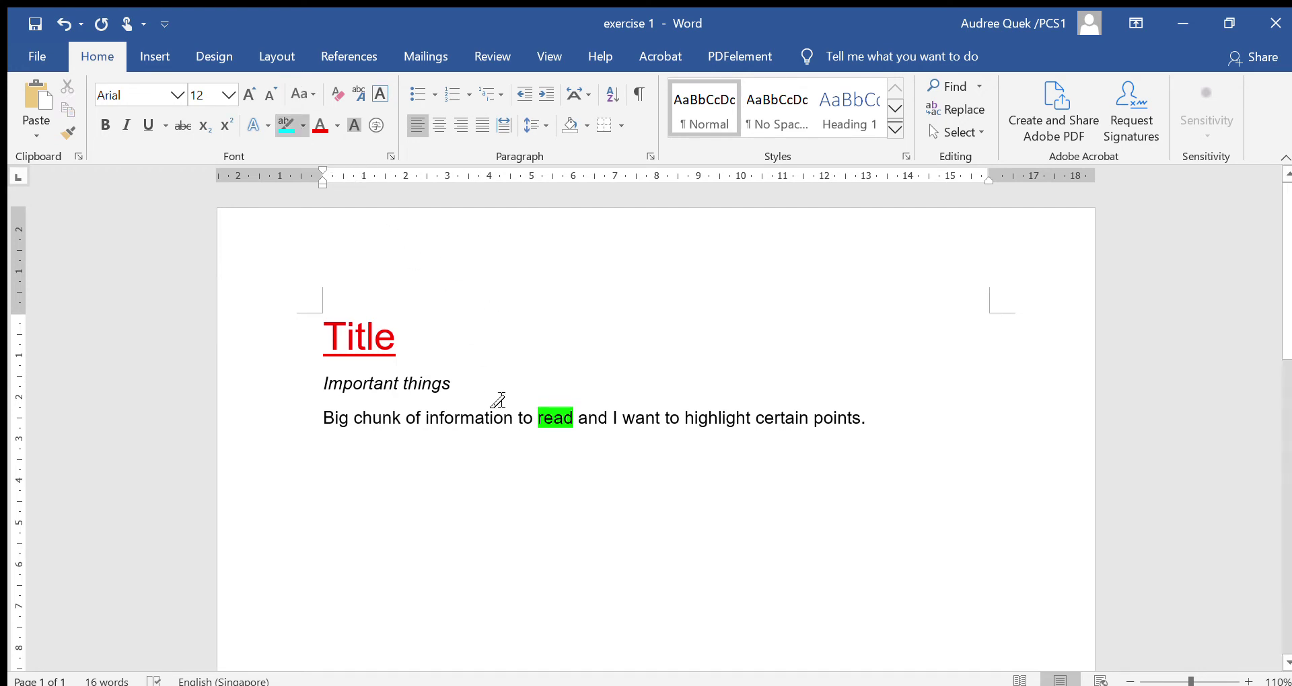
mouse_move(543, 419)
mouse_down()
mouse_move(579, 418)
mouse_move(562, 418)
mouse_up()
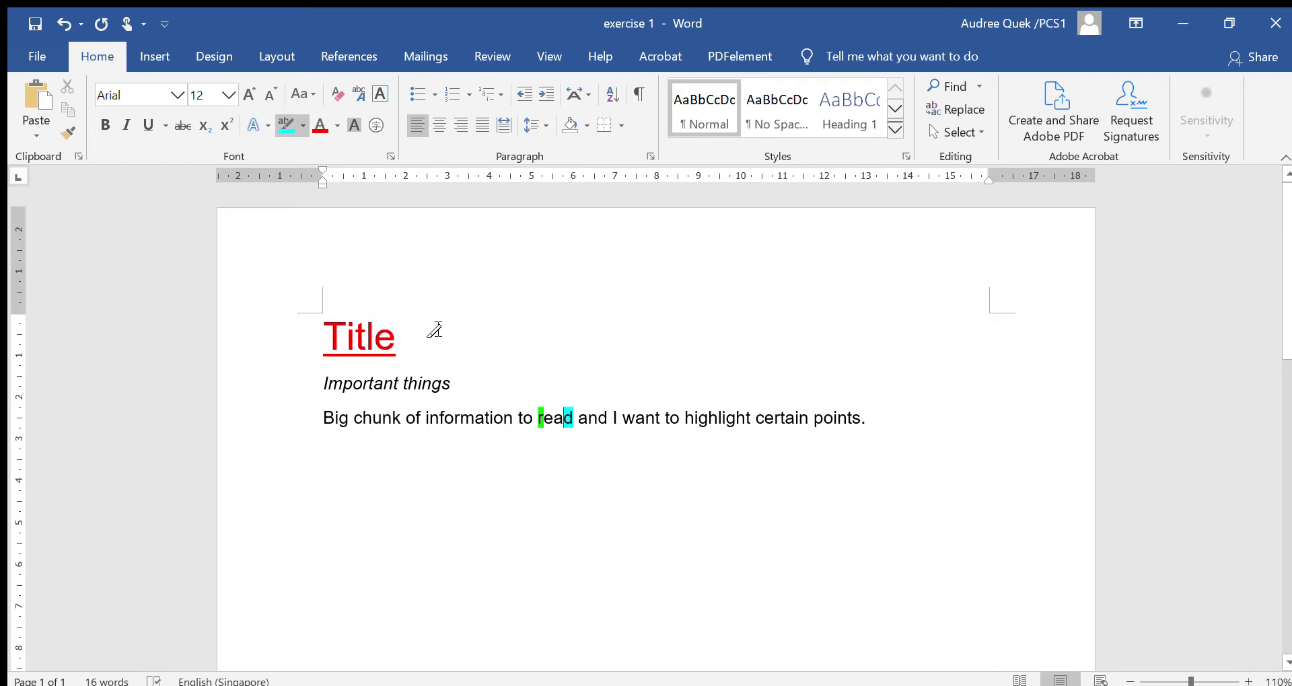
- Paint a cyan highlight across the body sentence with the highlighter pen
click(281, 120)
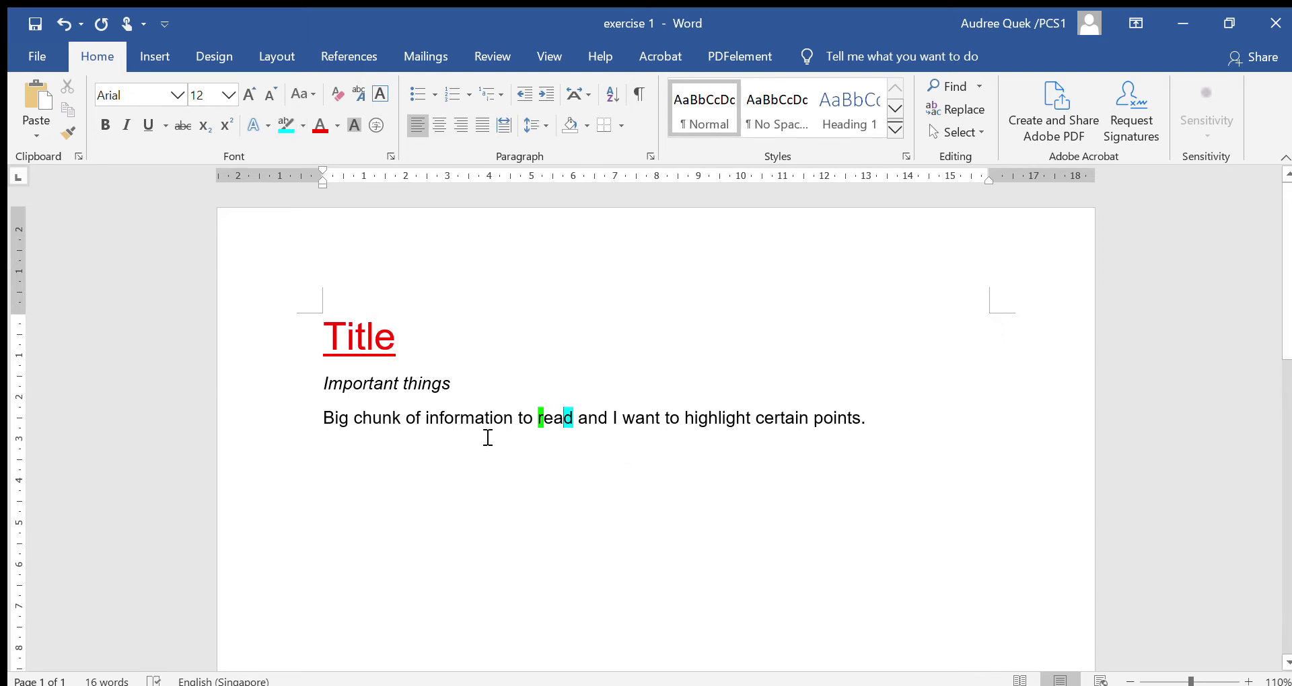
click(281, 118)
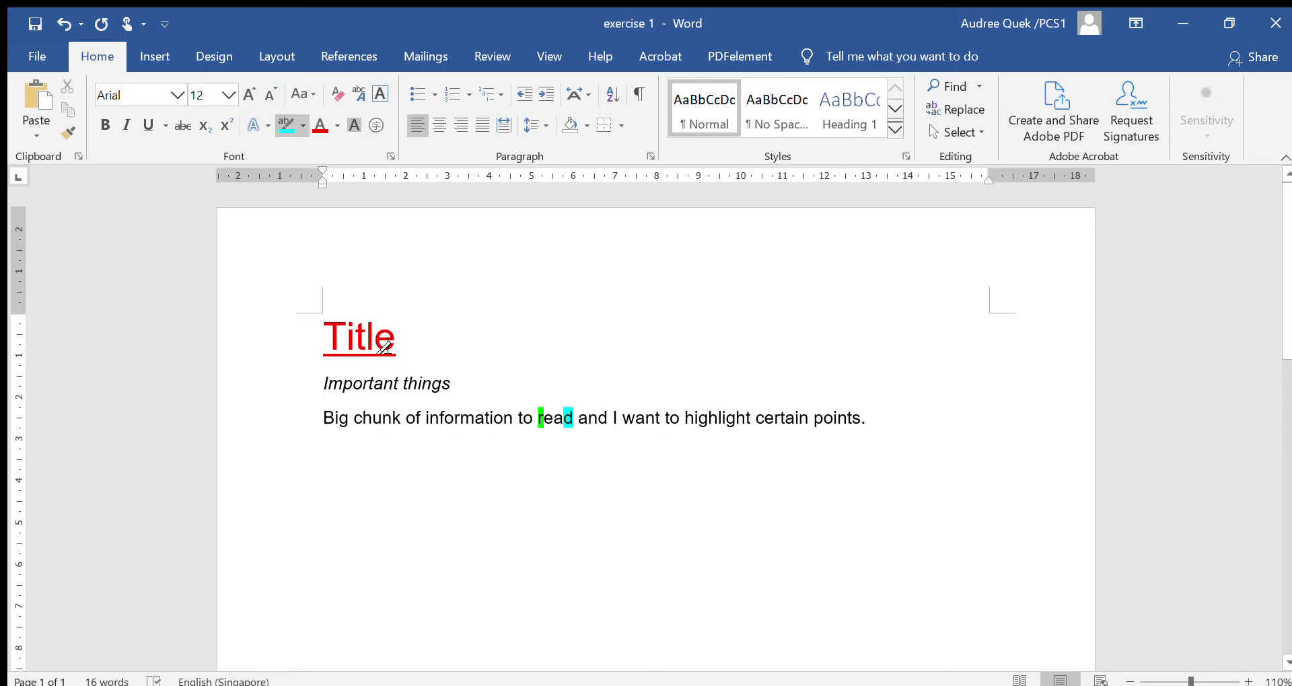
drag(363, 415, 500, 414)
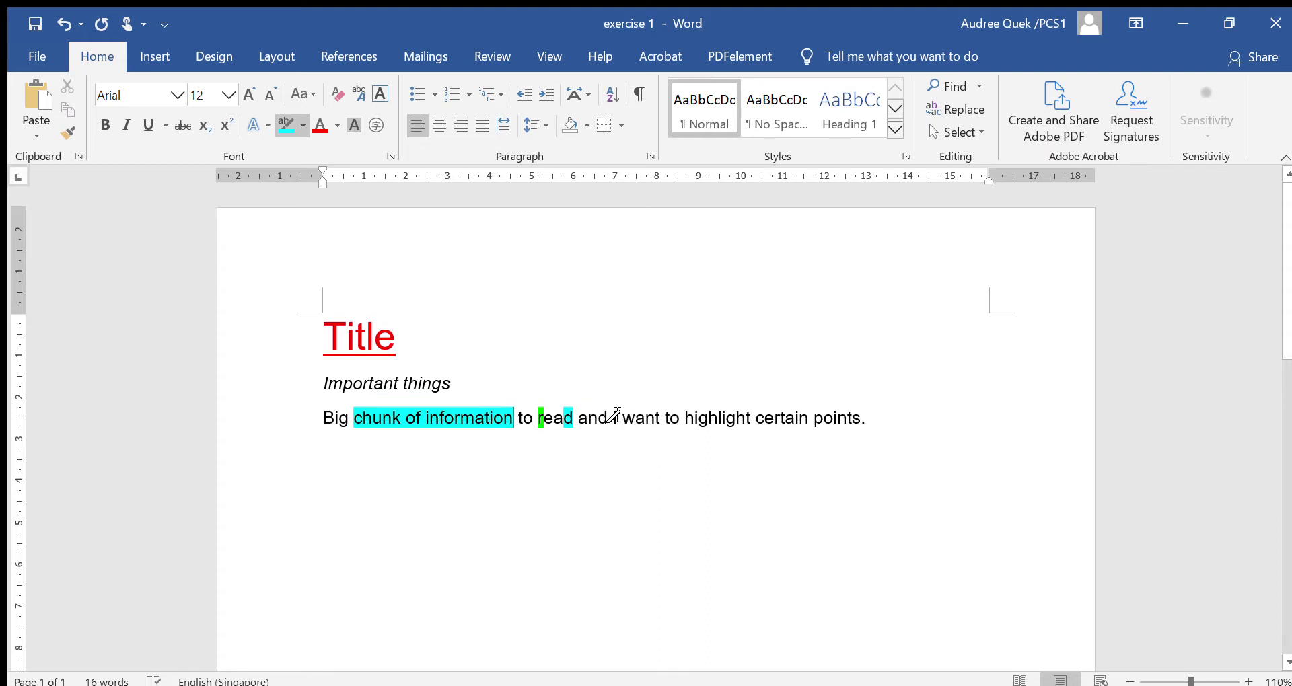
drag(623, 418, 862, 419)
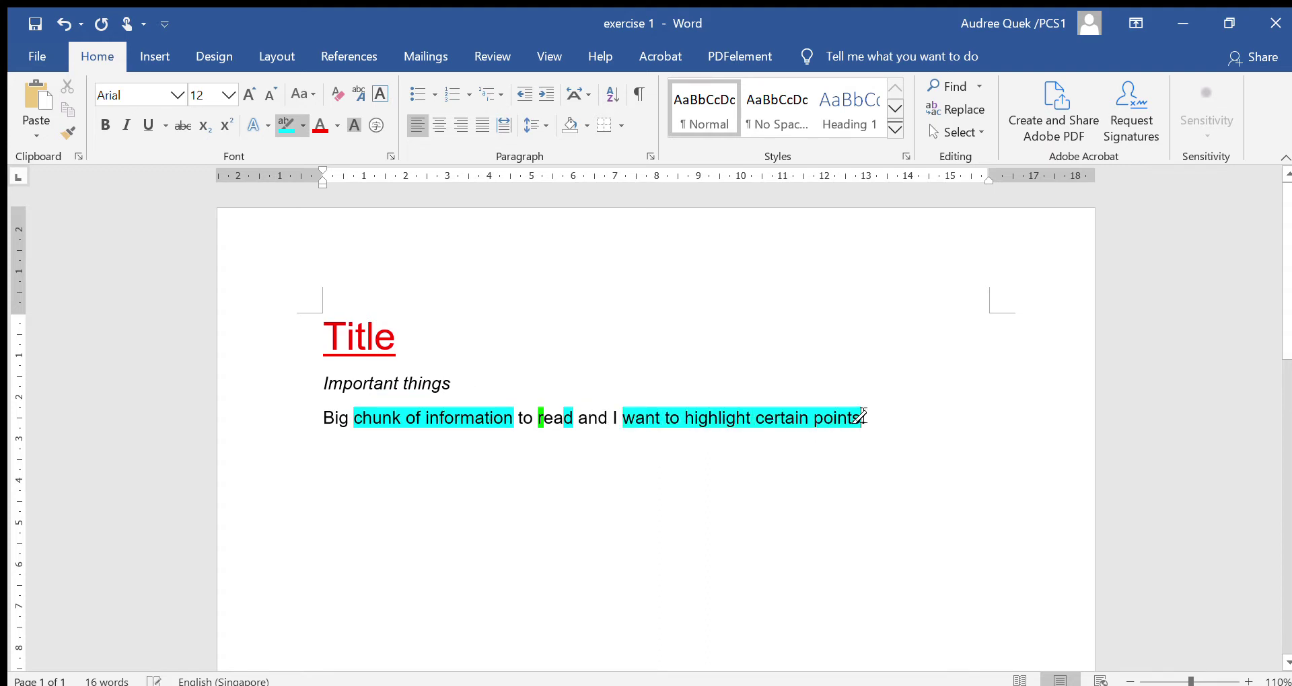
drag(339, 418, 860, 418)
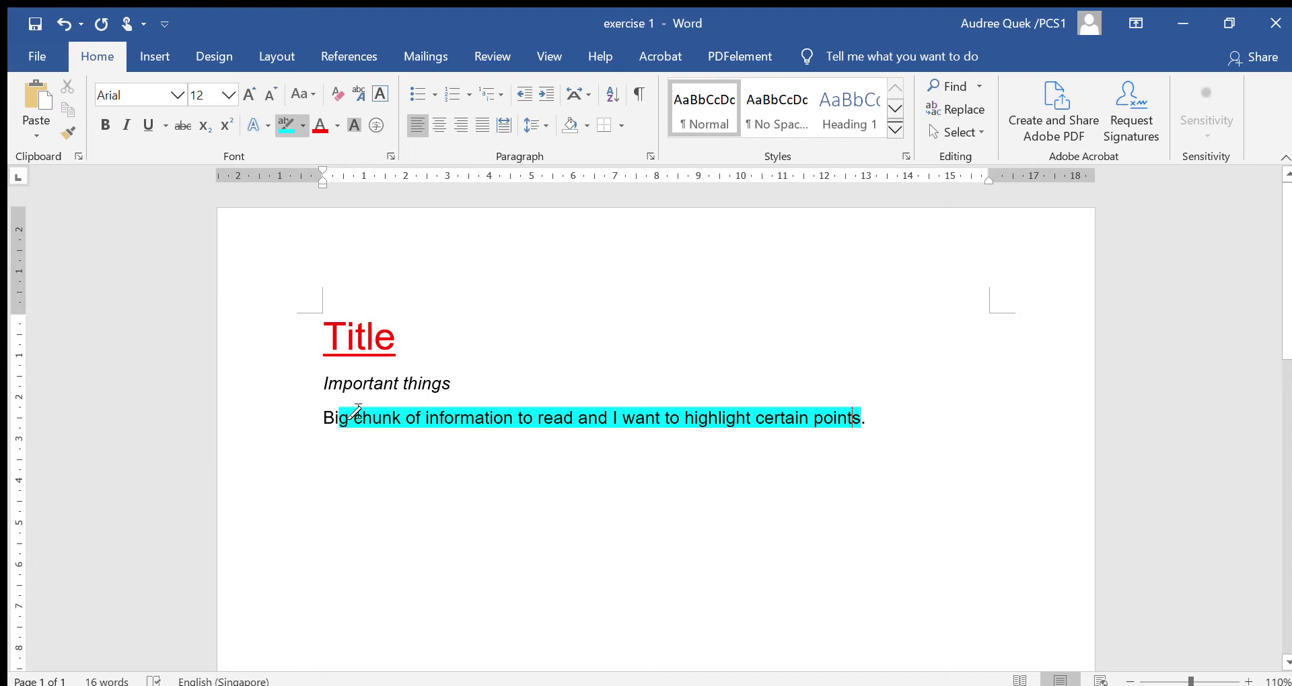
drag(363, 422, 409, 424)
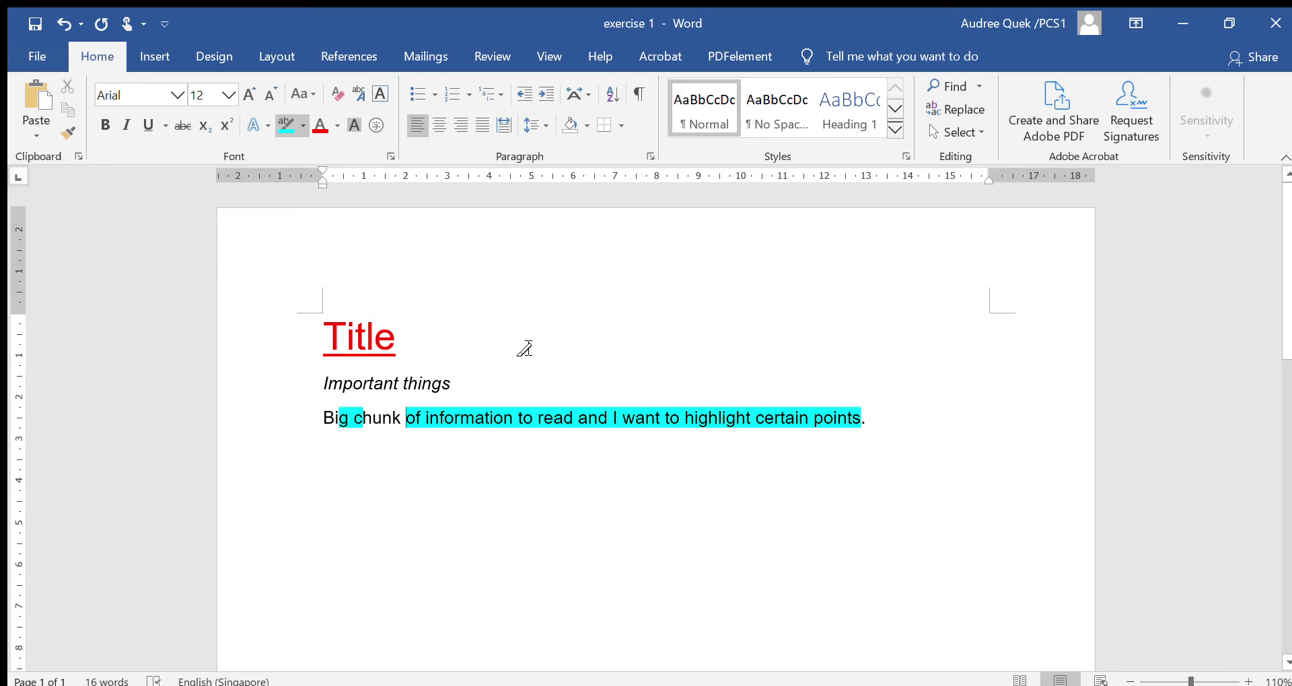
- Extend the cyan highlight to the final period and the 'Important things' line
key(Escape)
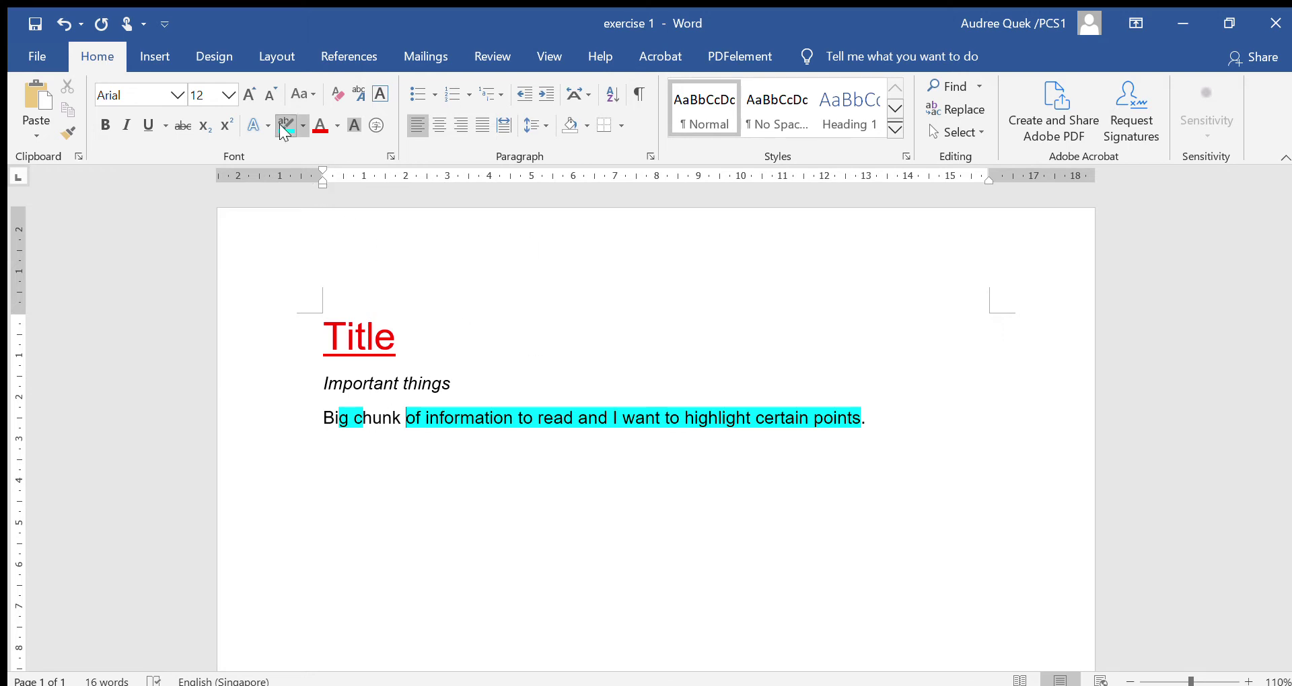
click(280, 125)
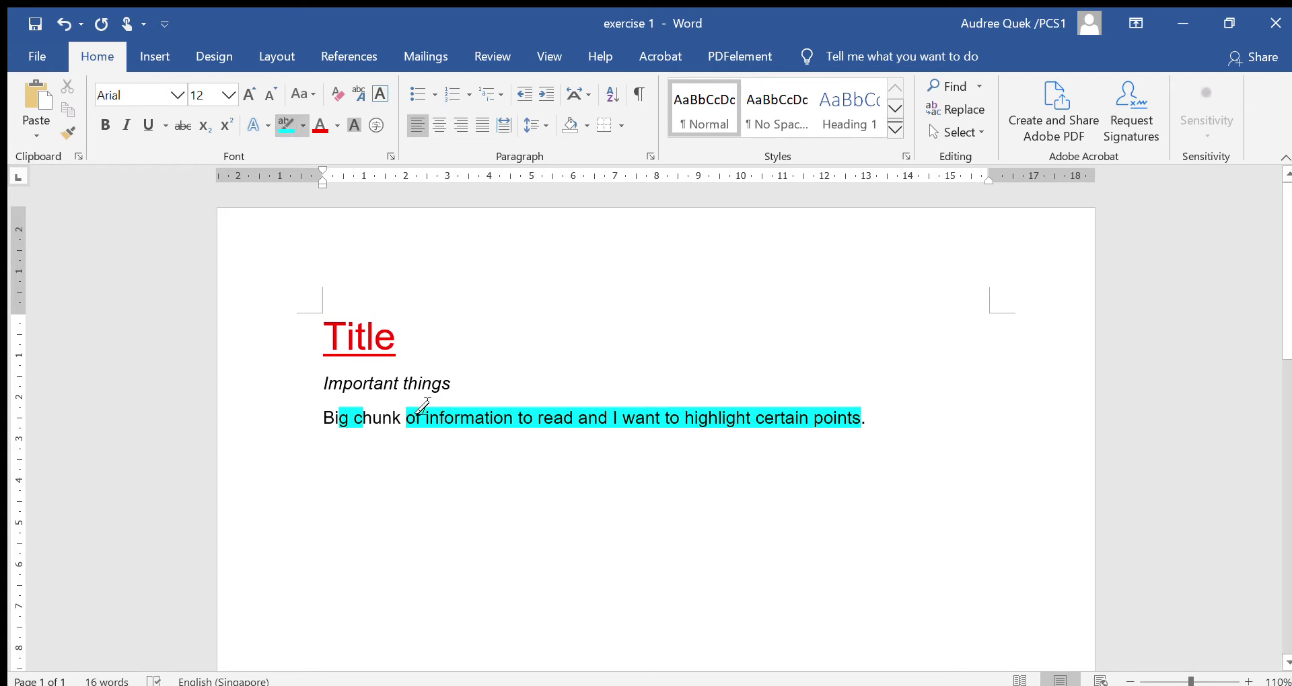
drag(407, 419, 895, 427)
drag(774, 404, 382, 402)
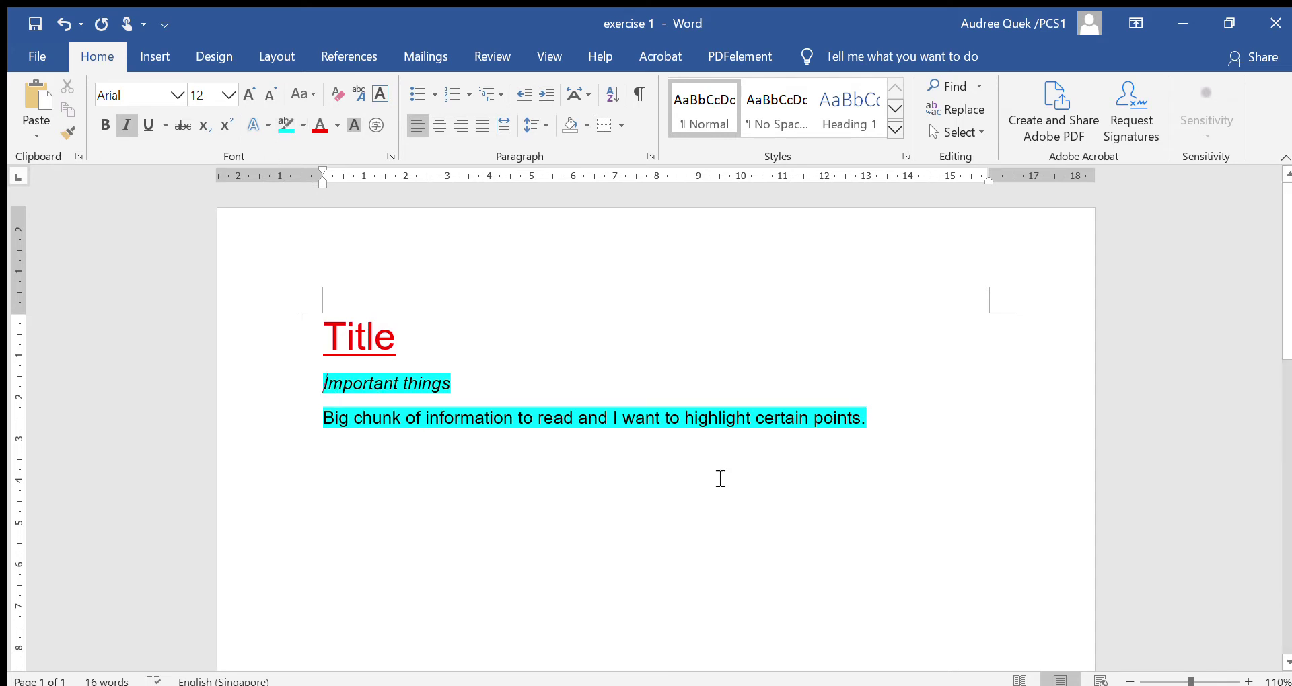
- Clear the cyan highlight from both lines, then select 'Big chunk'
mouse_move(865, 419)
mouse_down()
mouse_move(388, 445)
mouse_move(393, 359)
mouse_up()
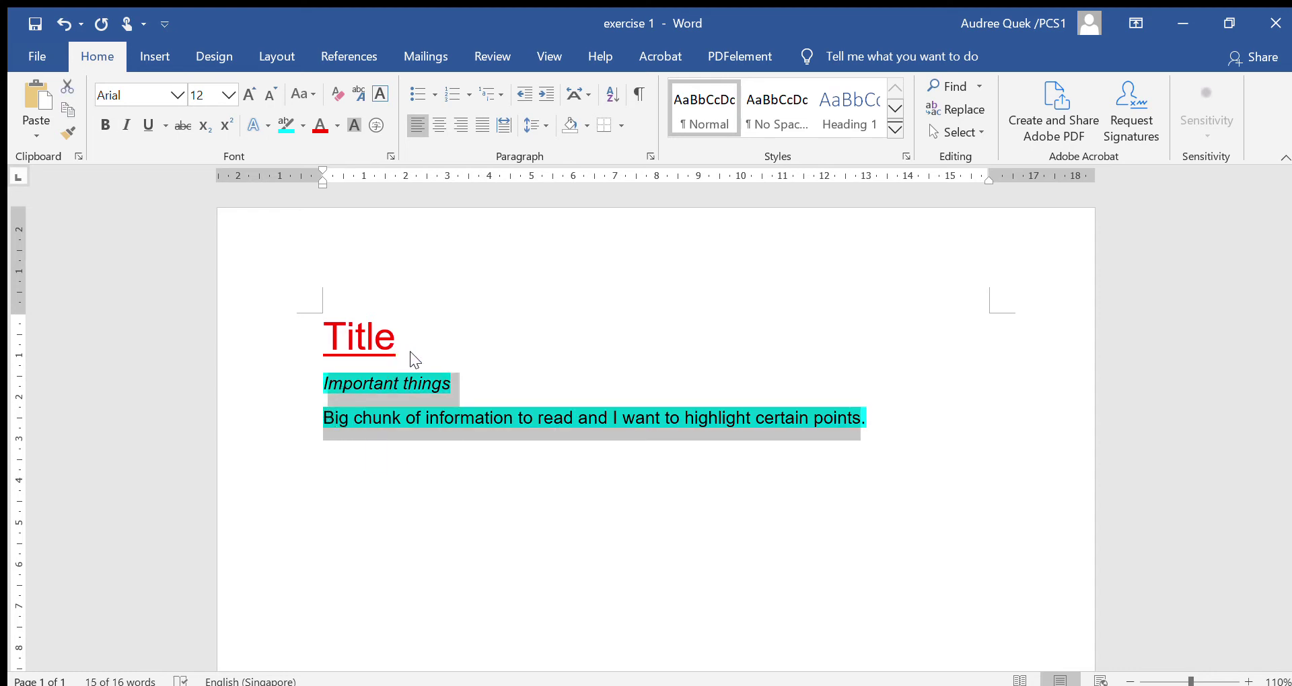
key(ctrl+alt+h)
key(Left)
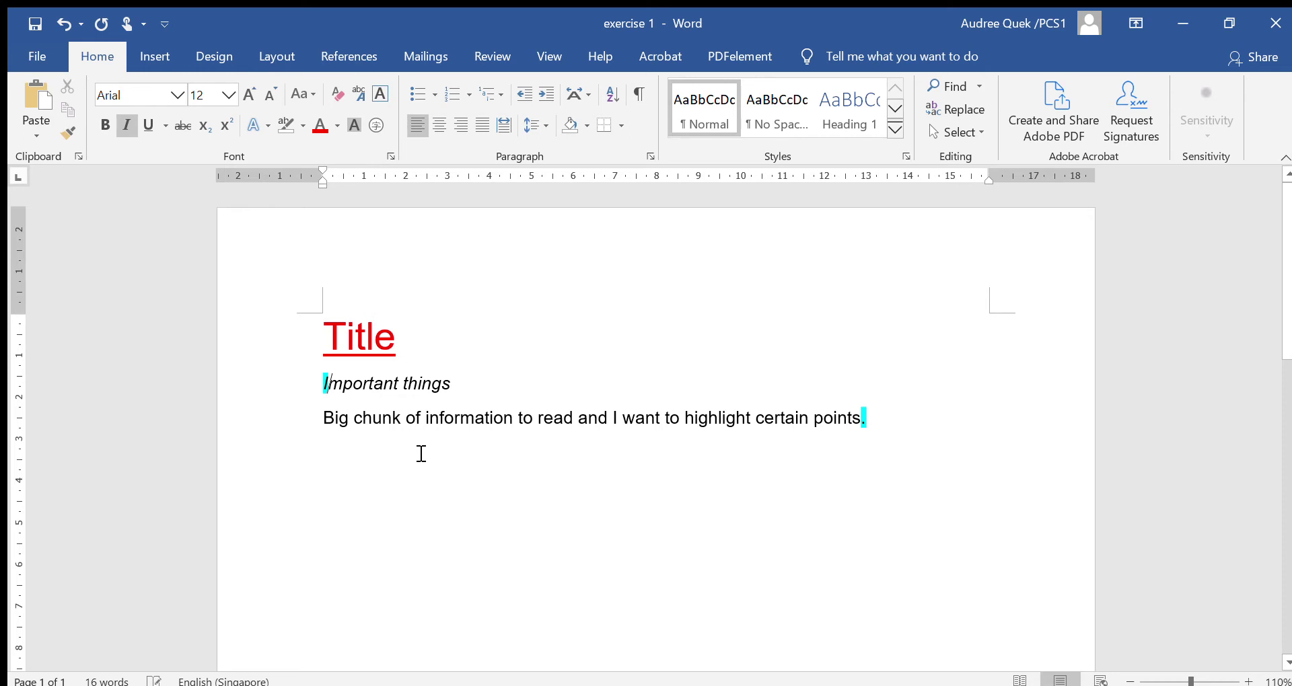
click(416, 422)
double_click(328, 420)
drag(366, 420, 377, 397)
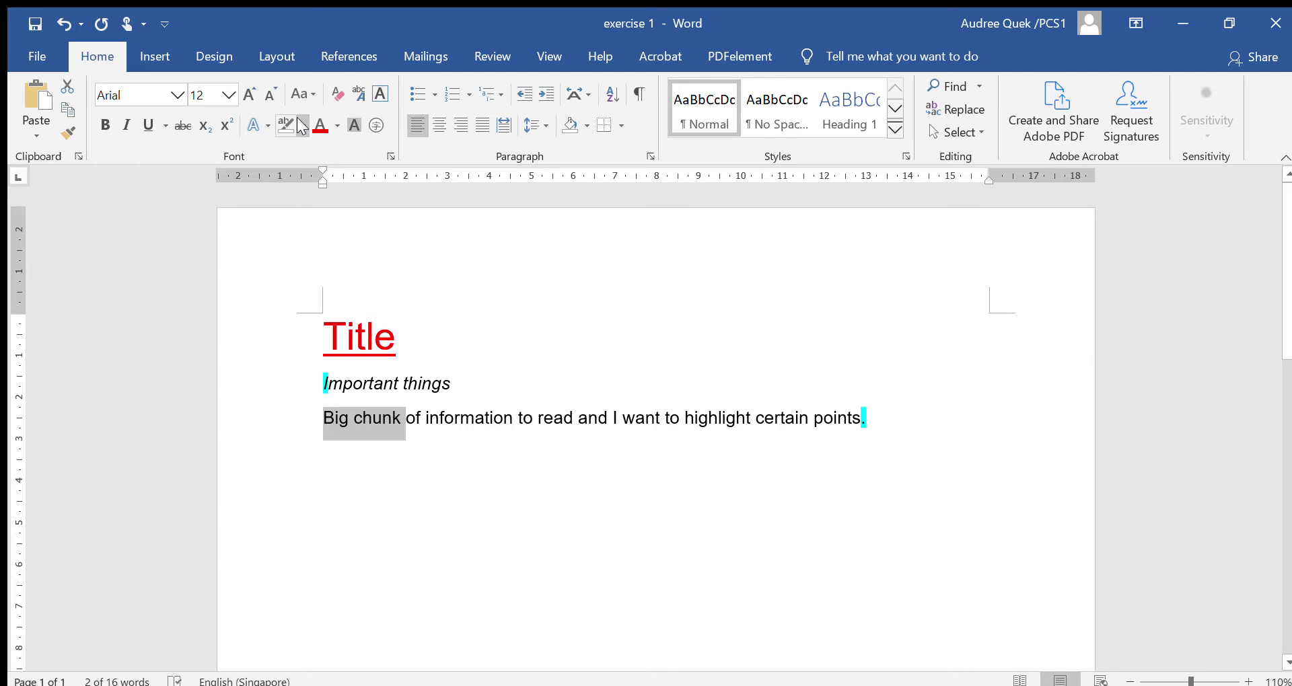
- Try a yellow highlight on 'Big chunk', then undo it
click(298, 119)
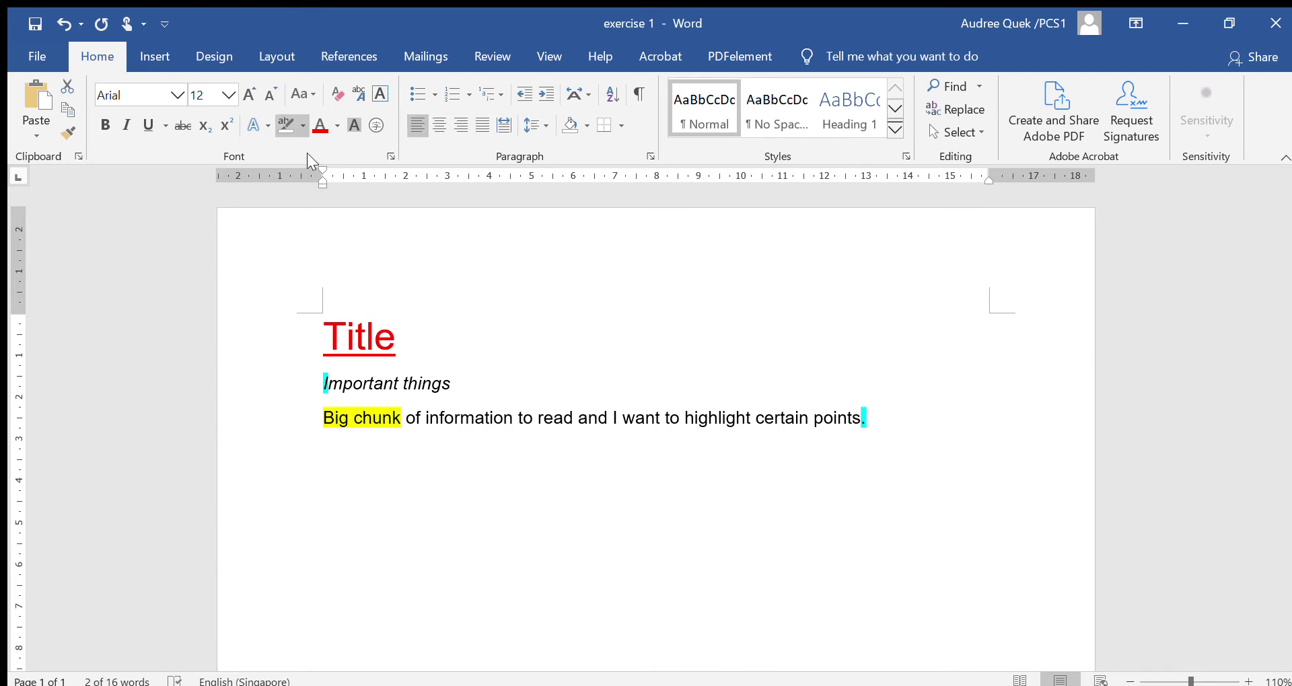
click(281, 129)
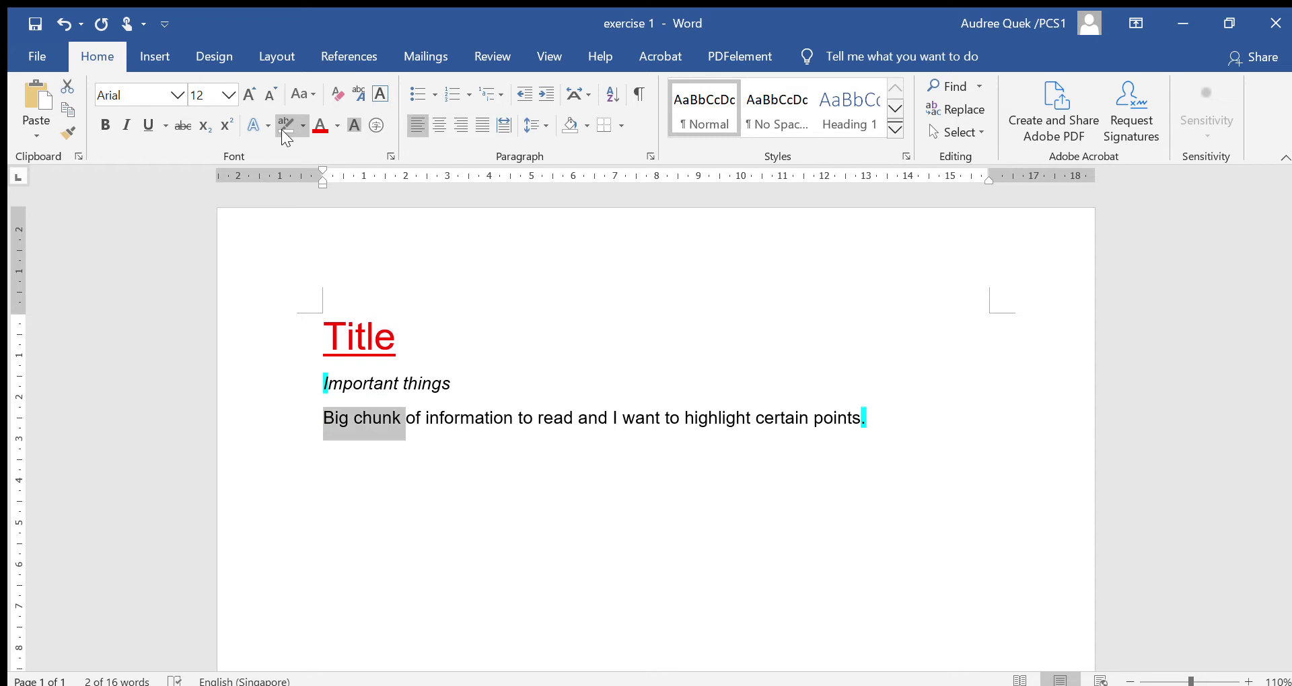
key(ctrl+z)
key(ctrl+z)
key(ctrl+z)
key(ctrl+z)
key(ctrl+z)
key(ctrl+z)
key(ctrl+z)
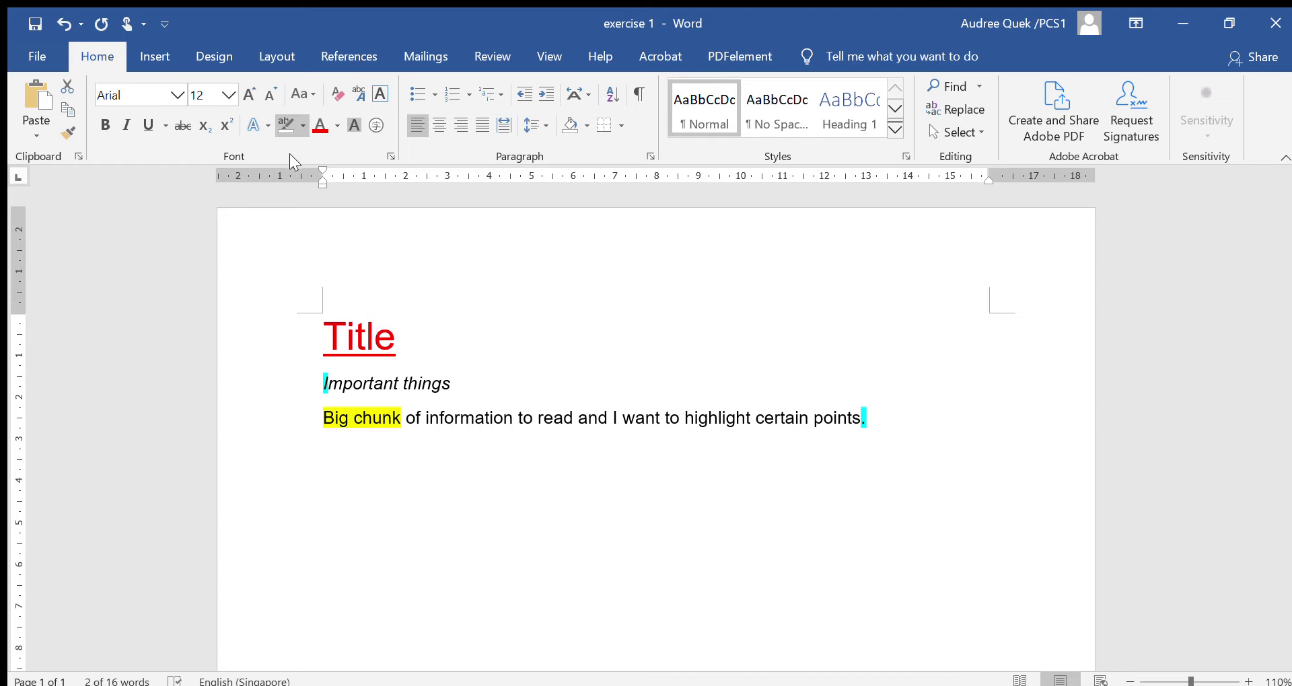
click(287, 125)
click(429, 404)
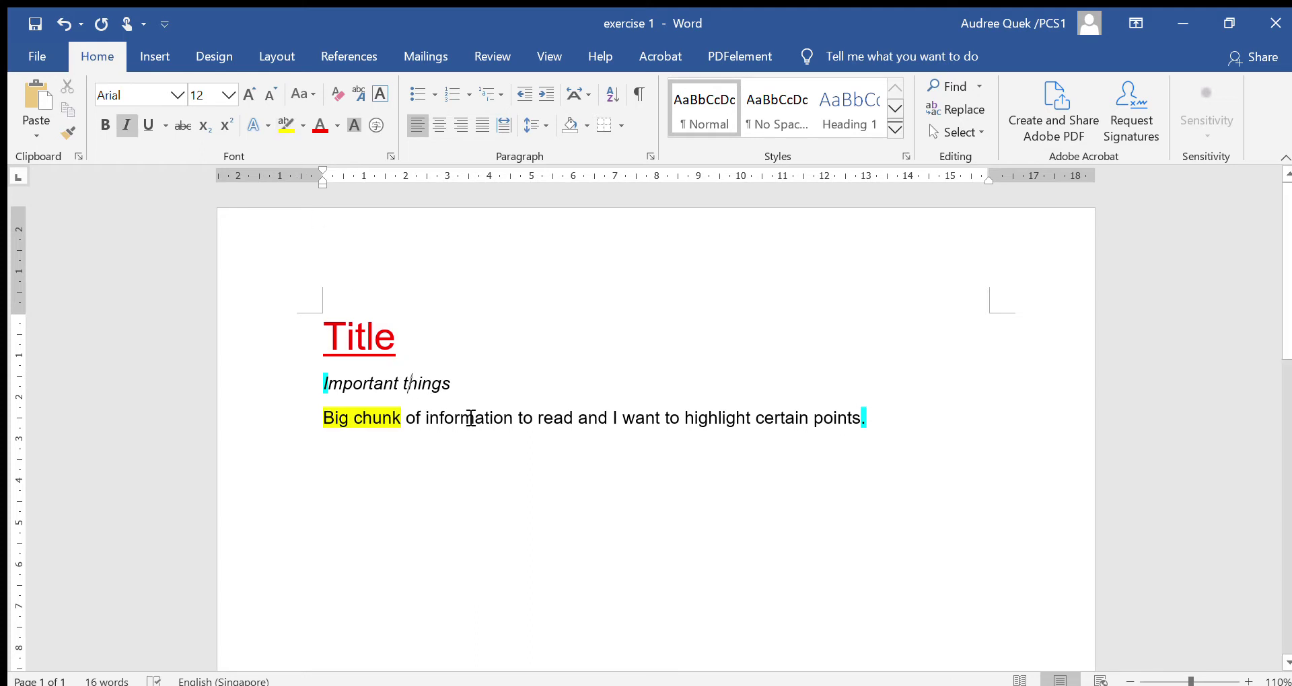
shift+click(568, 430)
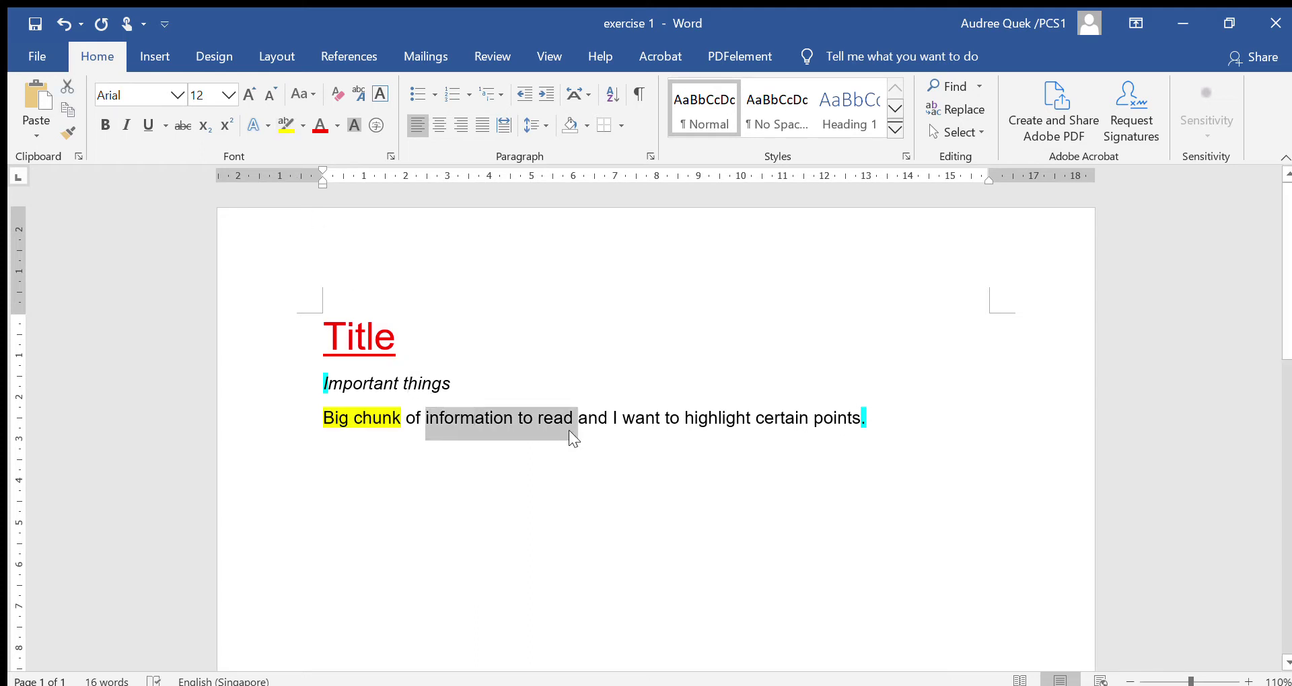
click(423, 420)
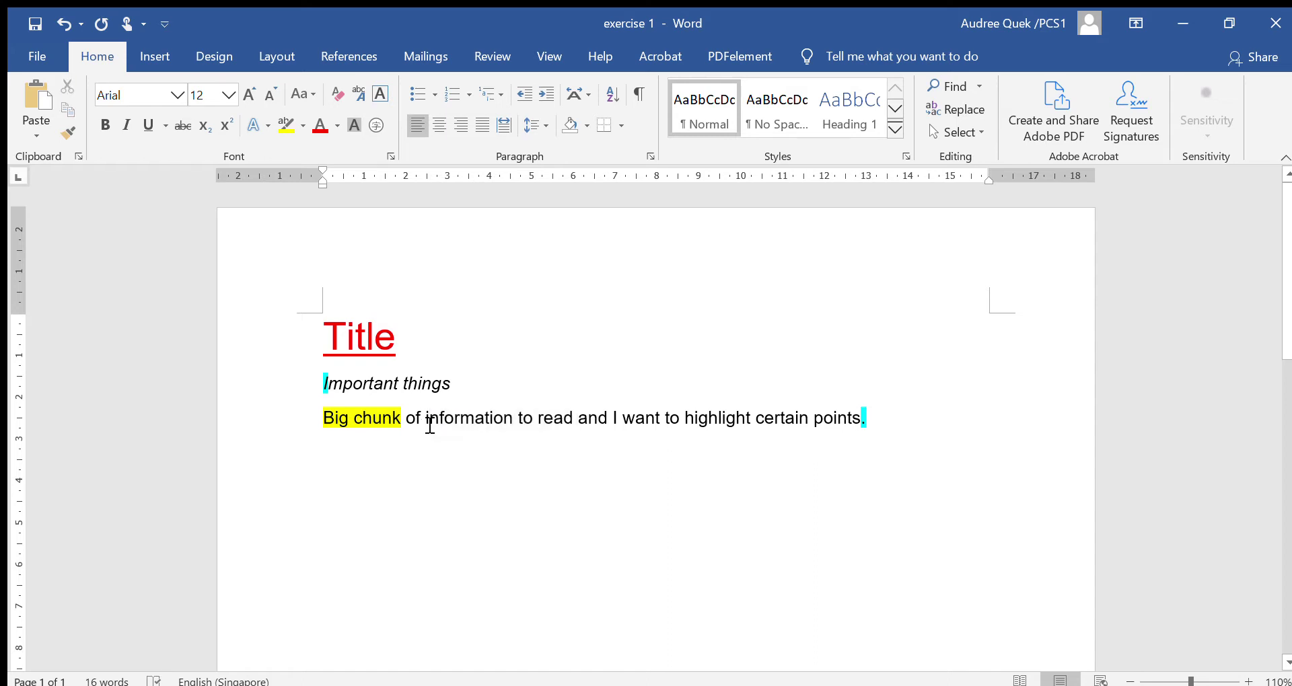
shift+click(620, 434)
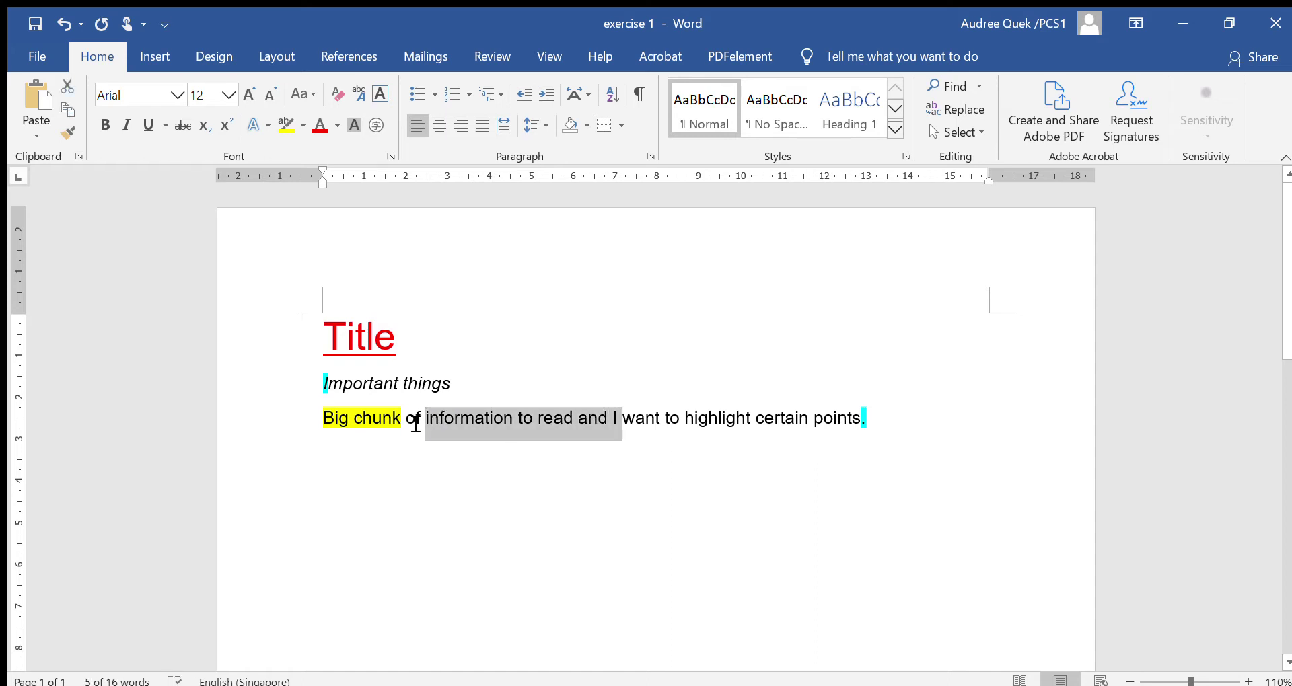
click(490, 365)
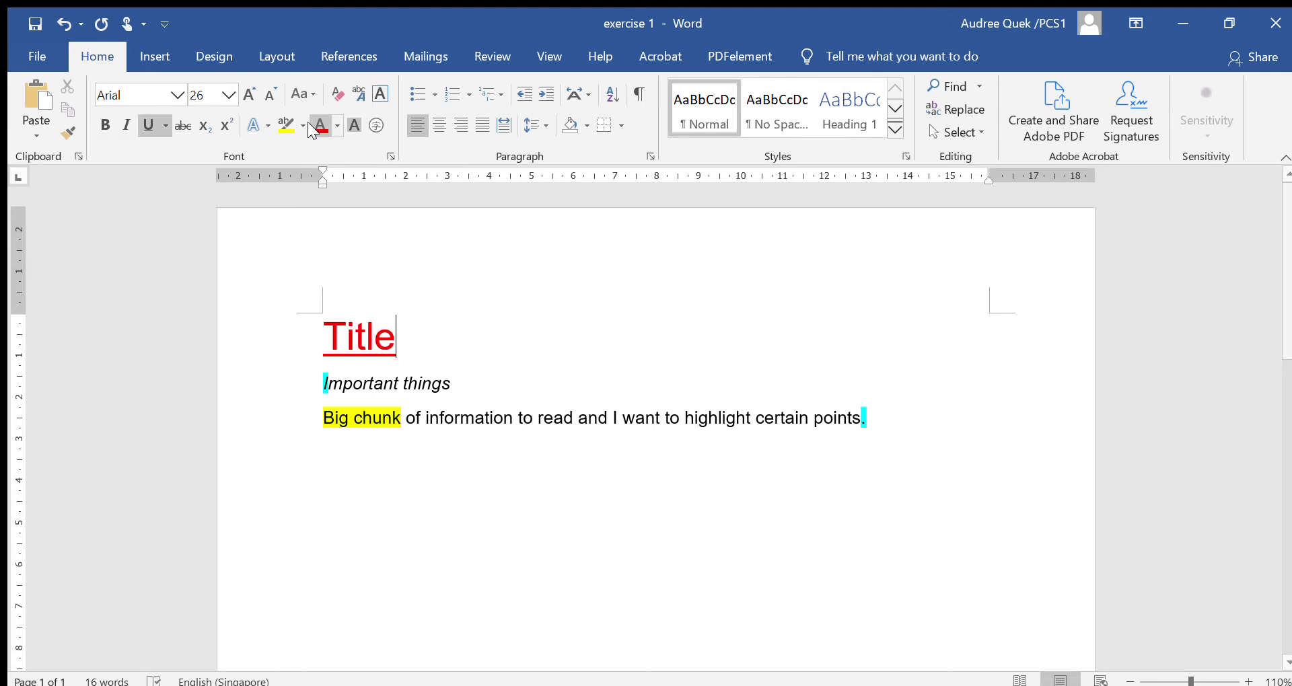
- Sweep the yellow highlighter pen over 'things' and the rest of the body sentence
click(286, 123)
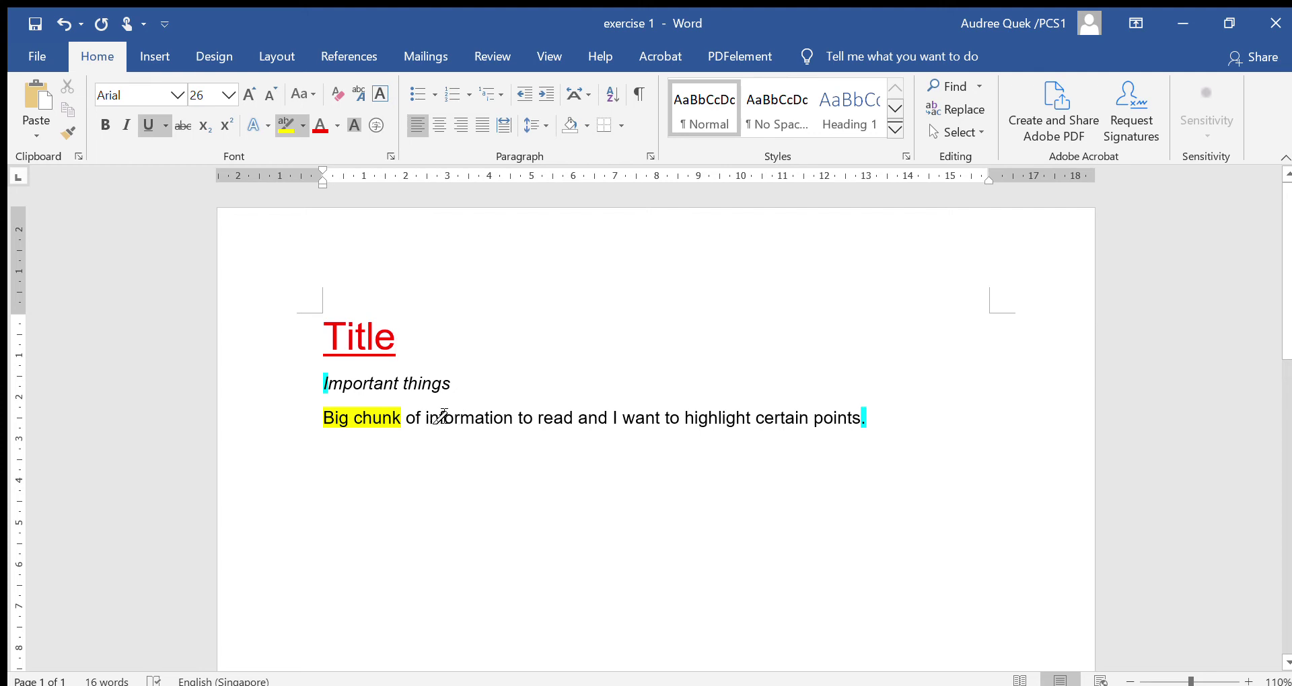
drag(439, 418, 518, 418)
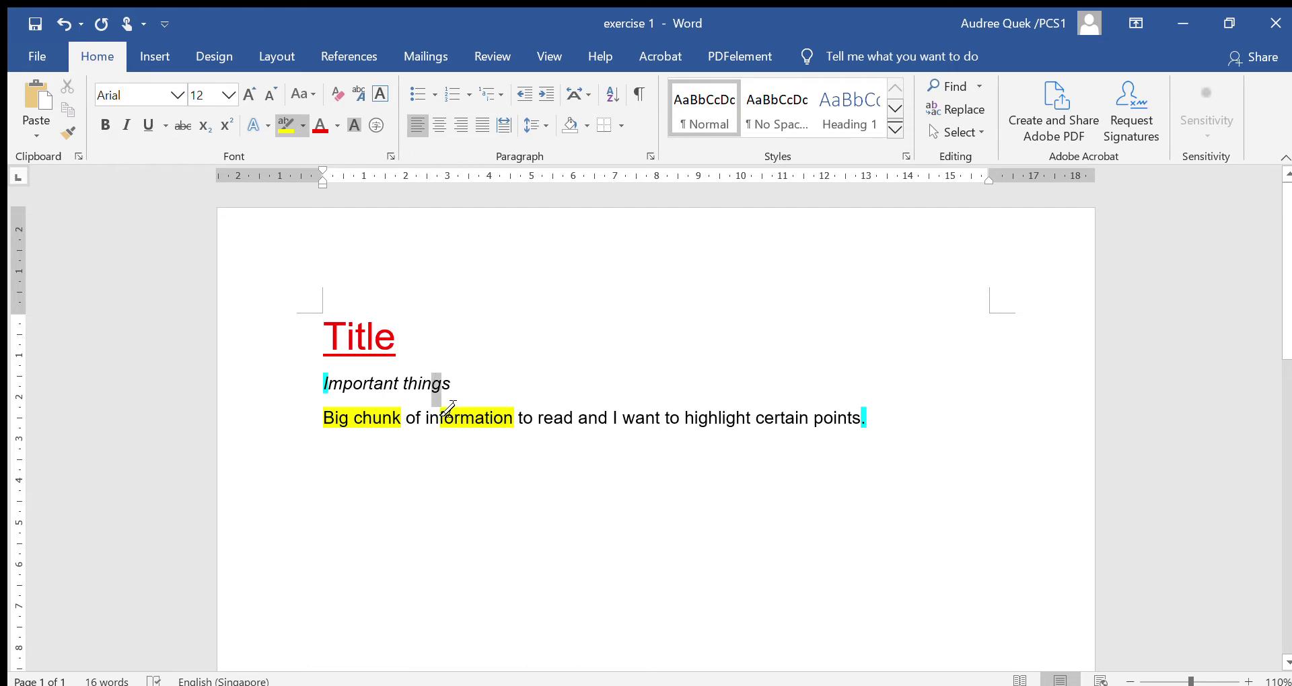
drag(439, 389, 459, 409)
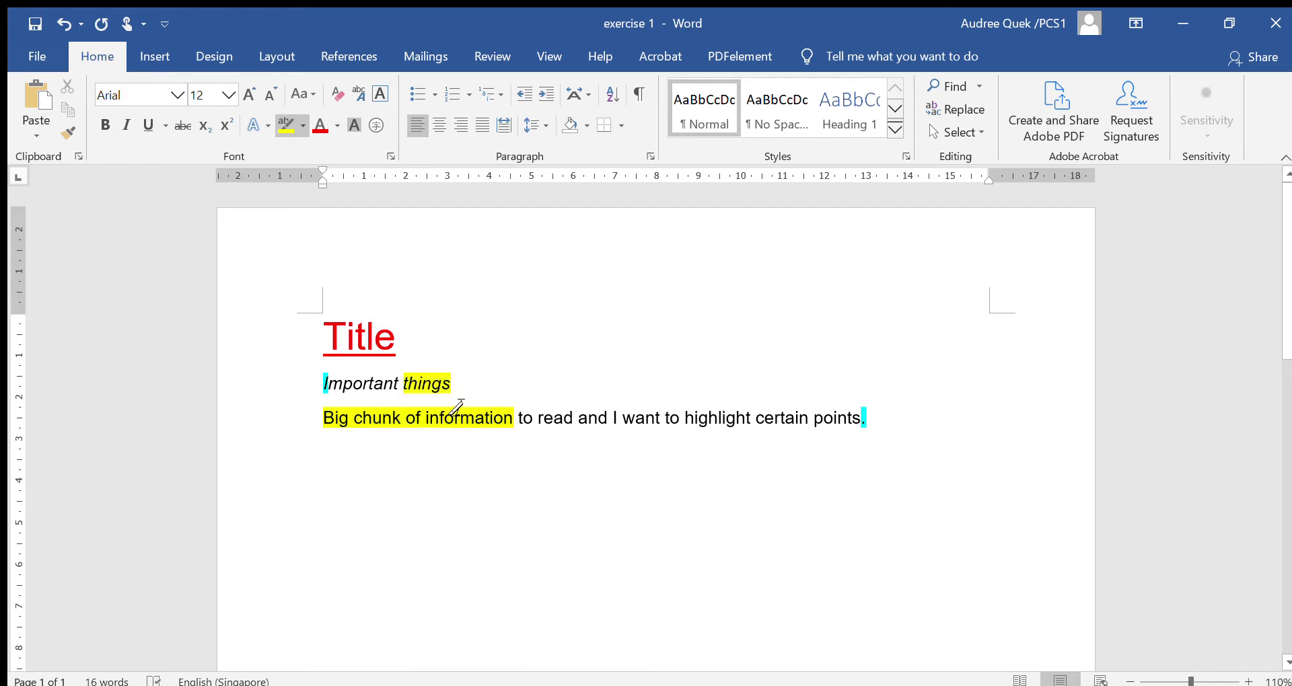
mouse_move(457, 407)
mouse_down()
mouse_move(873, 402)
mouse_move(873, 444)
mouse_up()
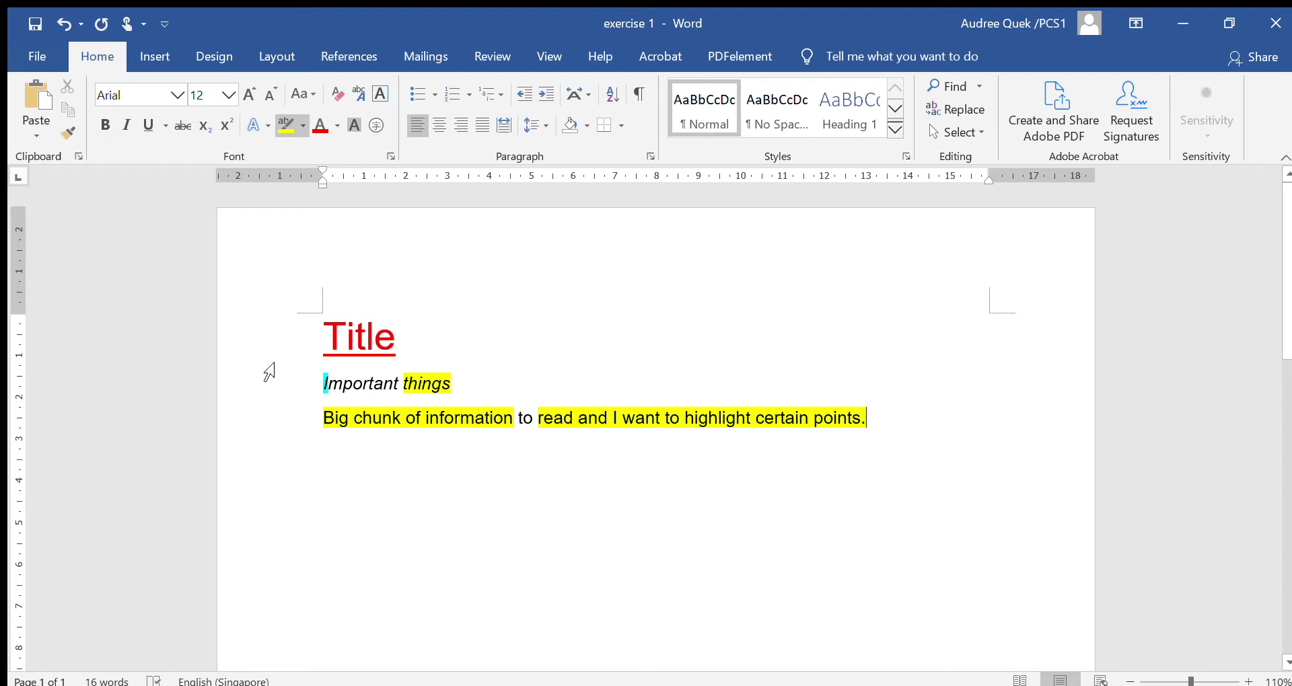
click(288, 125)
- Set the subheading and body sentence highlight to No Color
mouse_move(886, 415)
mouse_down()
mouse_move(335, 425)
mouse_move(332, 393)
mouse_up()
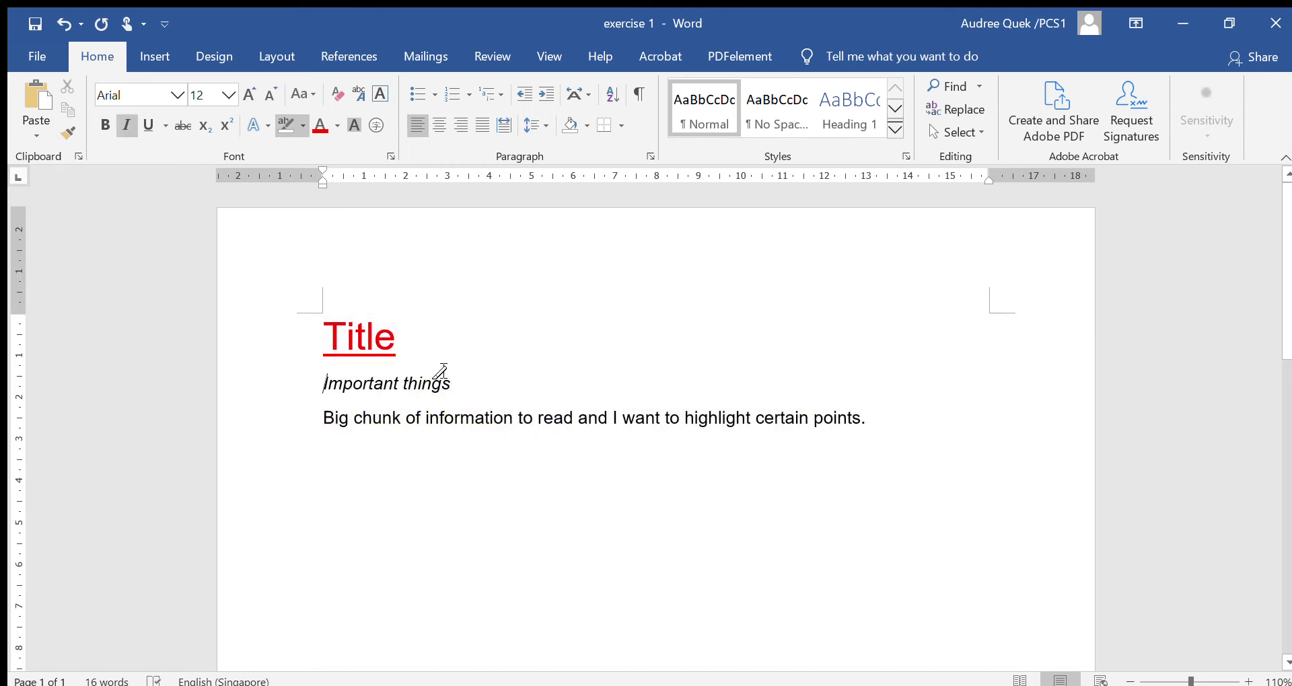
click(294, 127)
click(287, 128)
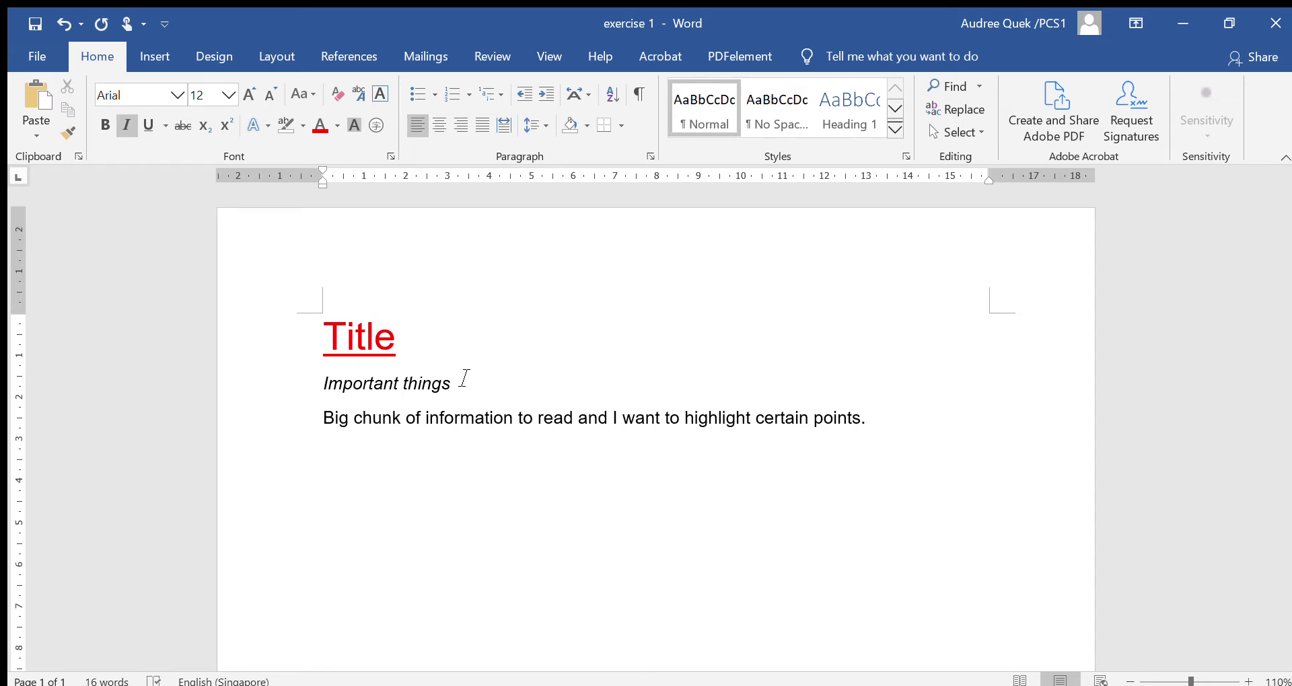
- Strike through the 'Important things' line
drag(465, 379, 322, 384)
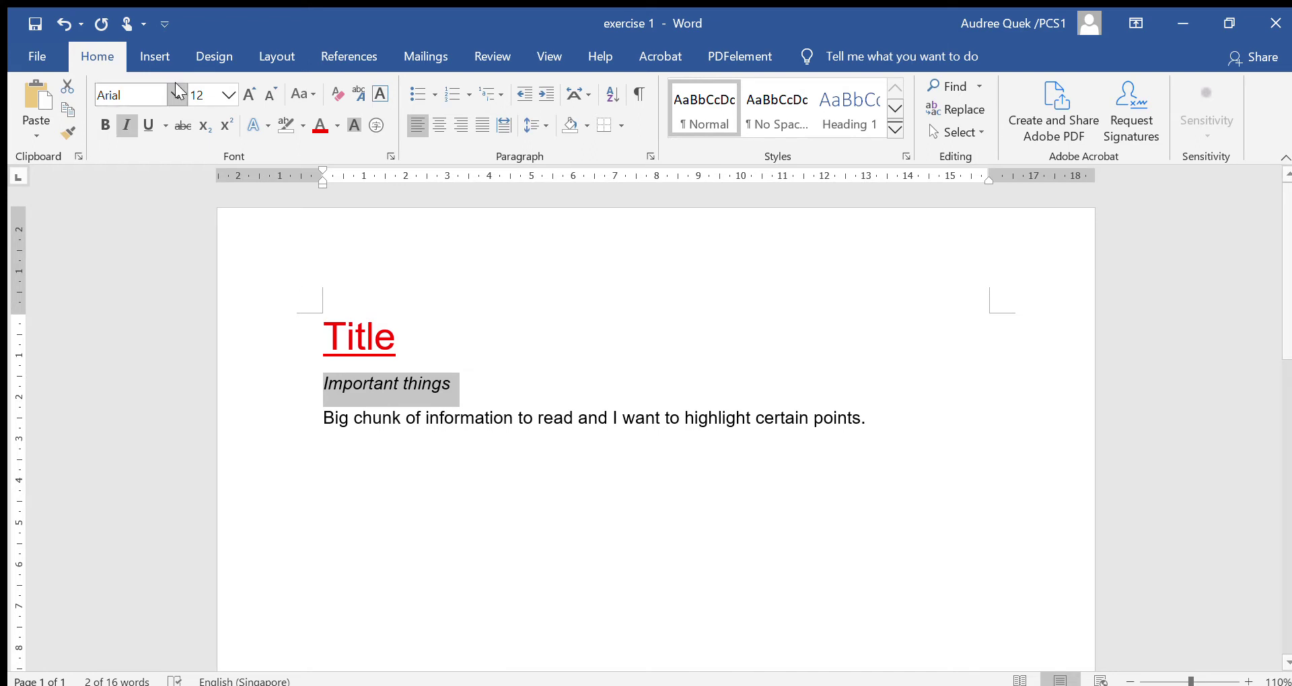
click(183, 116)
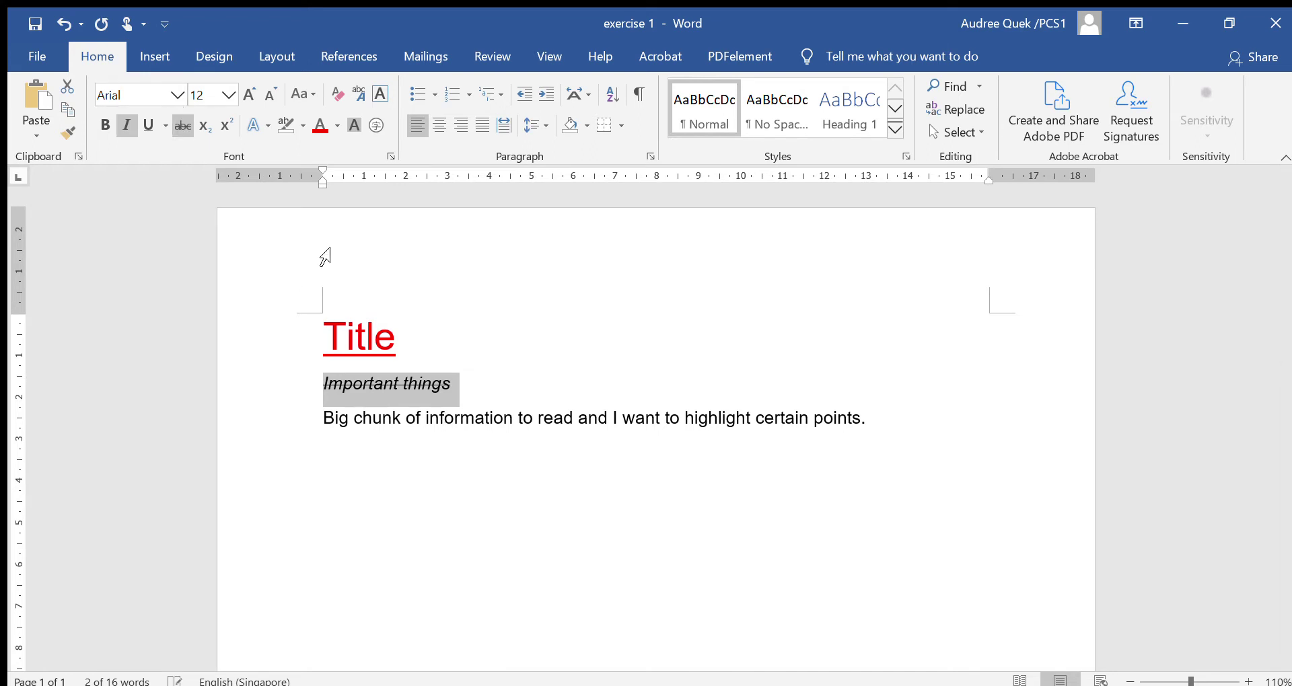
click(439, 423)
- Strike through the whole body sentence, toggling it off and back on
drag(325, 413, 951, 438)
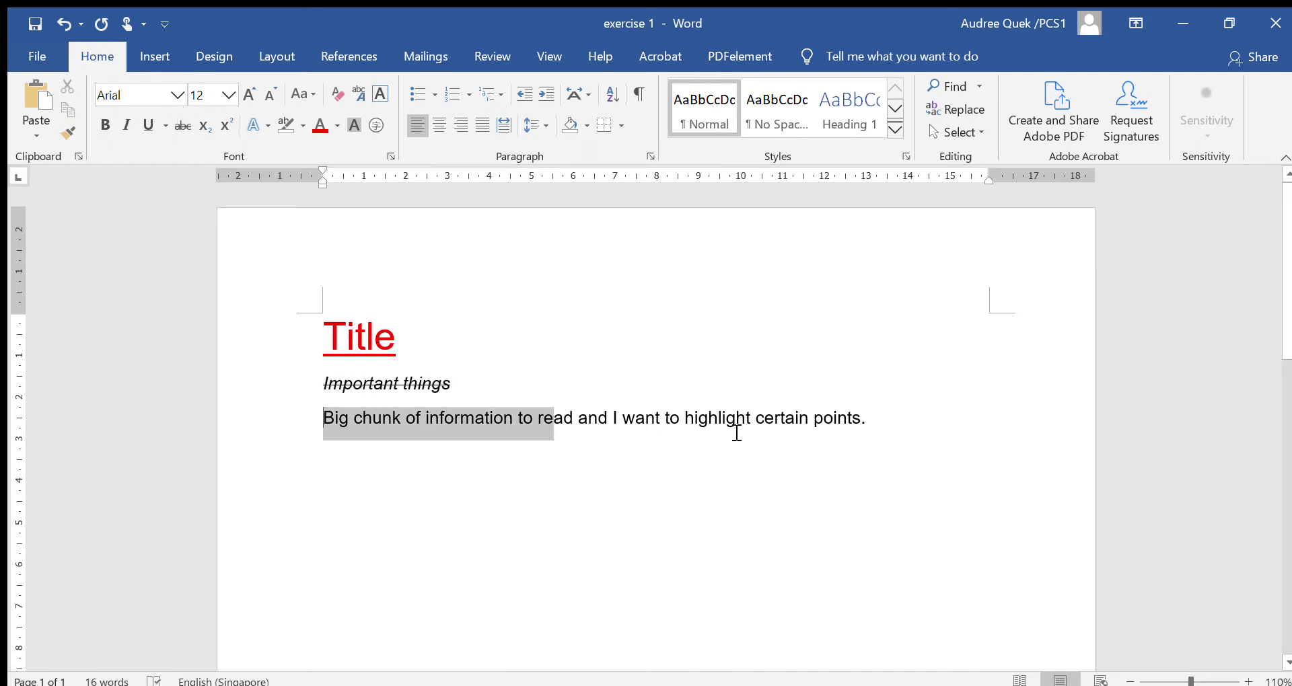
click(183, 126)
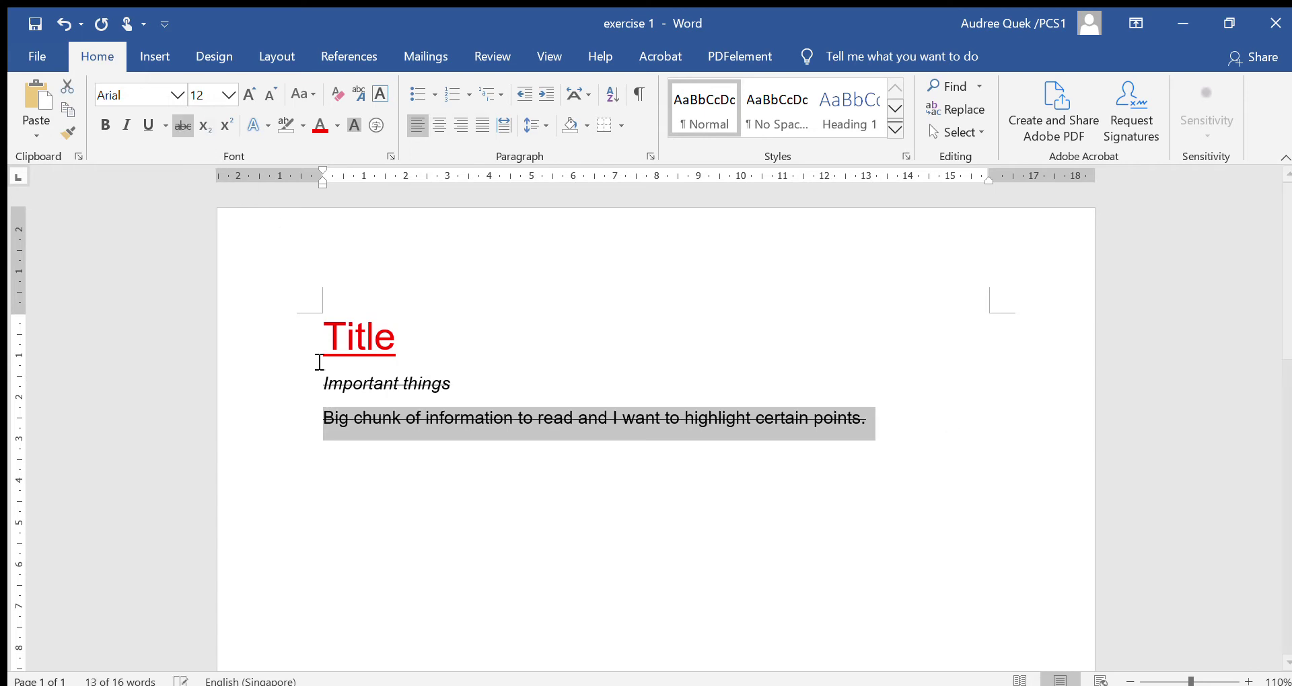
click(322, 356)
click(330, 420)
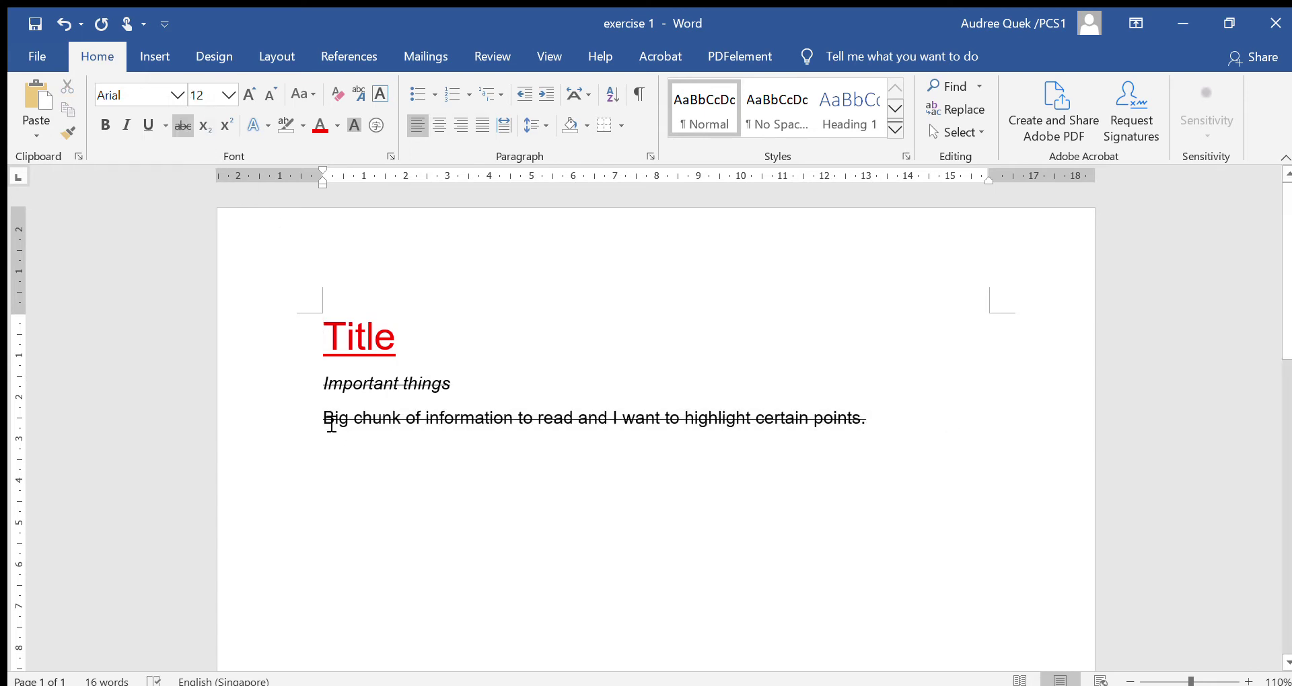
drag(331, 426, 898, 467)
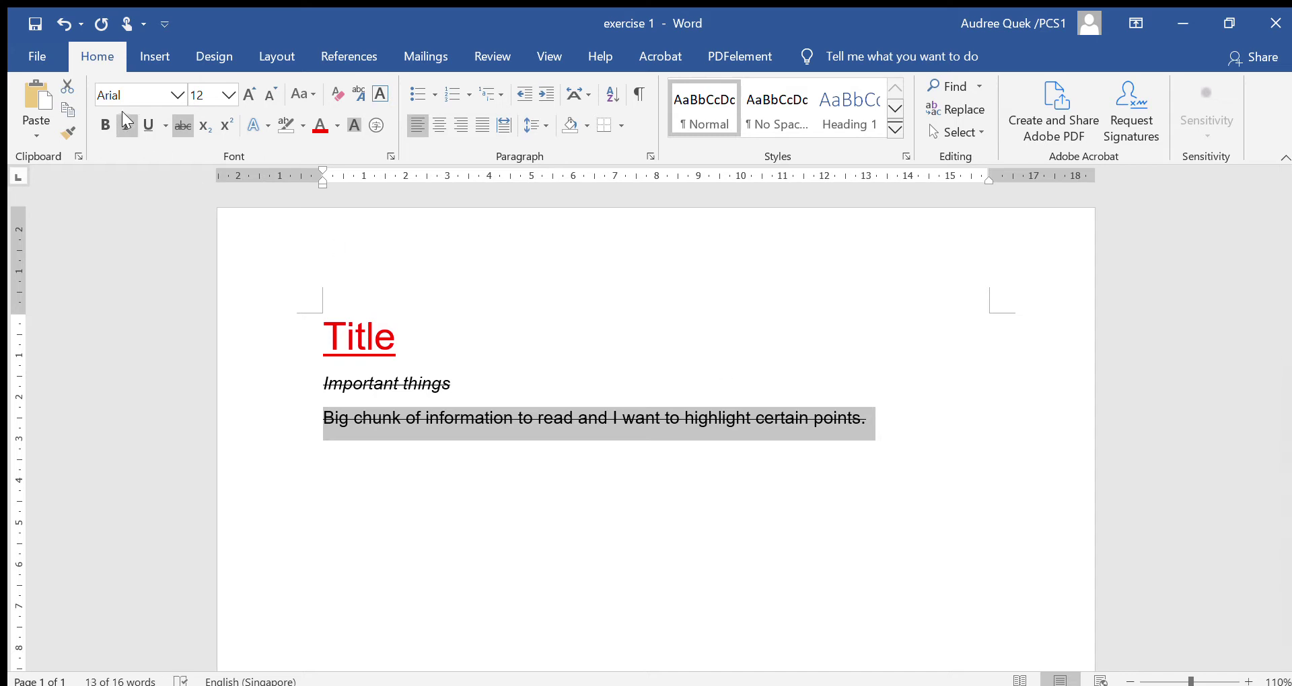
click(183, 126)
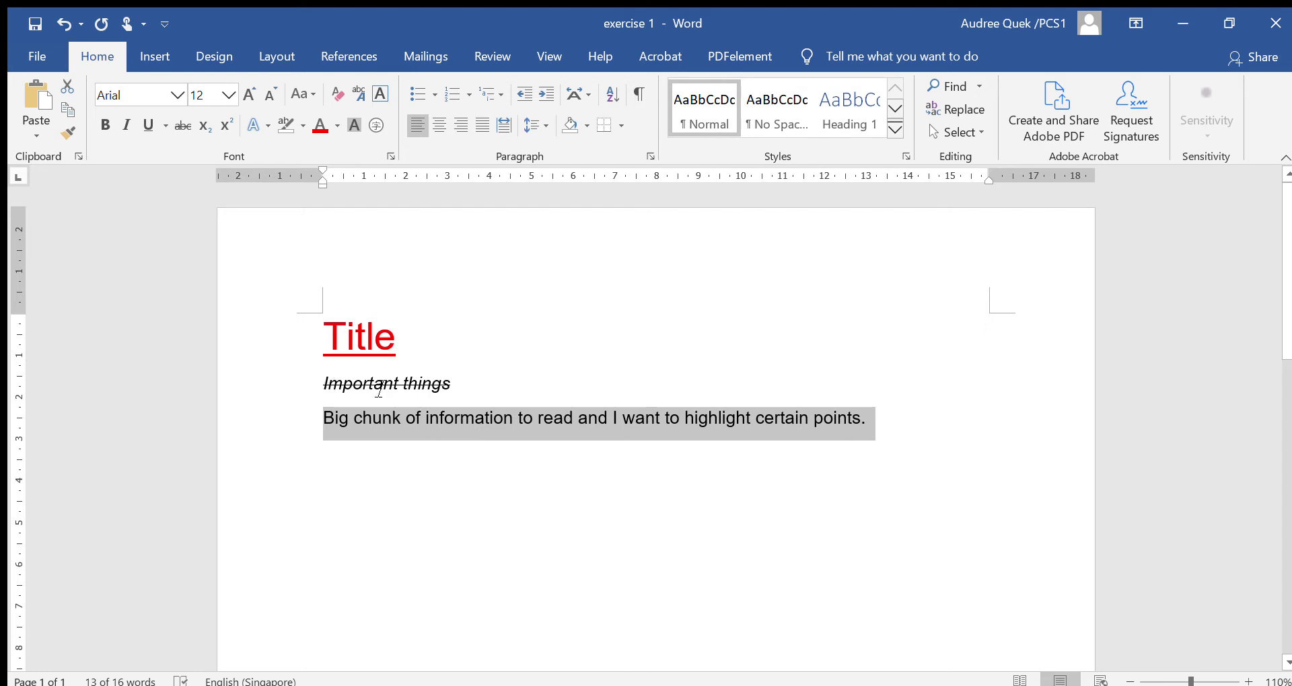
click(180, 130)
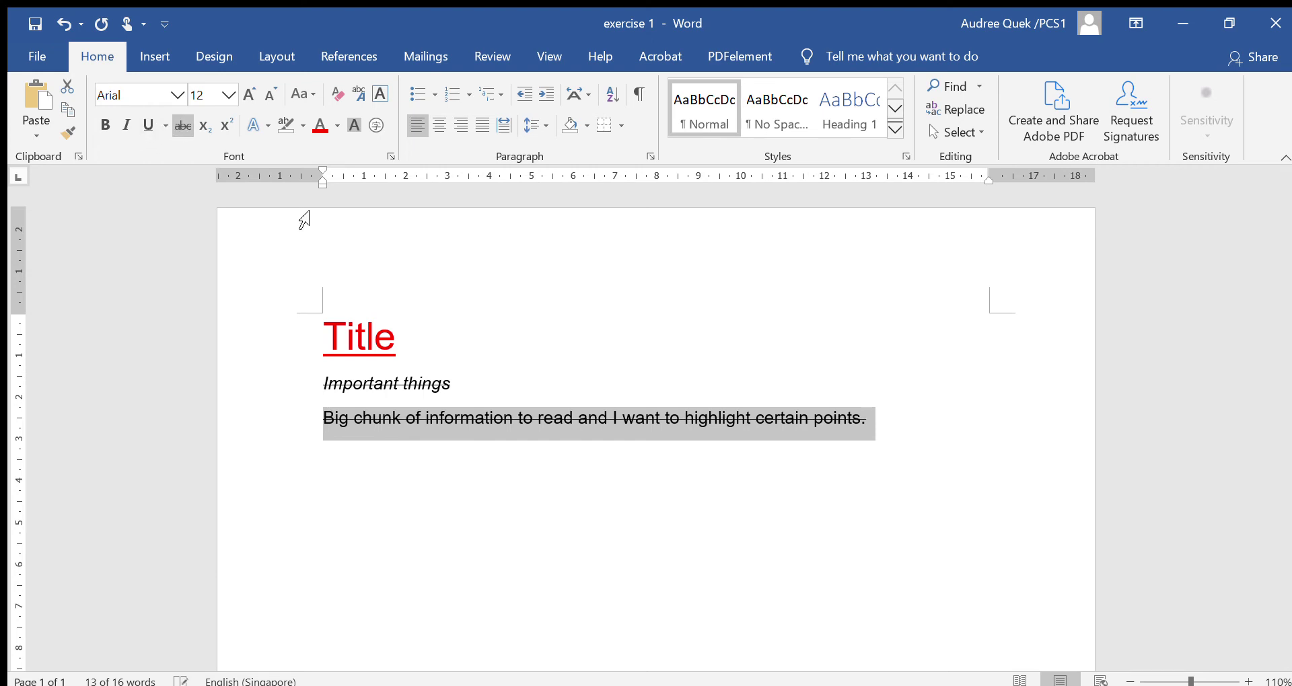
click(478, 404)
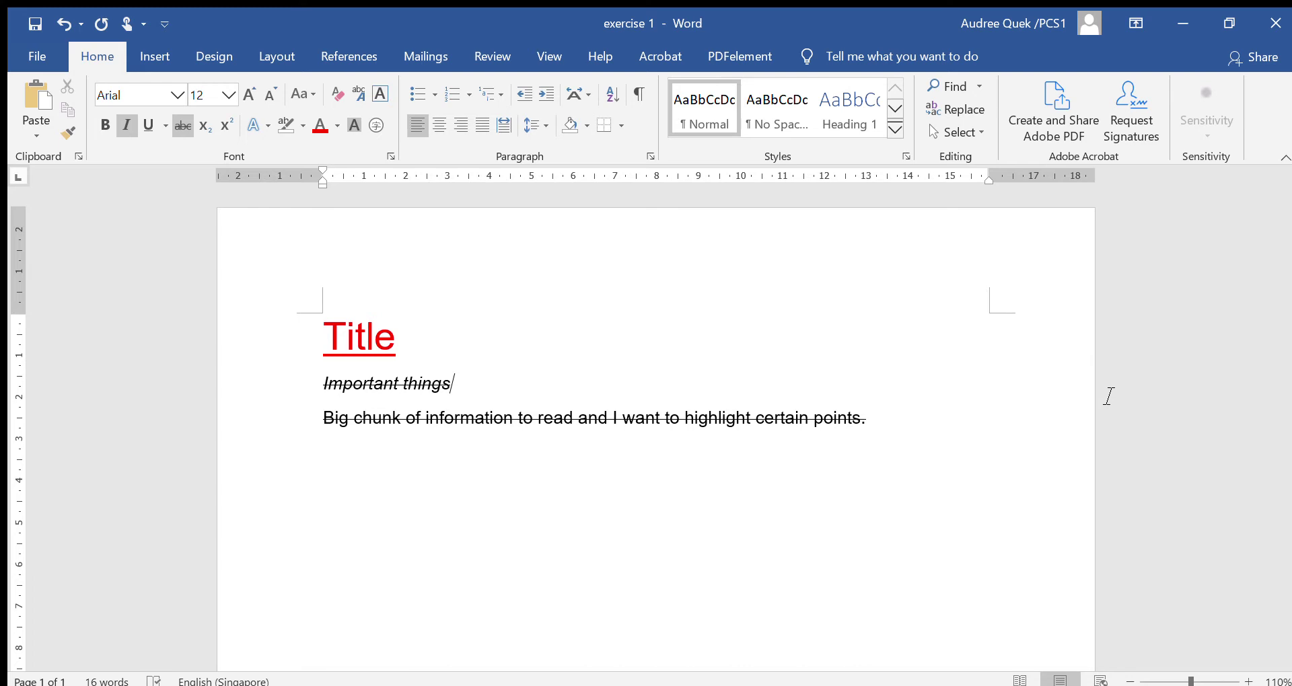
mouse_move(882, 429)
mouse_down()
mouse_move(421, 493)
mouse_move(245, 496)
mouse_up()
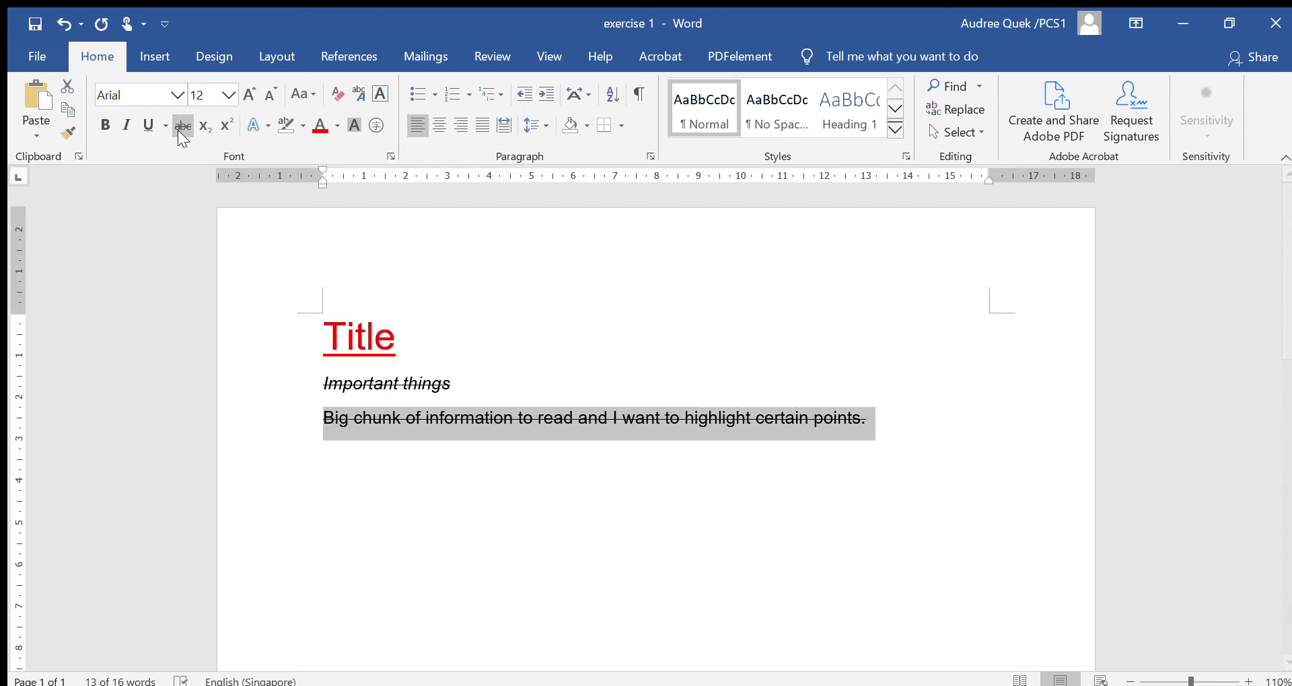
click(327, 397)
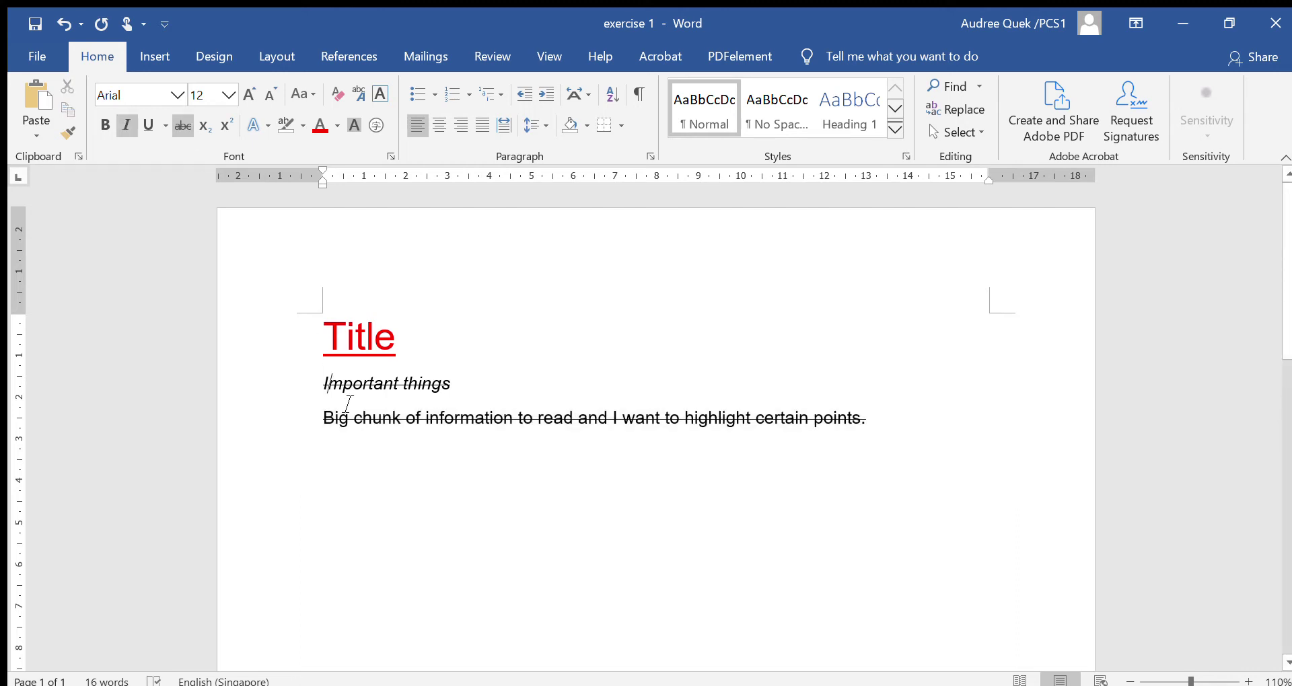
drag(327, 417, 887, 425)
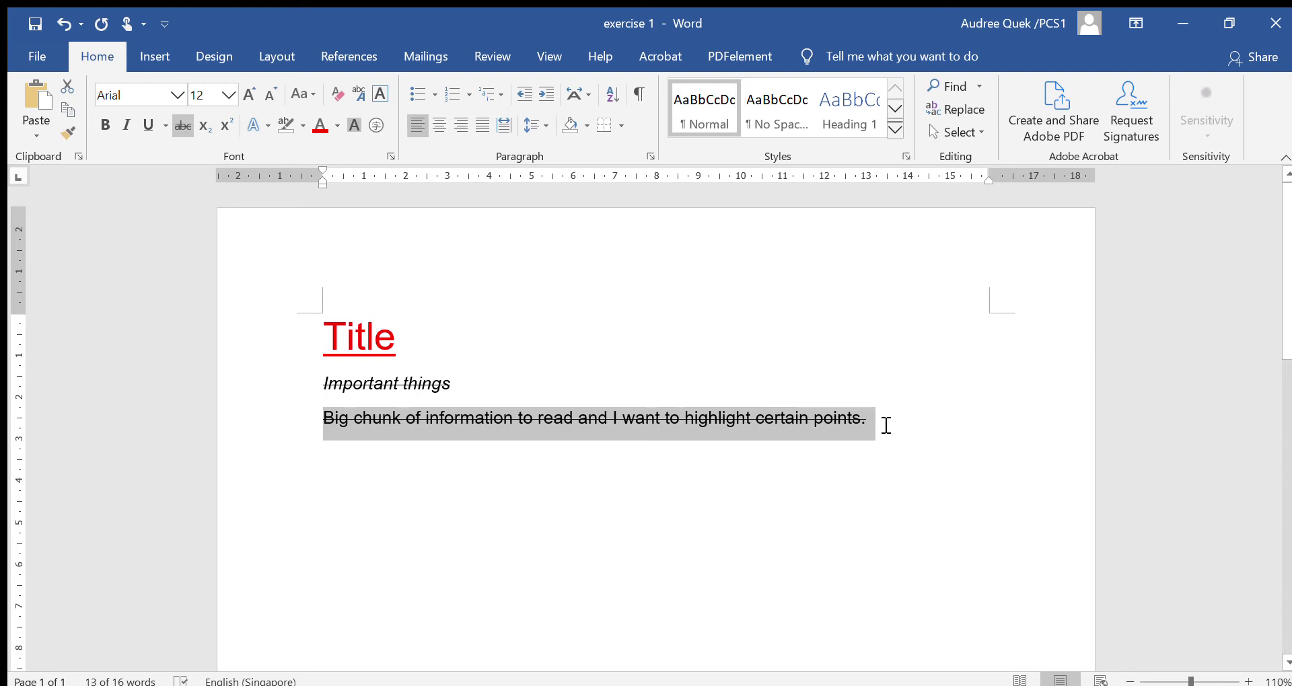
click(451, 384)
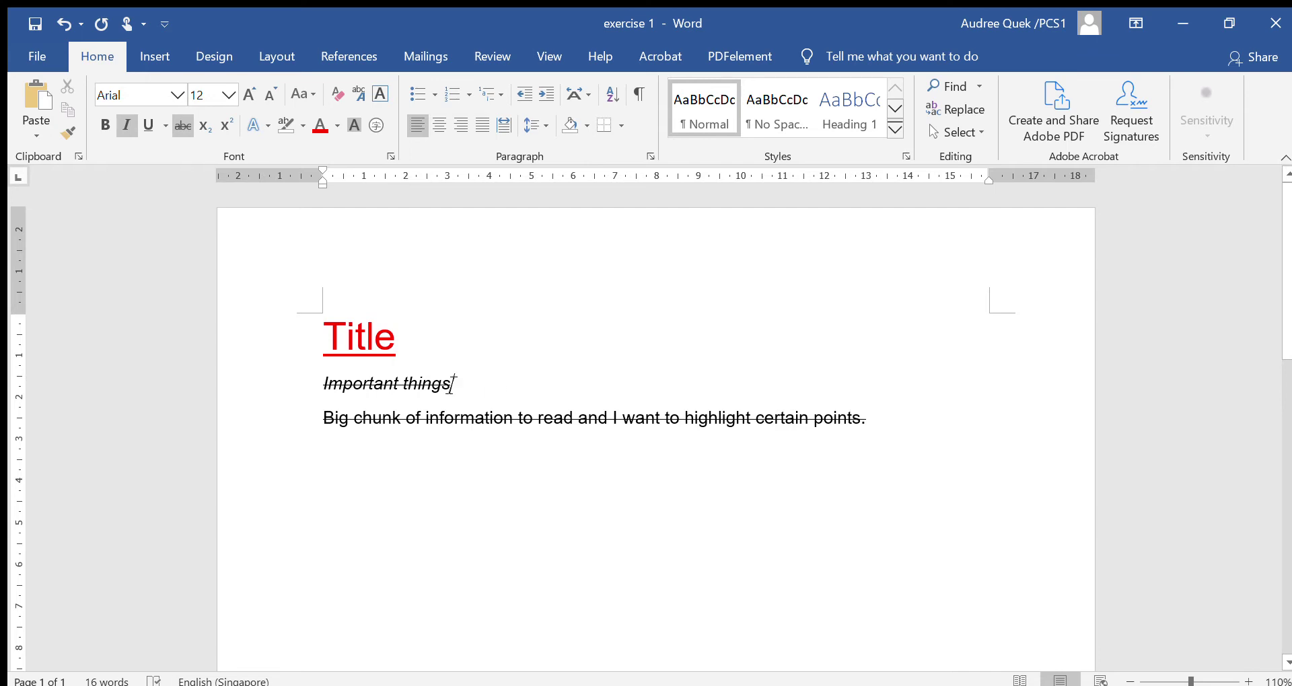
drag(328, 385, 473, 389)
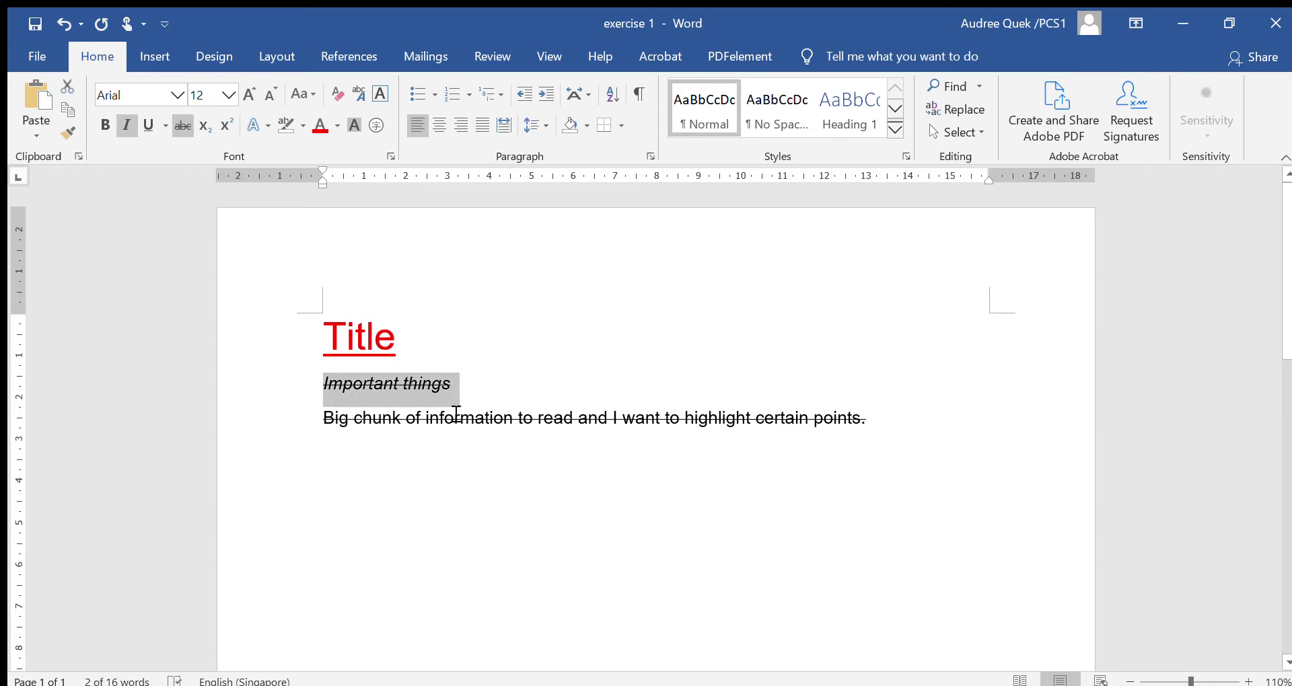
click(179, 126)
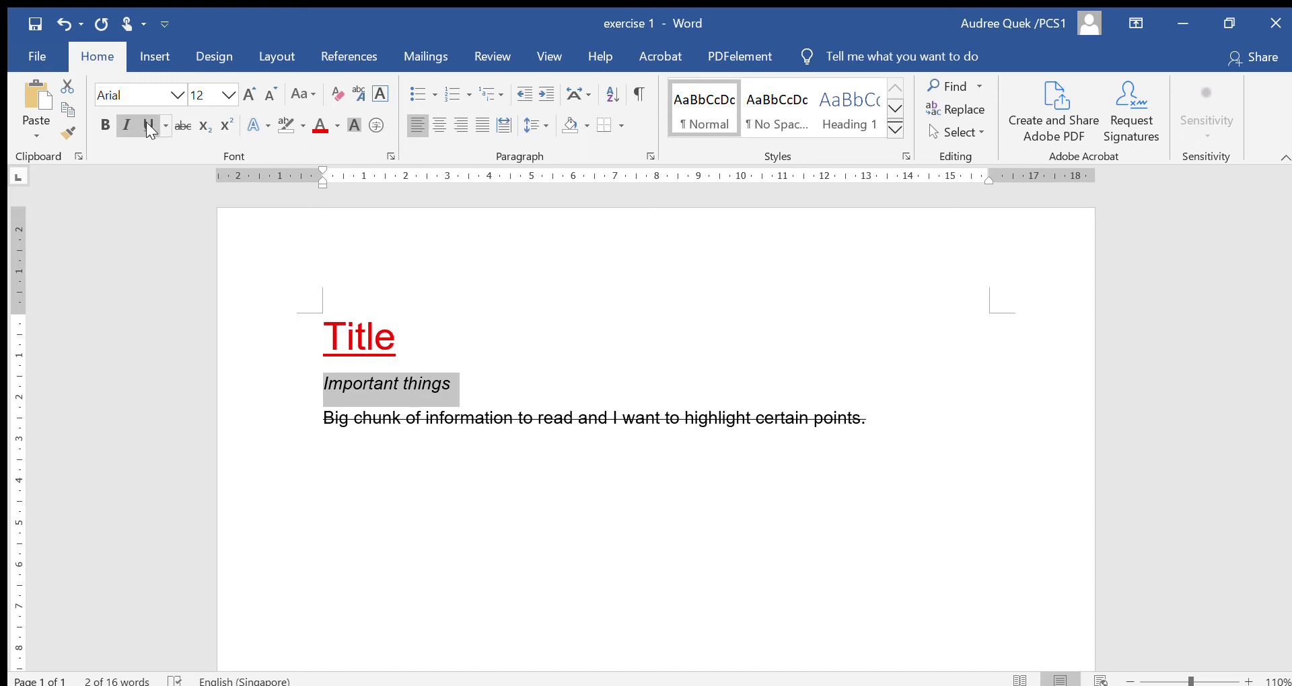
click(177, 126)
click(406, 374)
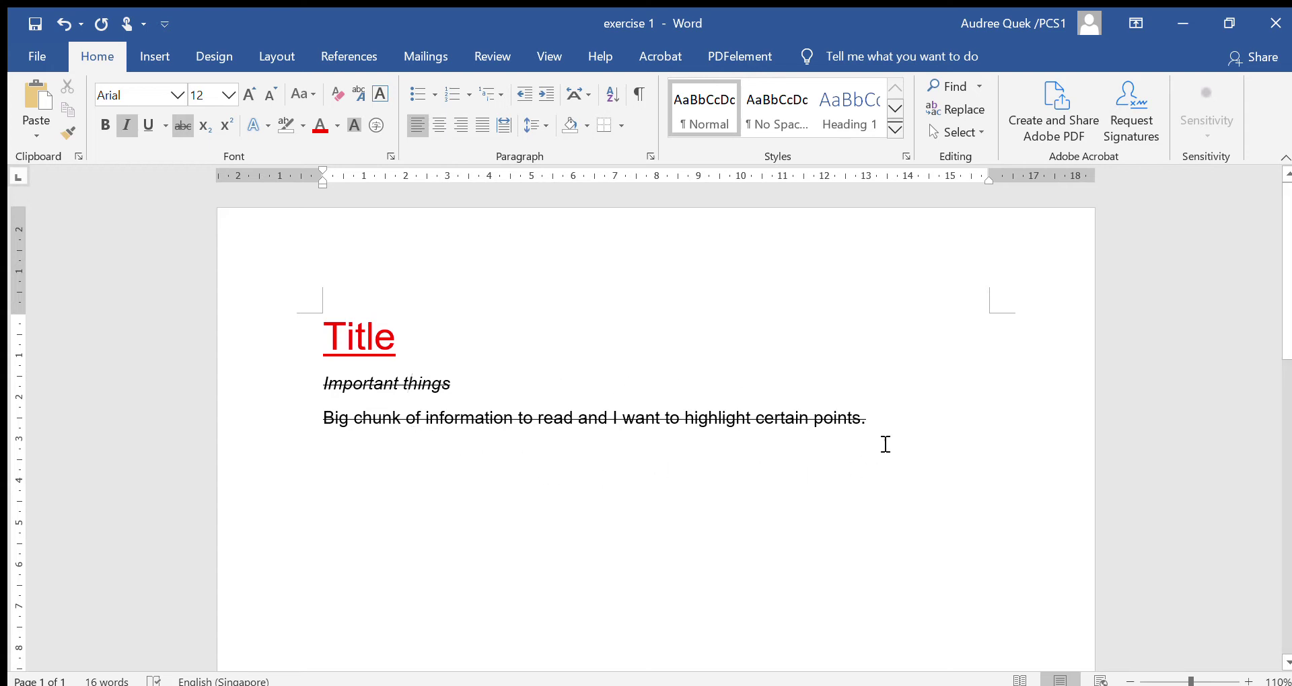
drag(872, 423, 854, 428)
click(854, 427)
drag(889, 422, 326, 382)
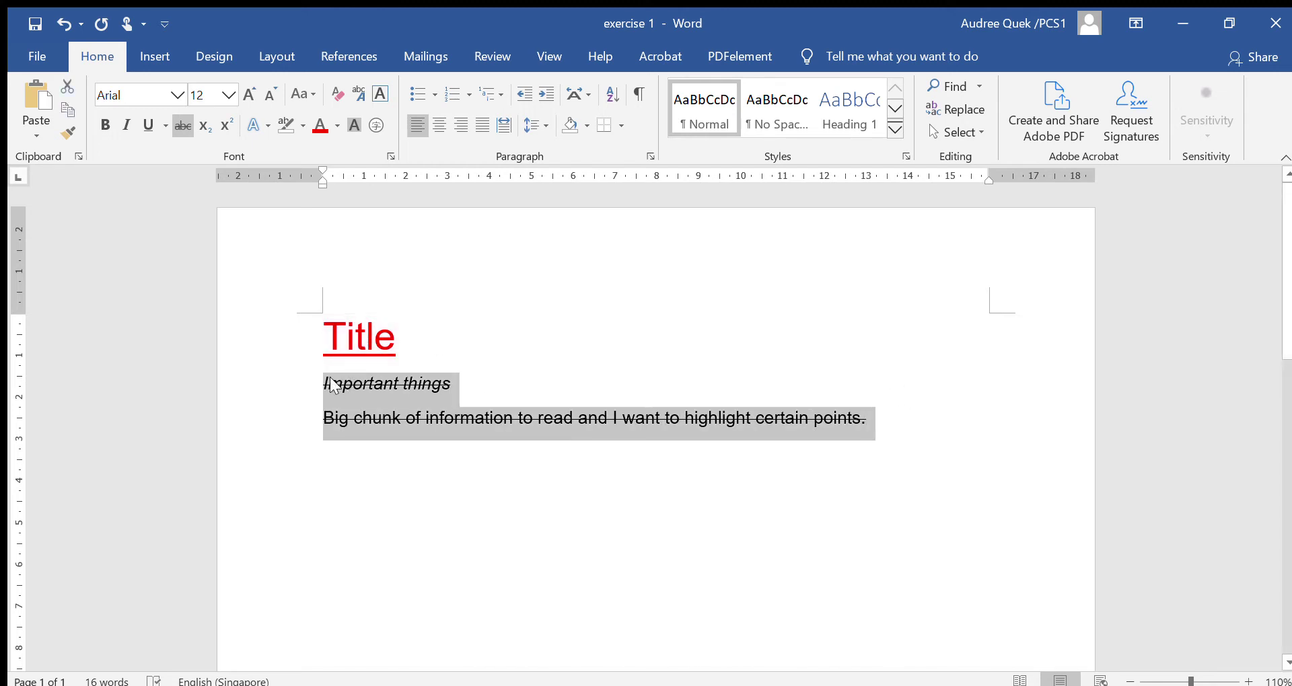
- Remove the strikethrough from both lines and paste copies of the body sentence after it
click(183, 126)
click(280, 370)
drag(324, 431, 872, 440)
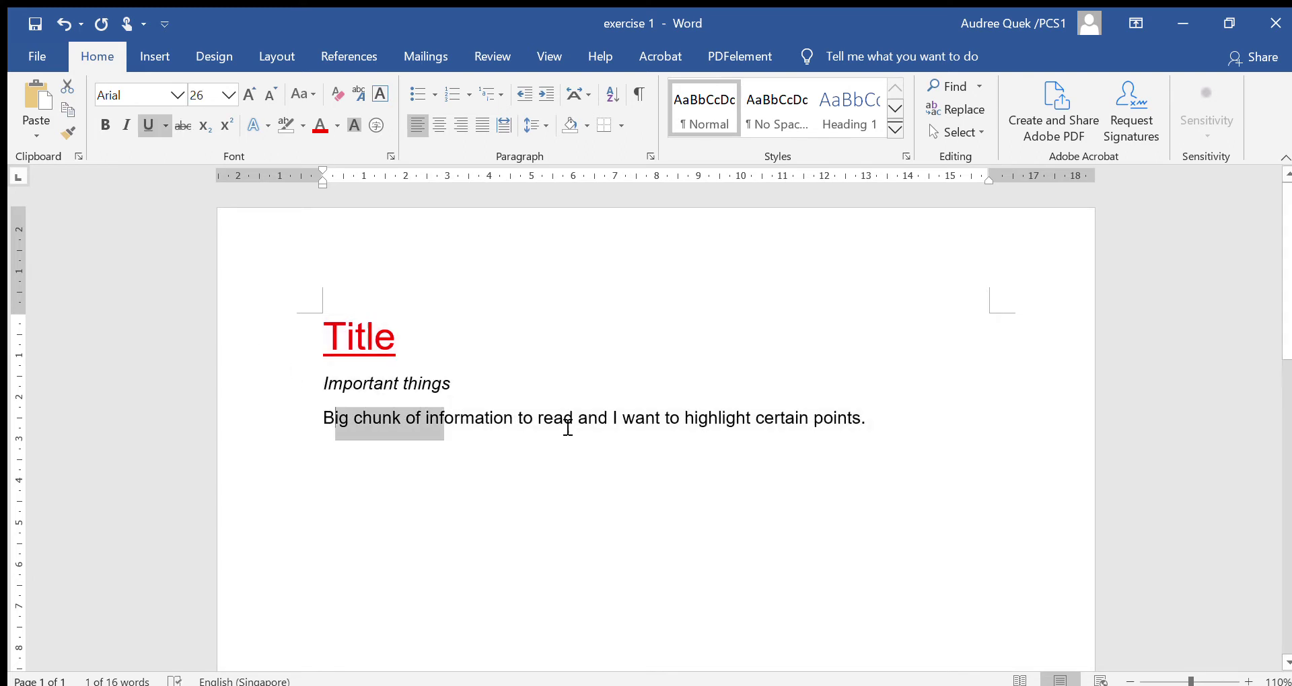
key(ctrl+c)
click(869, 427)
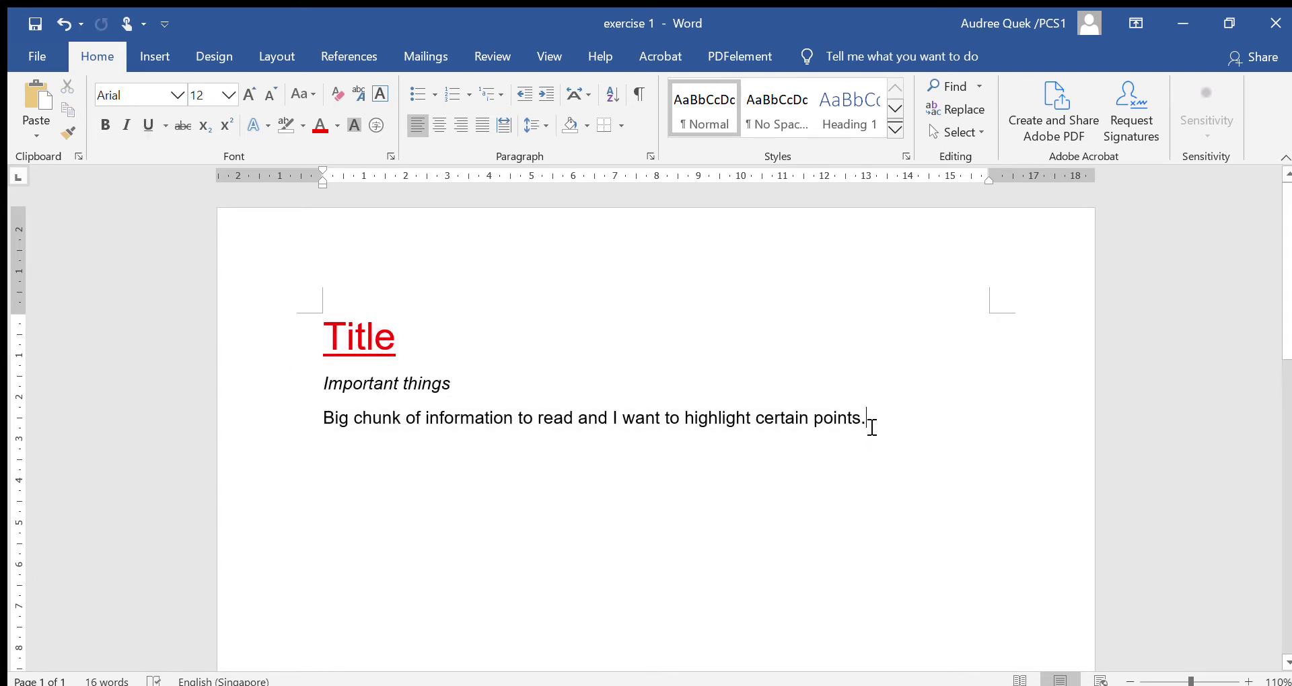
key(ctrl+v)
key(ctrl+v)
key(ctrl+v)
key(ctrl+v)
key(ctrl+v)
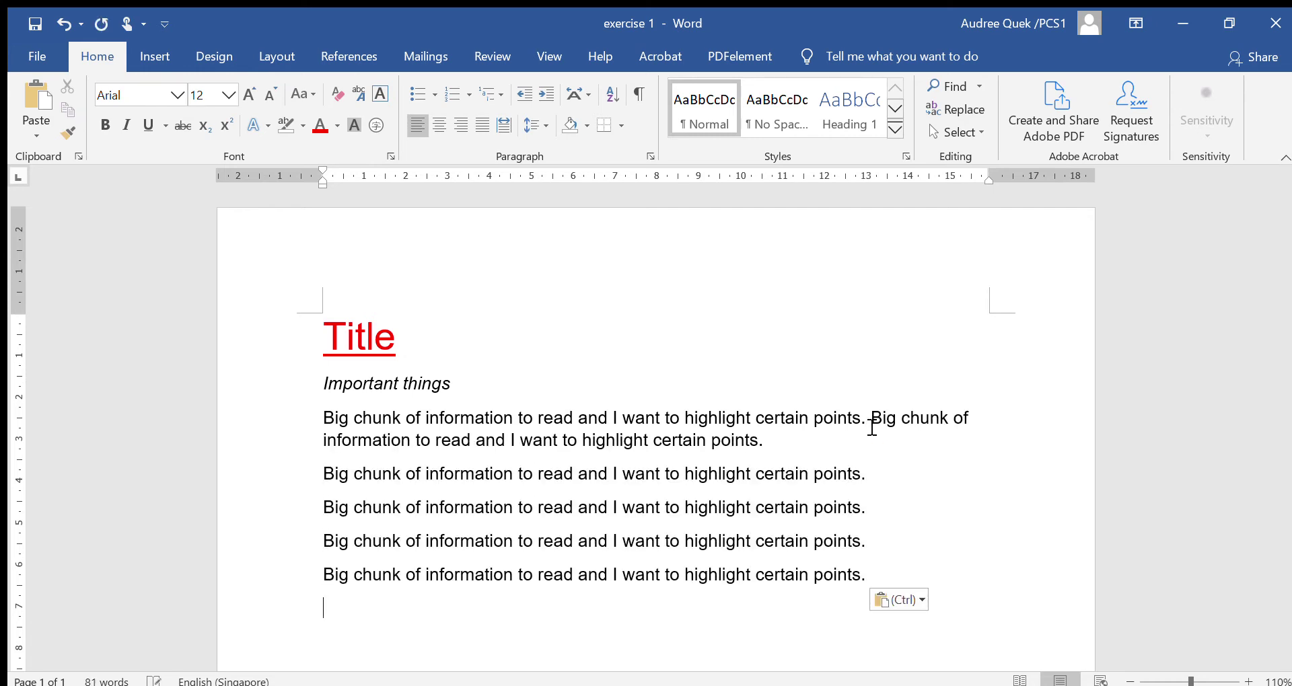
key(ctrl+v)
- Join the pasted copies into one paragraph repeating the sentence six times
scroll(371, 567, down, 2)
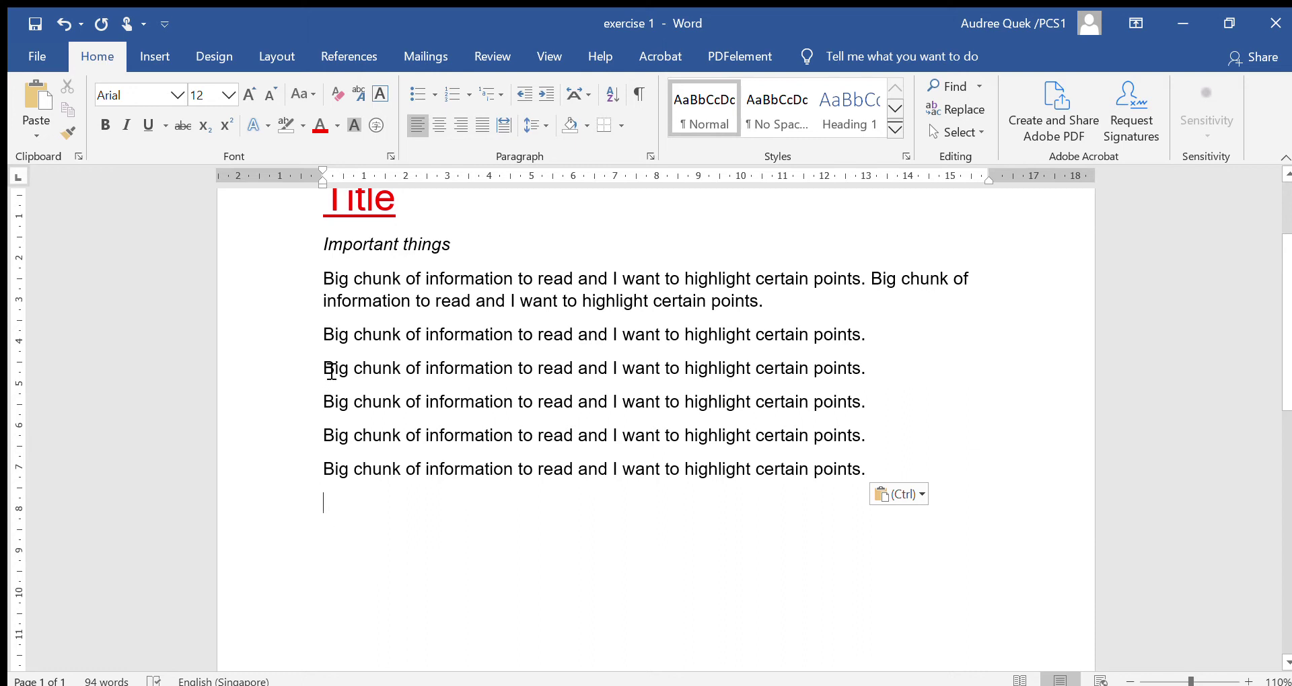
click(323, 335)
key(BackSpace)
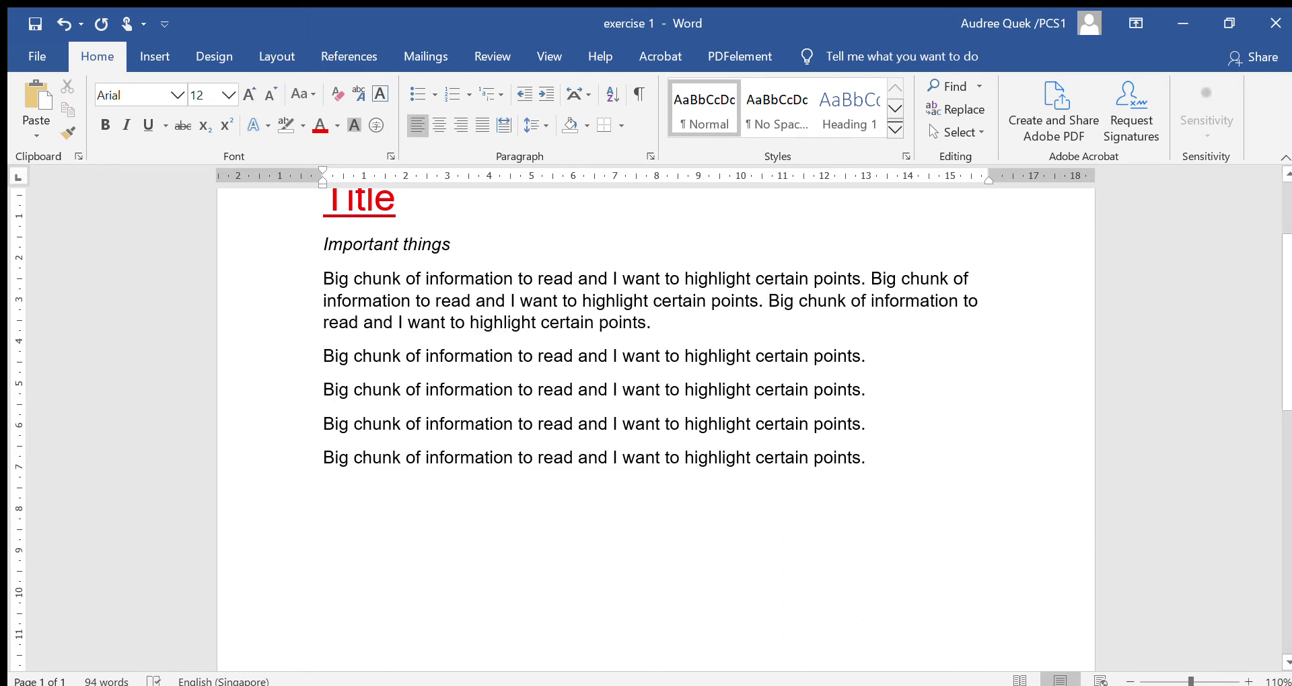
key(BackSpace)
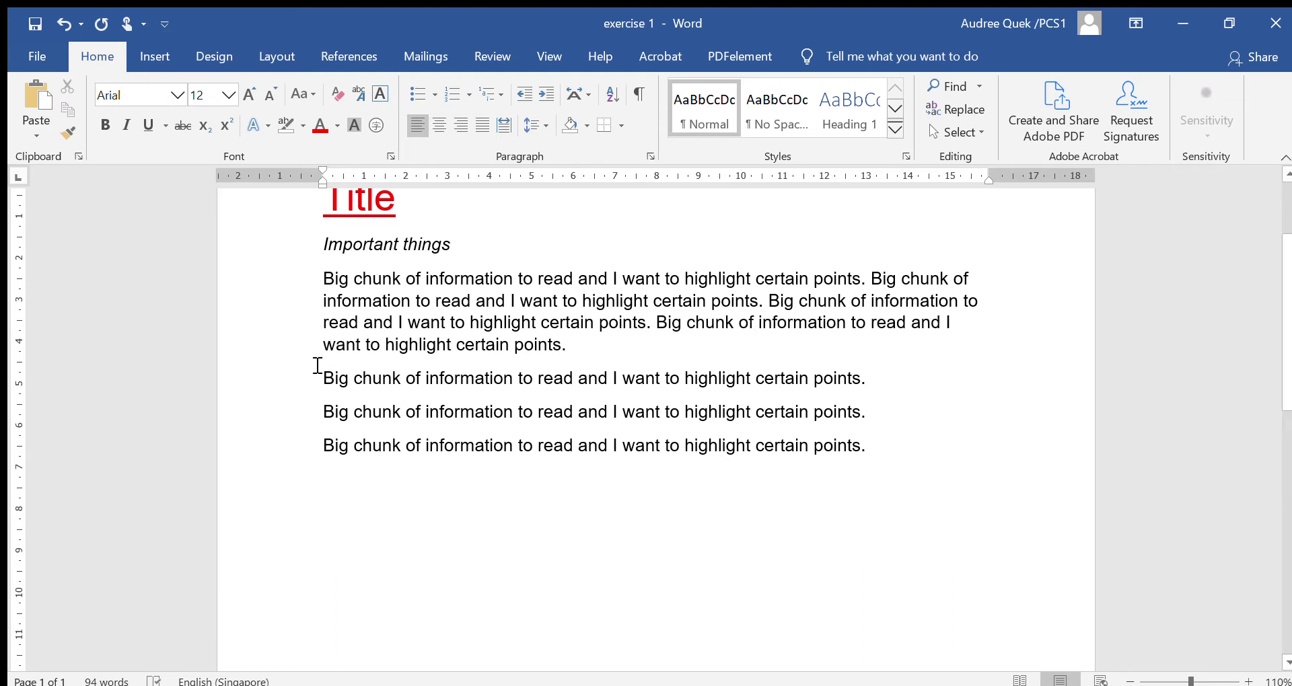
key(BackSpace)
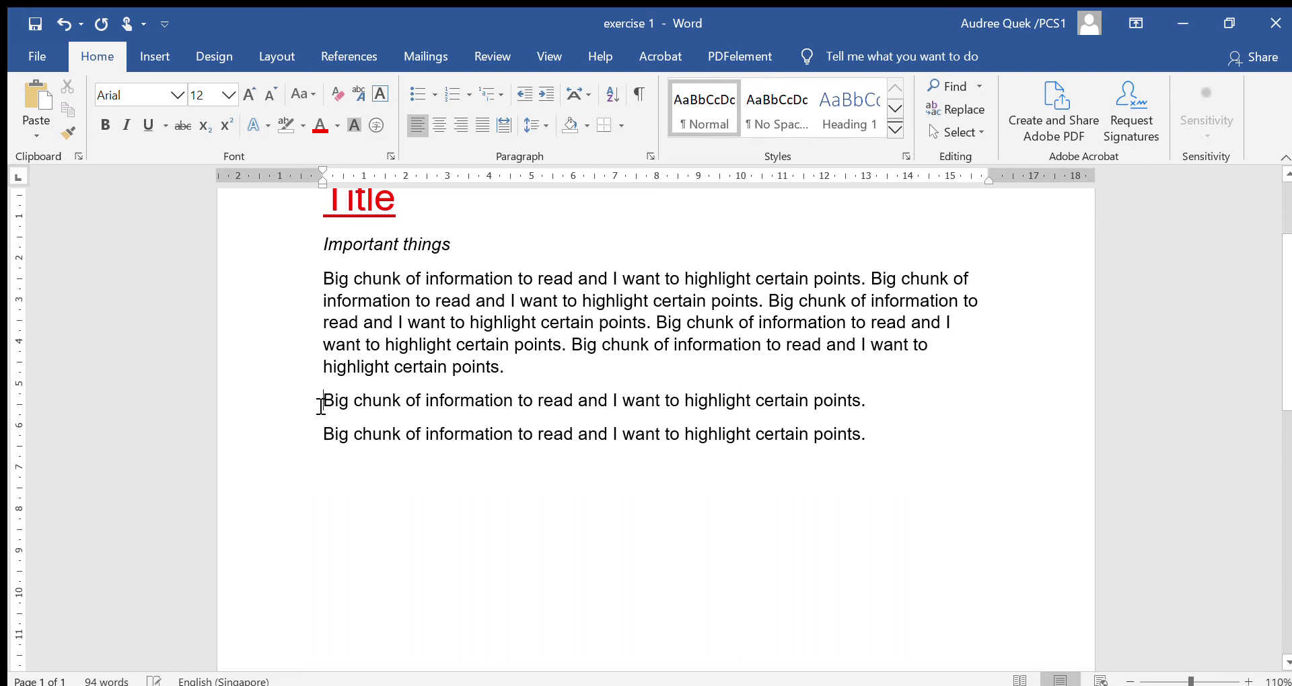
key(BackSpace)
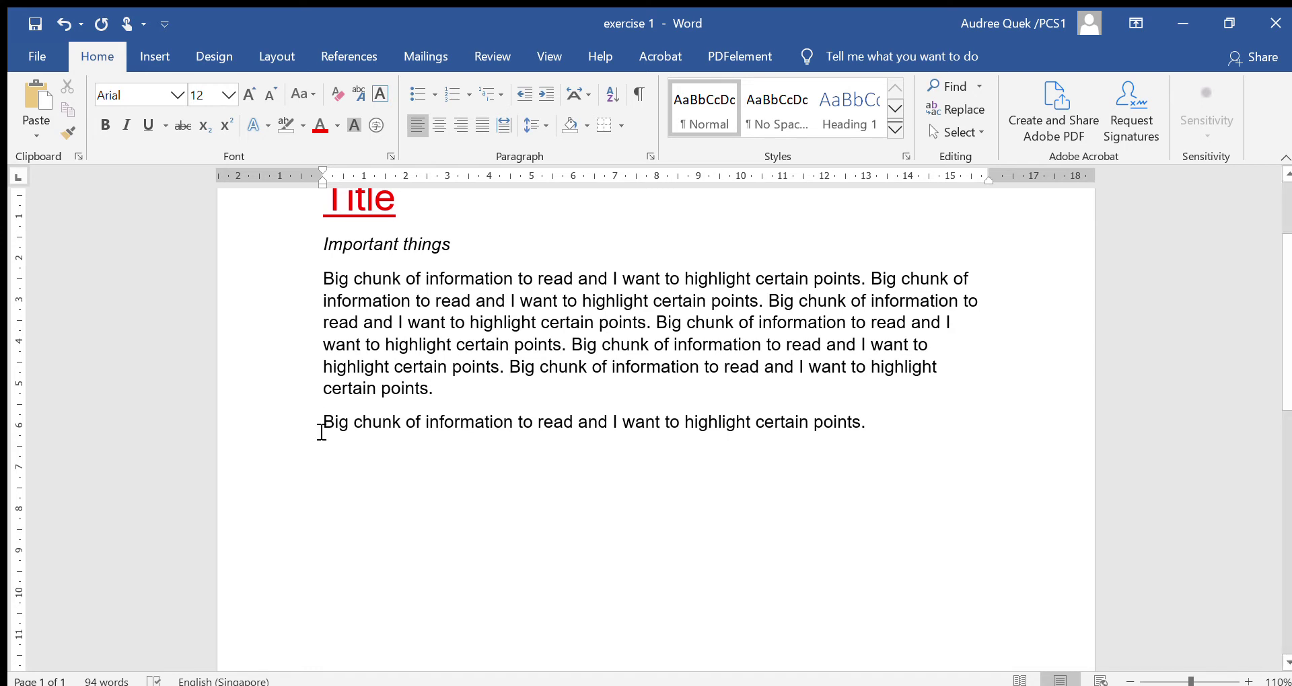
key(BackSpace)
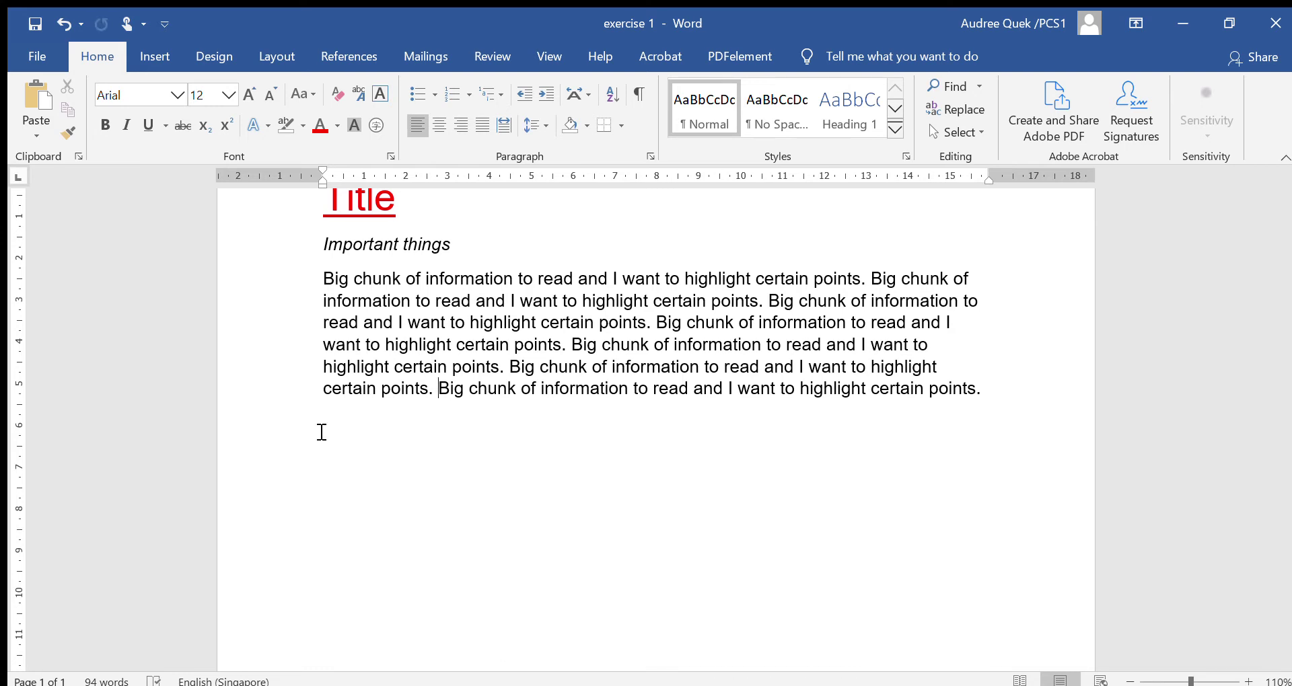
- Paste two more copies of the long body paragraph below it, giving three identical paragraphs
mouse_move(323, 279)
mouse_down()
mouse_move(1036, 418)
mouse_move(769, 385)
mouse_up()
click(770, 387)
drag(1007, 403, 324, 280)
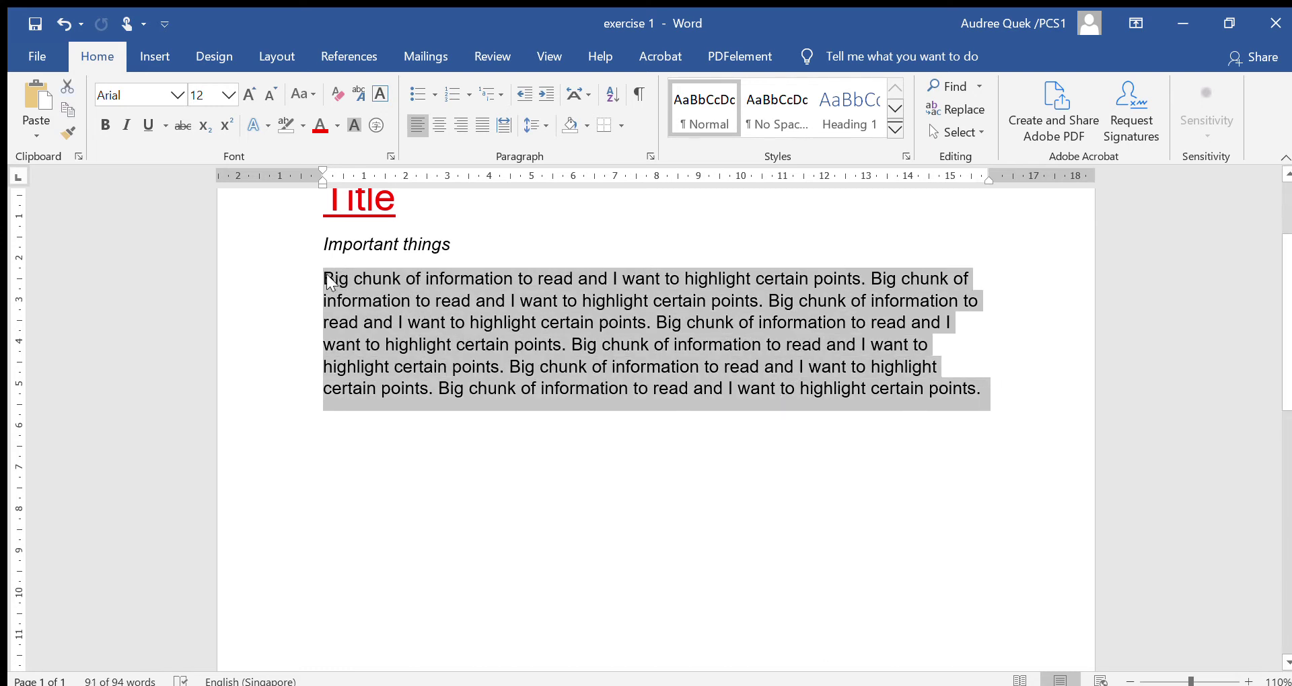
click(997, 393)
key(Return)
key(ctrl+v)
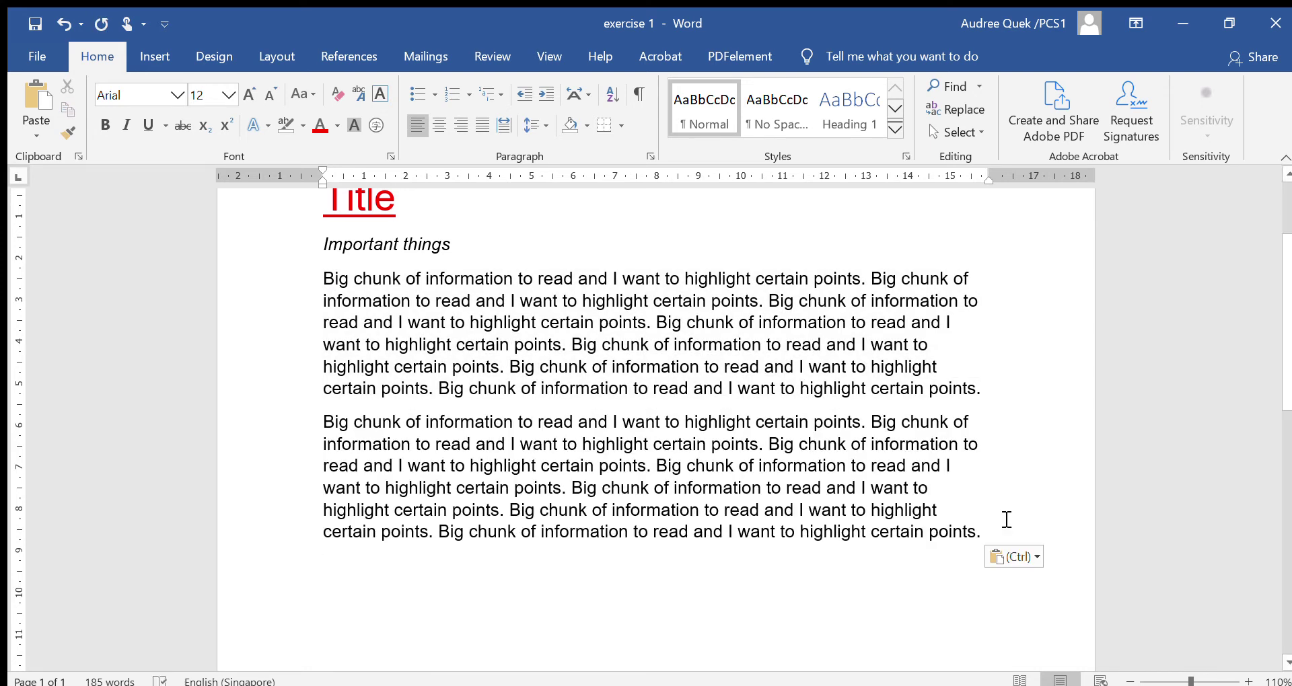
key(Escape)
key(ctrl+v)
scroll(1002, 528, up, 2)
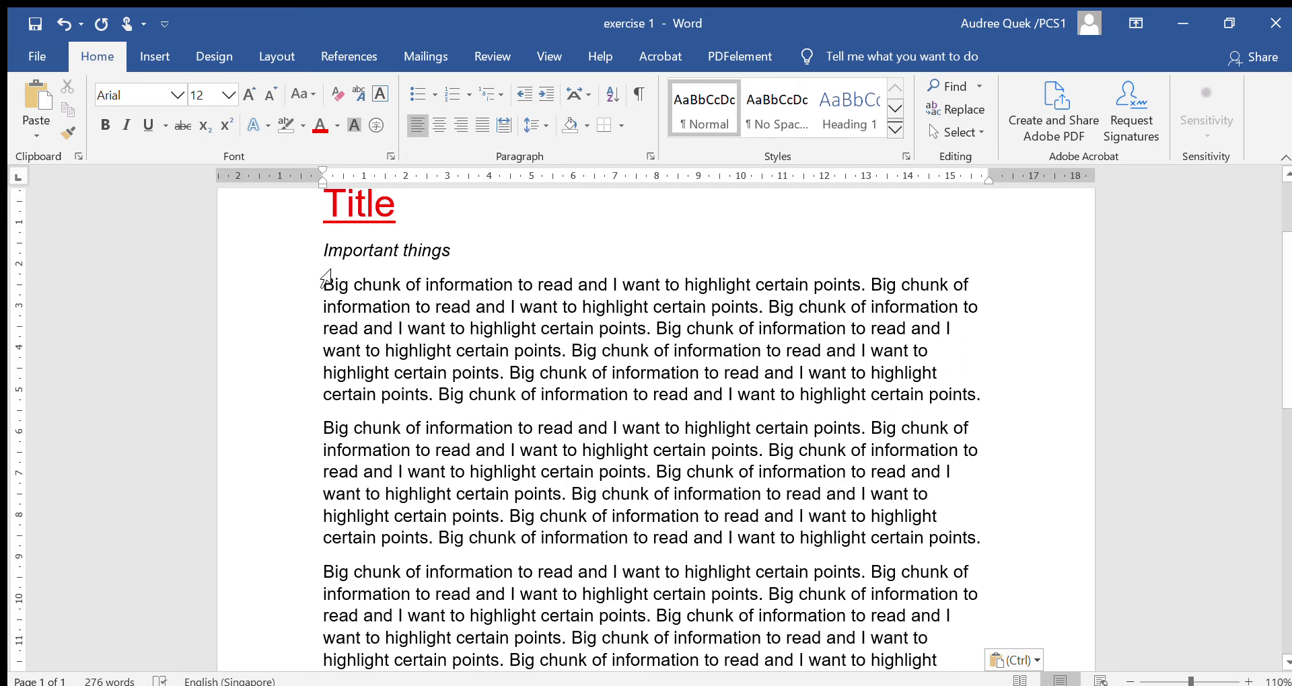
mouse_move(323, 285)
mouse_down()
mouse_move(946, 631)
mouse_move(933, 592)
mouse_move(966, 576)
mouse_up()
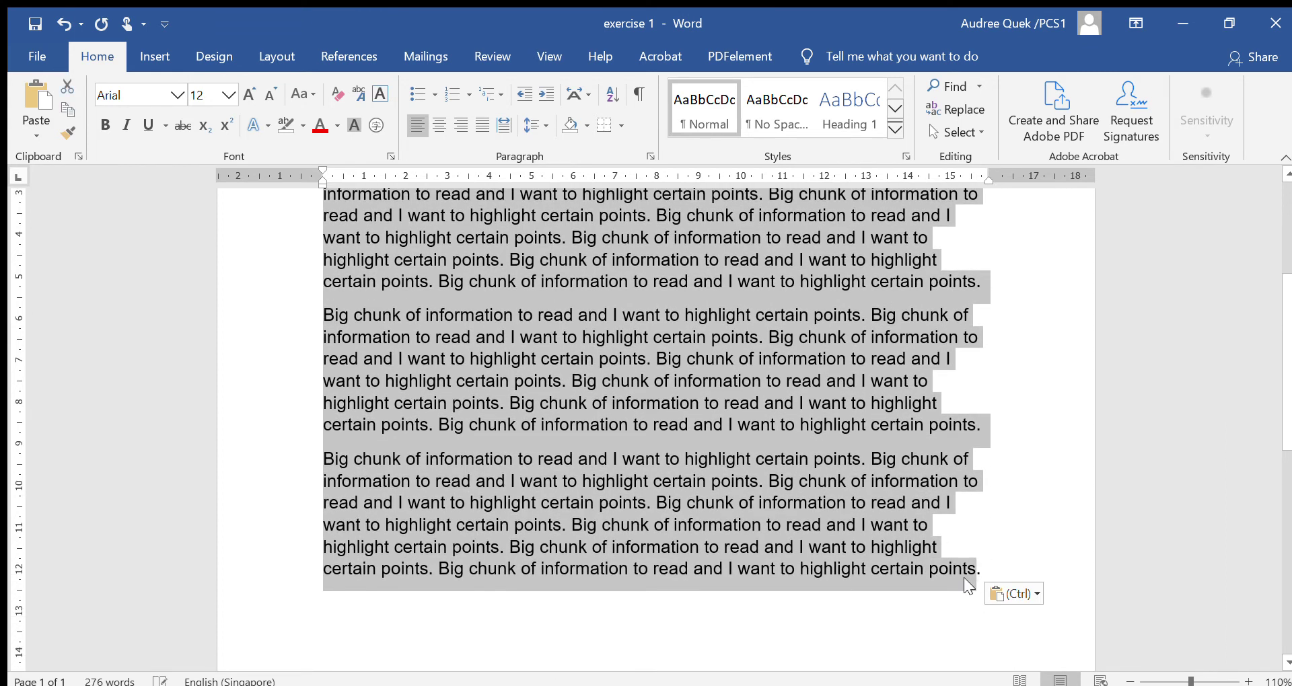
click(210, 98)
text(10)
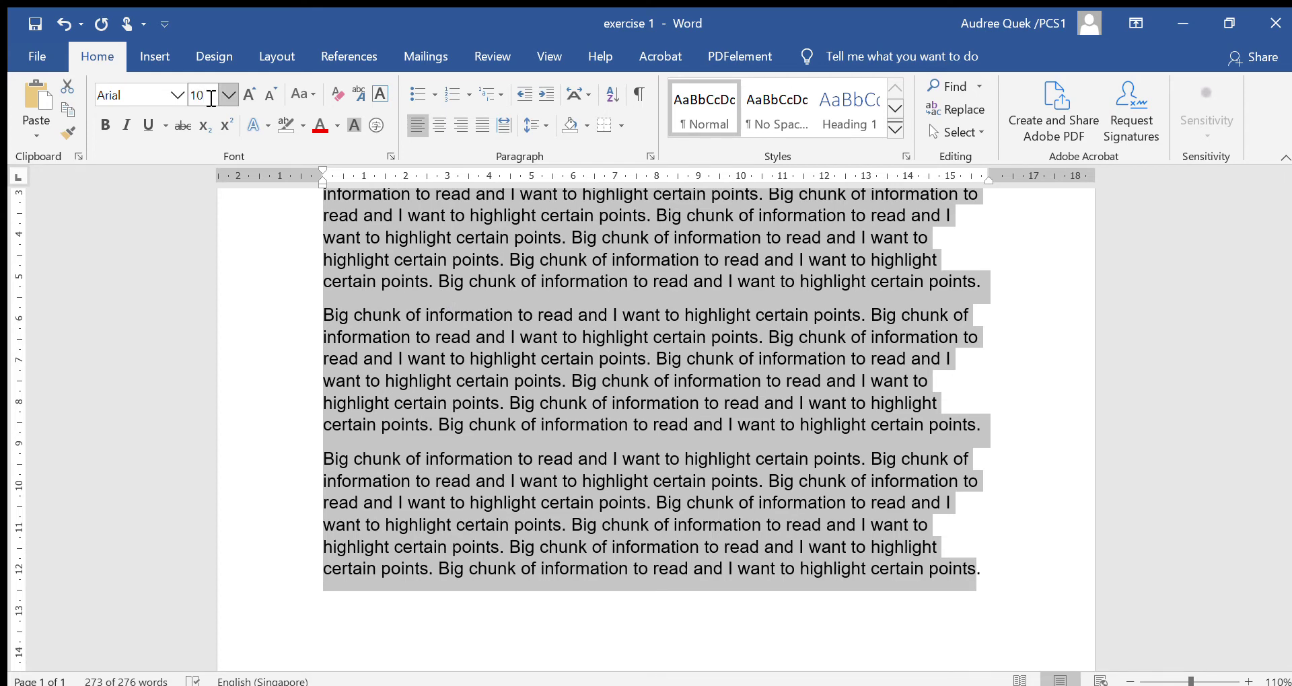
key(Return)
scroll(511, 268, up, 2)
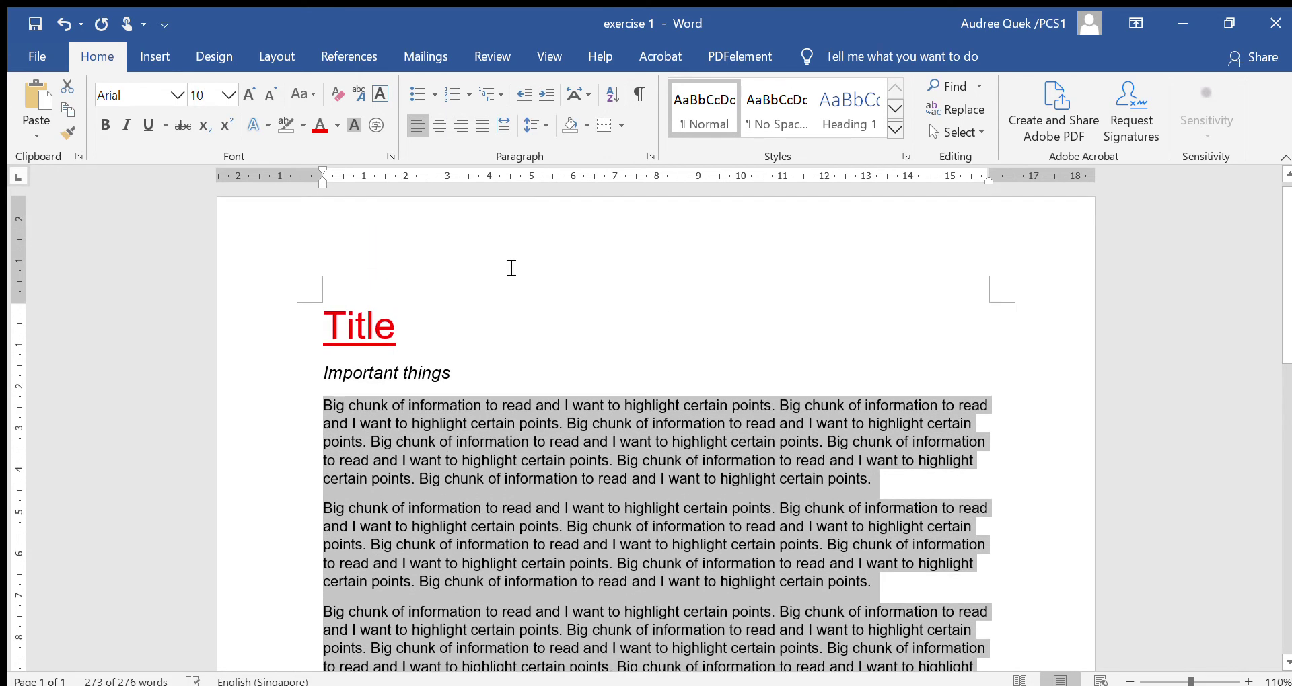
key(ctrl+z)
click(580, 508)
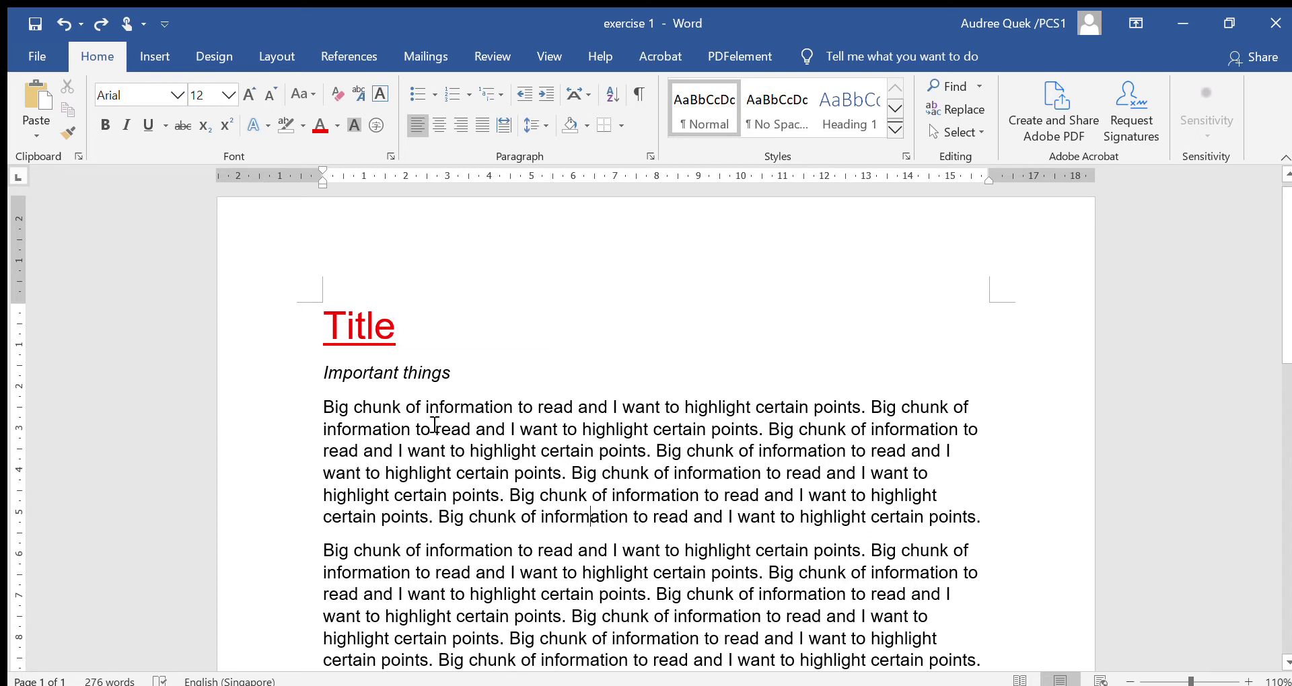
scroll(433, 425, down, 3)
scroll(381, 430, up, 1)
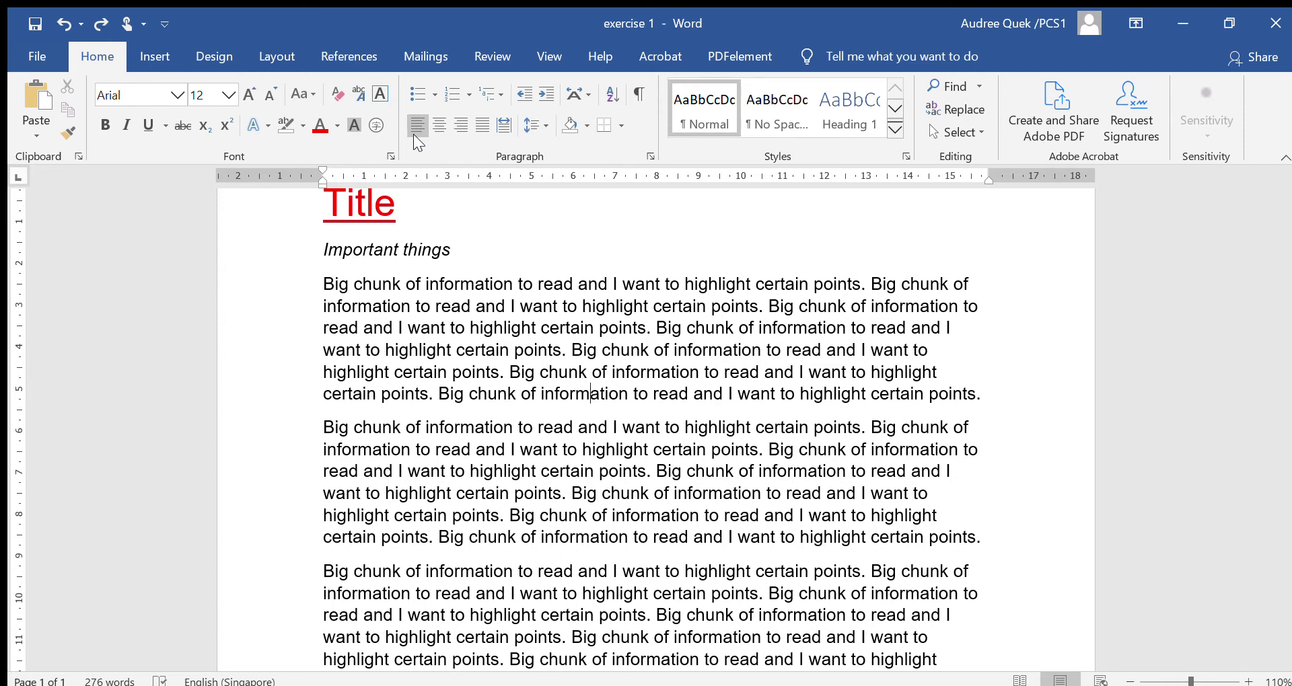
- Right-align the three body paragraphs below 'Important things'
drag(325, 284, 709, 508)
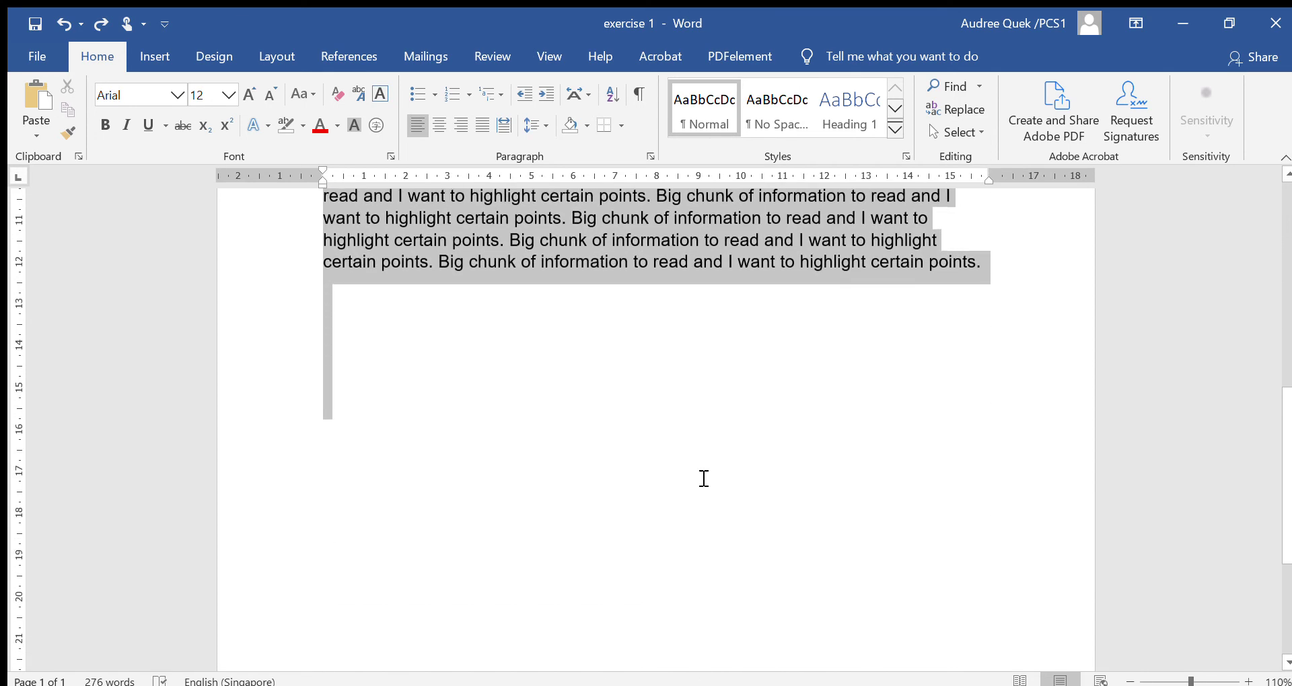
mouse_move(709, 508)
mouse_down()
mouse_move(877, 296)
mouse_move(1058, 259)
mouse_up()
scroll(1058, 260, up, 5)
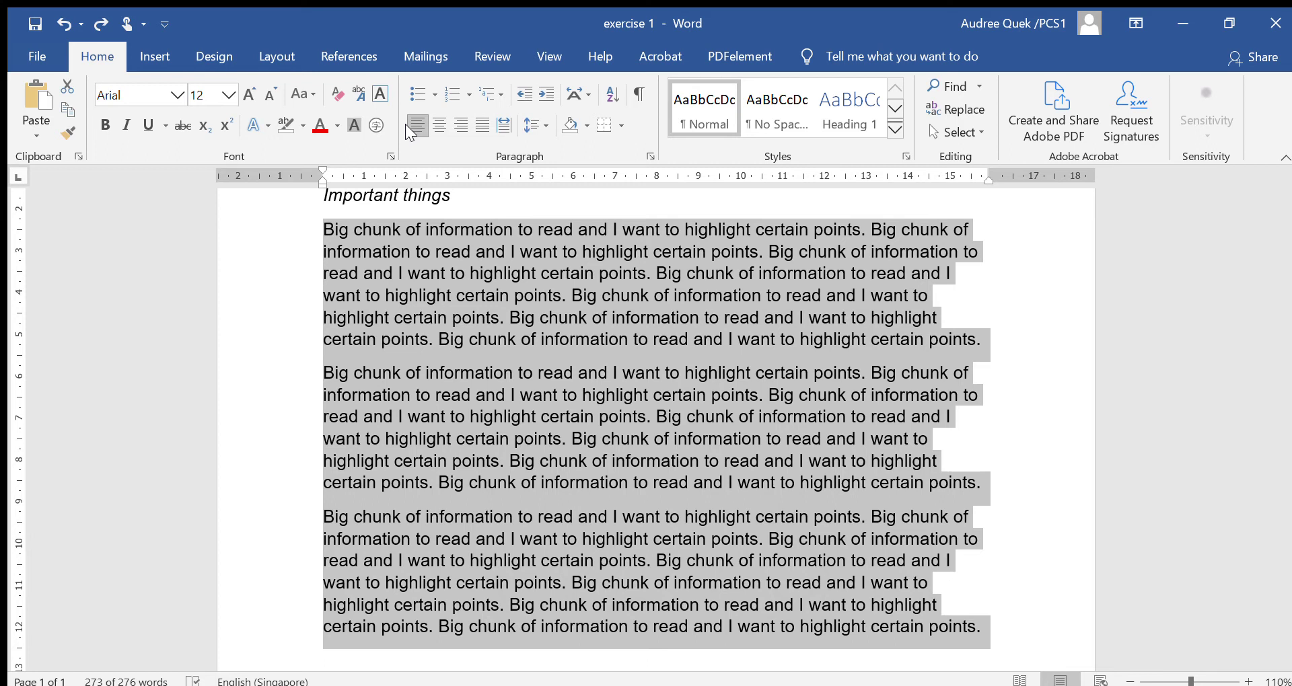
click(451, 125)
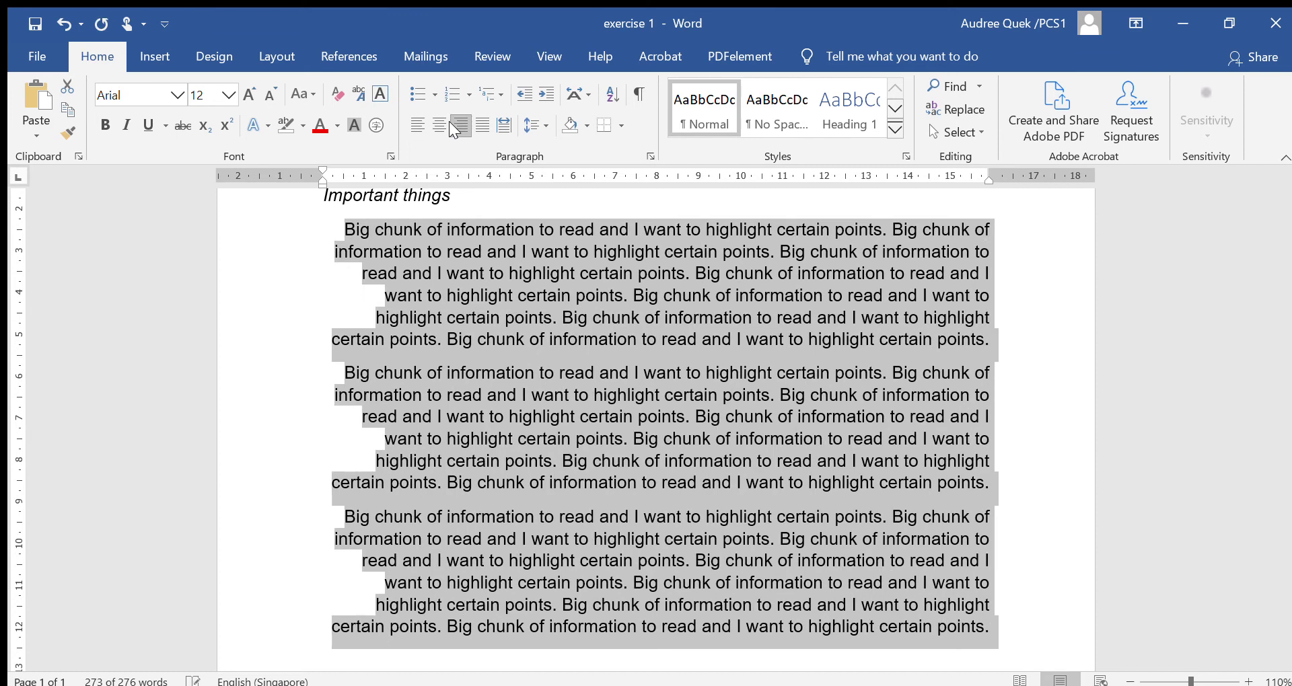
click(403, 296)
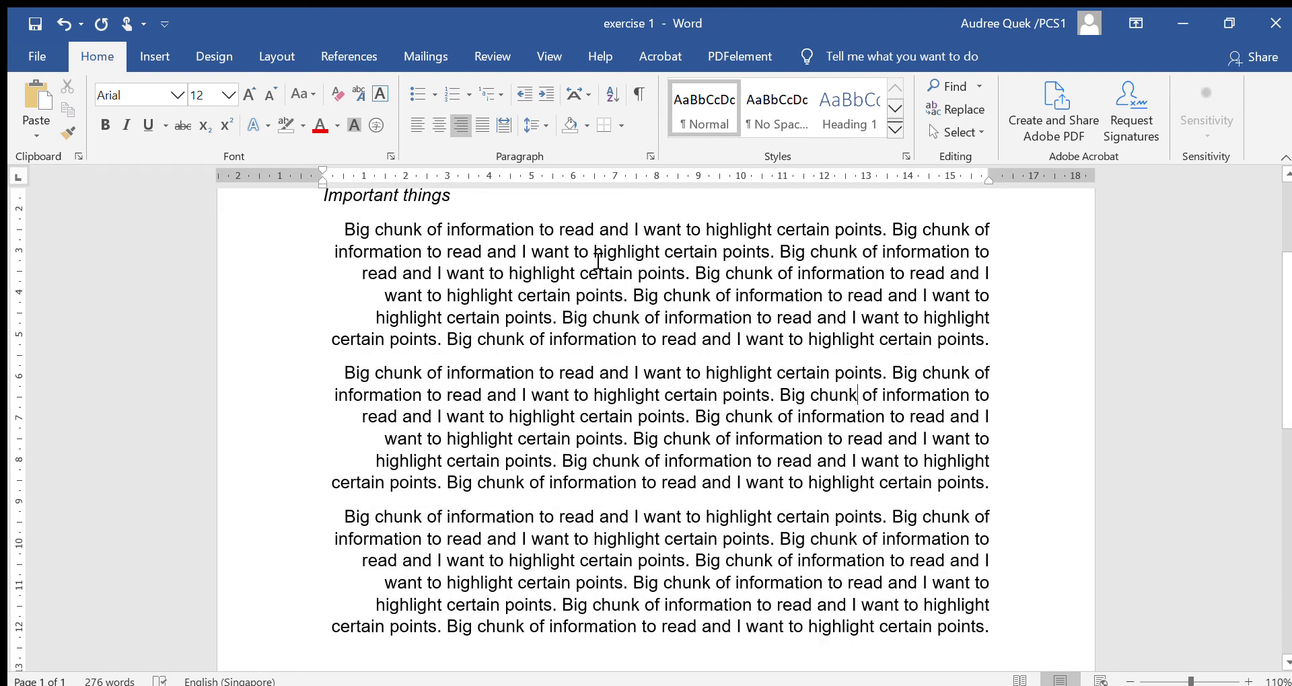
scroll(340, 235, up, 2)
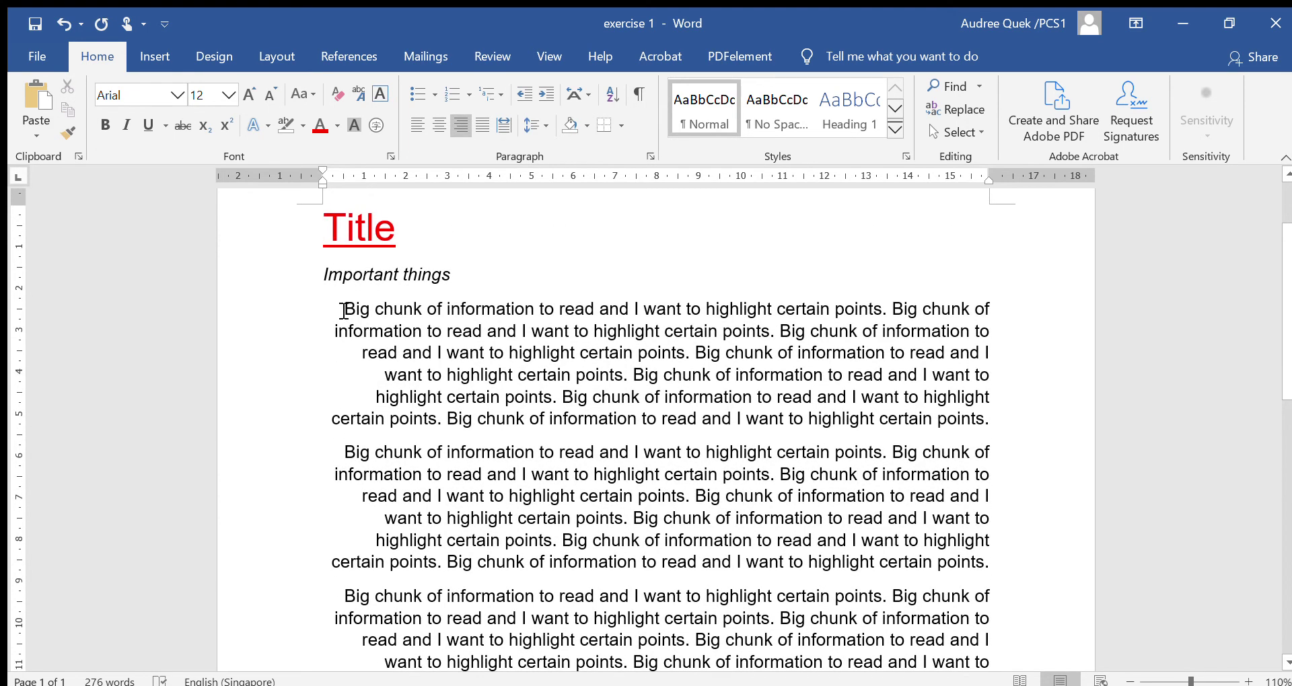
scroll(1038, 314, down, 3)
scroll(1009, 316, down, 1)
scroll(1023, 363, up, 5)
scroll(1008, 347, down, 3)
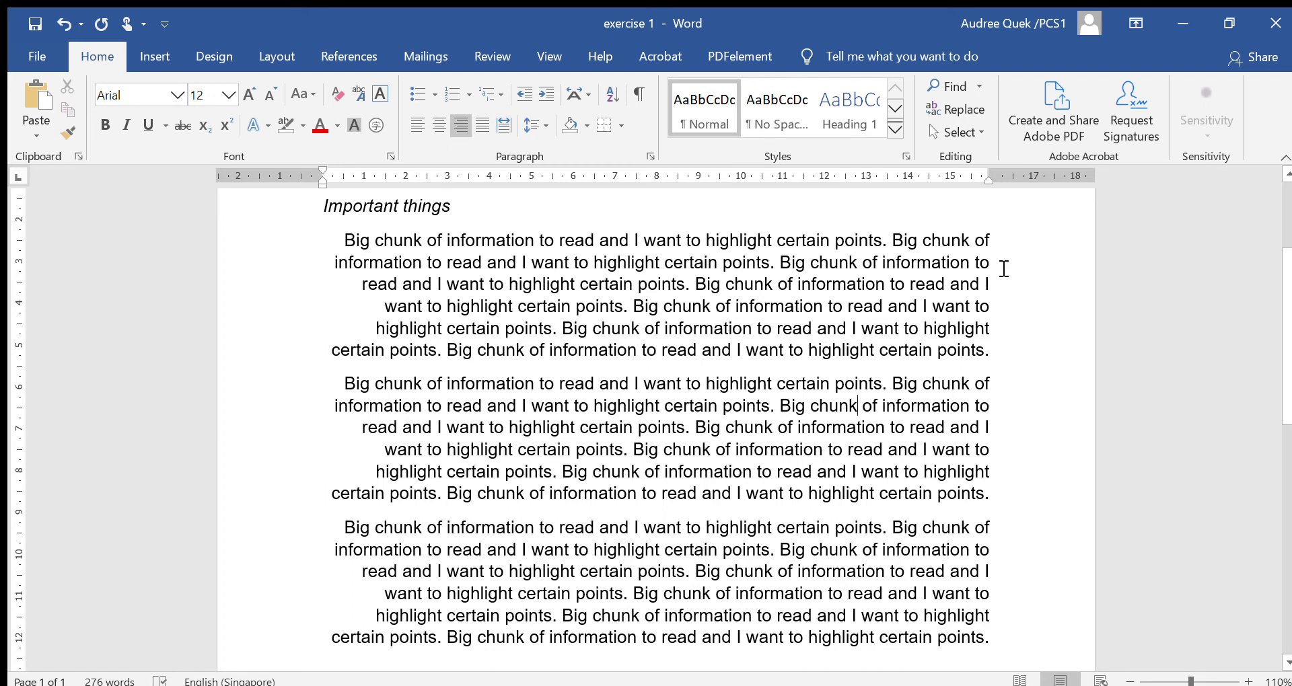
scroll(992, 276, up, 1)
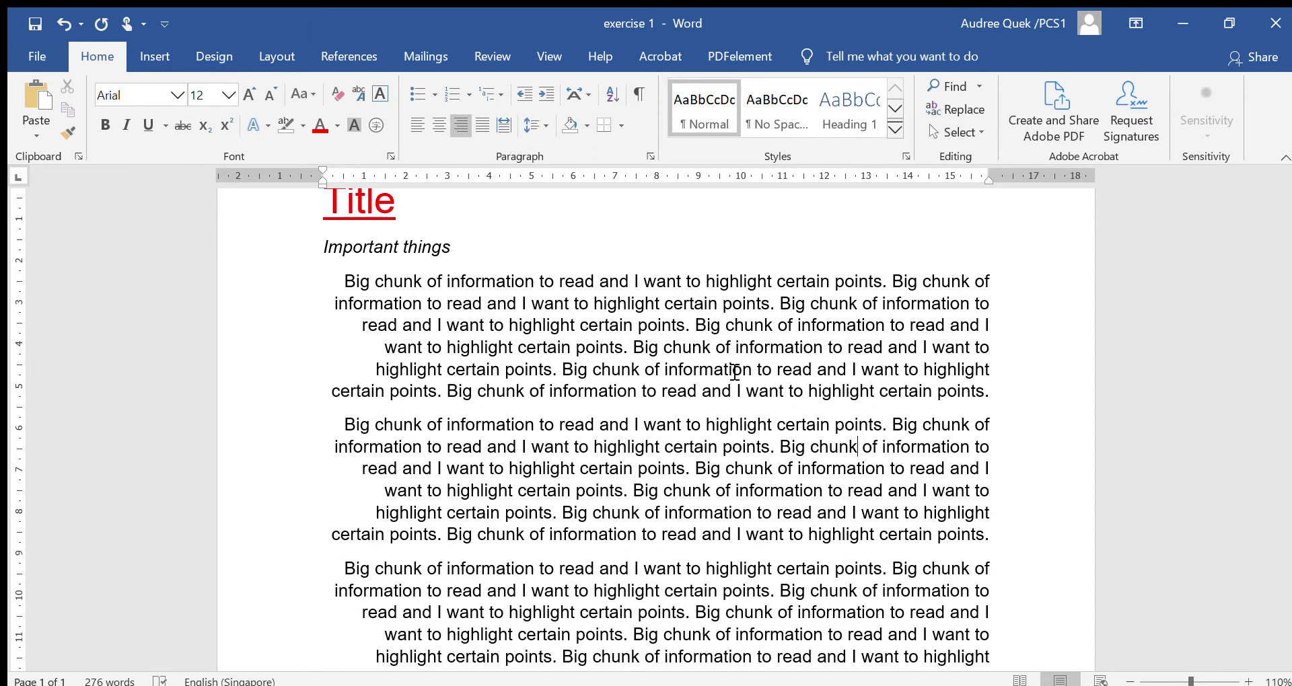
- Try centring the three body paragraphs, then set them back to left alignment
mouse_move(341, 286)
mouse_down()
mouse_move(550, 513)
mouse_move(1000, 539)
mouse_up()
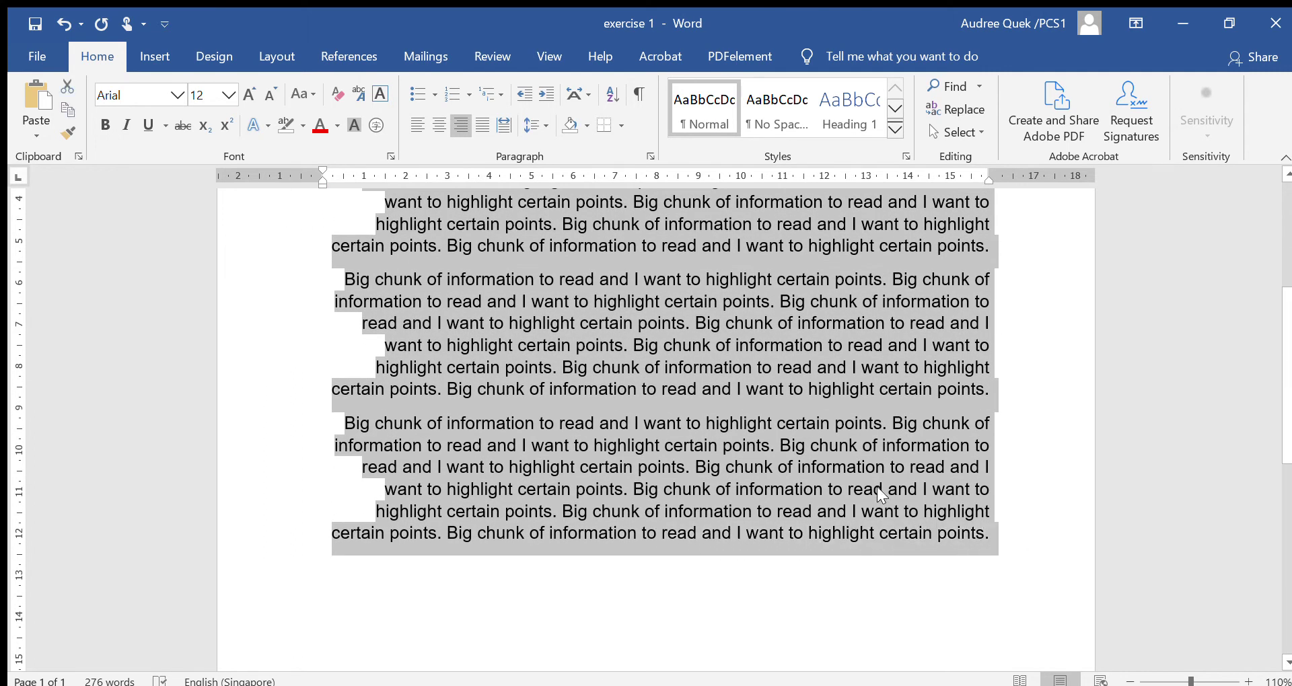
click(441, 131)
scroll(556, 326, up, 5)
click(560, 328)
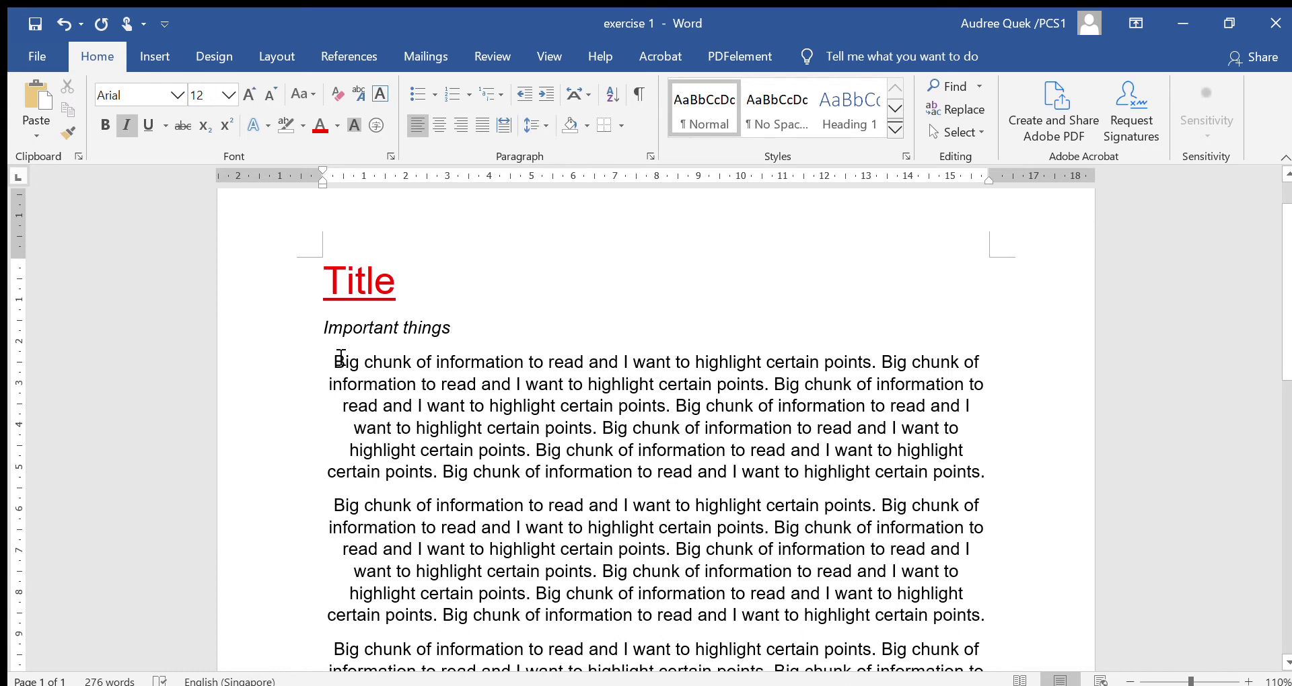
mouse_move(334, 362)
mouse_down()
mouse_move(549, 638)
mouse_move(861, 489)
mouse_move(979, 504)
mouse_up()
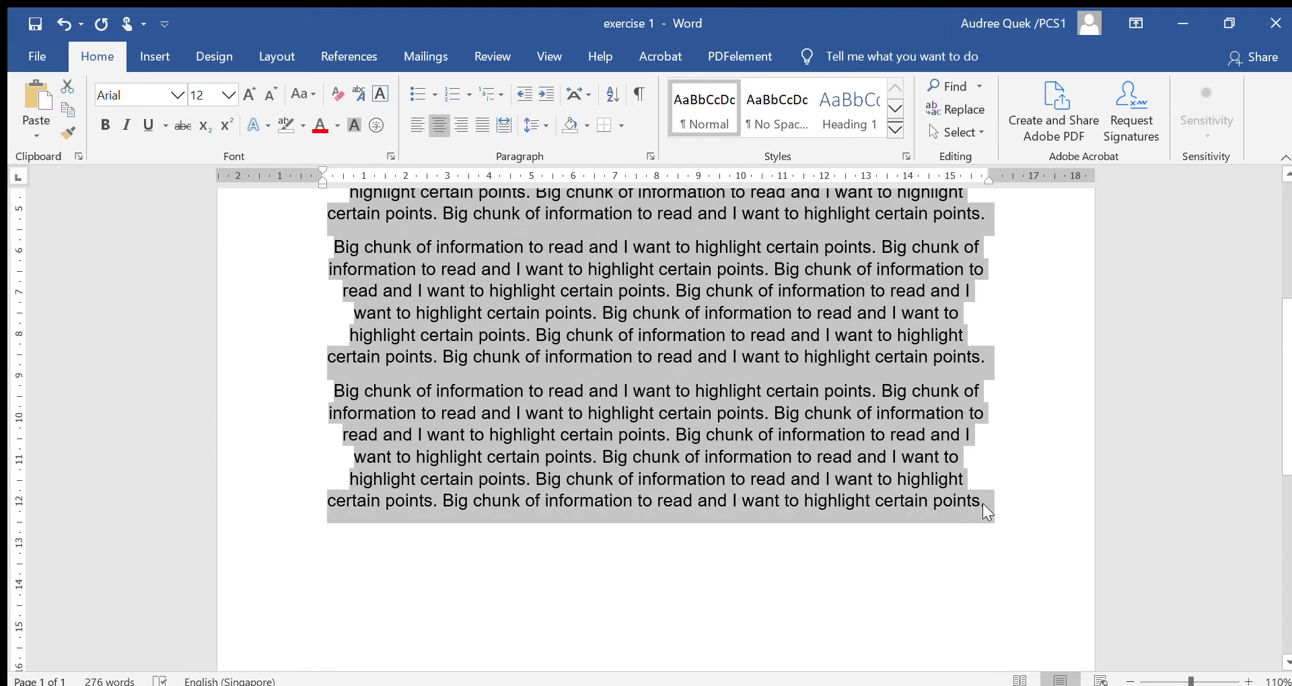
click(423, 130)
scroll(430, 371, up, 5)
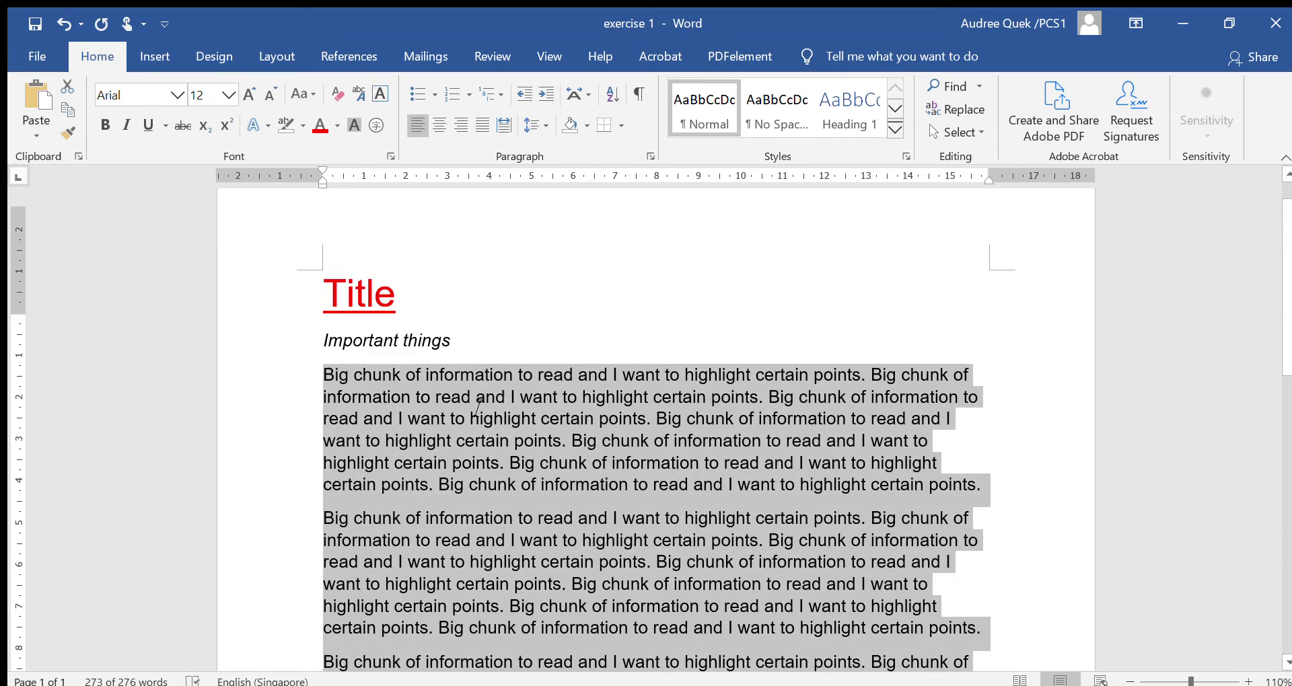
click(431, 372)
- Centre the red Title line on the page
triple_click(358, 350)
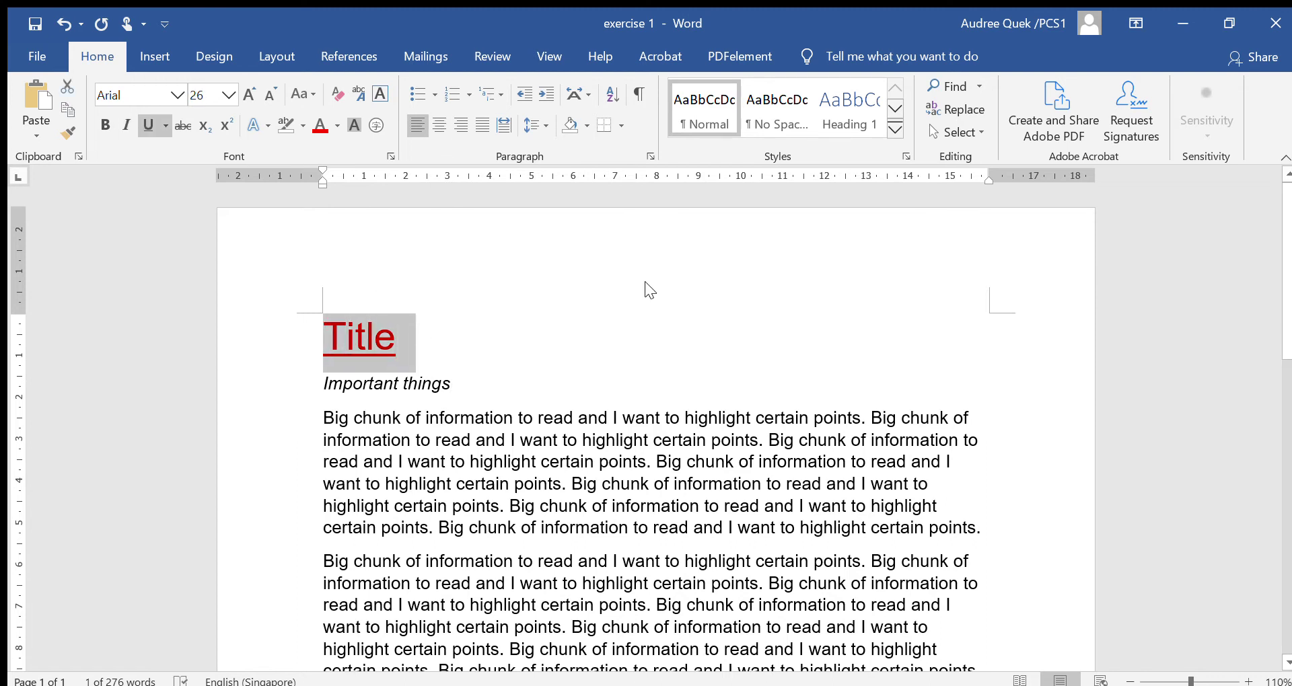
click(430, 123)
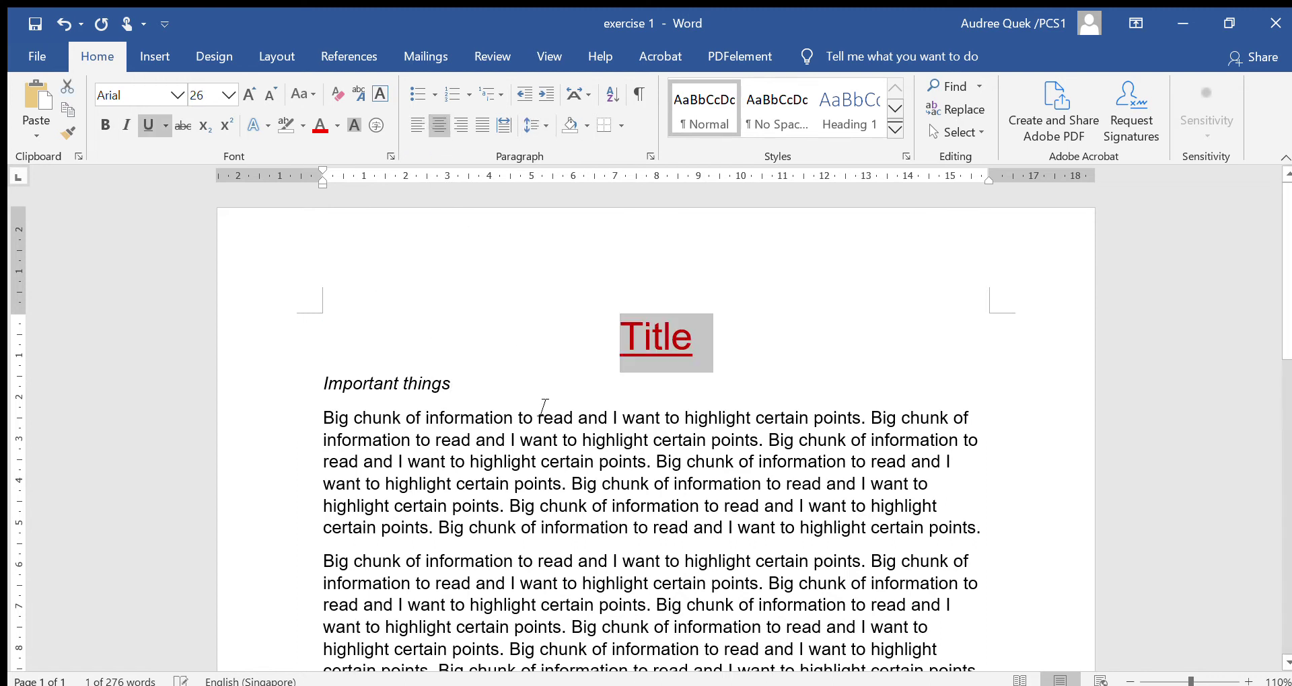
click(543, 407)
scroll(544, 407, down, 1)
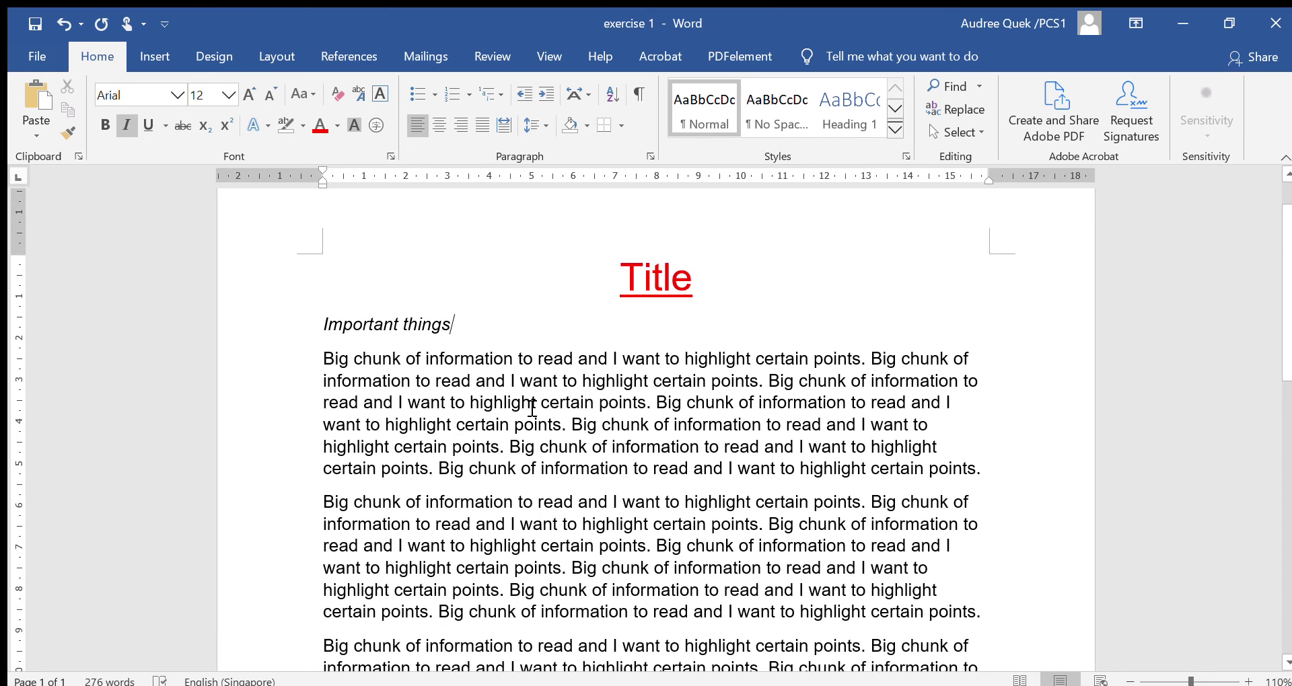
scroll(532, 407, down, 7)
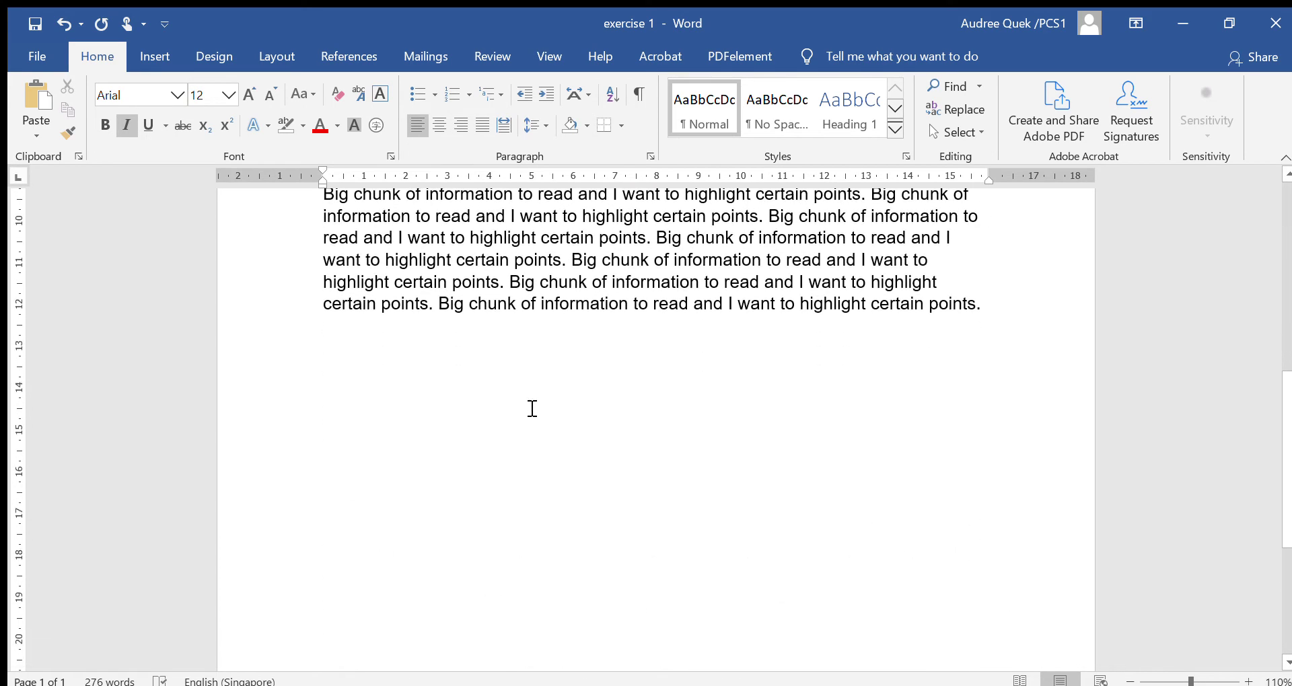
scroll(532, 407, up, 8)
scroll(531, 407, up, 1)
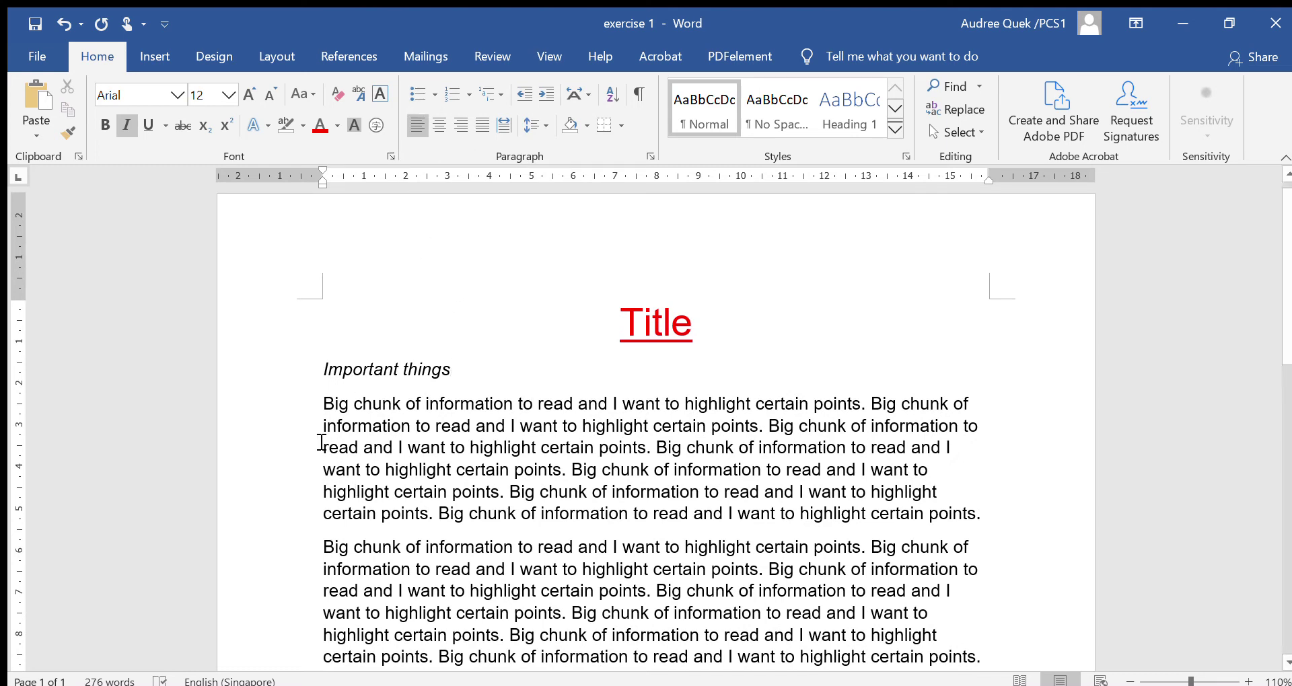
drag(326, 407, 741, 521)
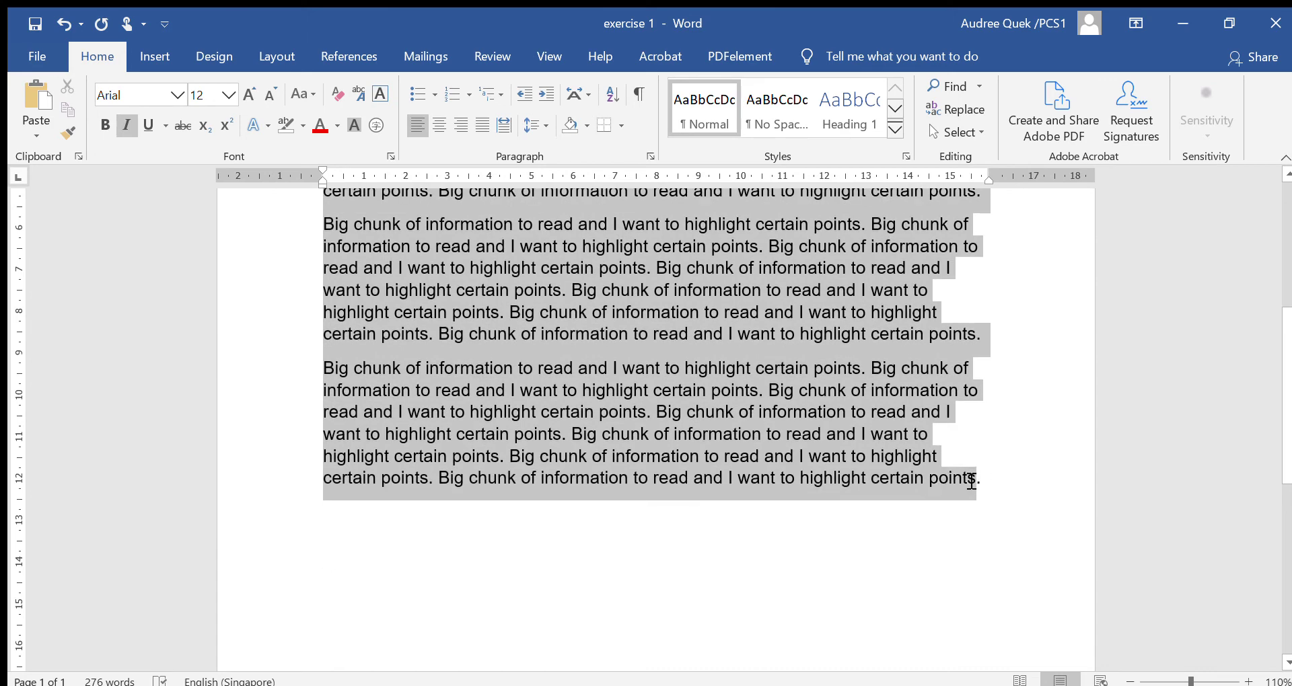
- Justify the three body paragraphs so they sit flush with both margins
drag(740, 522, 1029, 473)
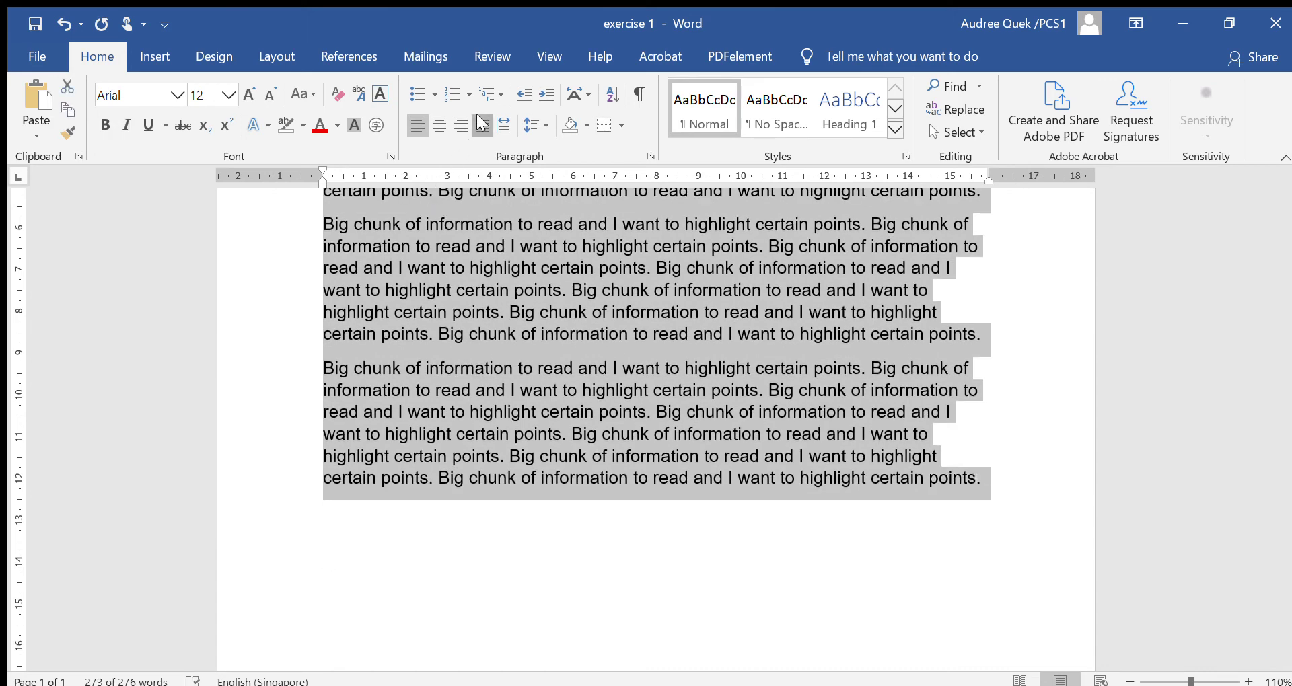
click(481, 125)
scroll(498, 268, up, 5)
click(501, 297)
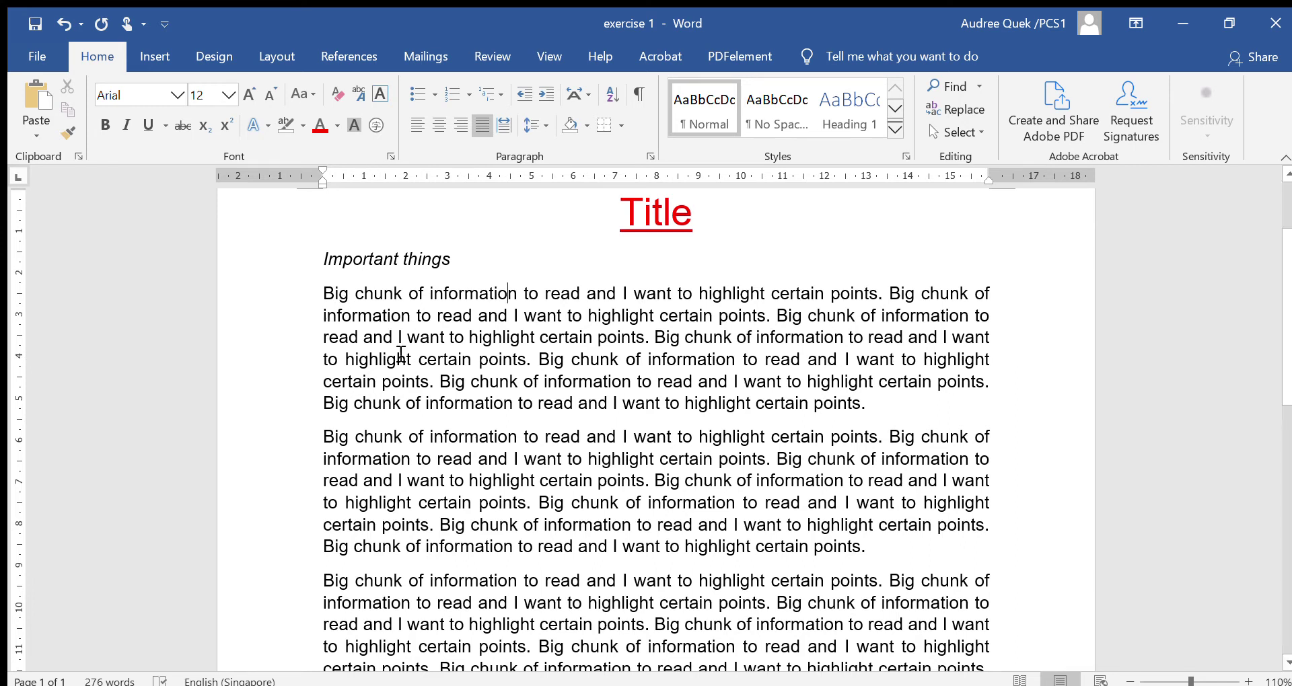
ctrl+scroll(357, 348, down, 4)
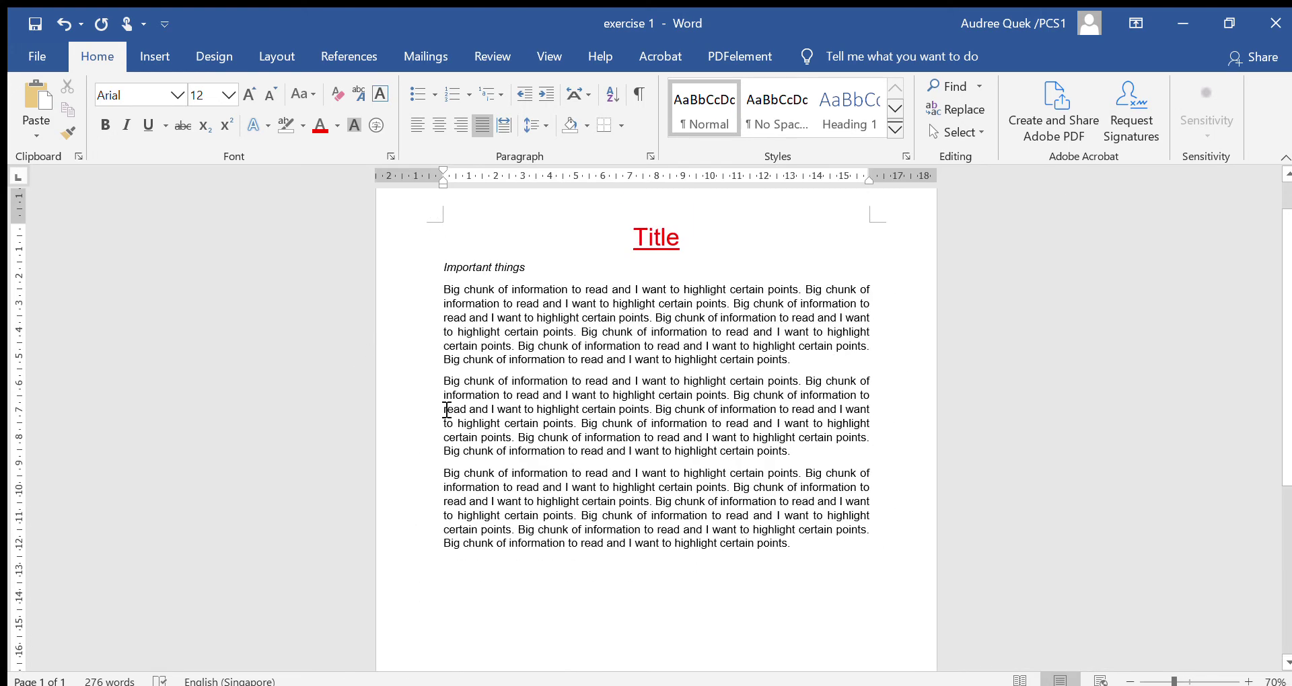
- Left-align only the second body paragraph, leaving the first justified
ctrl+scroll(845, 615, up, 5)
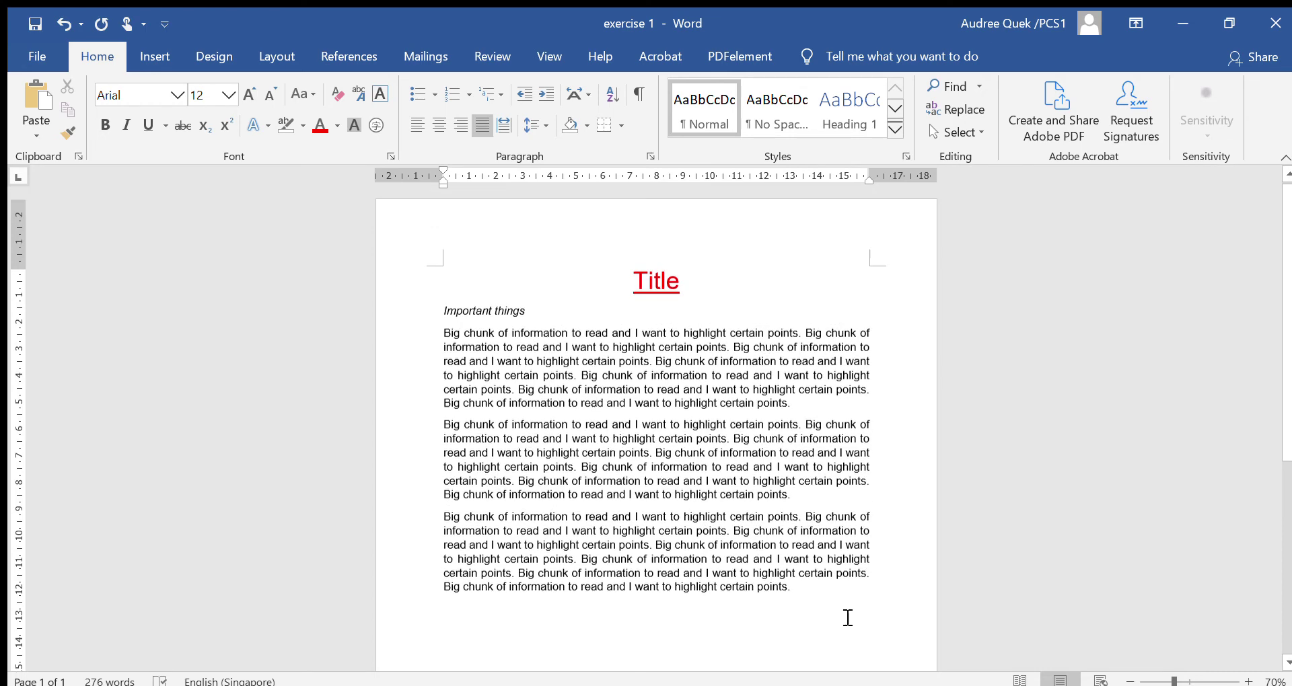
scroll(846, 614, down, 2)
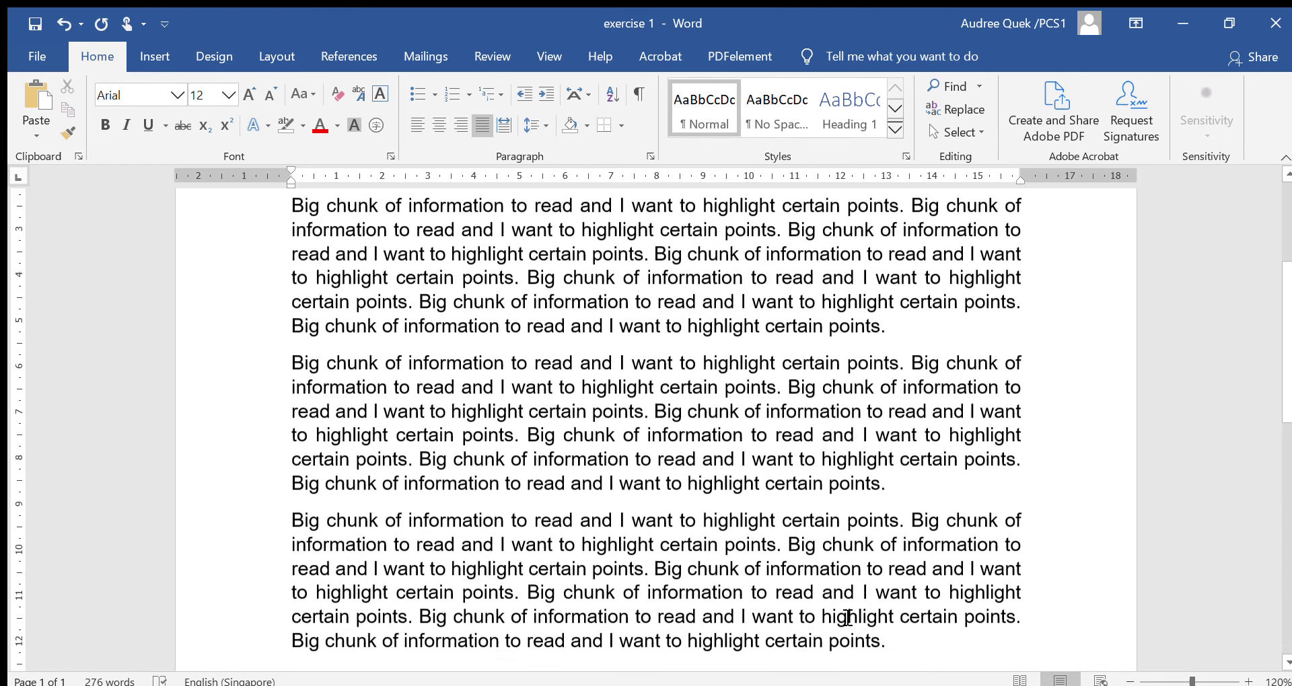
scroll(303, 397, up, 1)
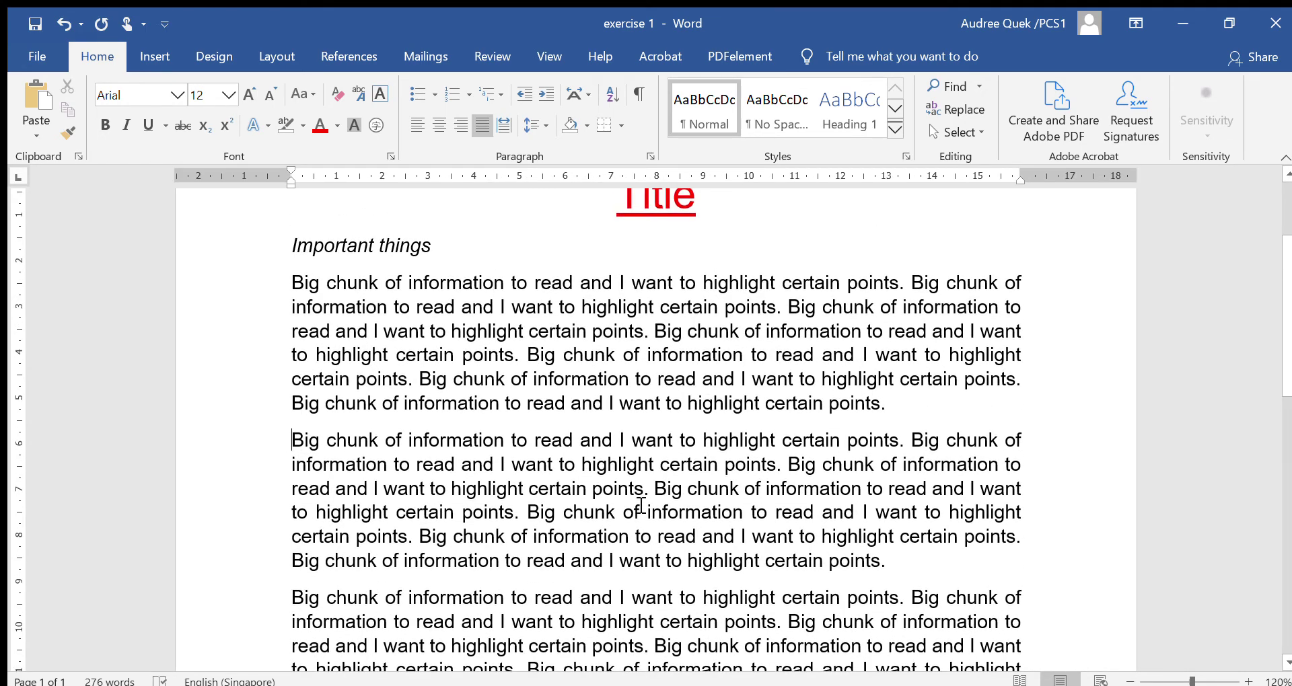
drag(291, 439, 909, 562)
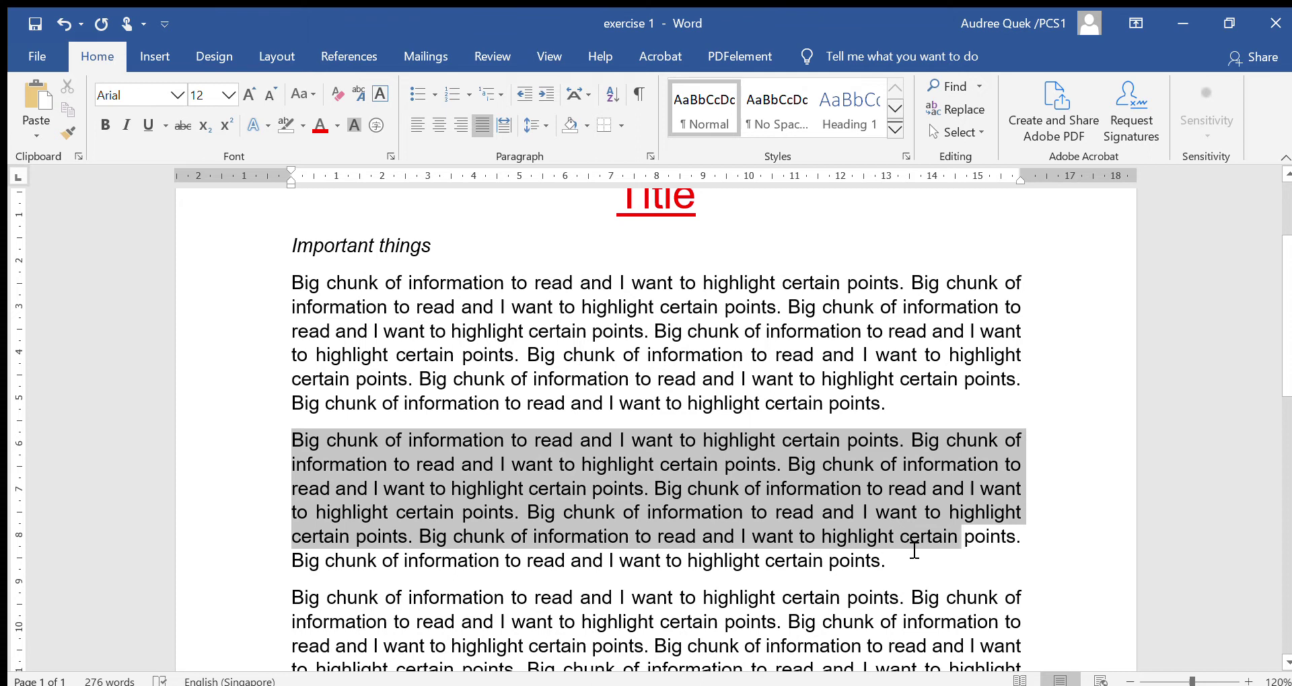
click(408, 120)
click(525, 491)
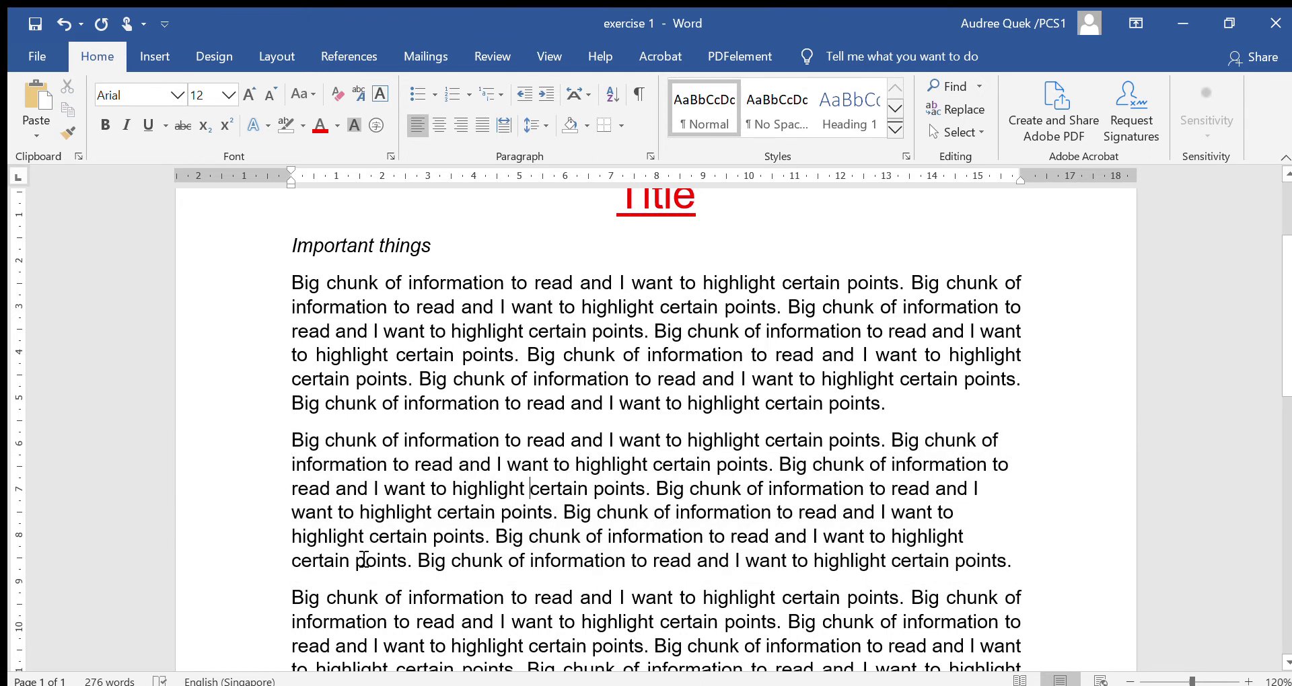
- Insert blank lines before the third paragraph to push it down
click(294, 596)
key(Return)
key(Return)
key(Return)
scroll(646, 431, up, 3)
scroll(404, 425, up, 1)
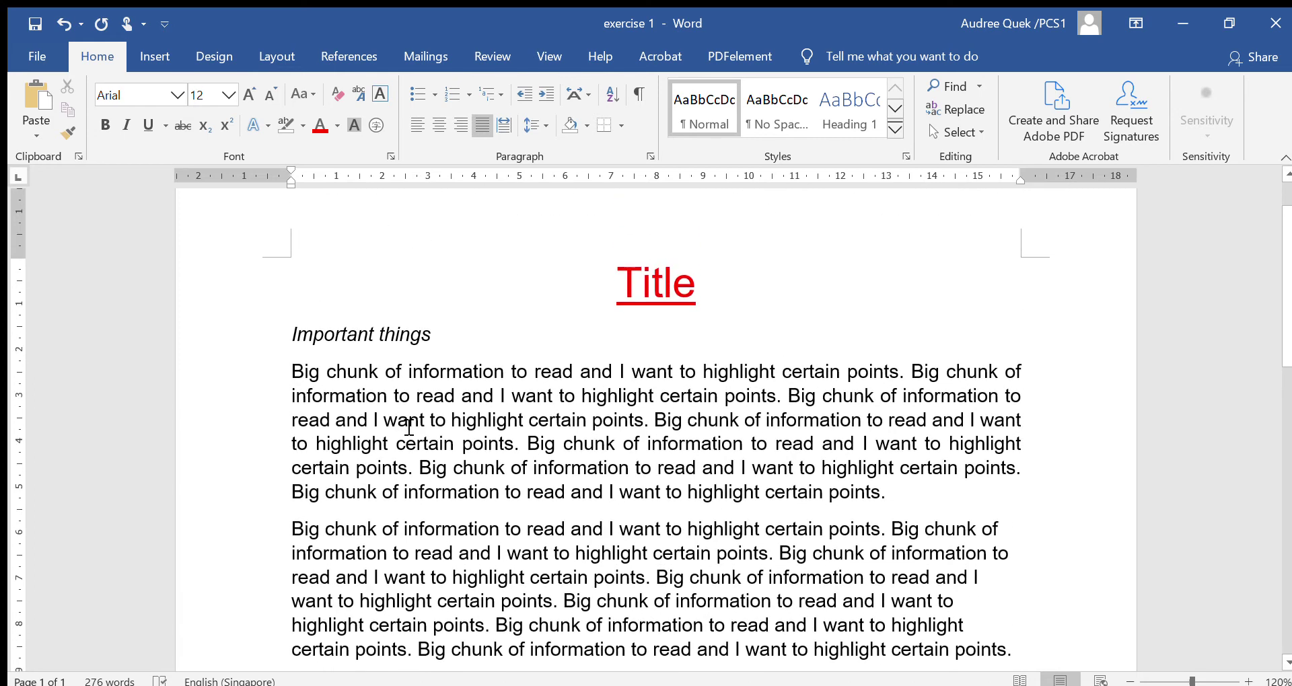
mouse_move(897, 503)
mouse_down()
mouse_move(287, 445)
mouse_move(265, 378)
mouse_move(953, 520)
mouse_up()
scroll(280, 375, down, 3)
click(953, 520)
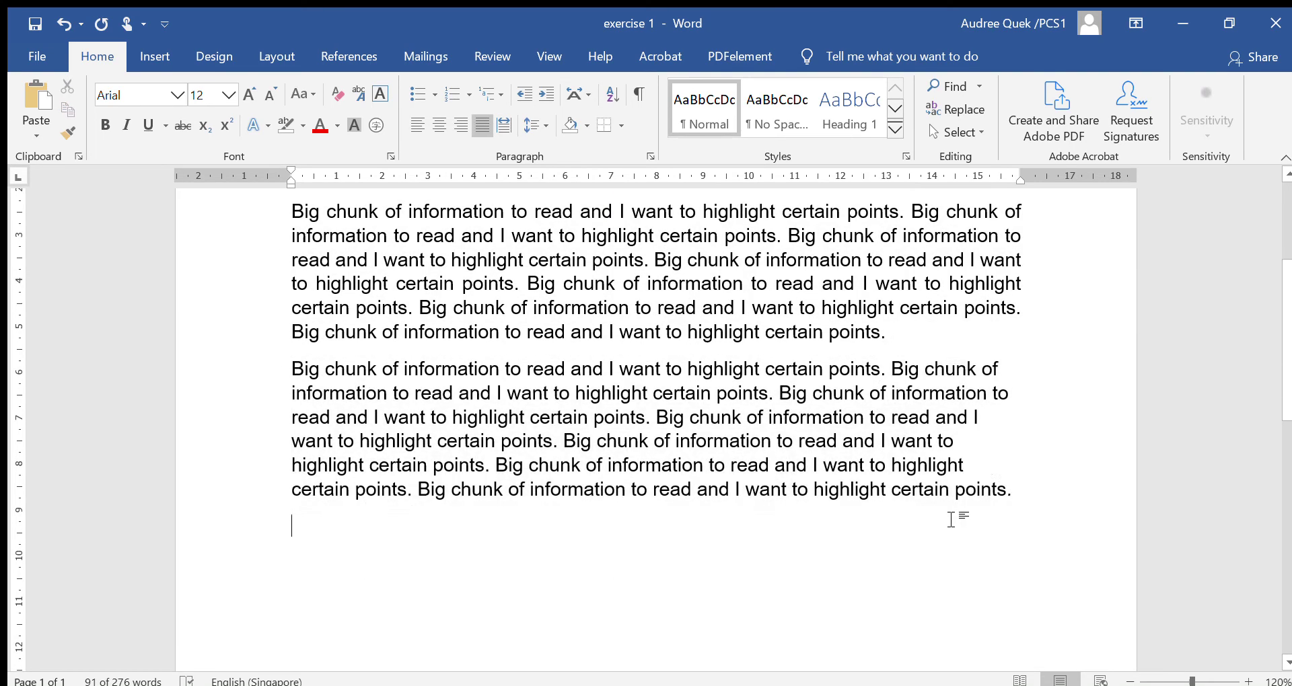
ctrl+scroll(955, 519, down, 2)
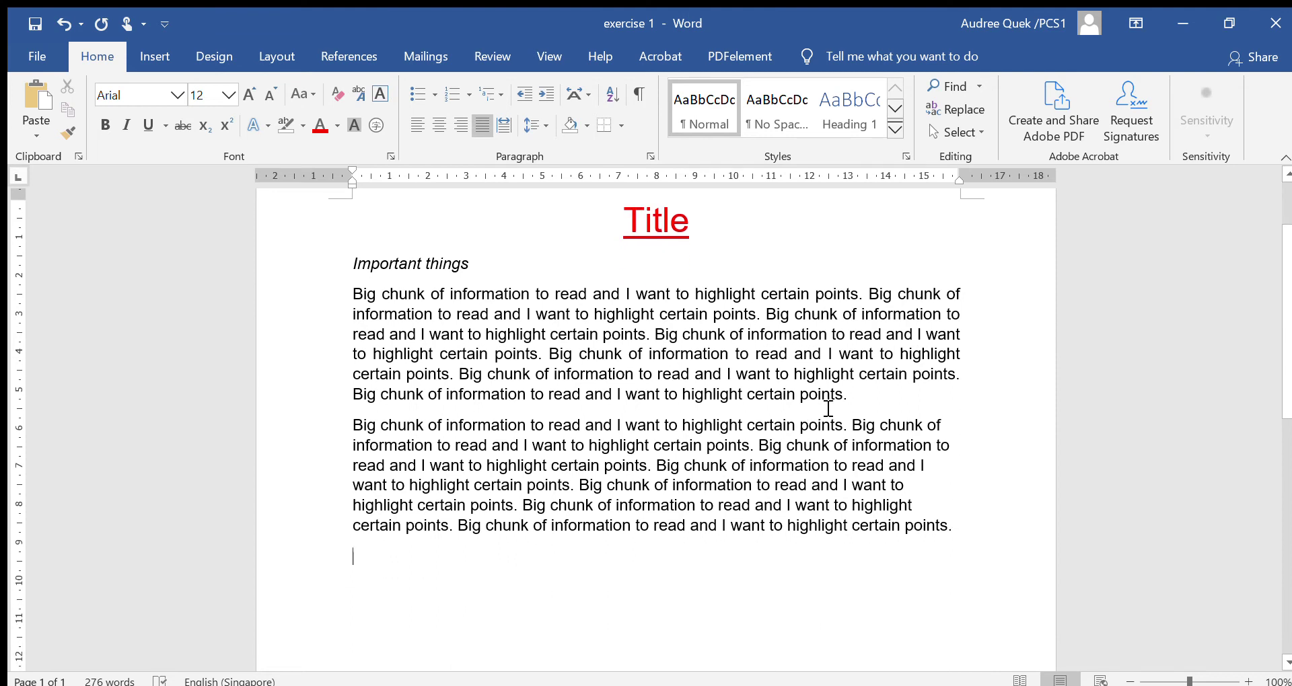
- Select and inspect the first and second body paragraphs
drag(853, 397, 340, 298)
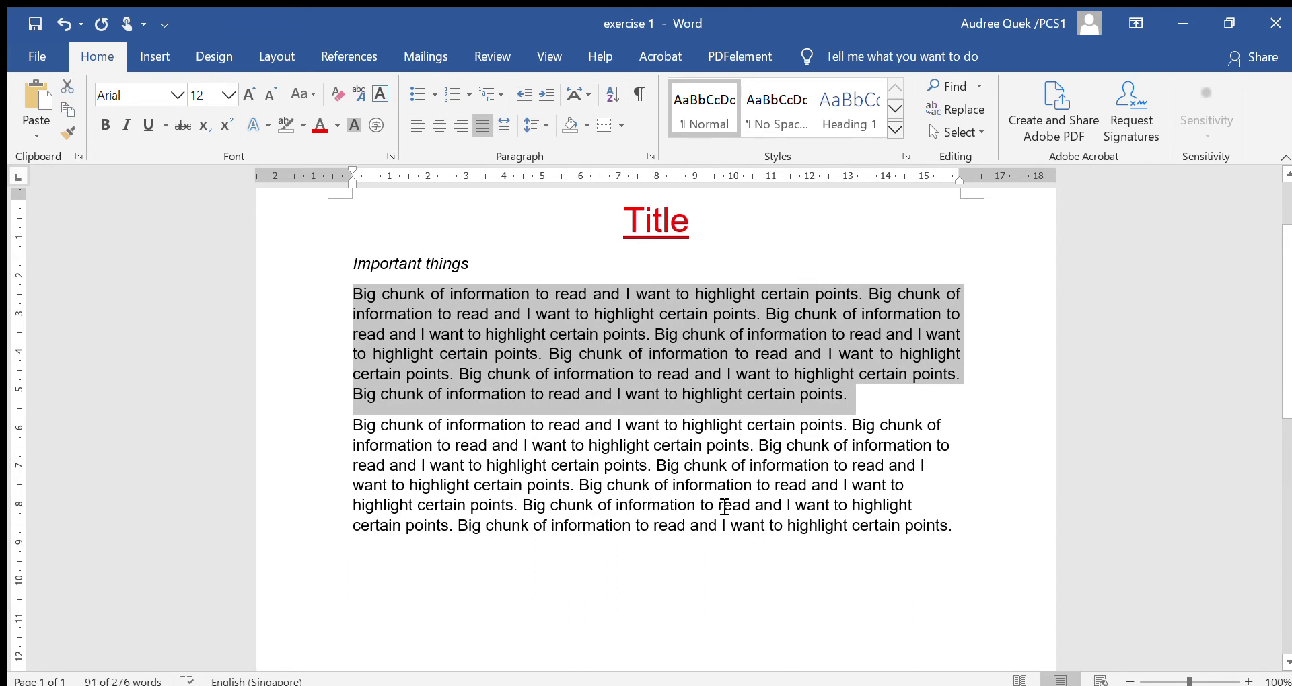
click(623, 370)
drag(354, 295, 849, 396)
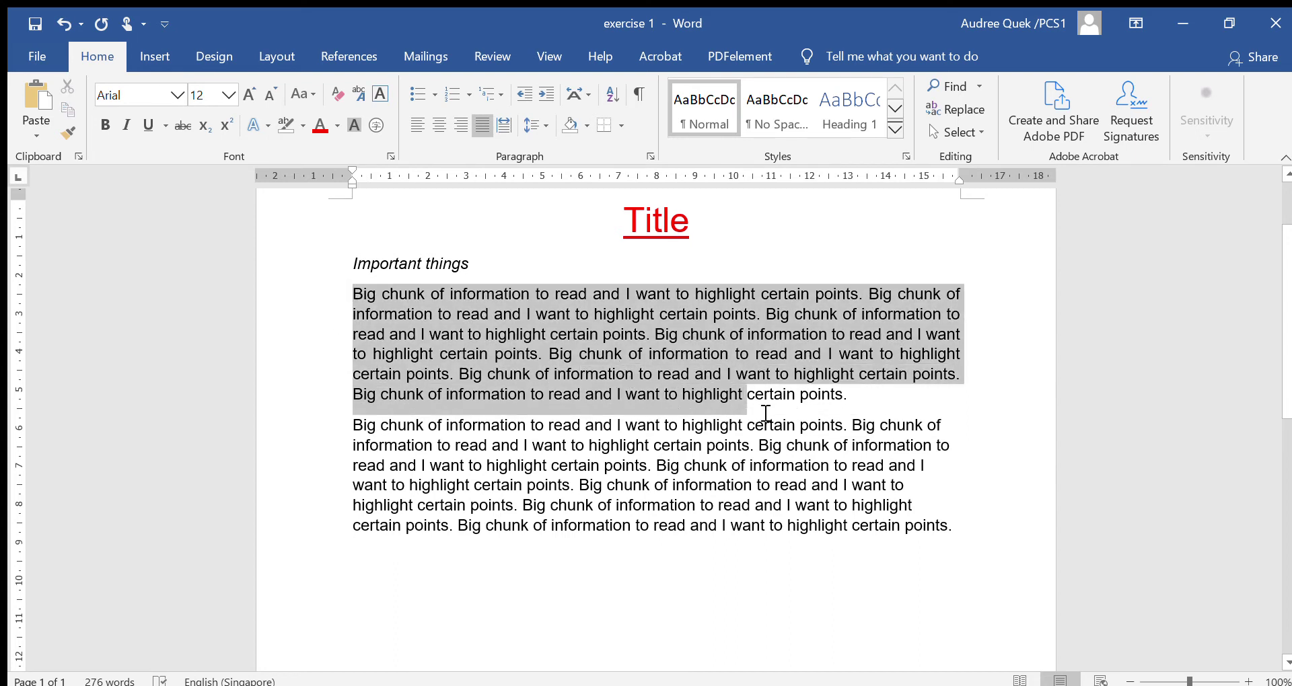
mouse_move(354, 426)
mouse_down()
mouse_move(903, 510)
mouse_move(1007, 539)
mouse_up()
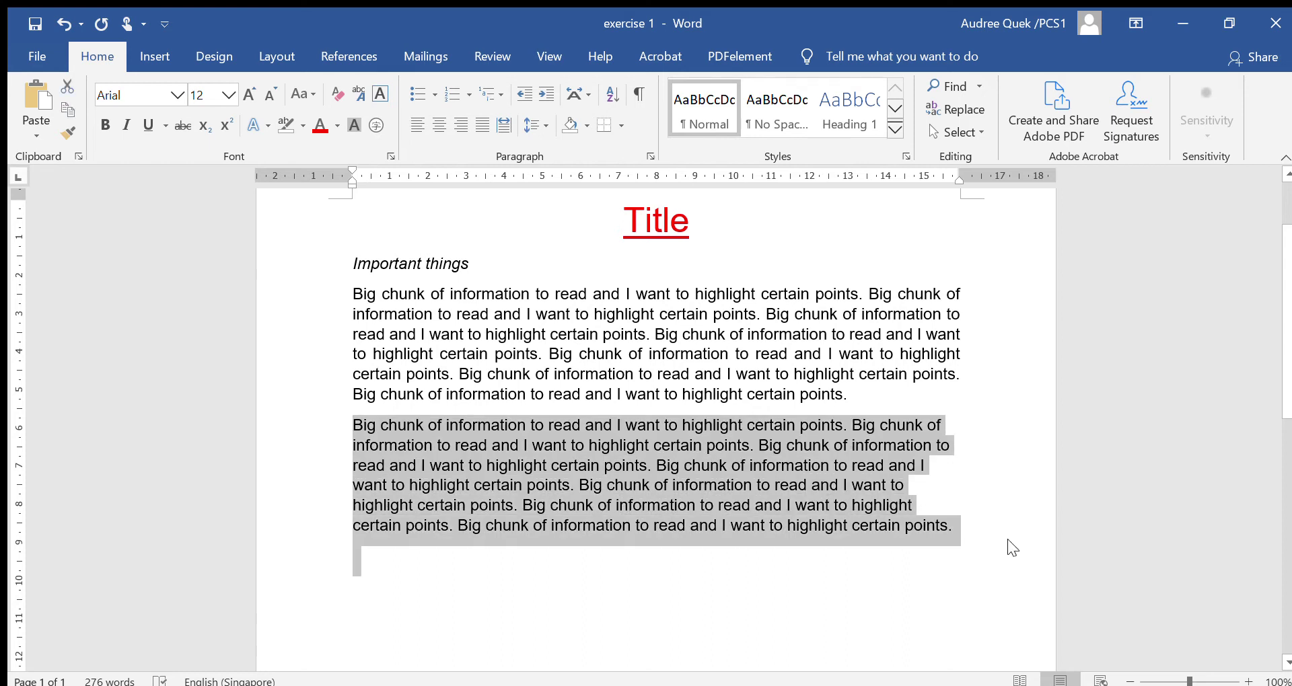
click(584, 351)
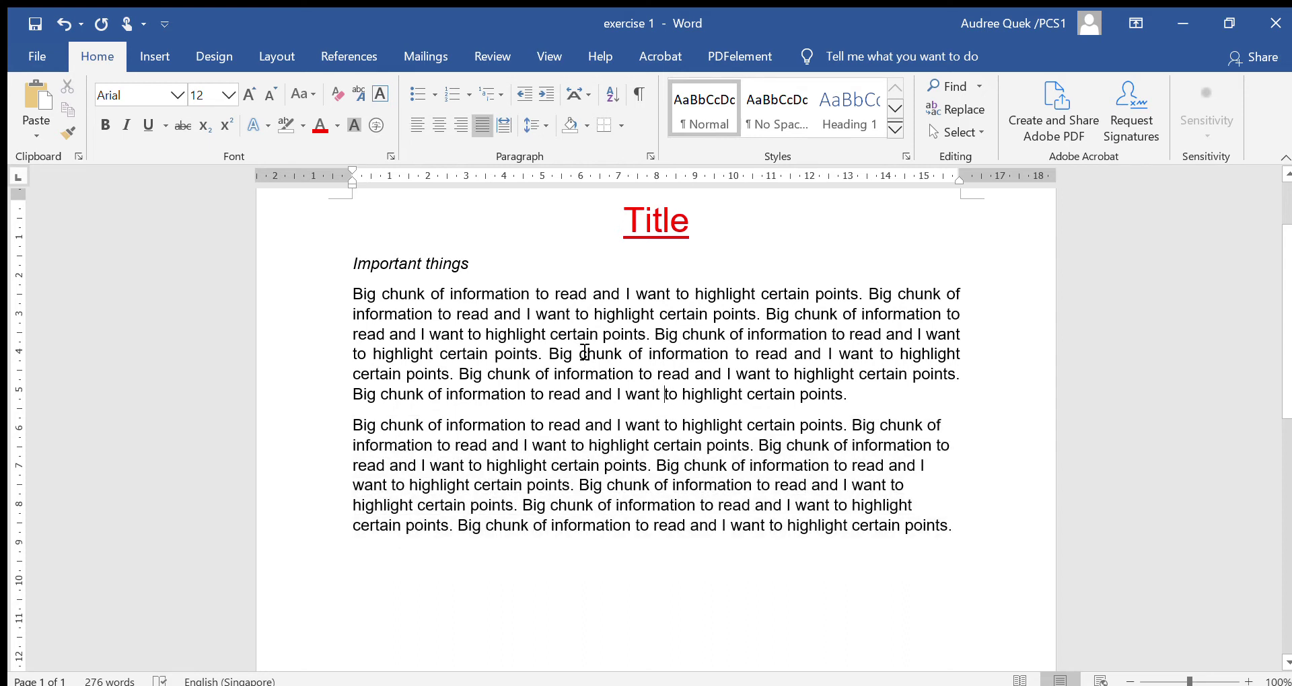
click(553, 492)
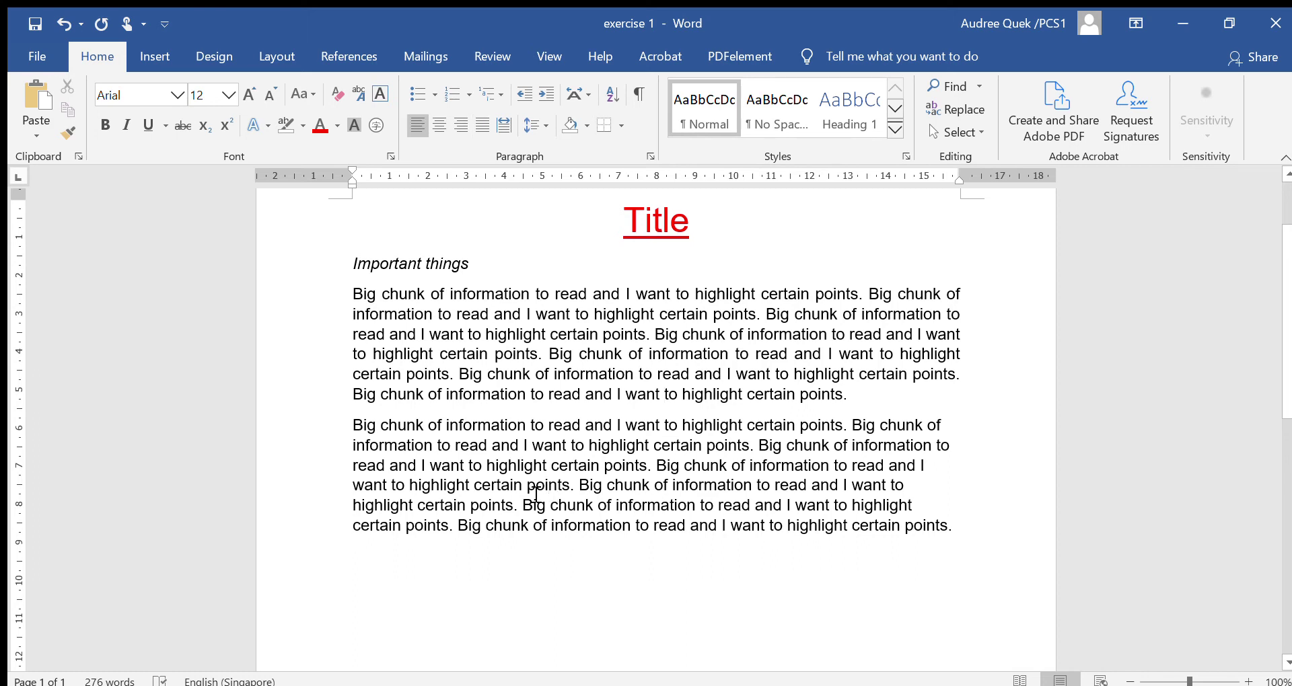
- Delete the blank lines so the third paragraph directly follows the second
scroll(536, 495, up, 1)
scroll(536, 495, down, 2)
scroll(535, 495, up, 3)
scroll(378, 494, down, 1)
scroll(500, 546, down, 4)
scroll(369, 543, down, 1)
click(381, 583)
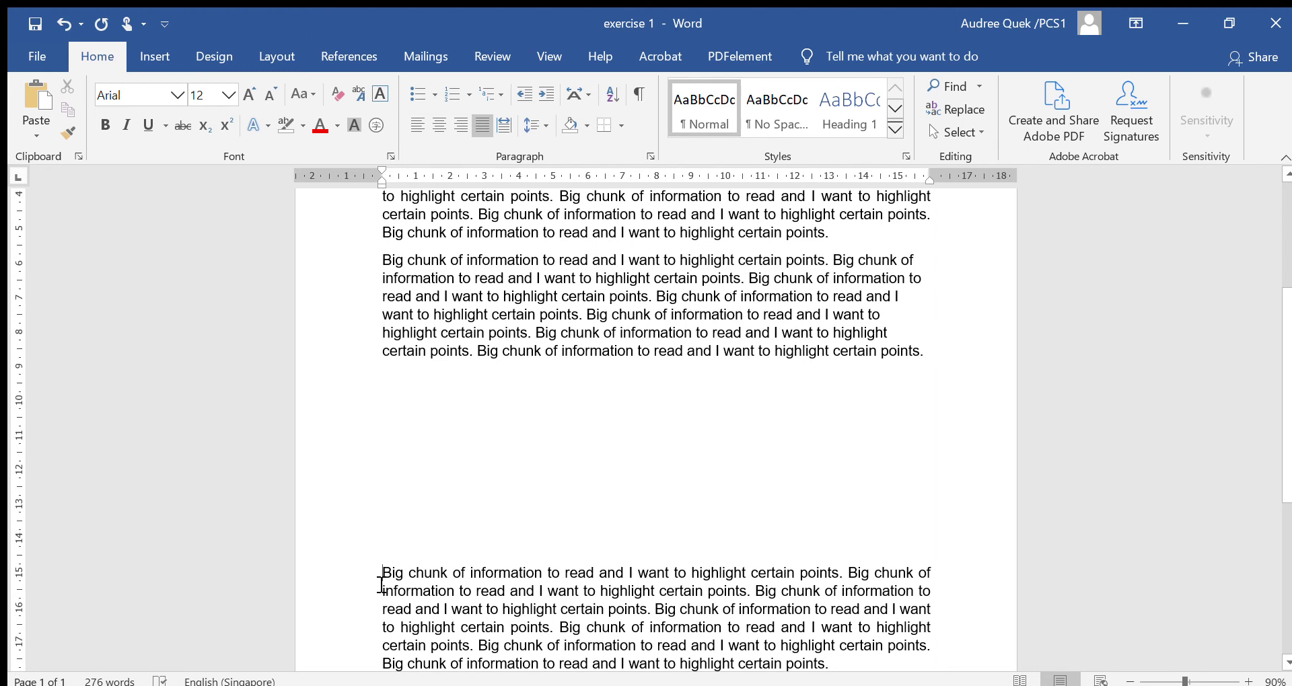
key(BackSpace)
key(BackSpace)
key(BackSpace)
key(BackSpace)
key(BackSpace)
key(BackSpace)
key(BackSpace)
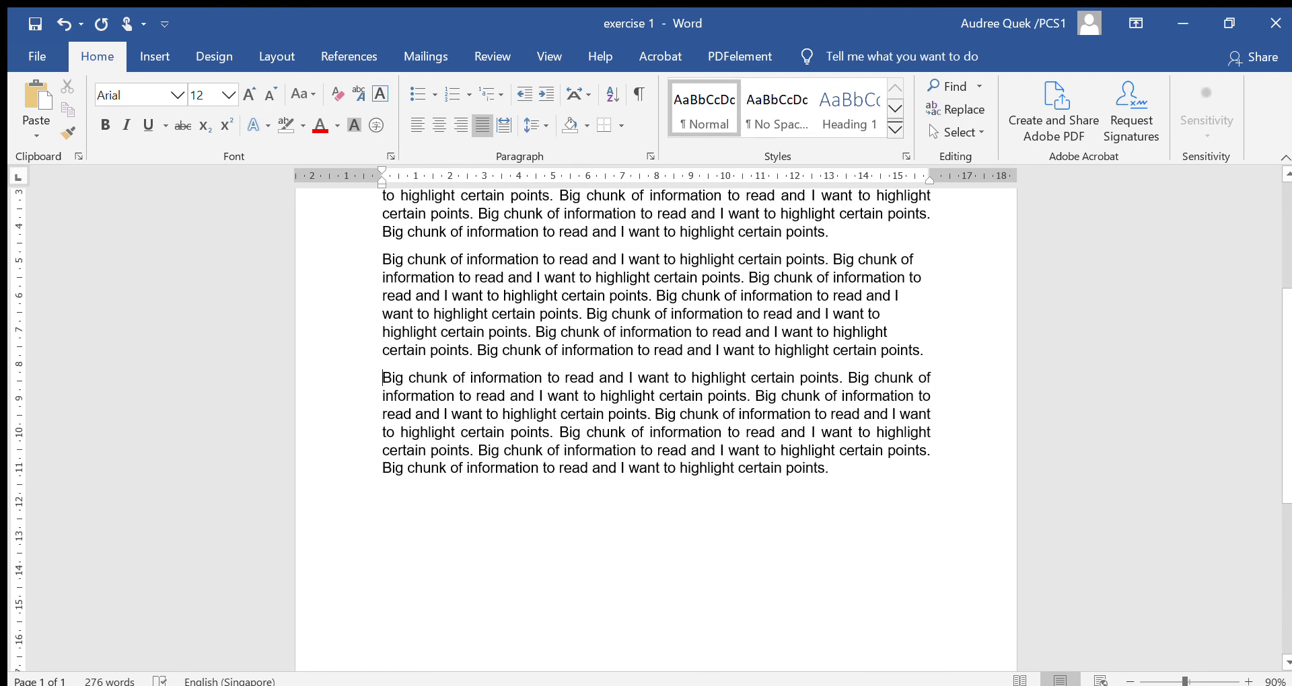
scroll(395, 580, up, 3)
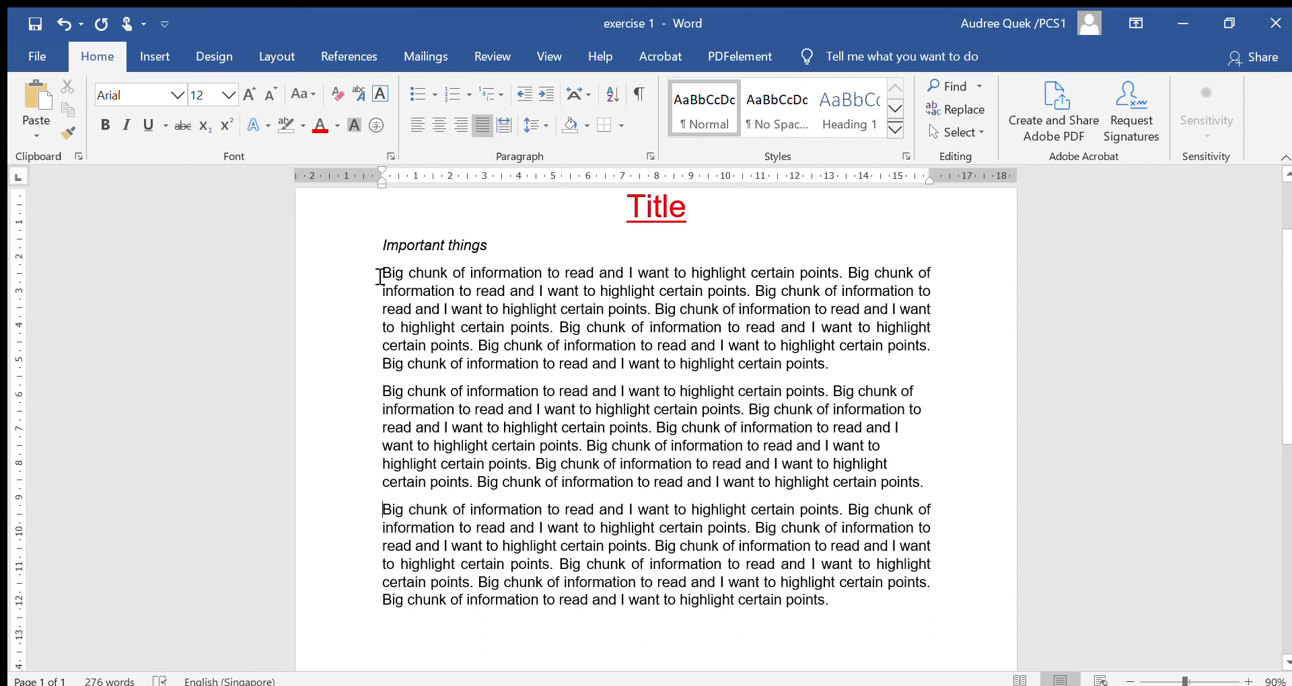
drag(381, 276, 885, 629)
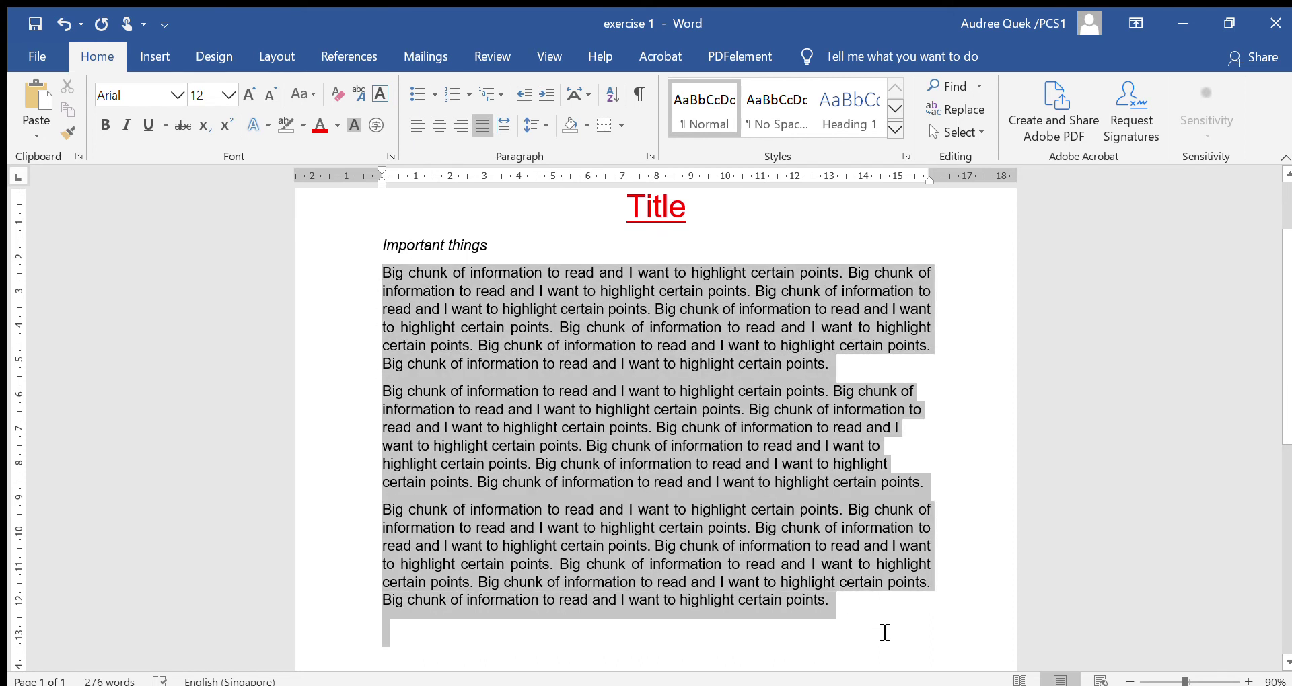
- Left-align all three body paragraphs, including the previously justified first one
click(415, 125)
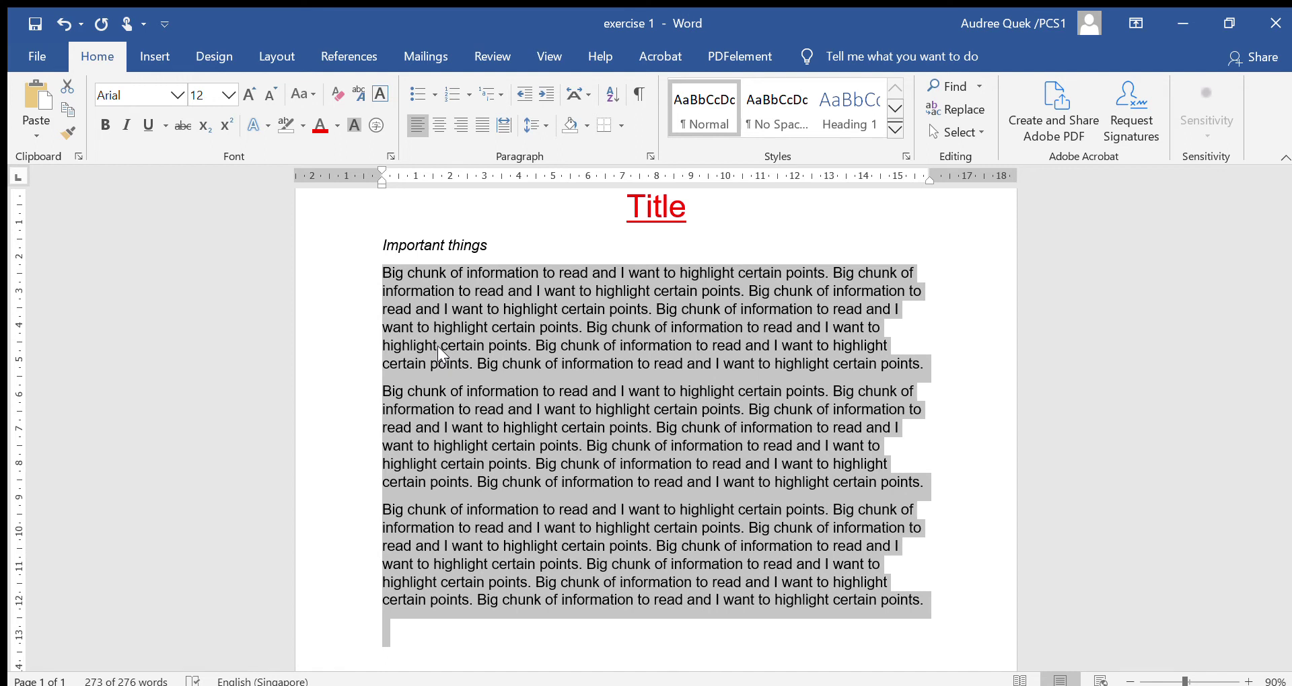
click(411, 271)
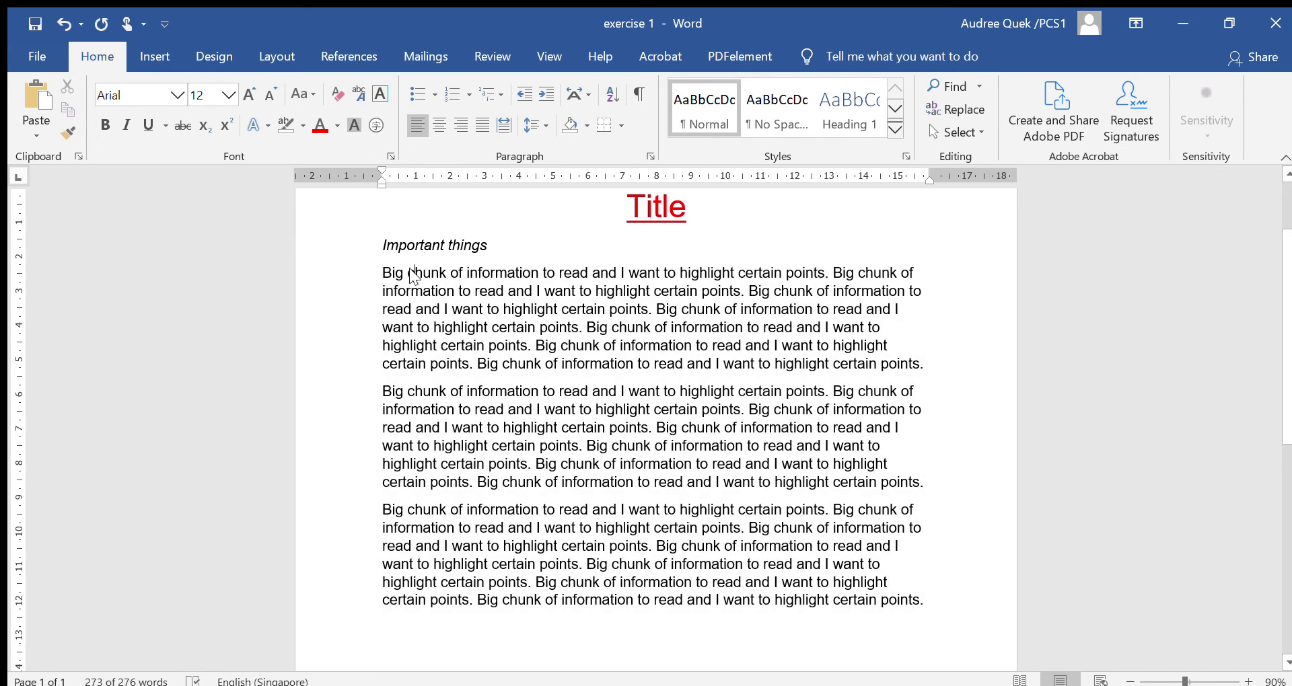
drag(378, 275, 905, 606)
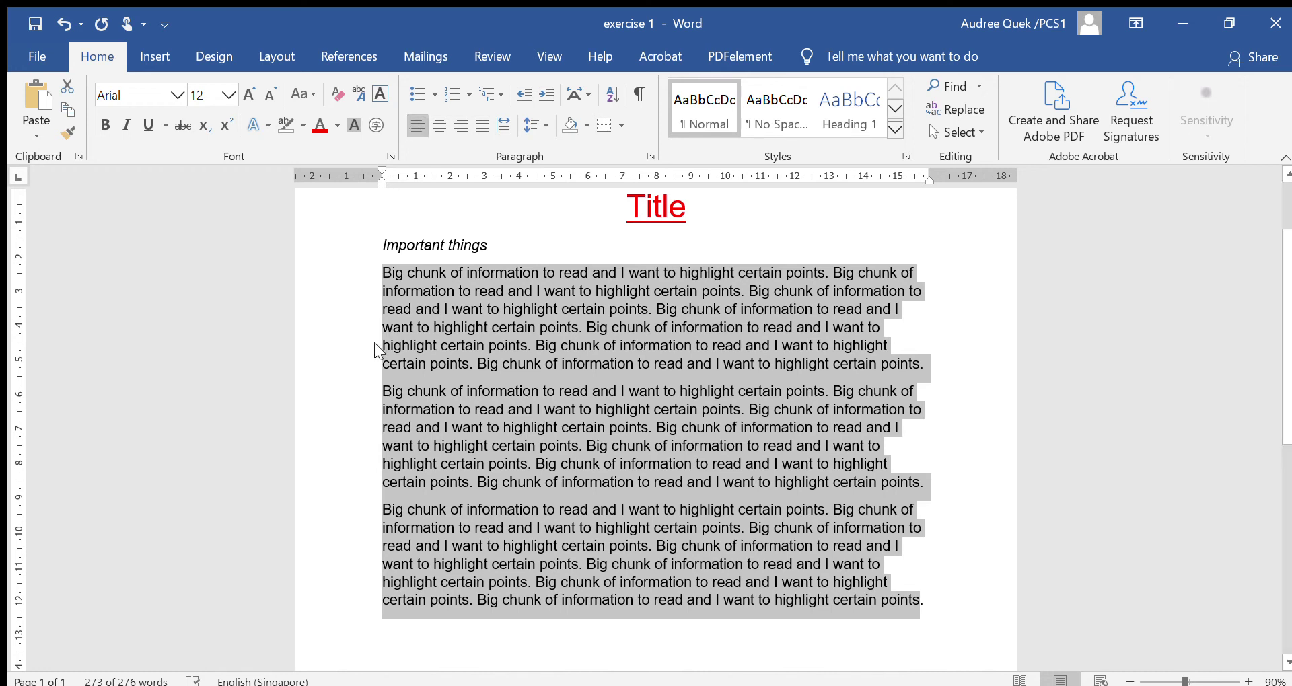
click(413, 304)
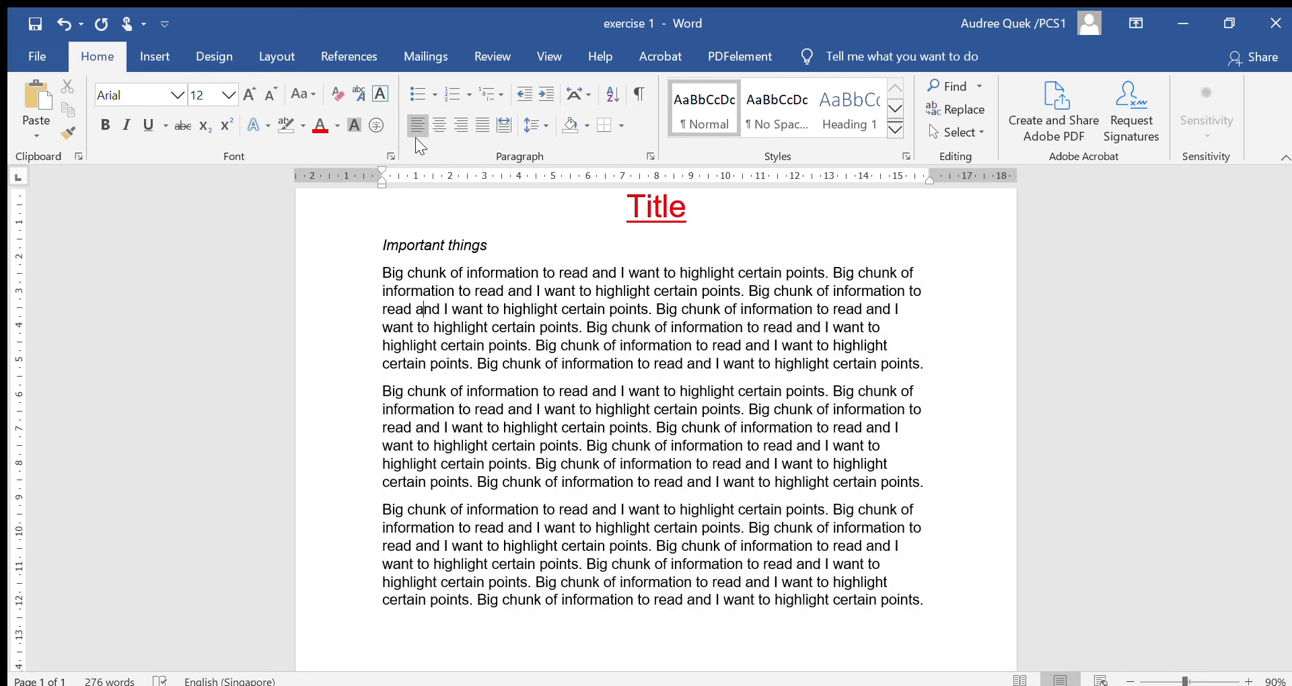
- Right-align the three body paragraphs, leaving the Title and italic subheading unchanged
mouse_move(382, 273)
mouse_down()
mouse_move(872, 556)
mouse_move(915, 603)
mouse_up()
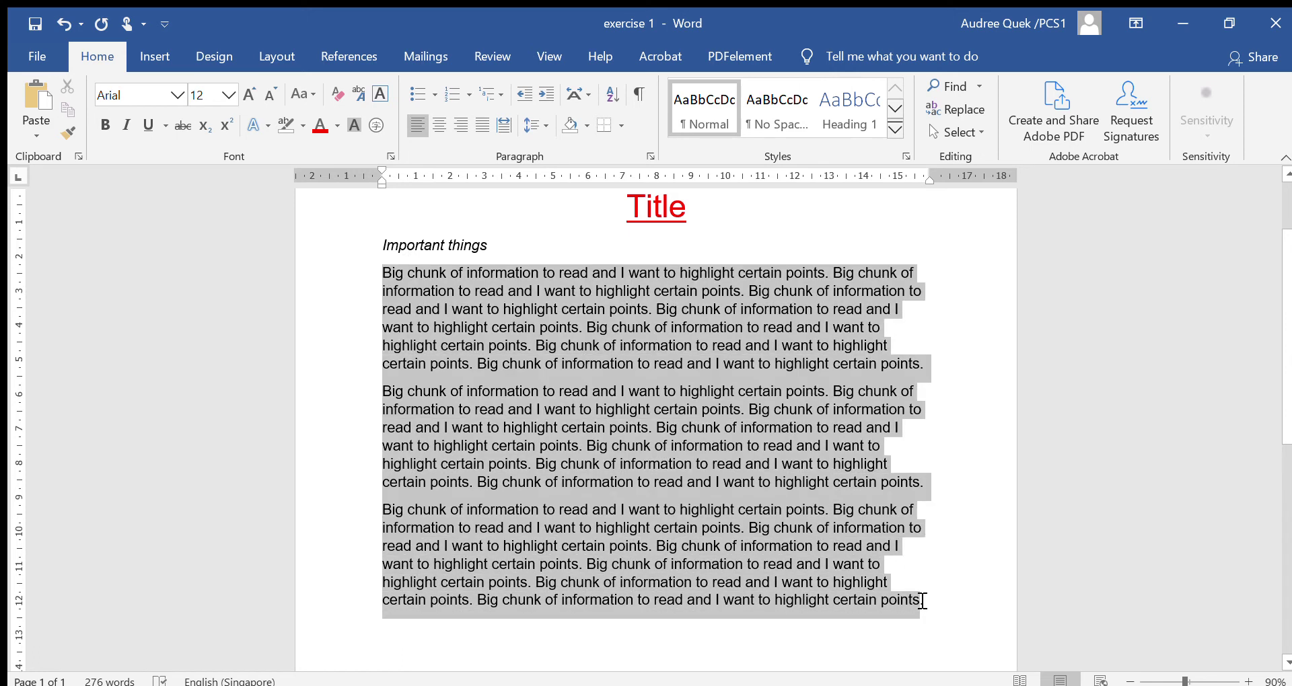
click(449, 125)
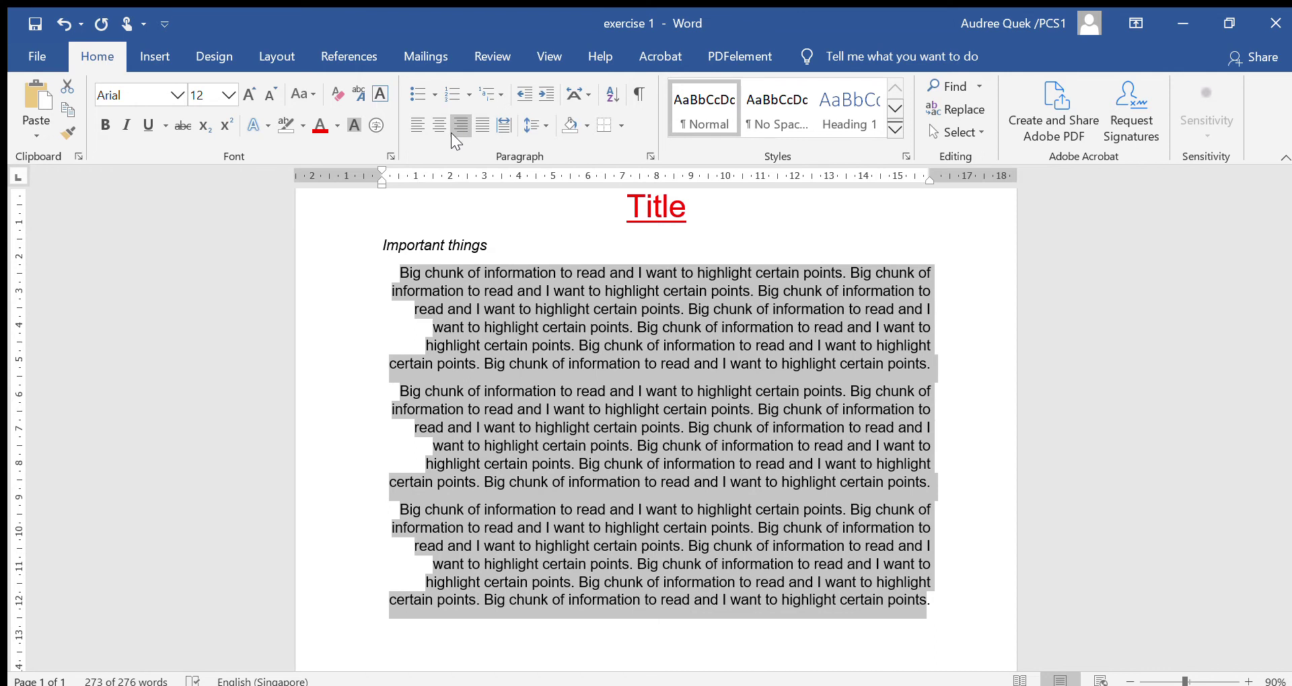
click(599, 427)
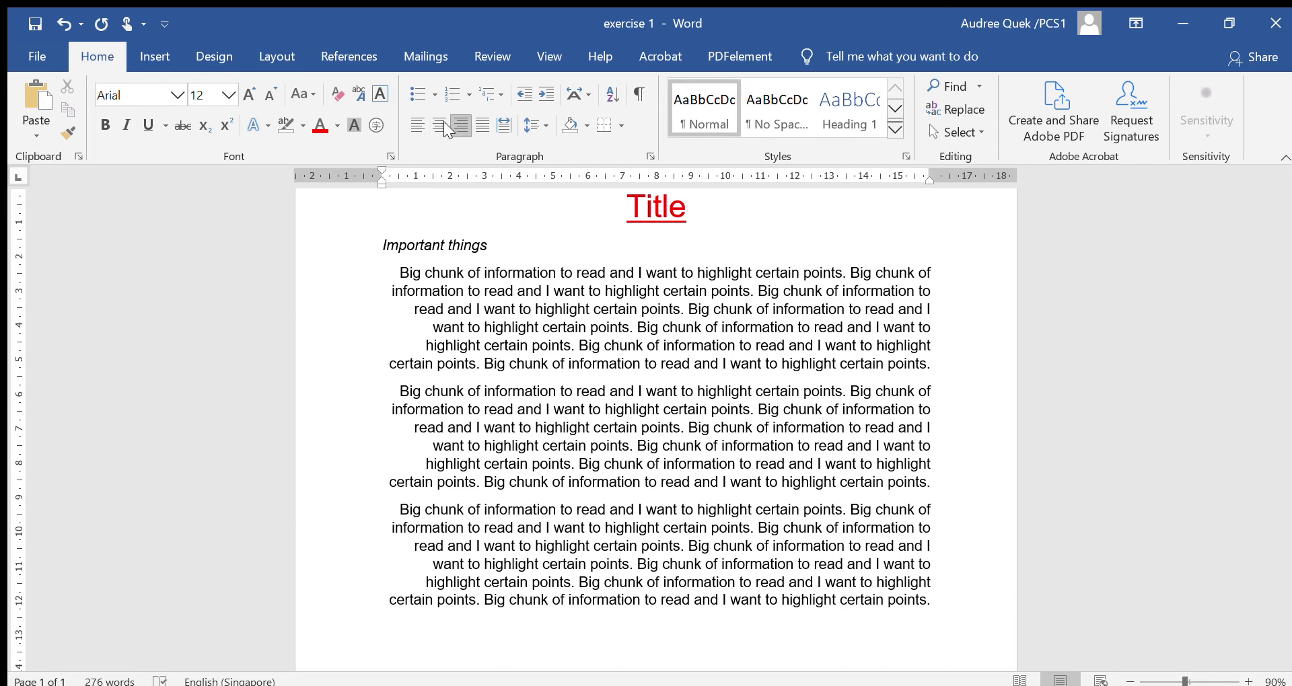
drag(398, 274, 976, 601)
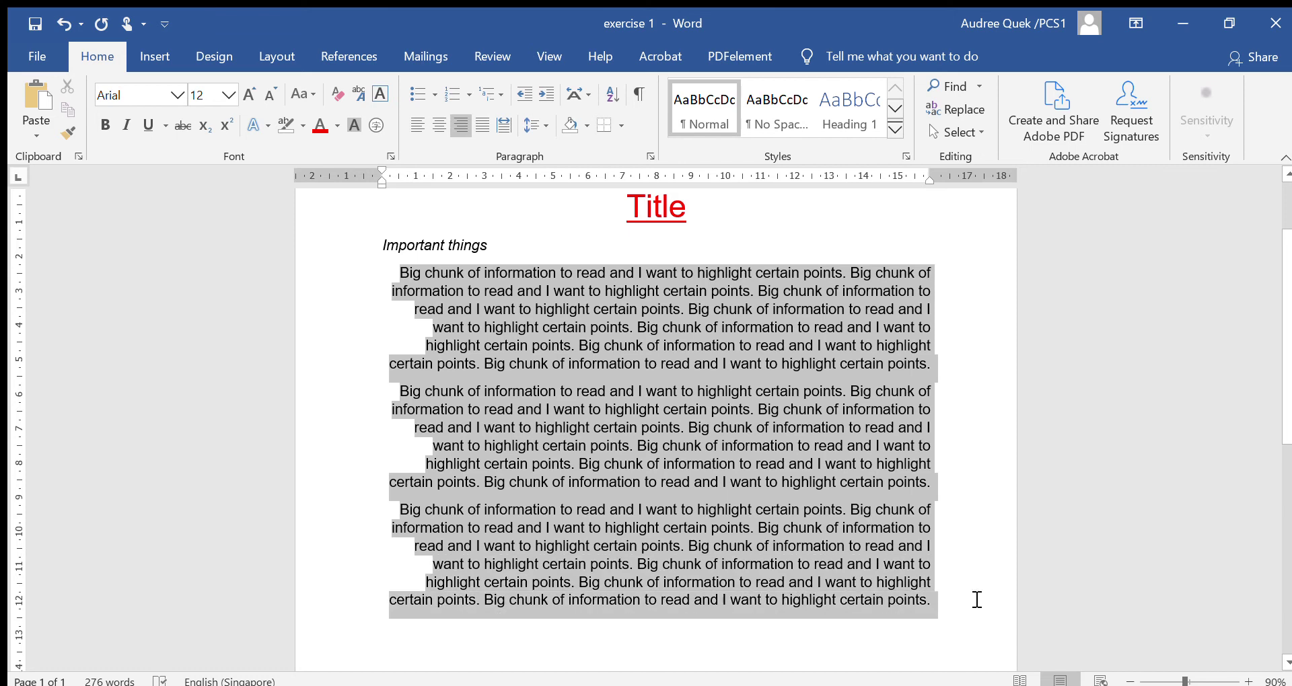
- Centre the three body paragraphs, and re-centre the Title after briefly left-aligning it
click(431, 126)
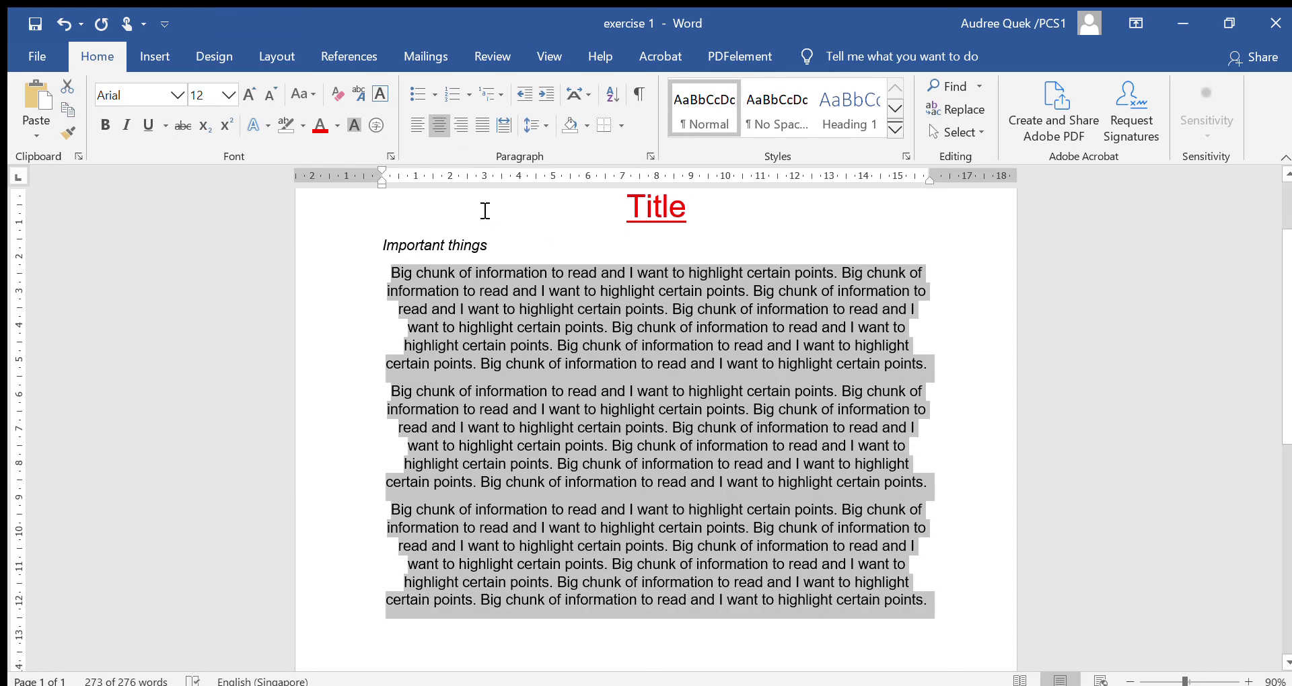
scroll(485, 210, up, 3)
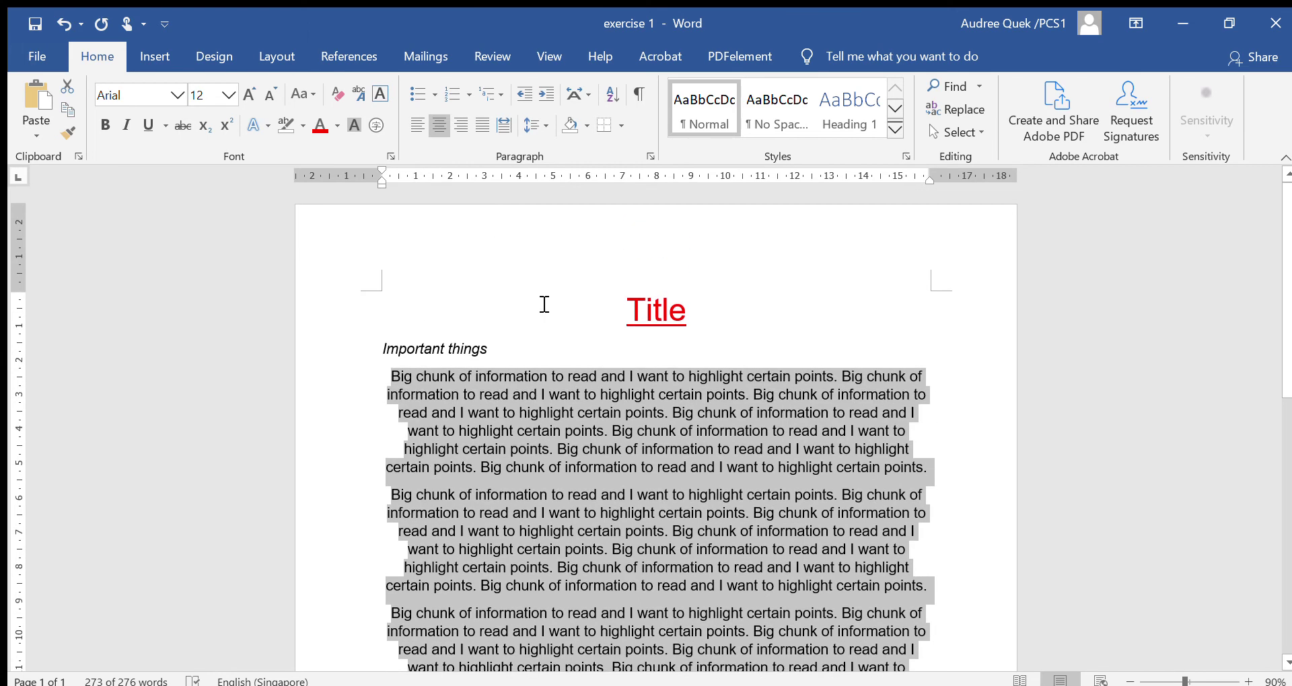
drag(623, 306, 703, 323)
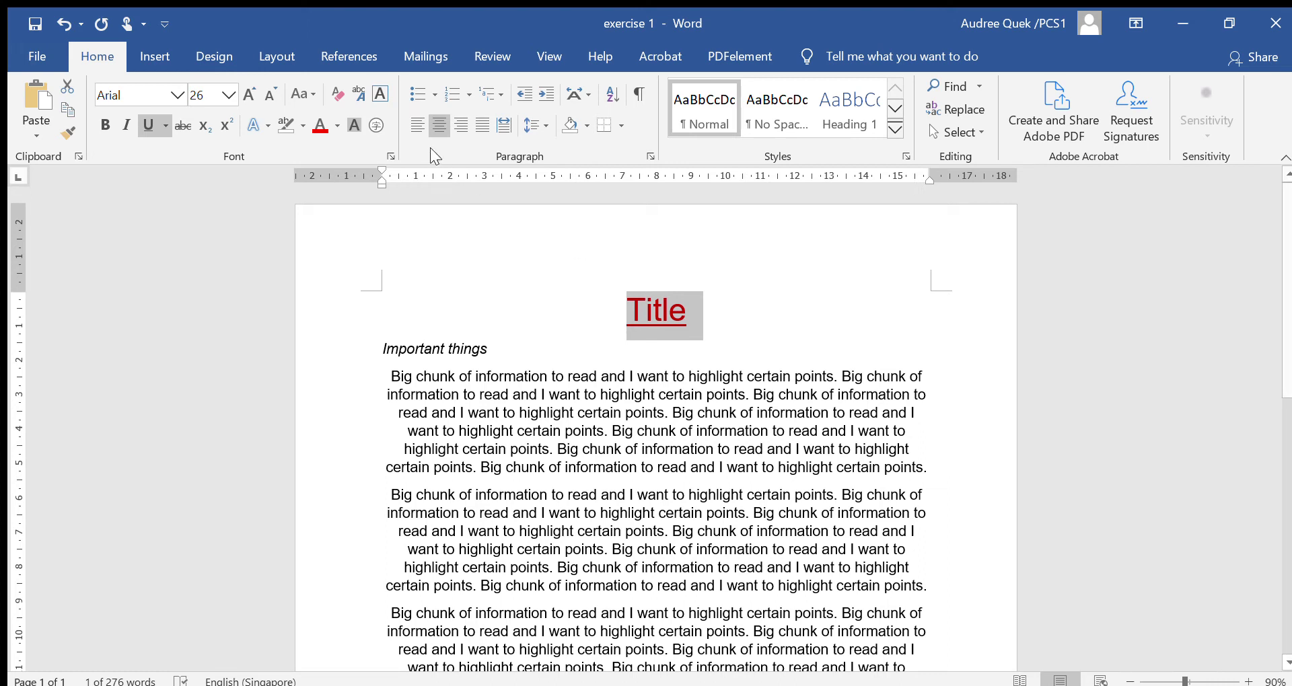
click(416, 128)
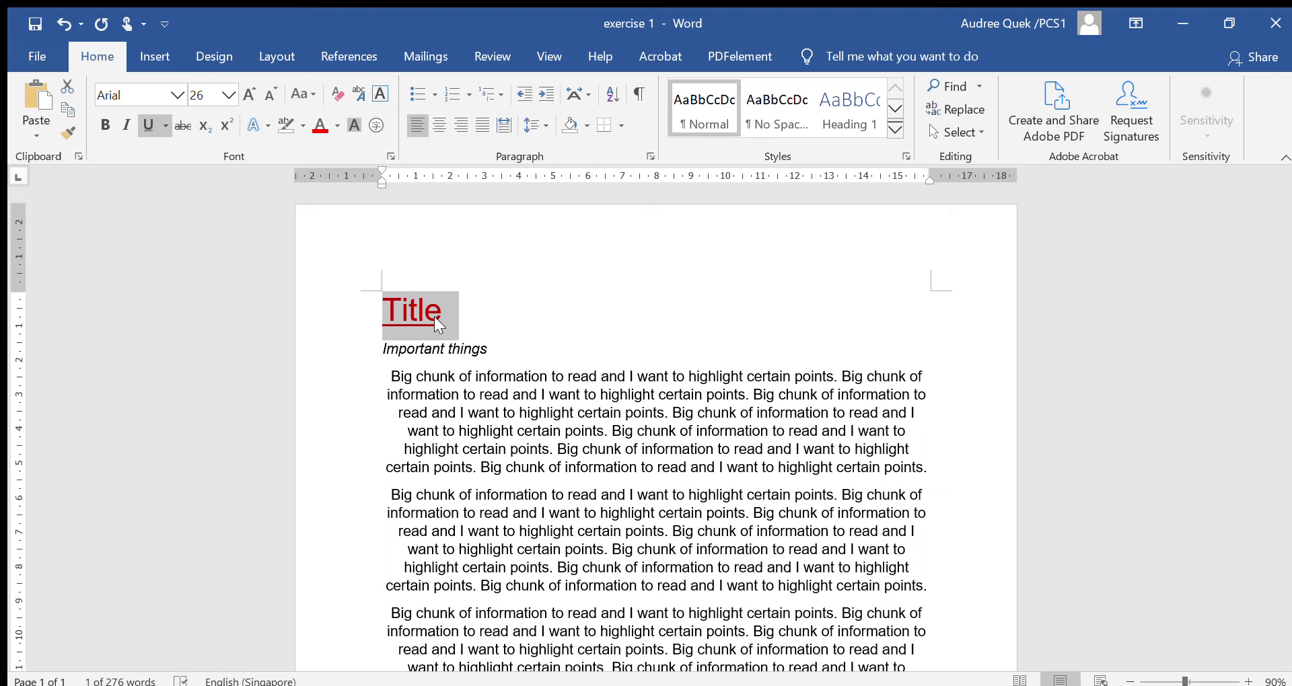
click(435, 121)
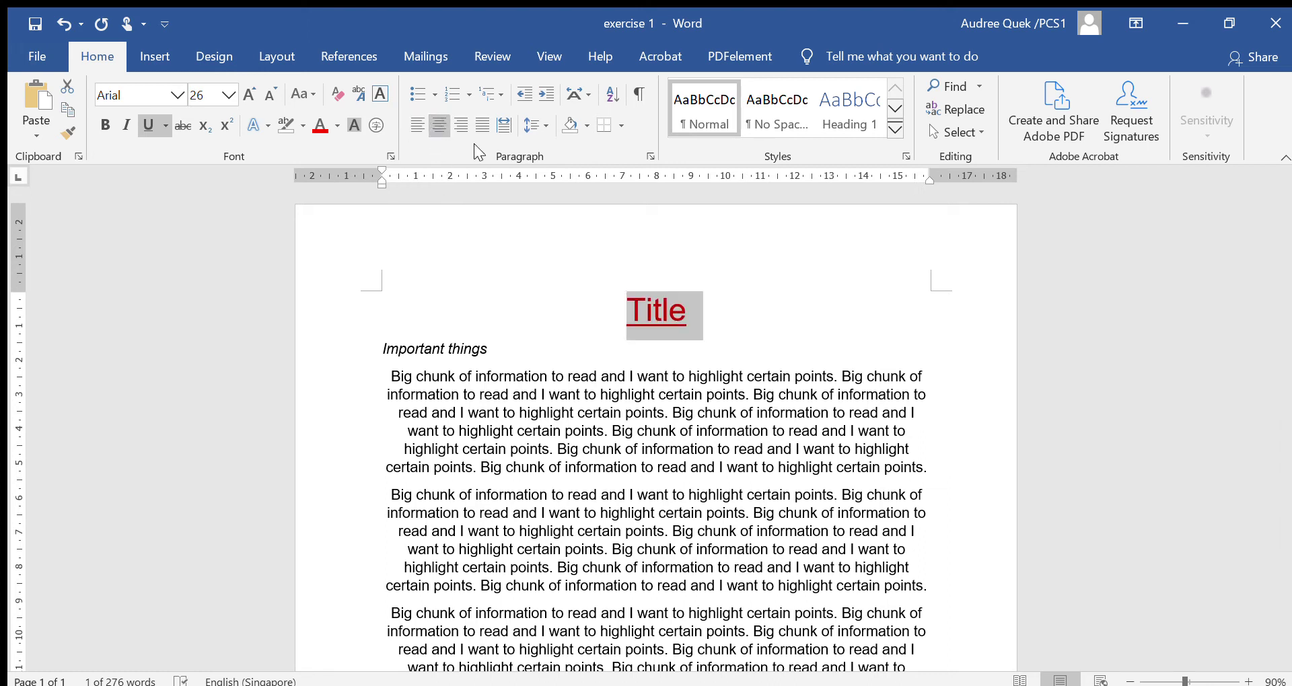
click(643, 311)
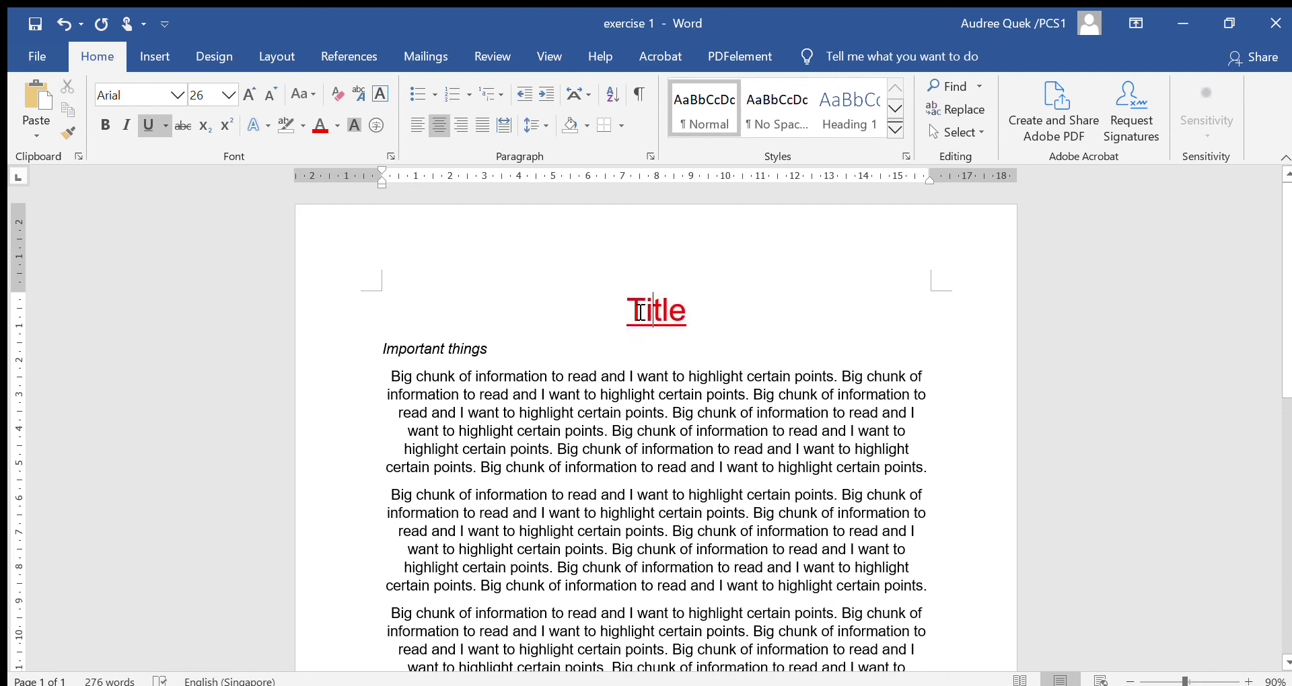
scroll(577, 430, down, 3)
scroll(576, 426, up, 3)
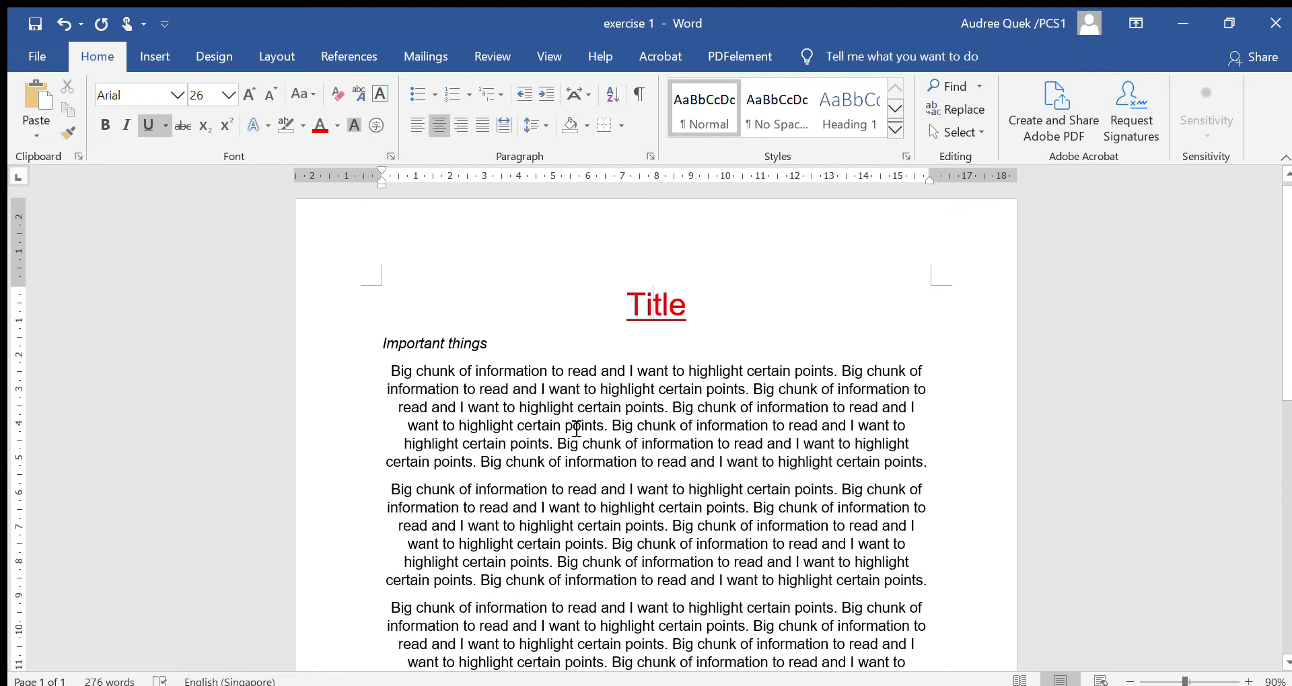
mouse_move(390, 371)
mouse_down()
mouse_move(862, 671)
mouse_move(929, 608)
mouse_up()
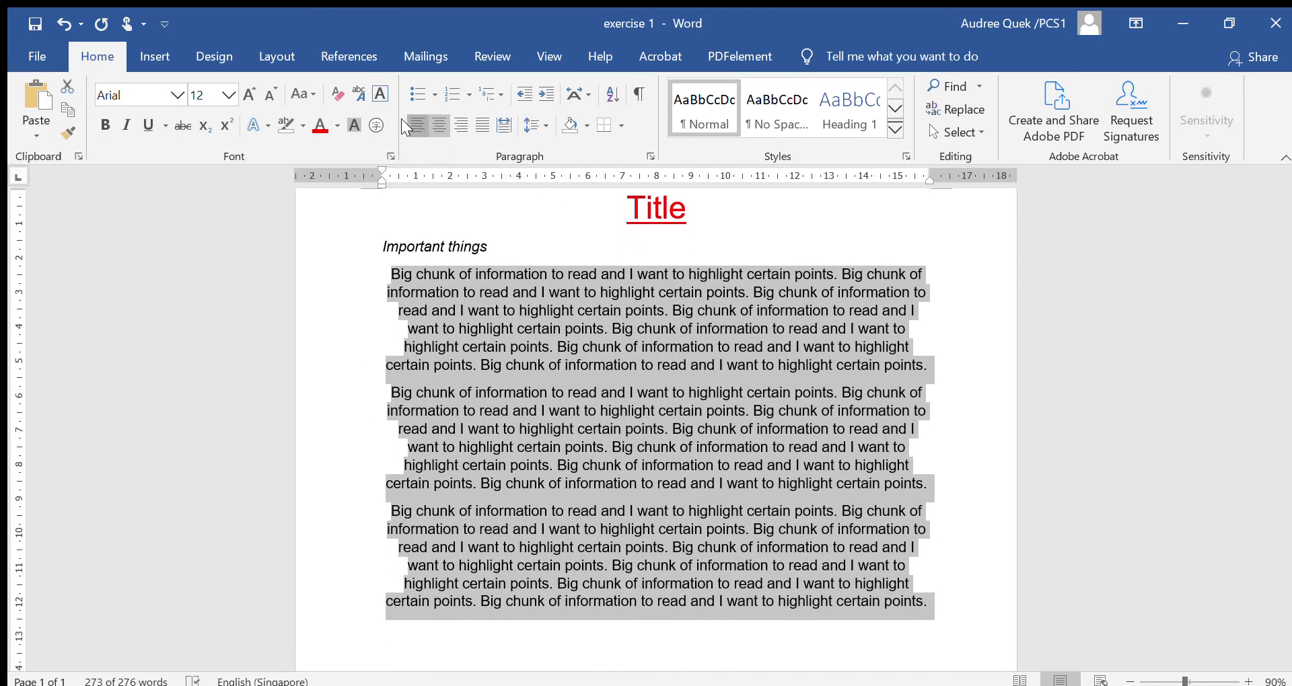
- Justify all three body paragraphs
click(412, 124)
scroll(545, 289, up, 2)
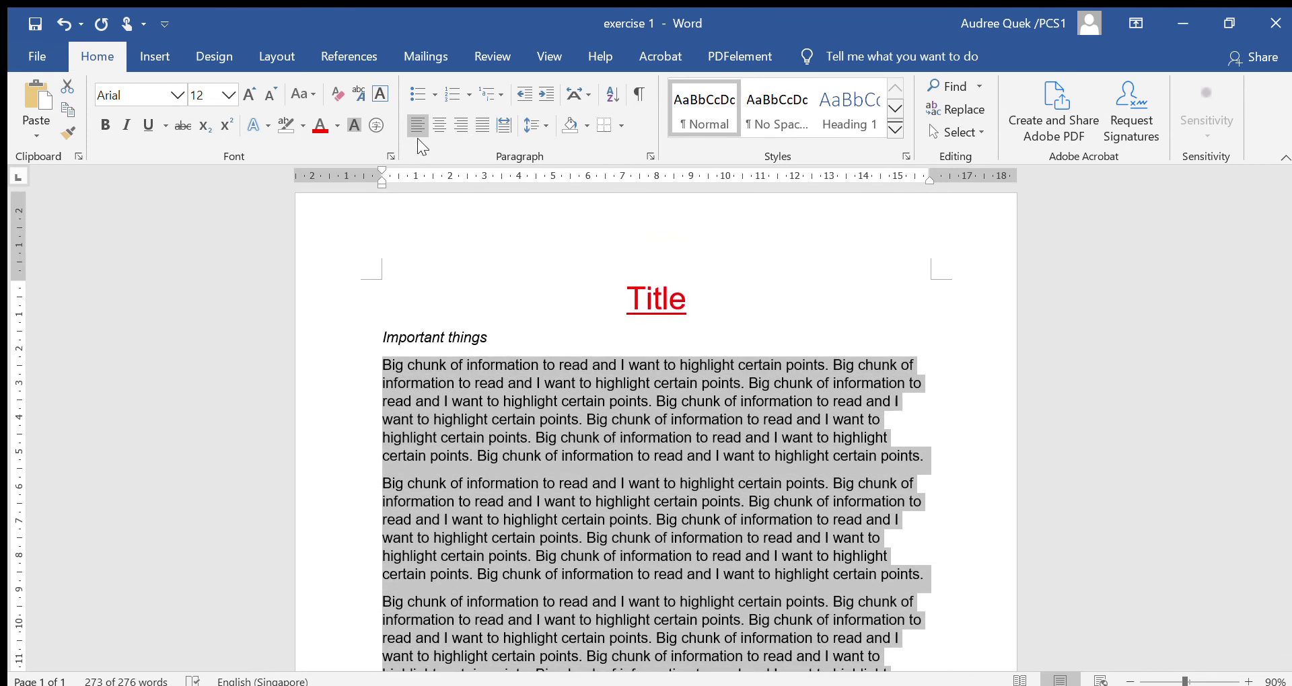
click(475, 127)
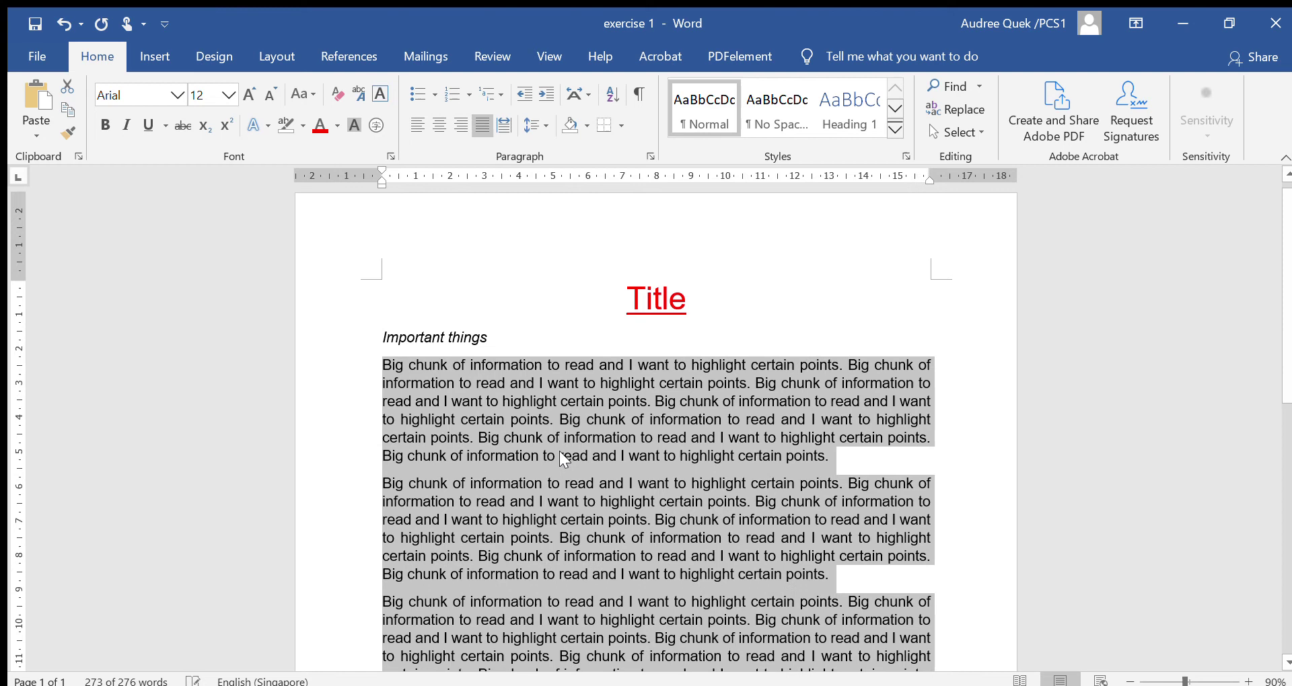
scroll(550, 429, down, 4)
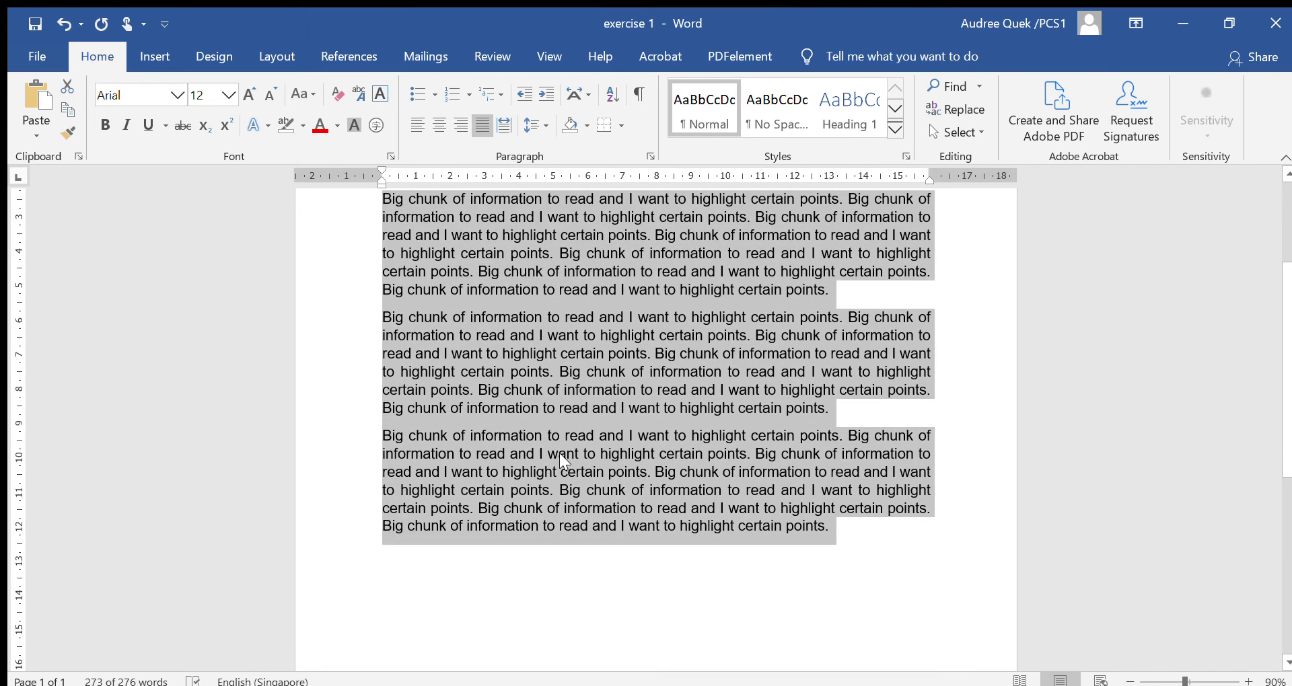
scroll(560, 454, up, 3)
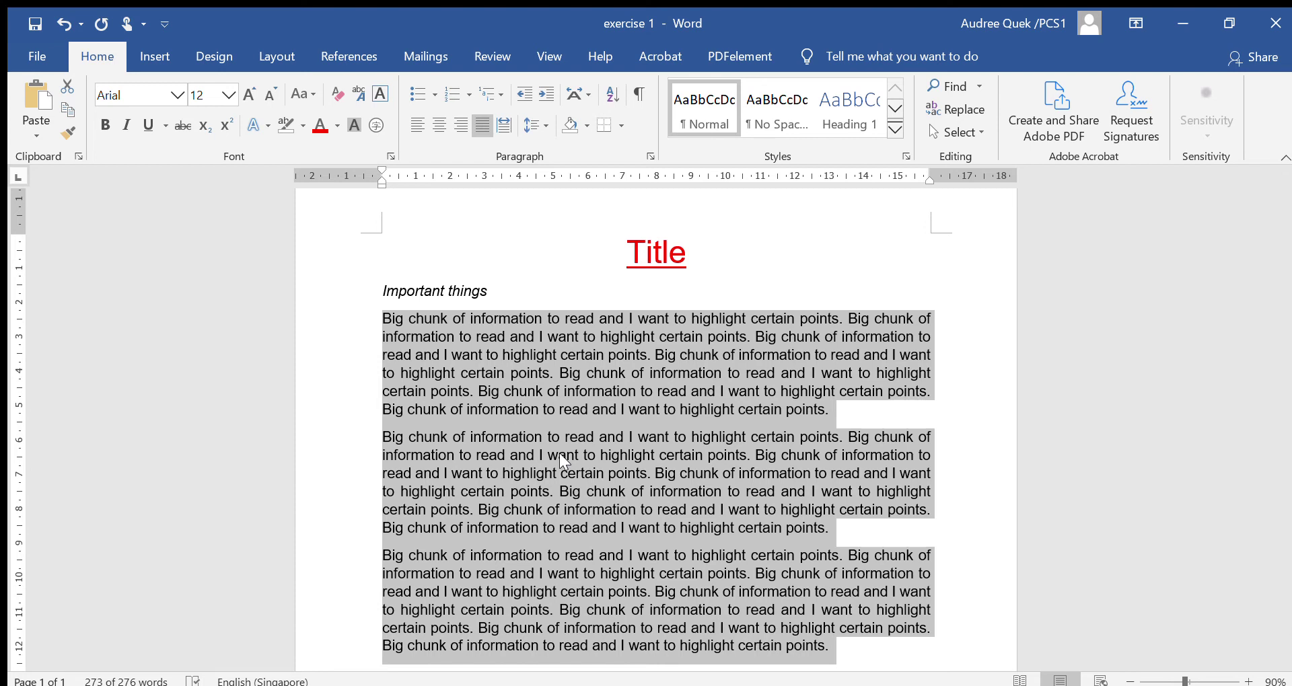
scroll(559, 454, up, 1)
scroll(559, 454, down, 1)
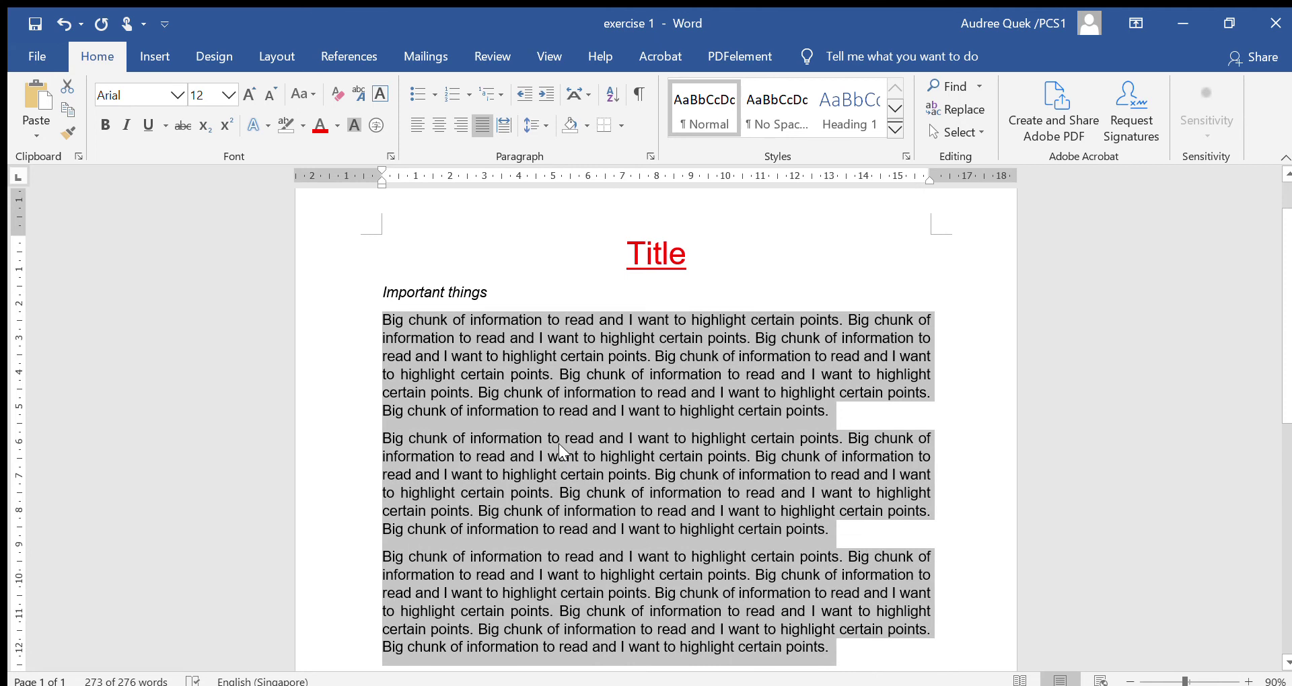
click(559, 447)
- Left-align only the second body paragraph
drag(386, 441, 838, 530)
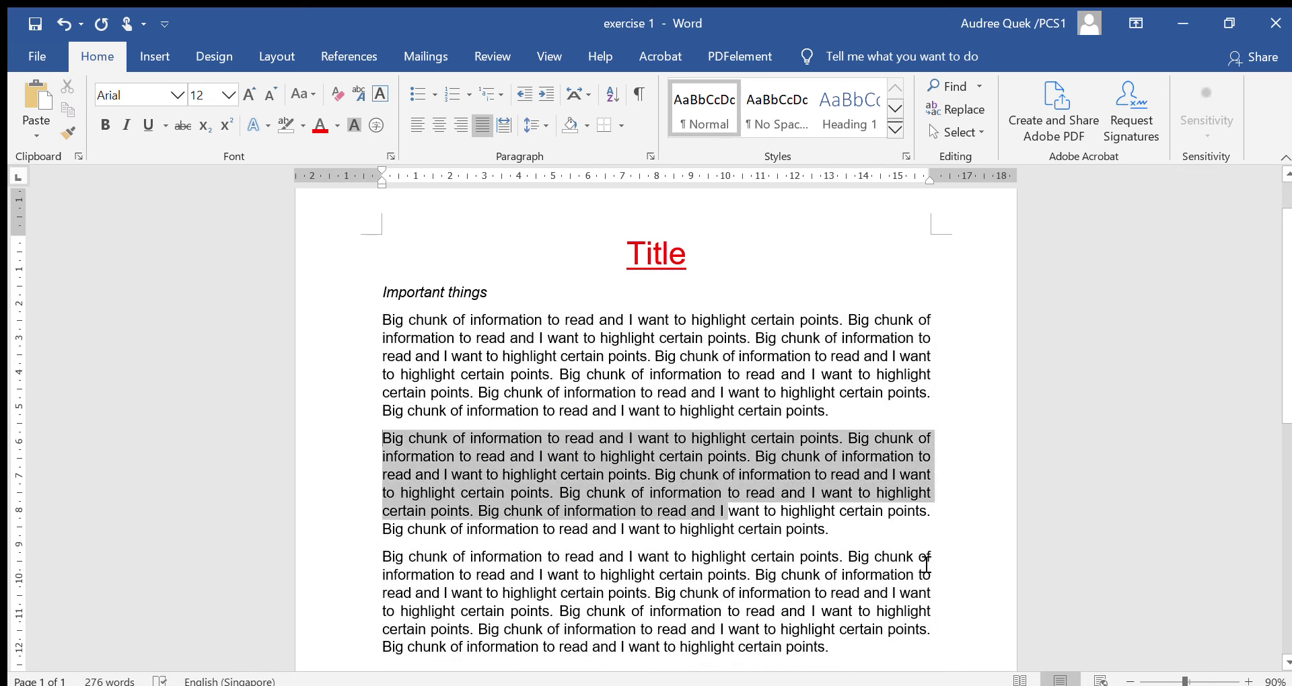
click(418, 126)
scroll(538, 357, down, 1)
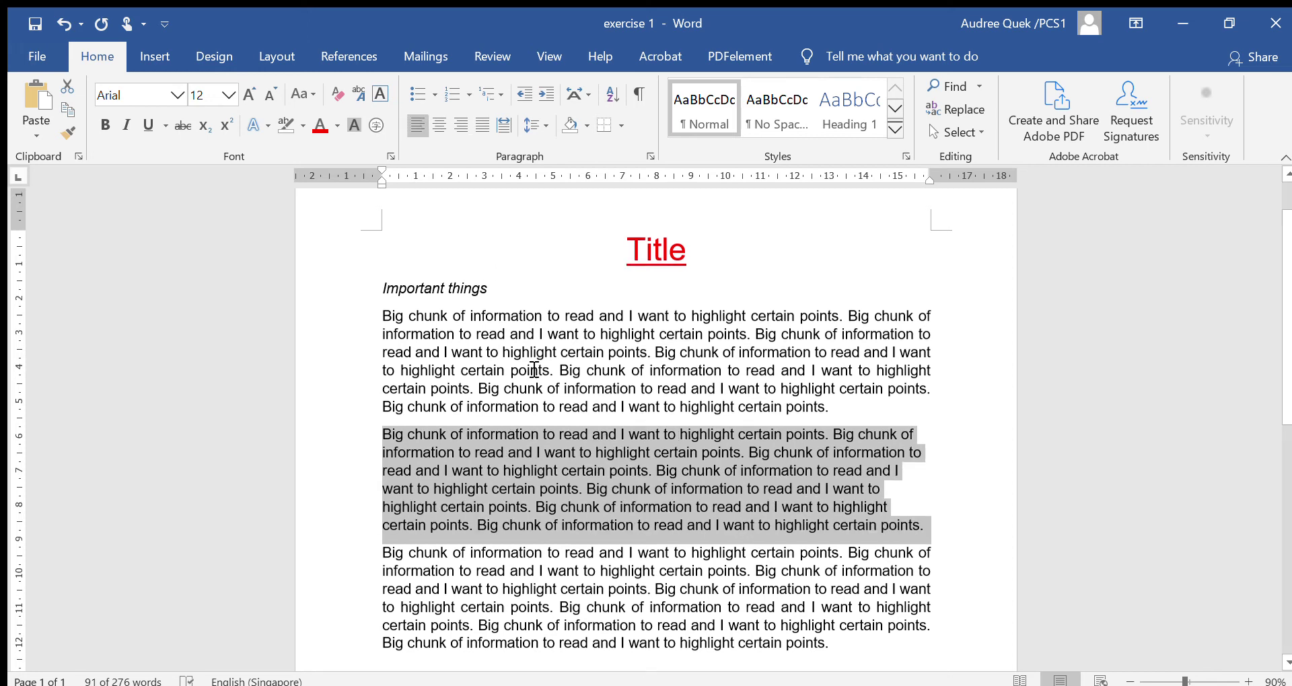
click(383, 552)
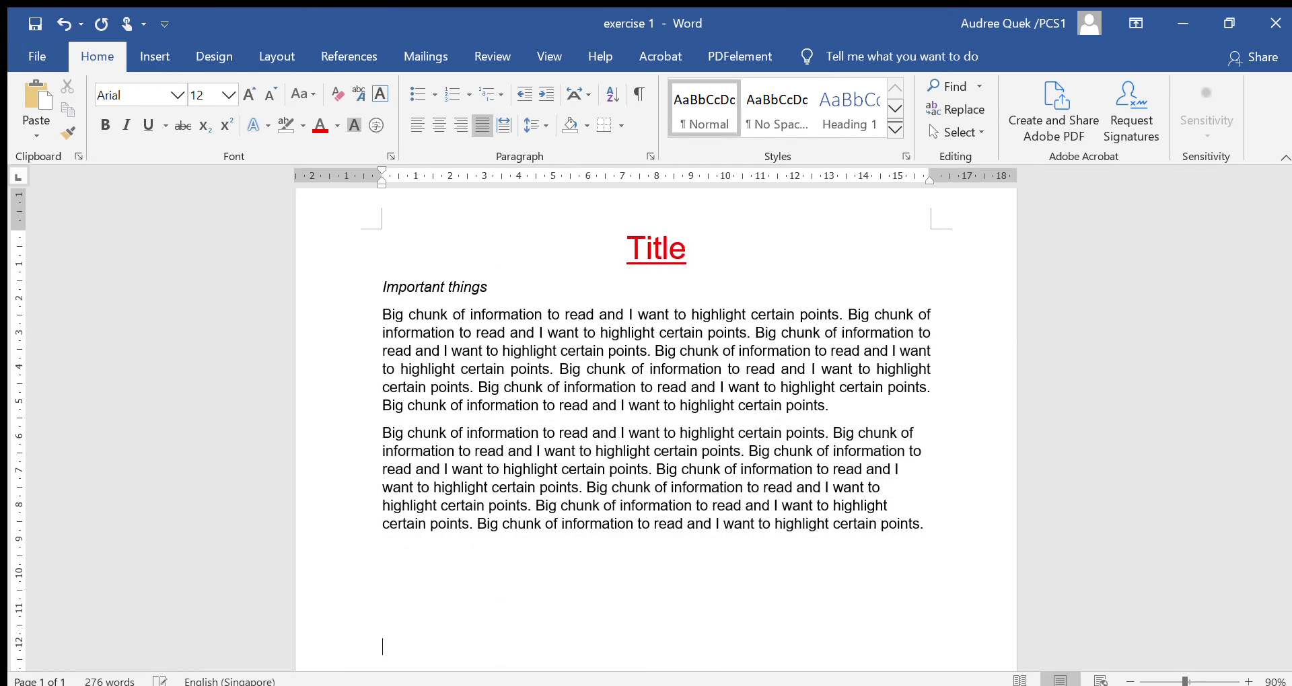
- Delete the two blank lines above the third body paragraph so it follows the second
scroll(484, 466, up, 2)
scroll(485, 466, down, 2)
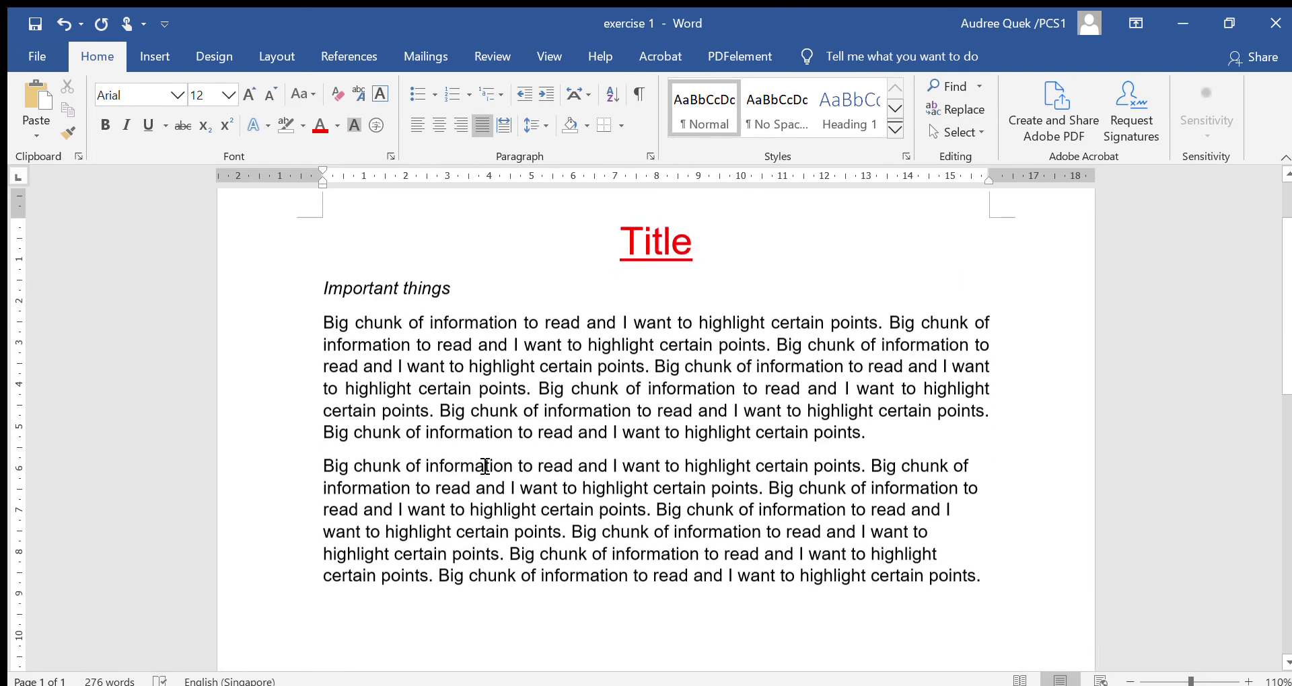
drag(878, 438, 296, 327)
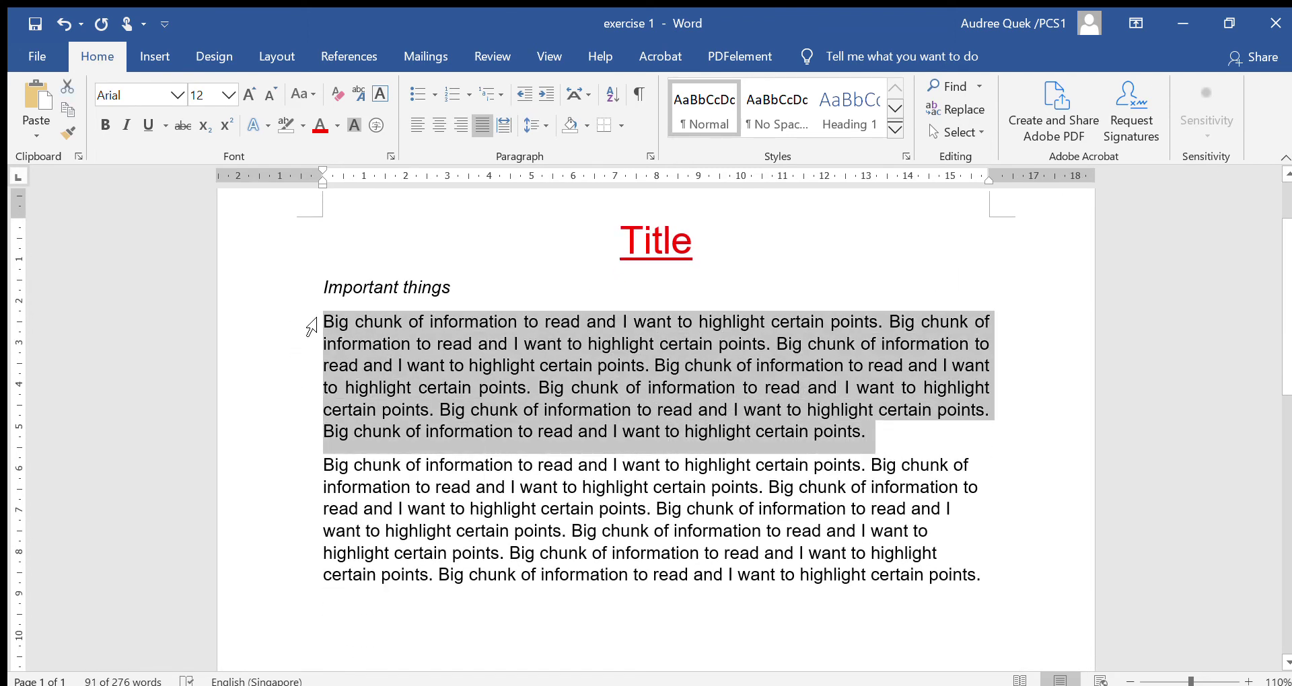
drag(324, 468, 989, 594)
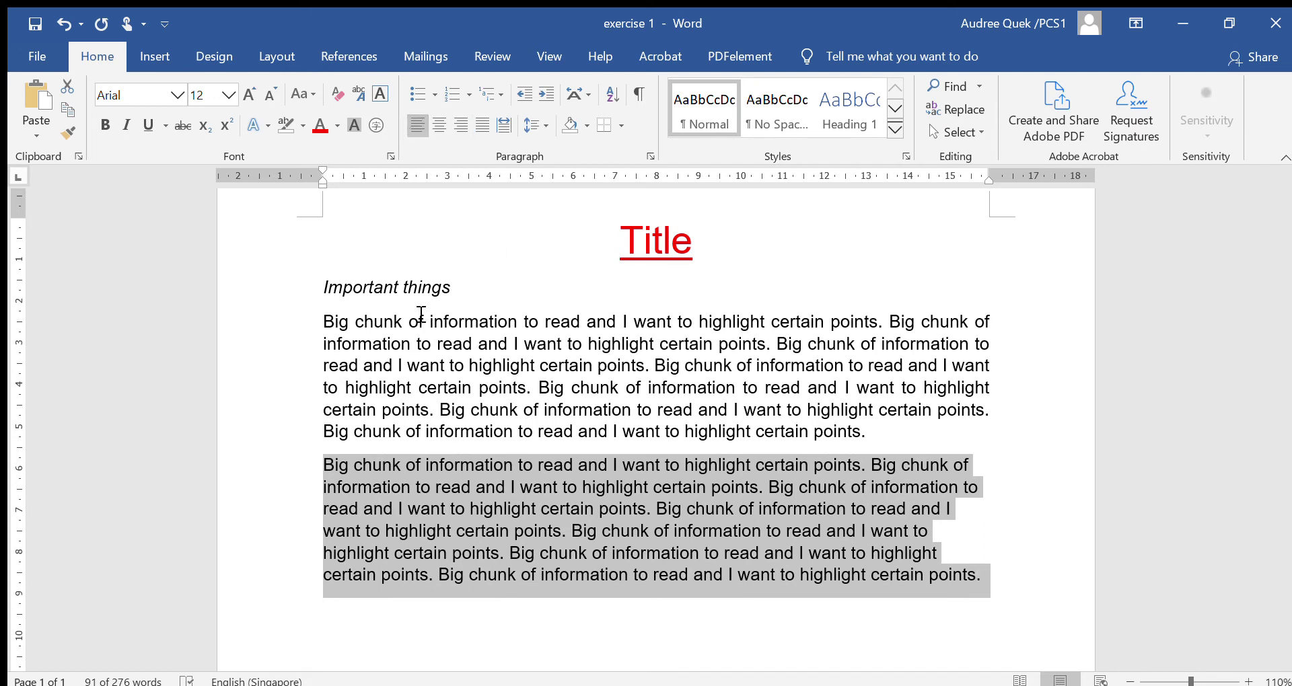
click(426, 427)
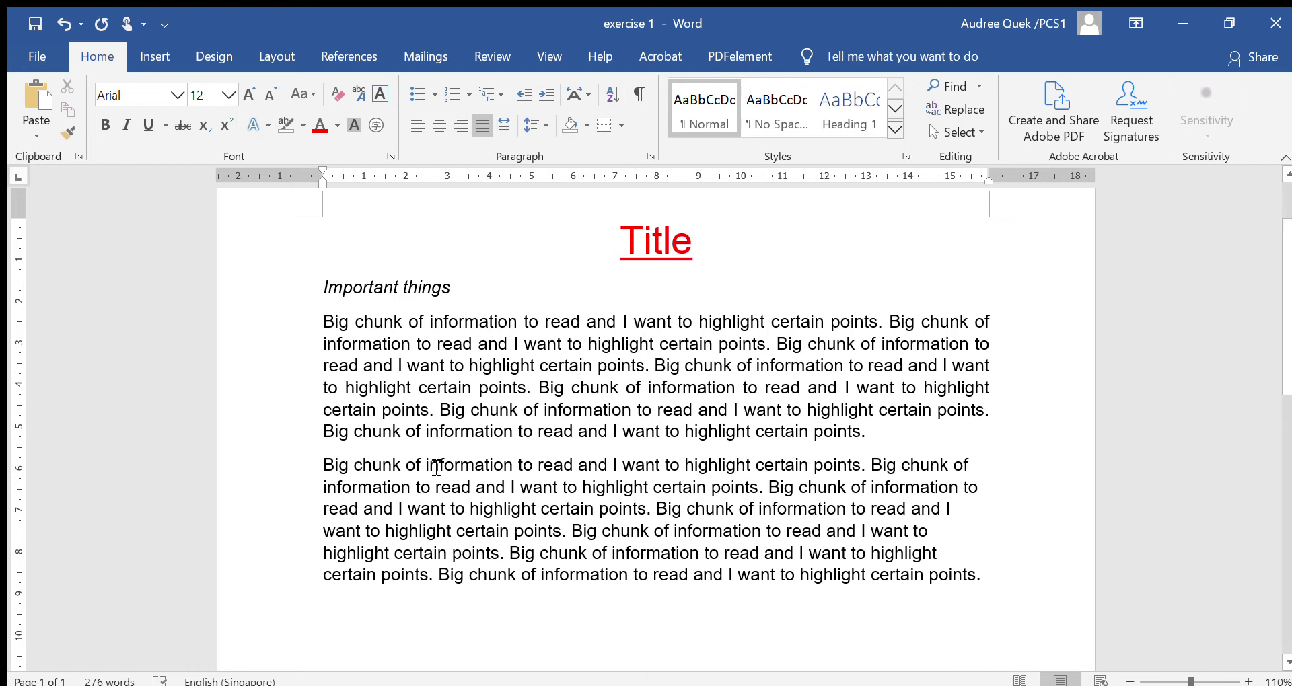
scroll(439, 435, down, 1)
key(BackSpace)
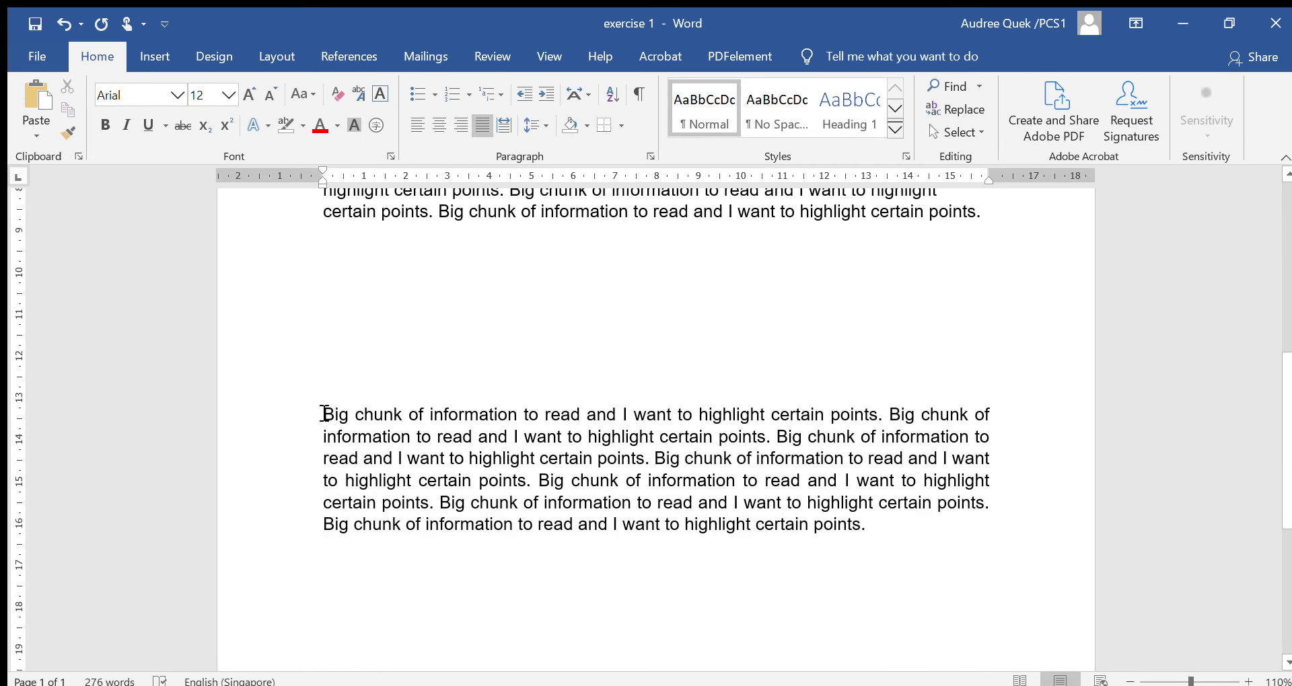
key(BackSpace)
key(BackSpace)
key(BackSpace)
key(BackSpace)
key(BackSpace)
scroll(656, 431, up, 3)
scroll(656, 431, up, 2)
scroll(412, 384, down, 2)
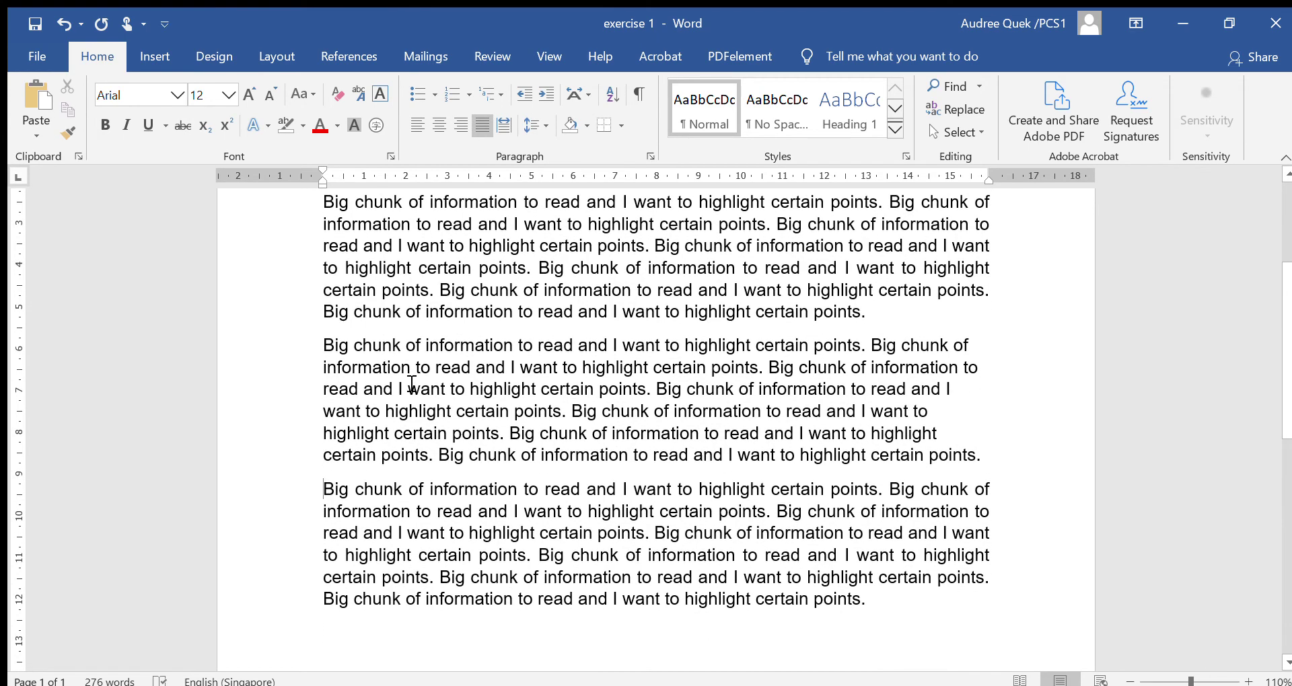
scroll(412, 383, down, 1)
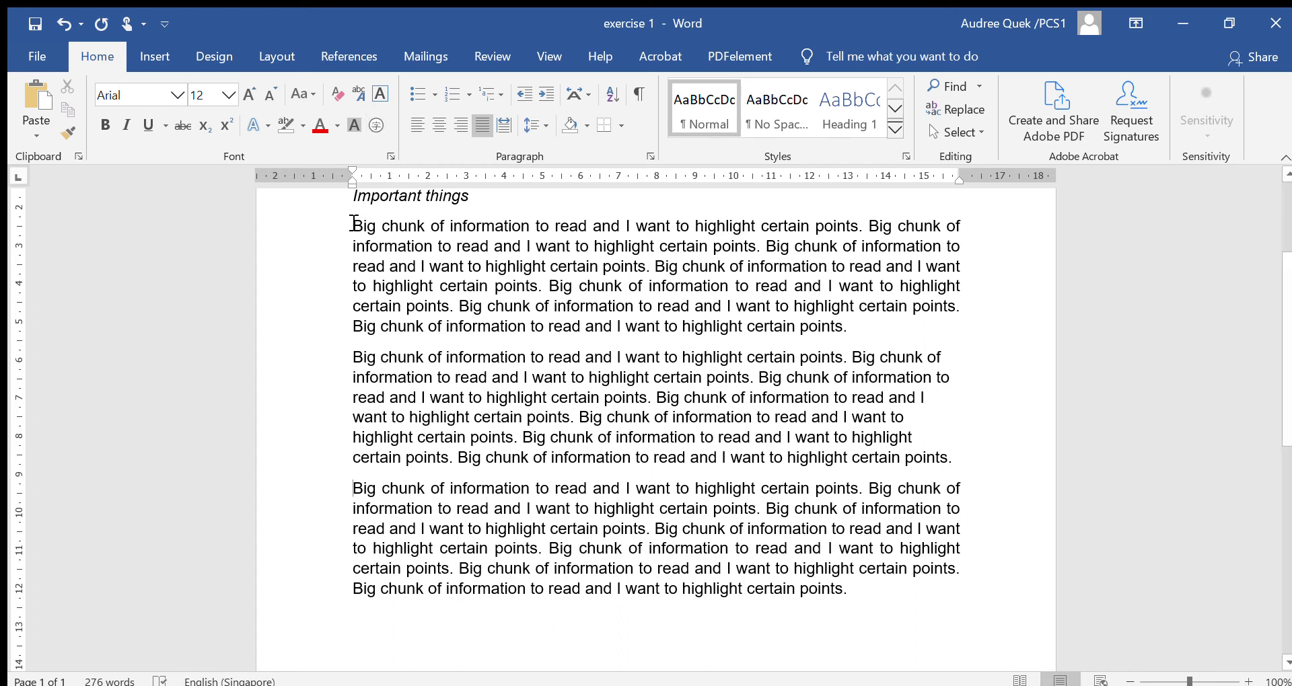
- Select the opening lines of the first body paragraph for the spacing change
drag(355, 228, 976, 235)
drag(350, 249, 999, 251)
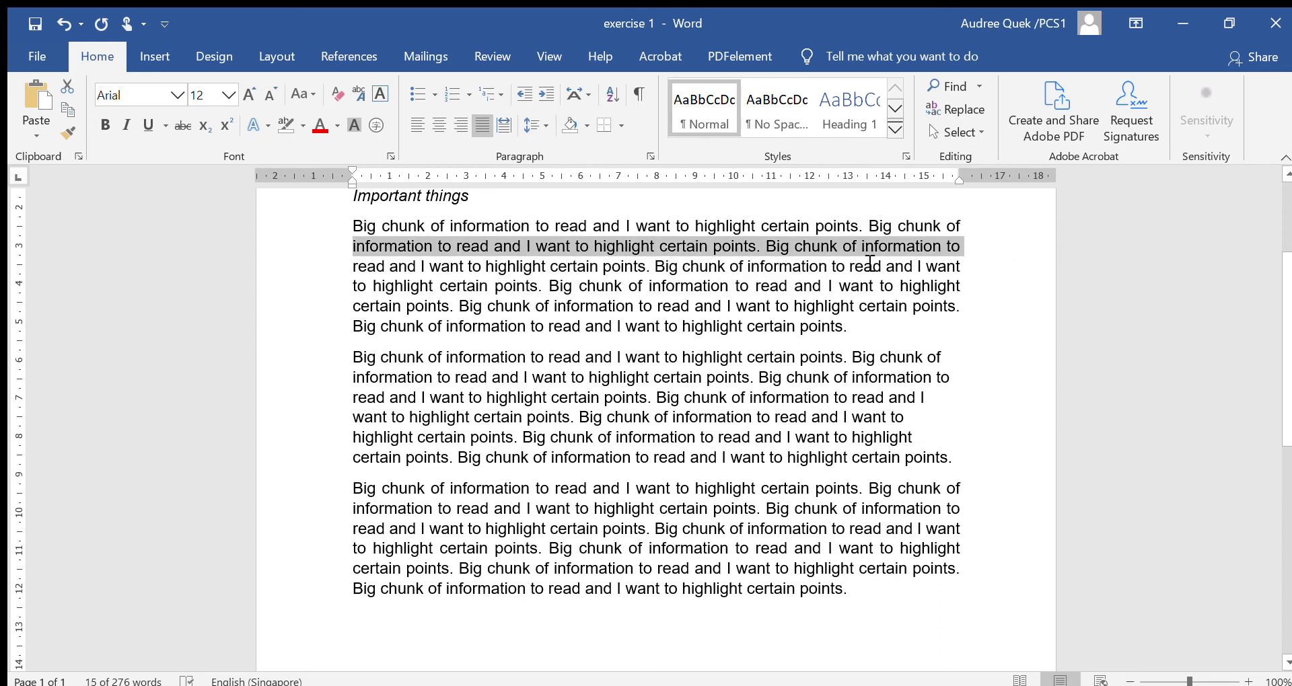
click(651, 296)
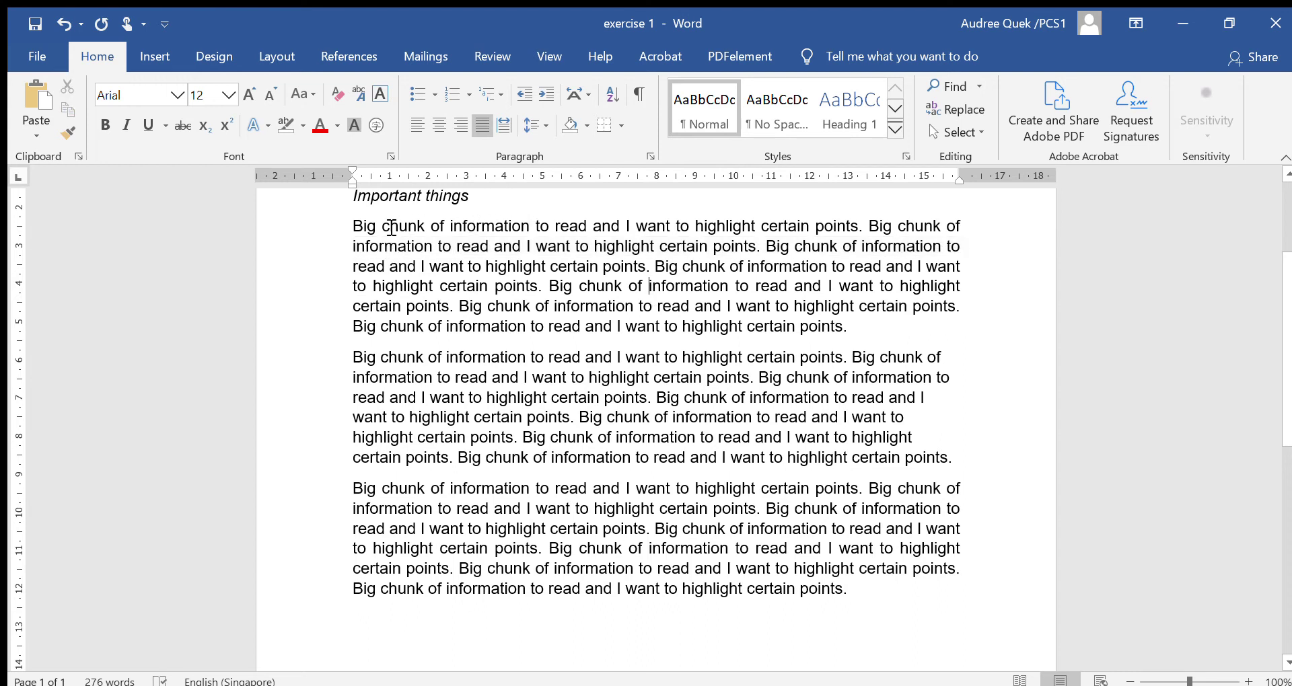
mouse_move(352, 226)
mouse_down()
mouse_move(626, 305)
mouse_move(908, 325)
mouse_up()
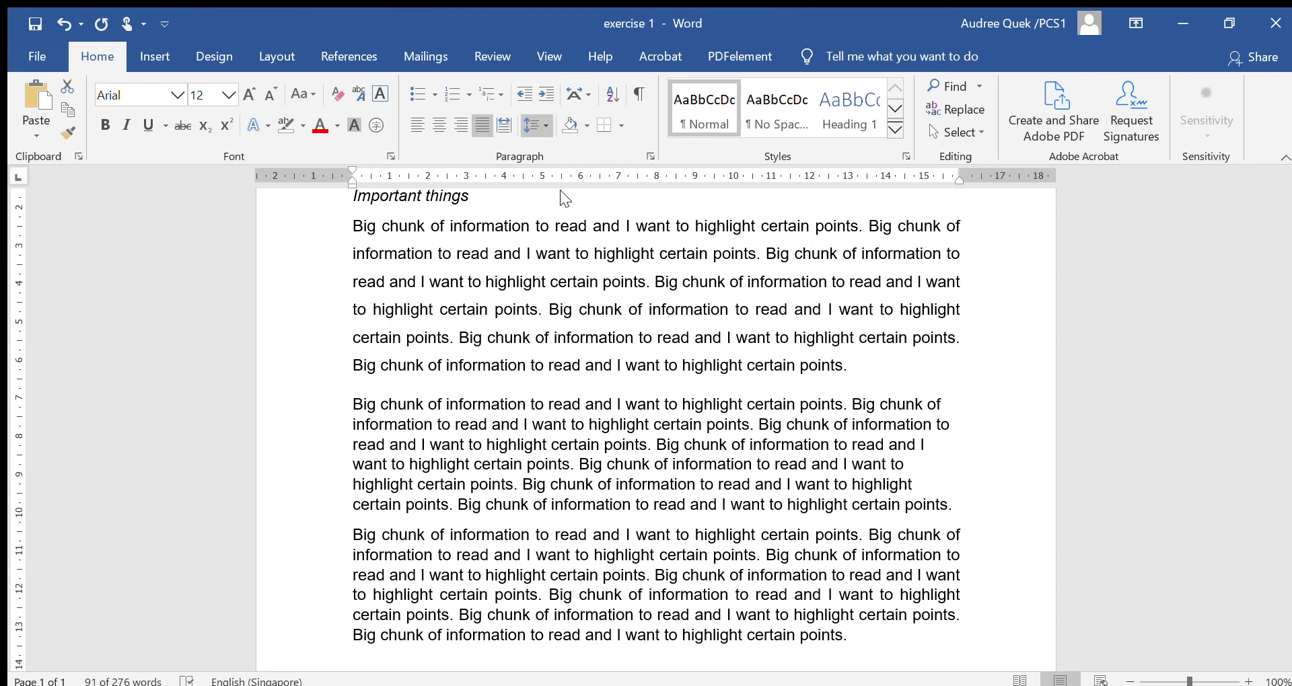
click(560, 190)
click(636, 268)
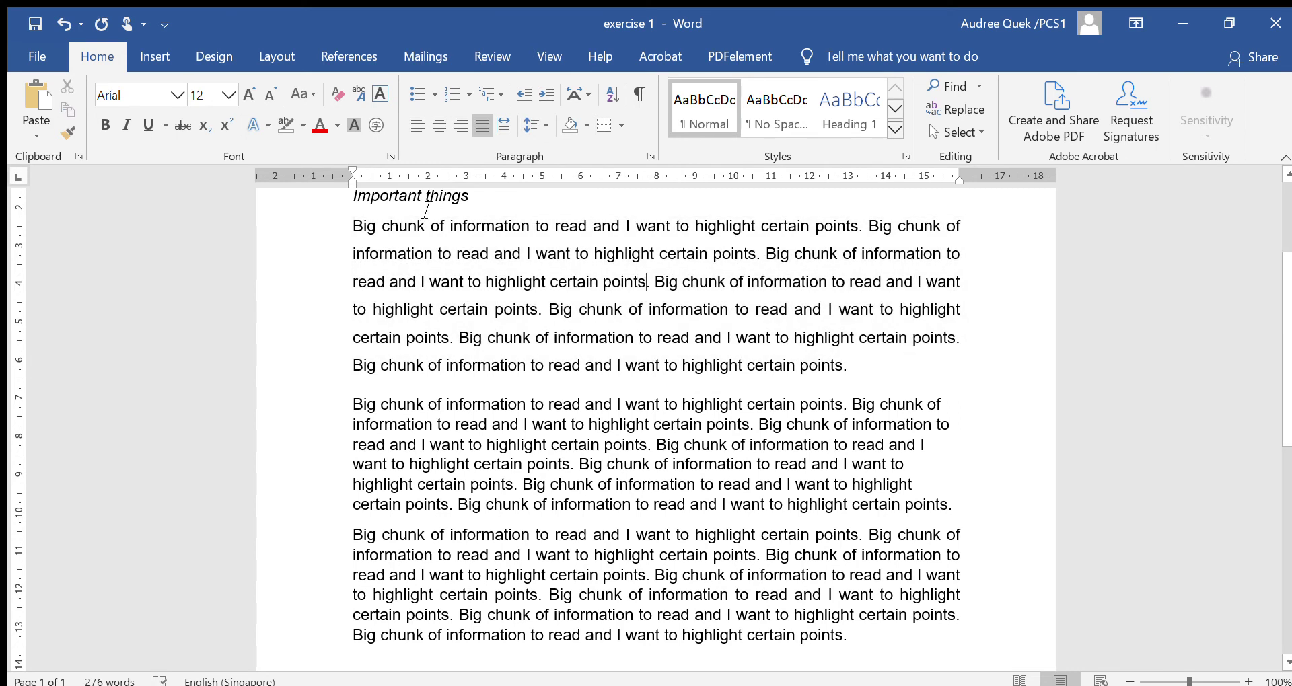
drag(374, 231, 945, 232)
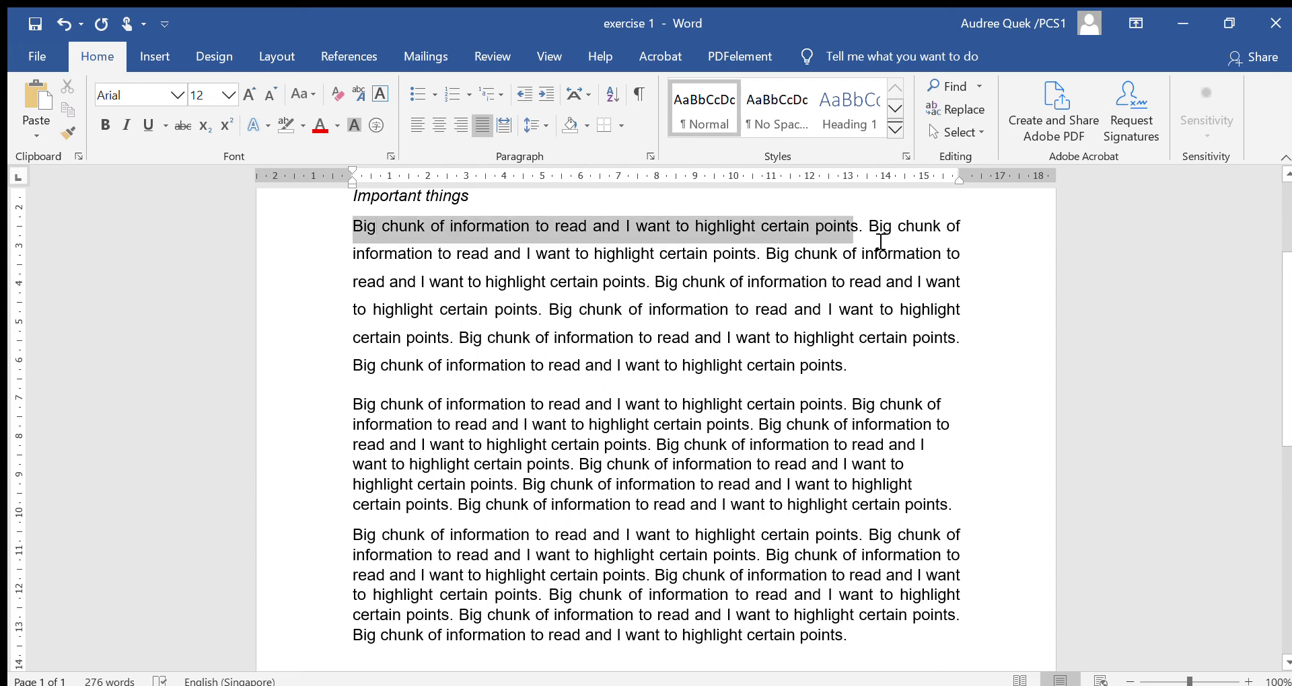
click(774, 338)
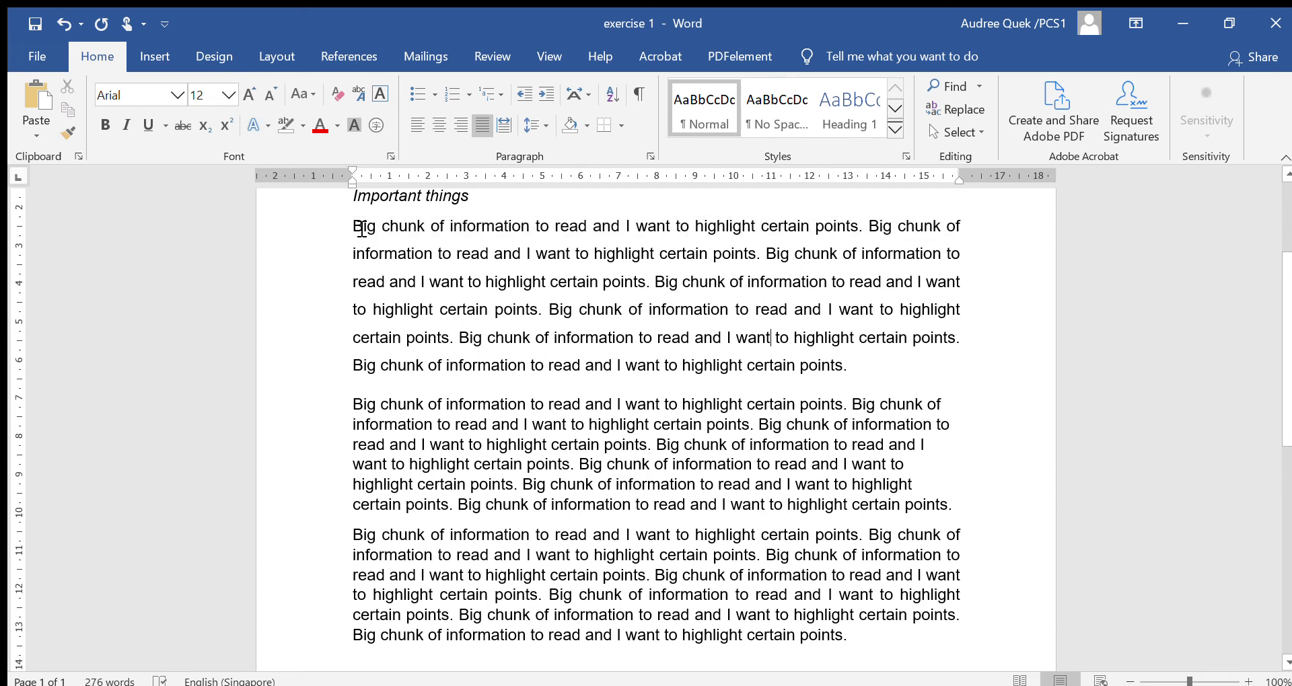
triple_click(471, 251)
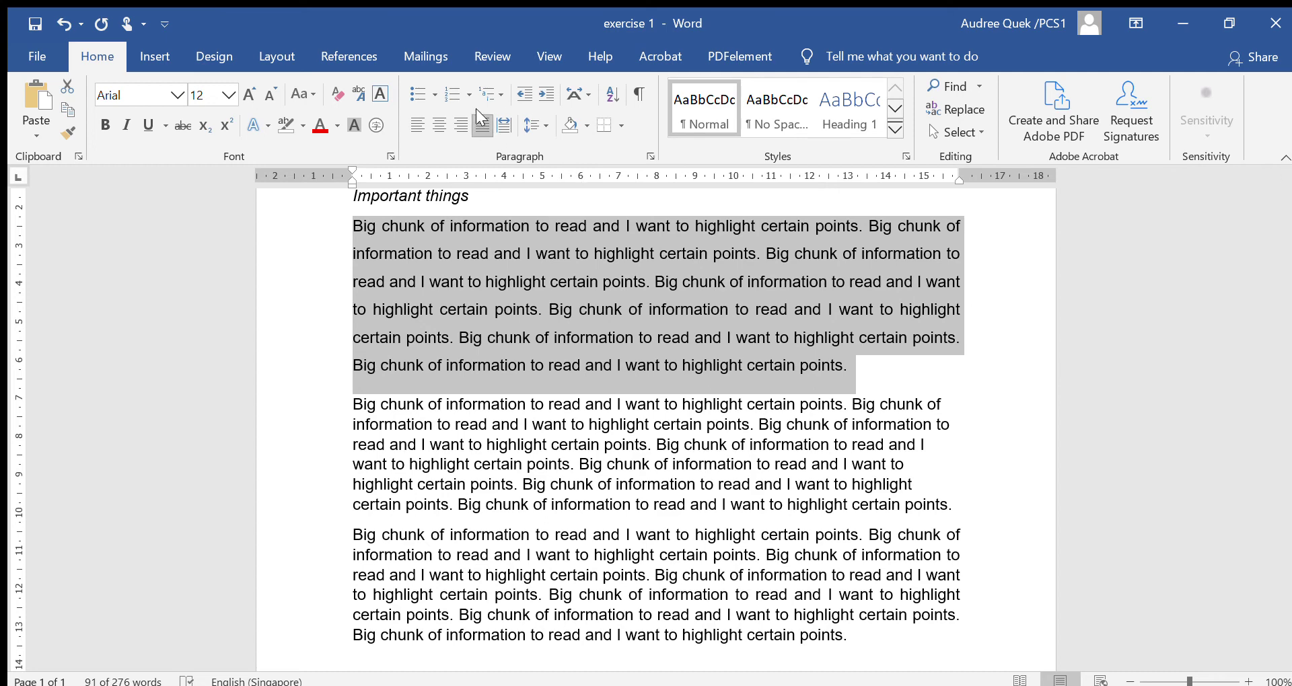
click(536, 125)
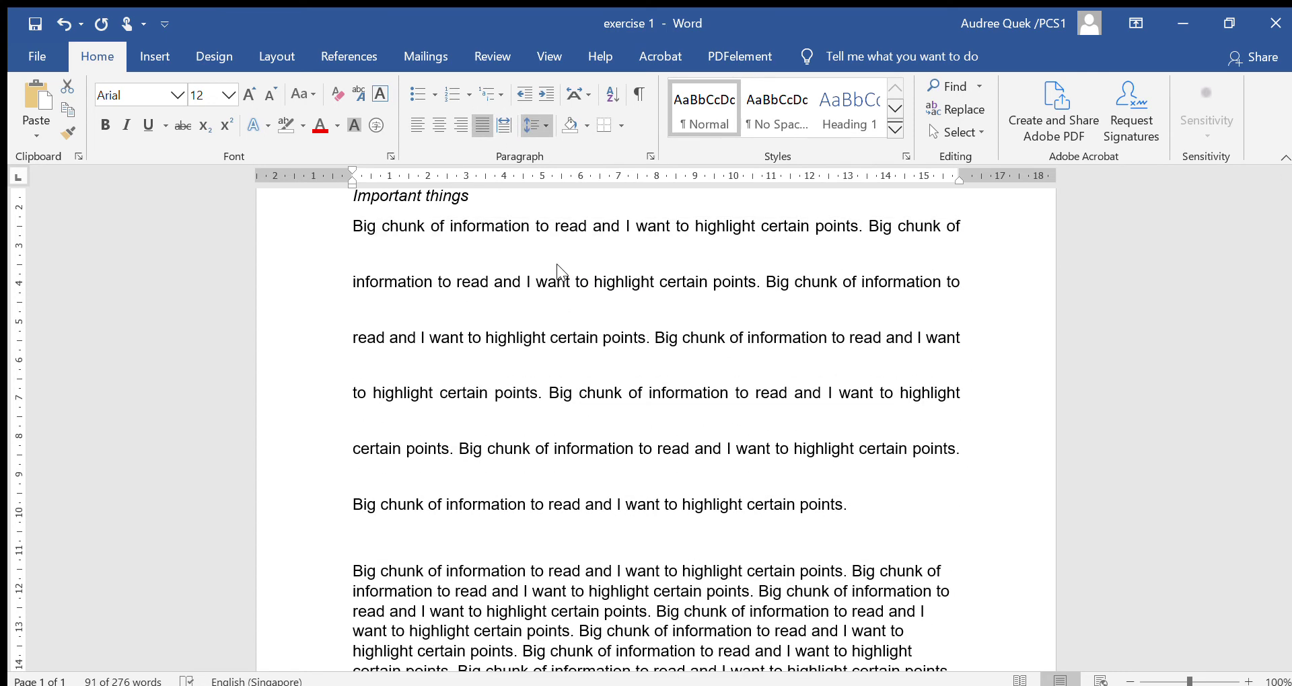
click(556, 264)
click(586, 365)
scroll(586, 365, up, 3)
scroll(607, 374, down, 3)
scroll(596, 371, up, 1)
click(592, 369)
scroll(597, 375, down, 1)
scroll(842, 499, up, 2)
mouse_move(349, 306)
mouse_down()
mouse_move(831, 601)
mouse_move(850, 583)
mouse_up()
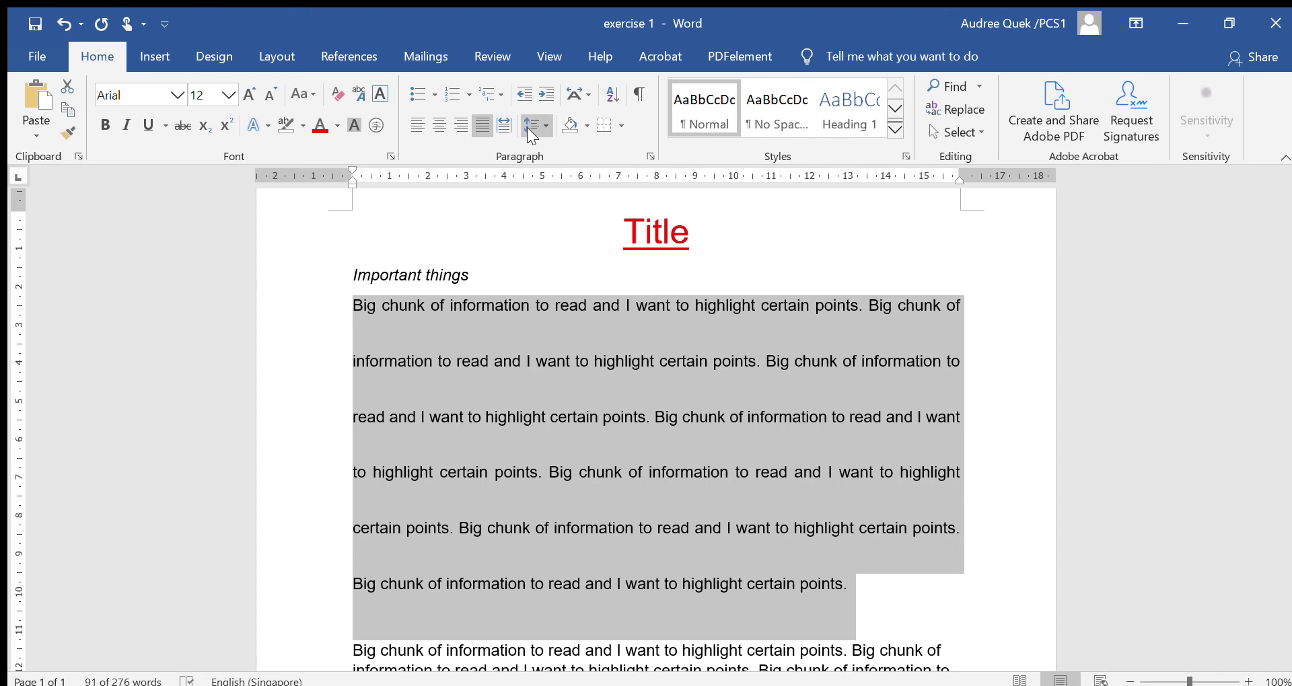
key(ctrl+5)
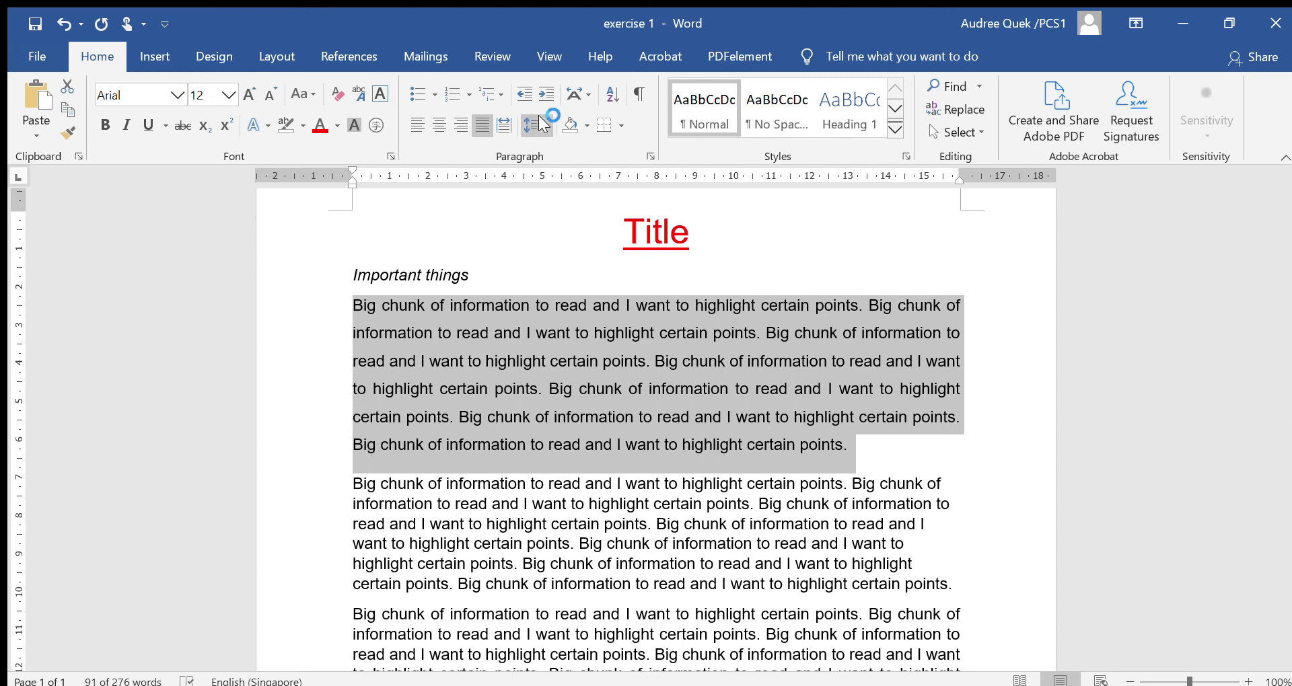
key(ctrl+z)
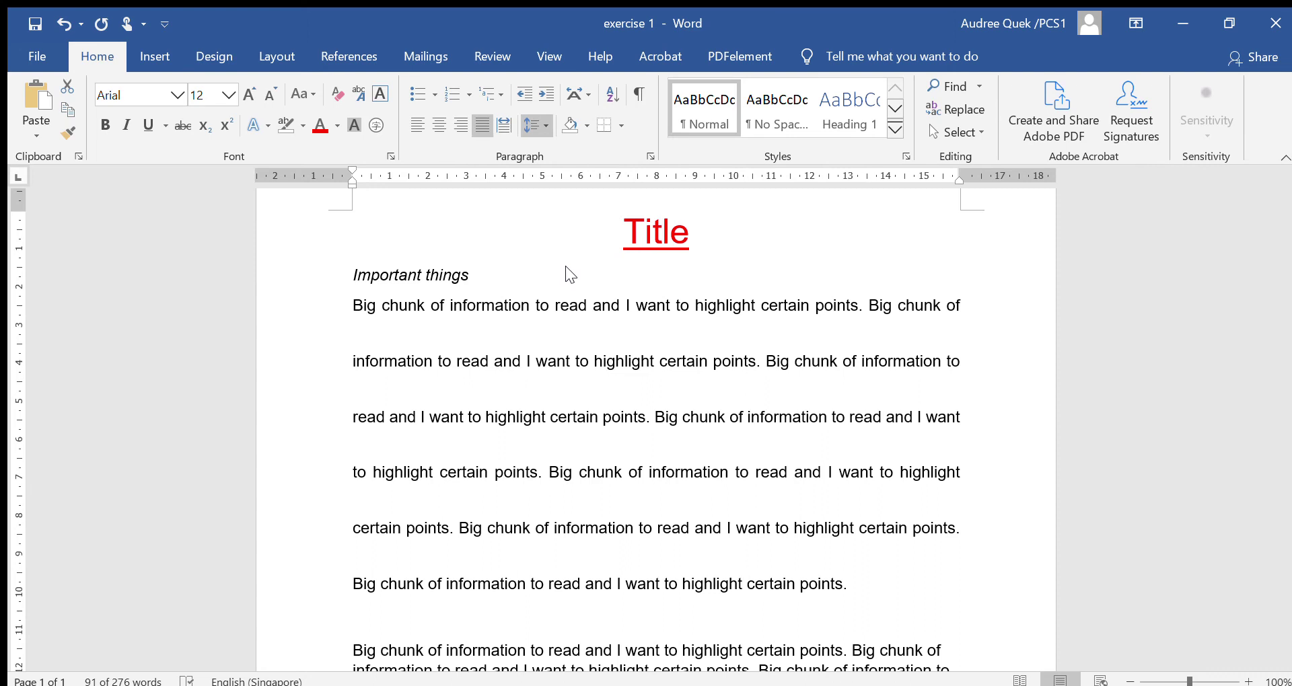
key(ctrl+y)
key(ctrl+z)
key(ctrl+y)
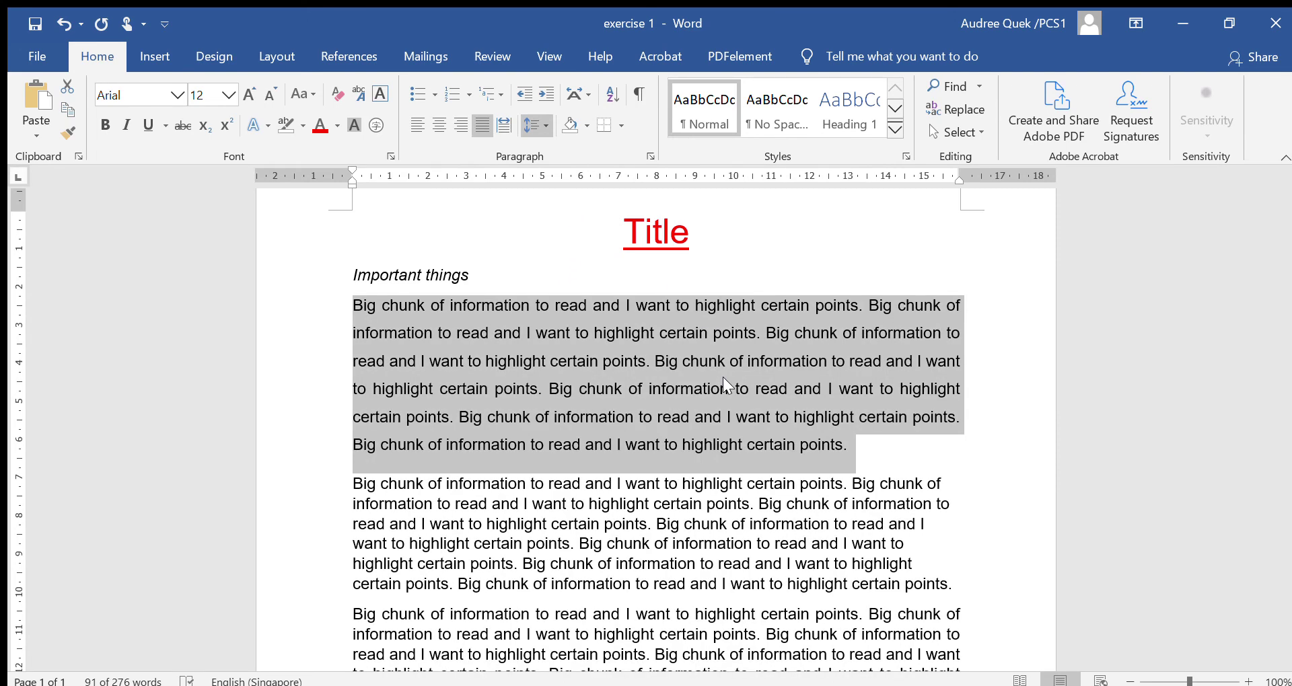
click(832, 415)
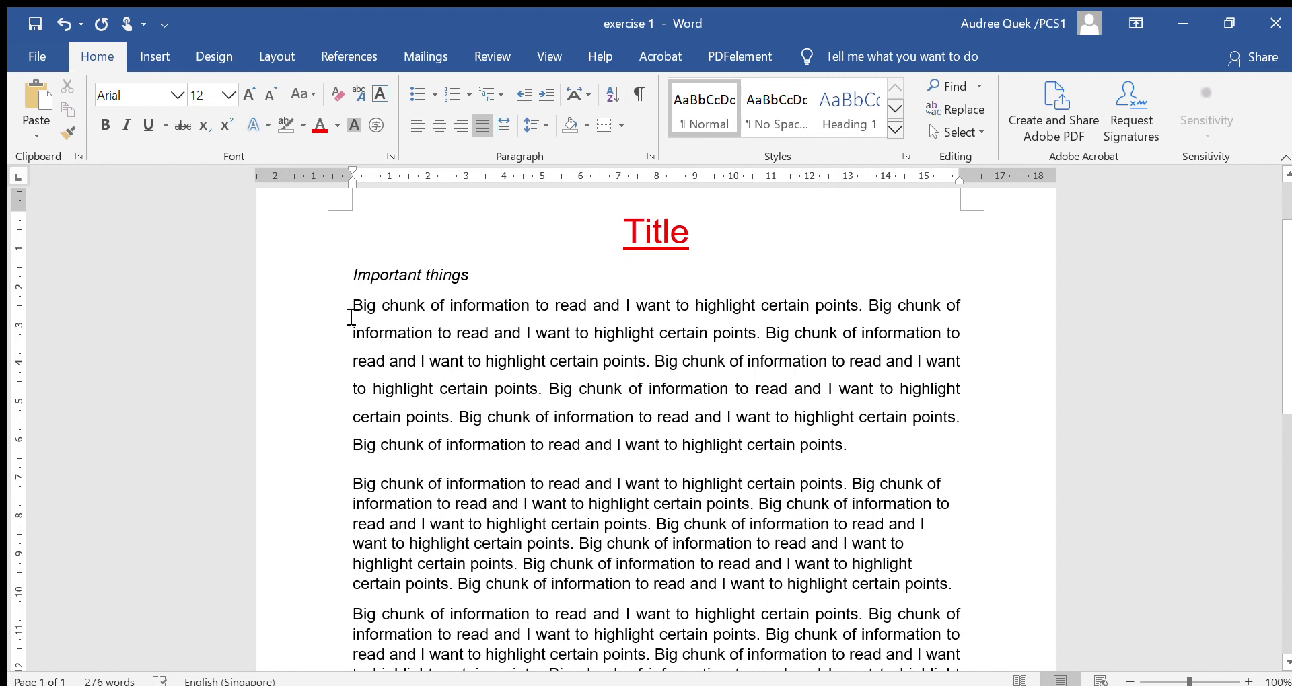
drag(354, 317, 895, 443)
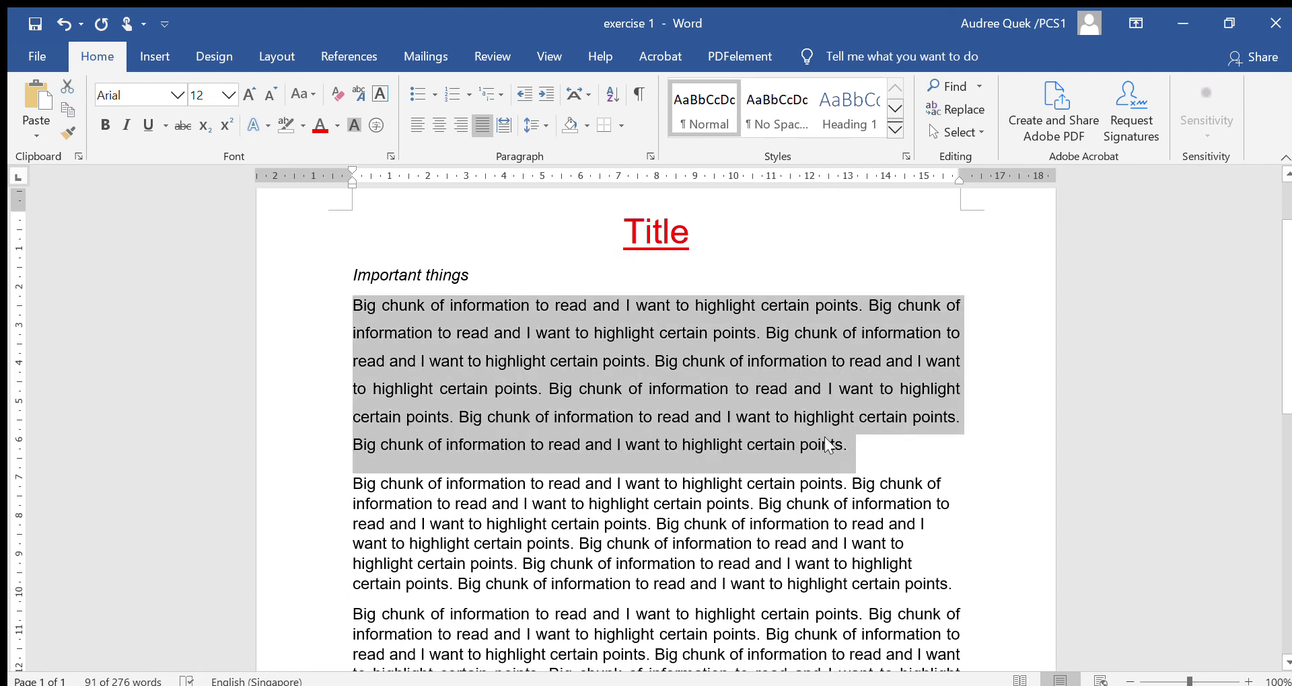
click(845, 444)
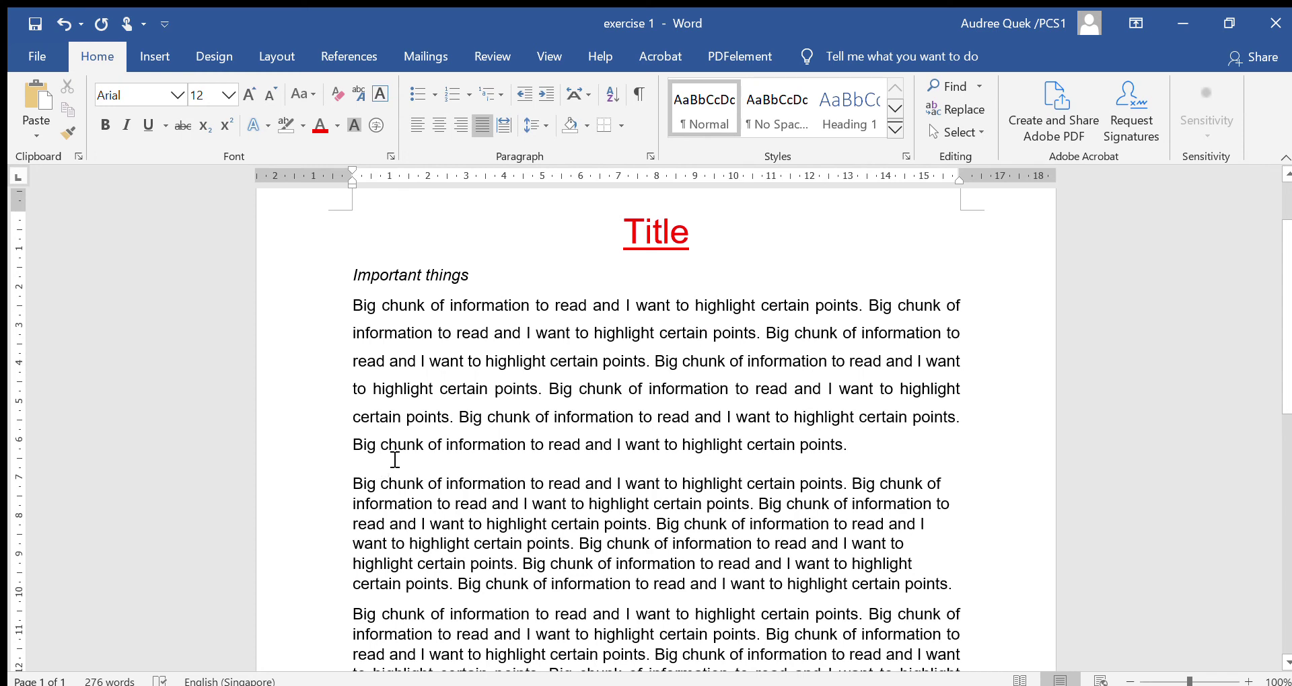
key(Down)
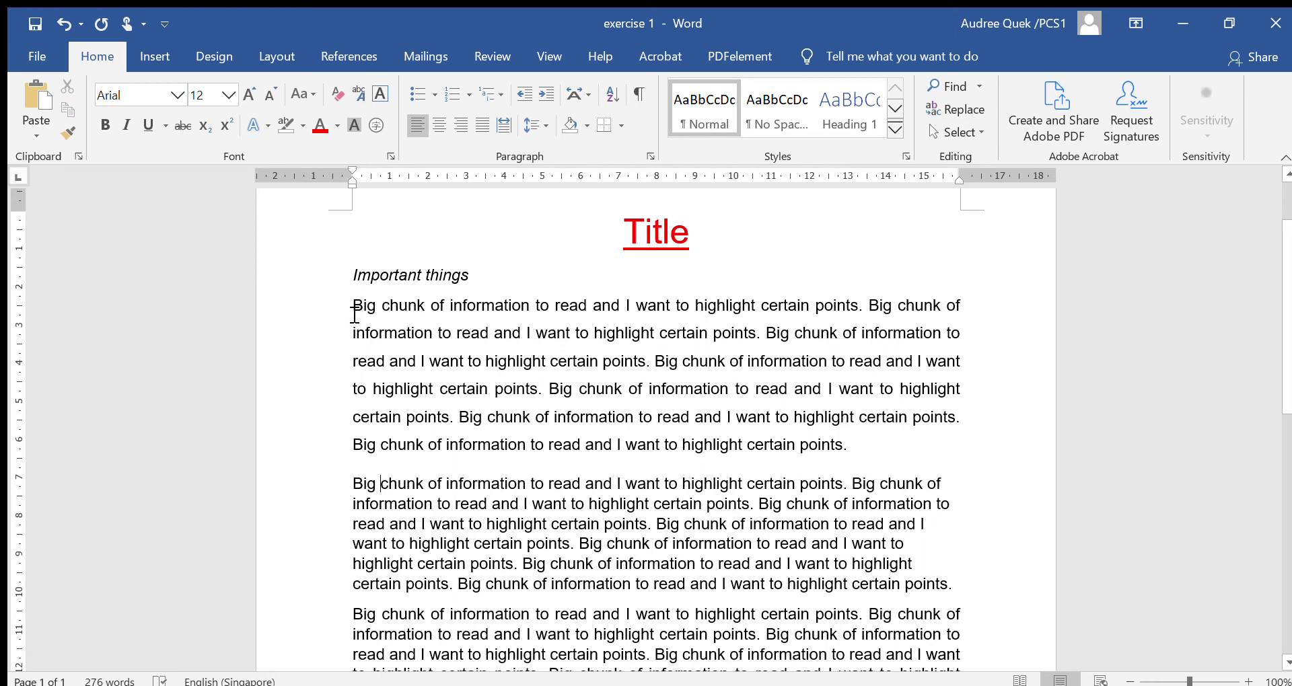
drag(353, 311, 520, 334)
drag(641, 357, 842, 444)
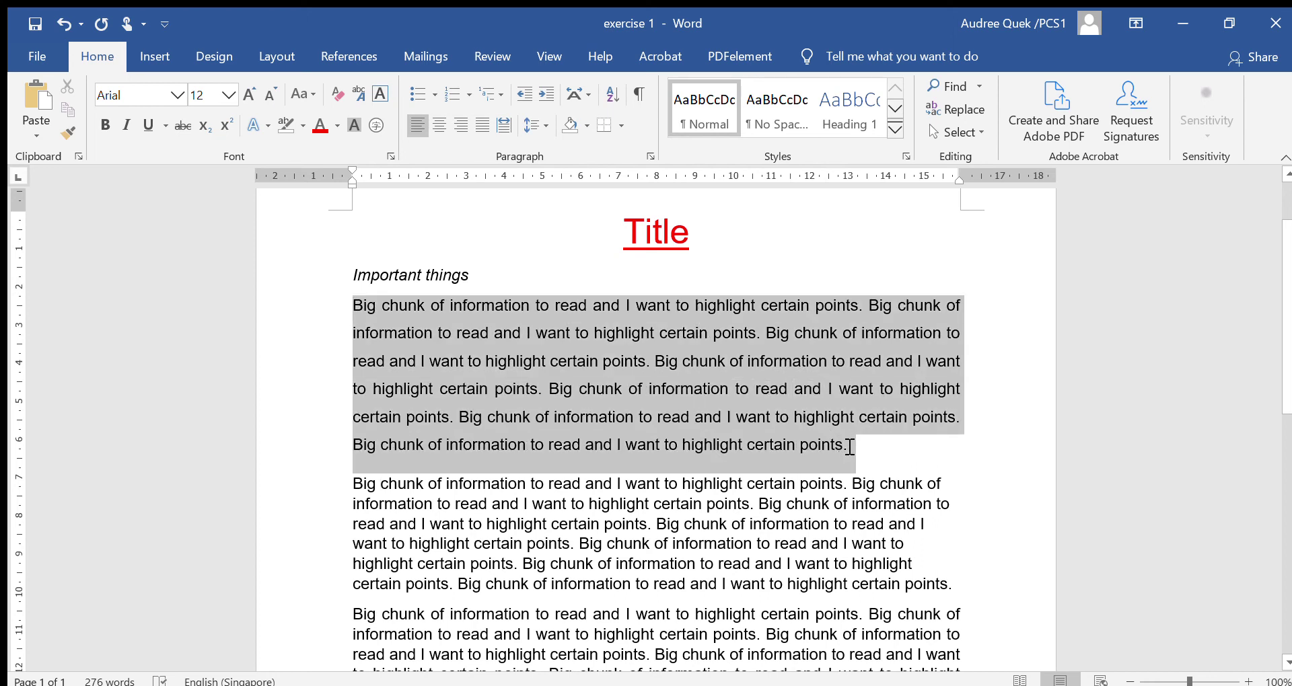
click(832, 437)
mouse_move(862, 452)
mouse_down()
mouse_move(389, 355)
mouse_move(342, 315)
mouse_up()
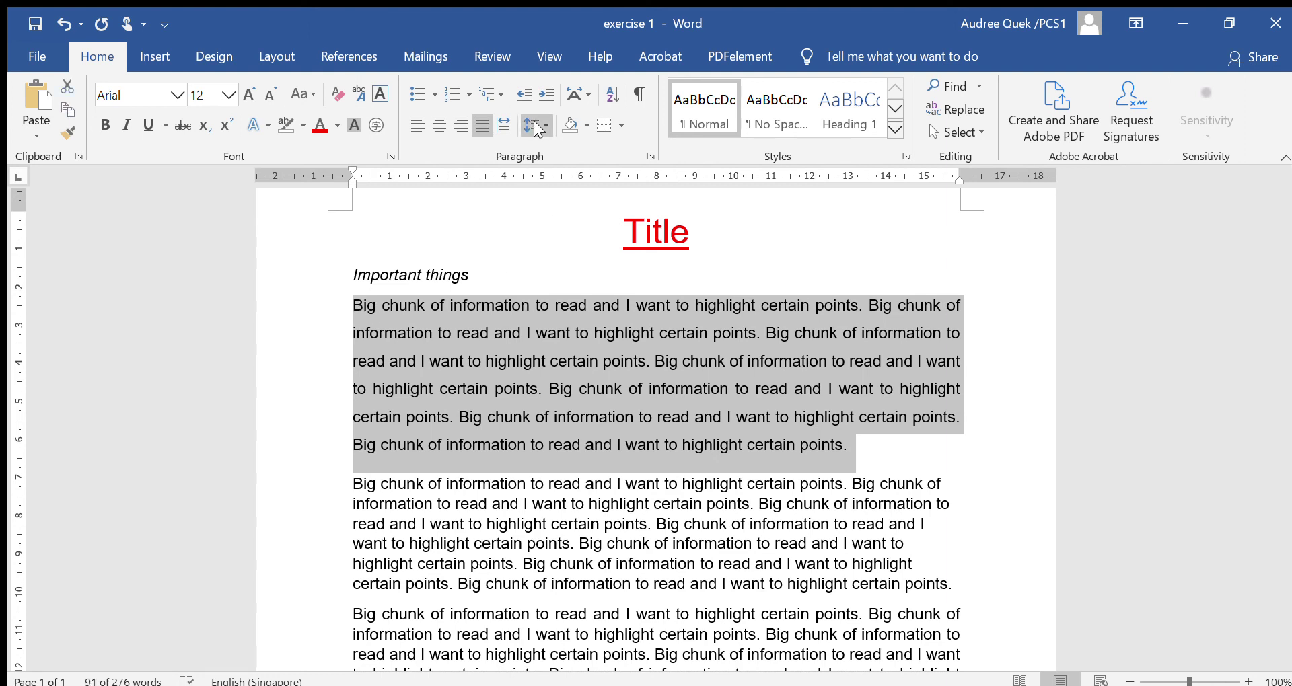
click(536, 325)
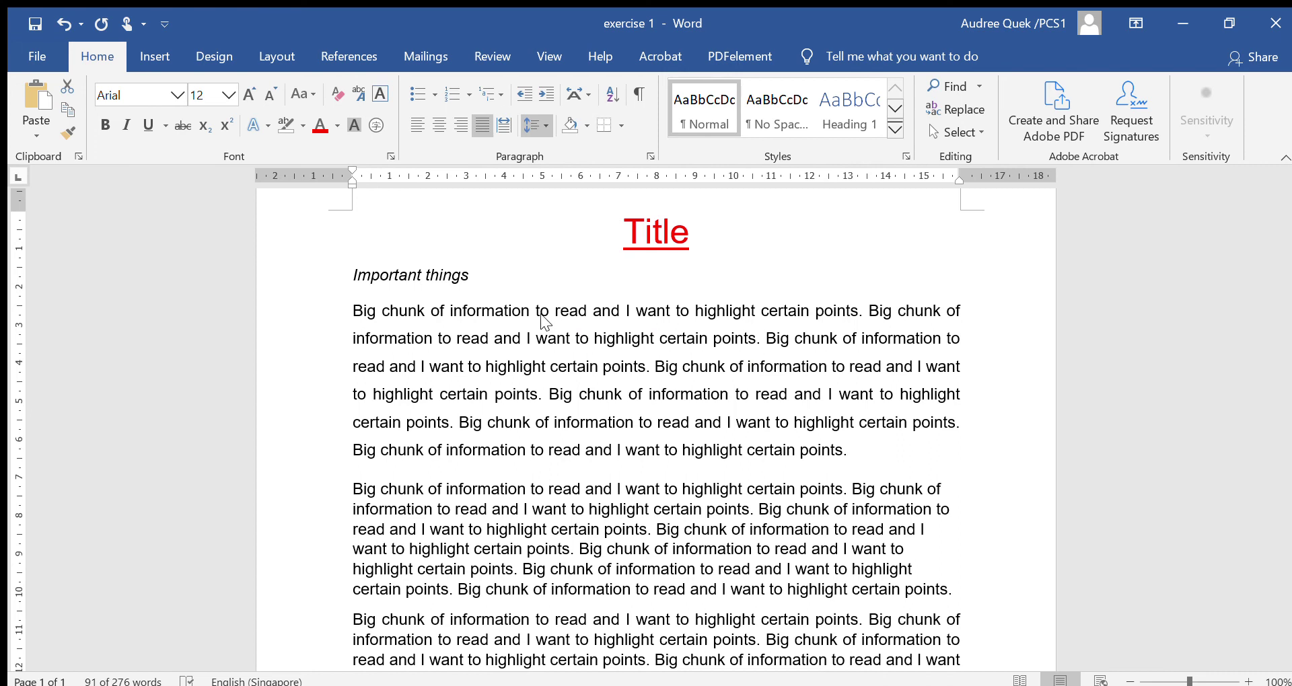
key(ctrl+z)
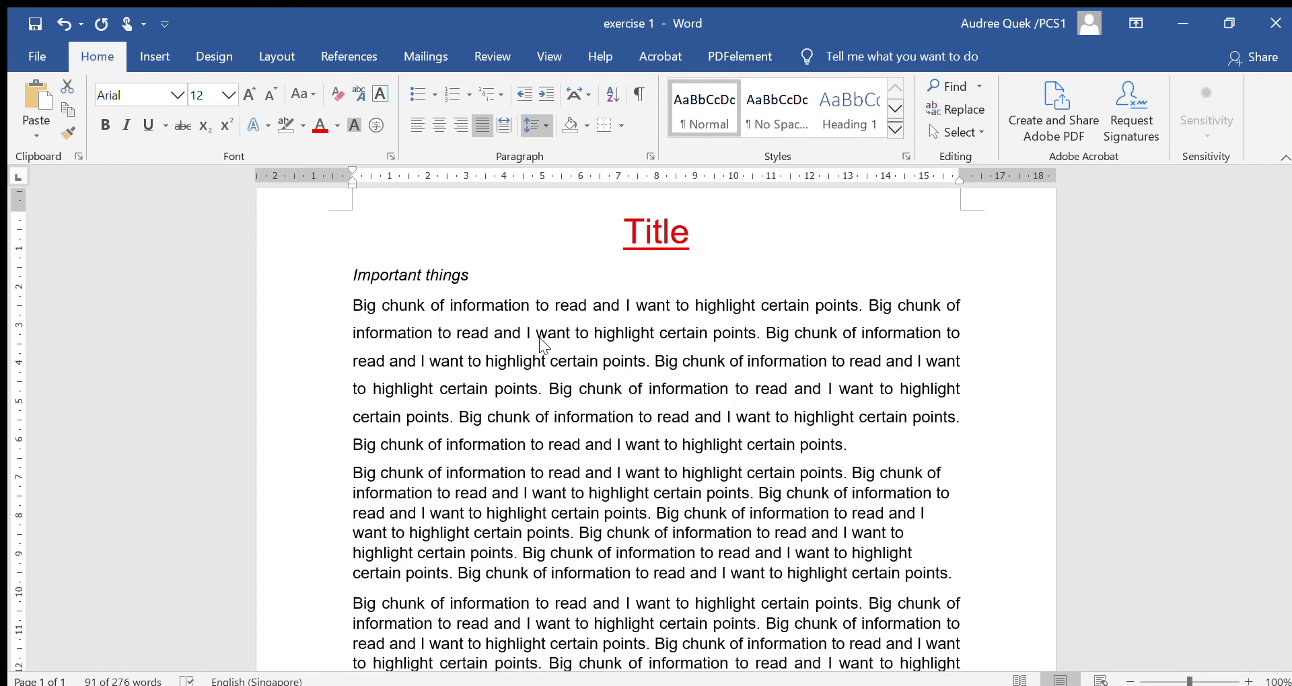
key(ctrl+y)
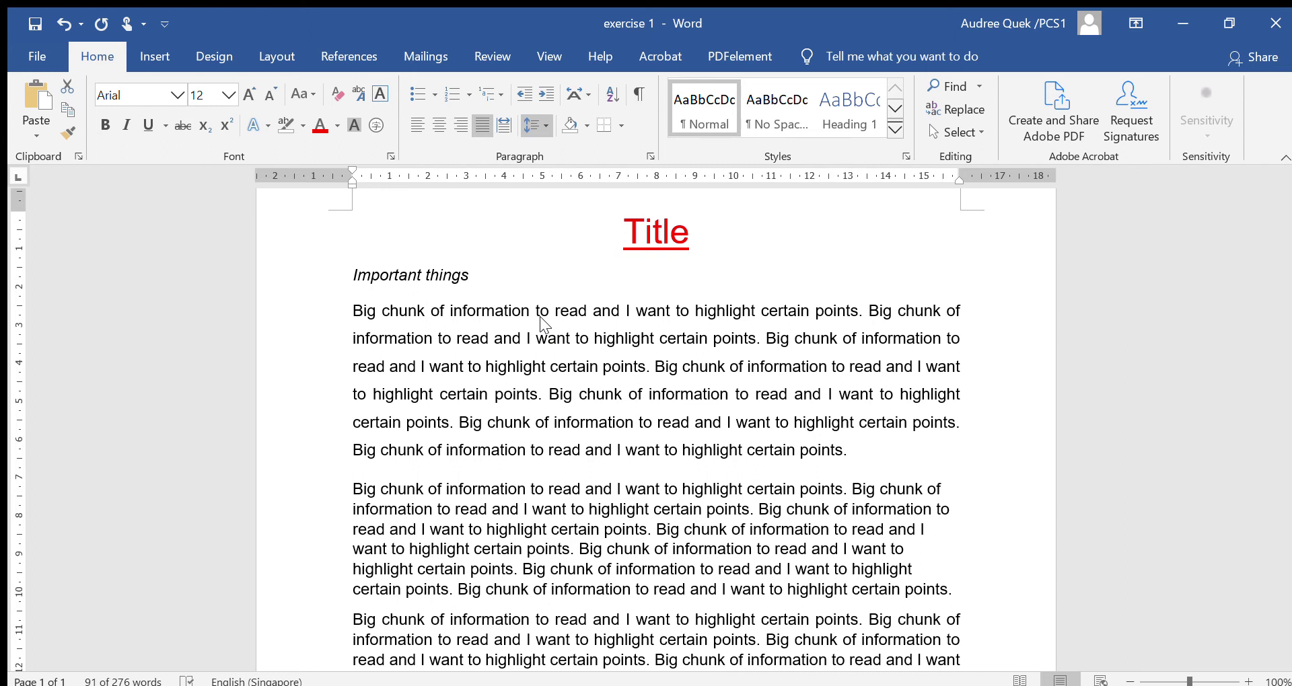
key(ctrl+z)
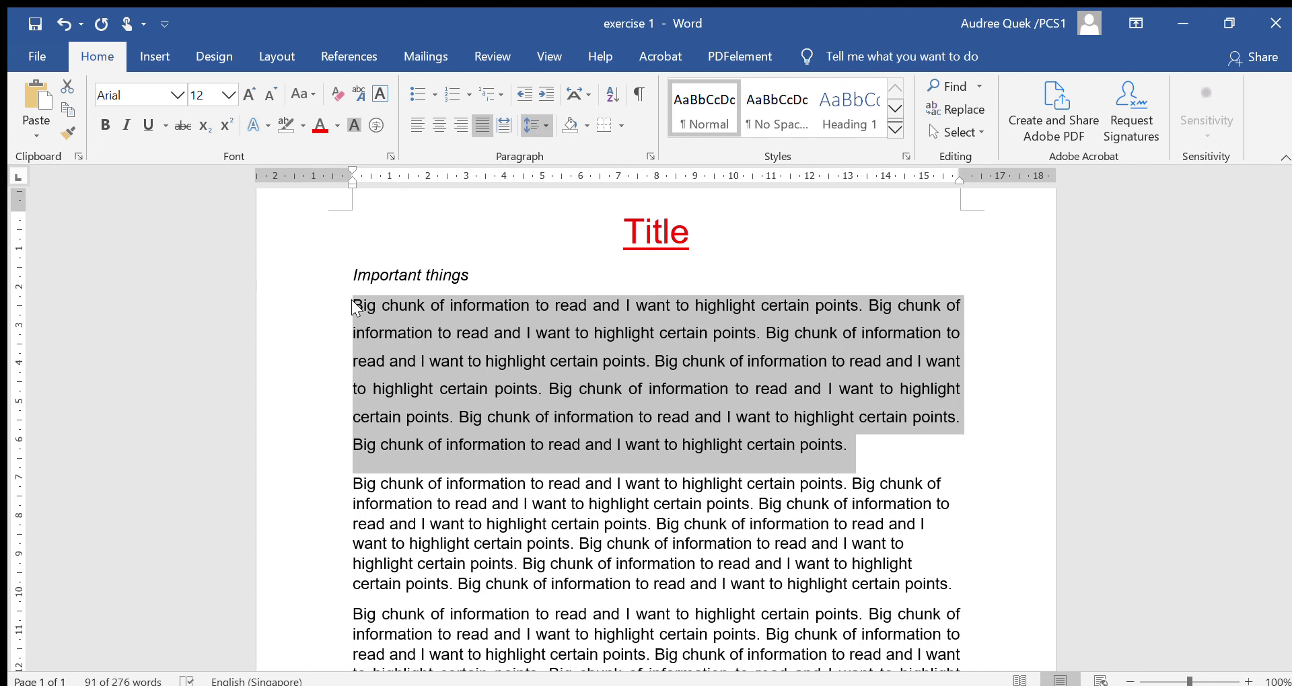
key(ctrl+y)
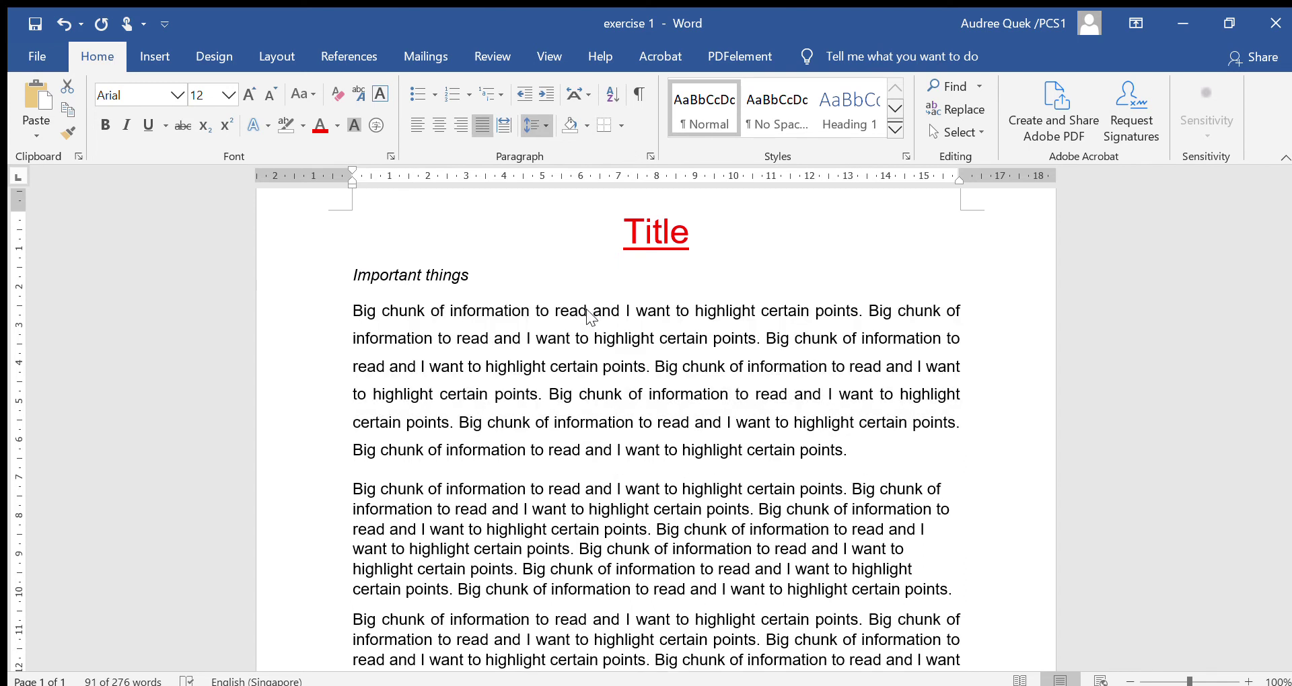
triple_click(590, 316)
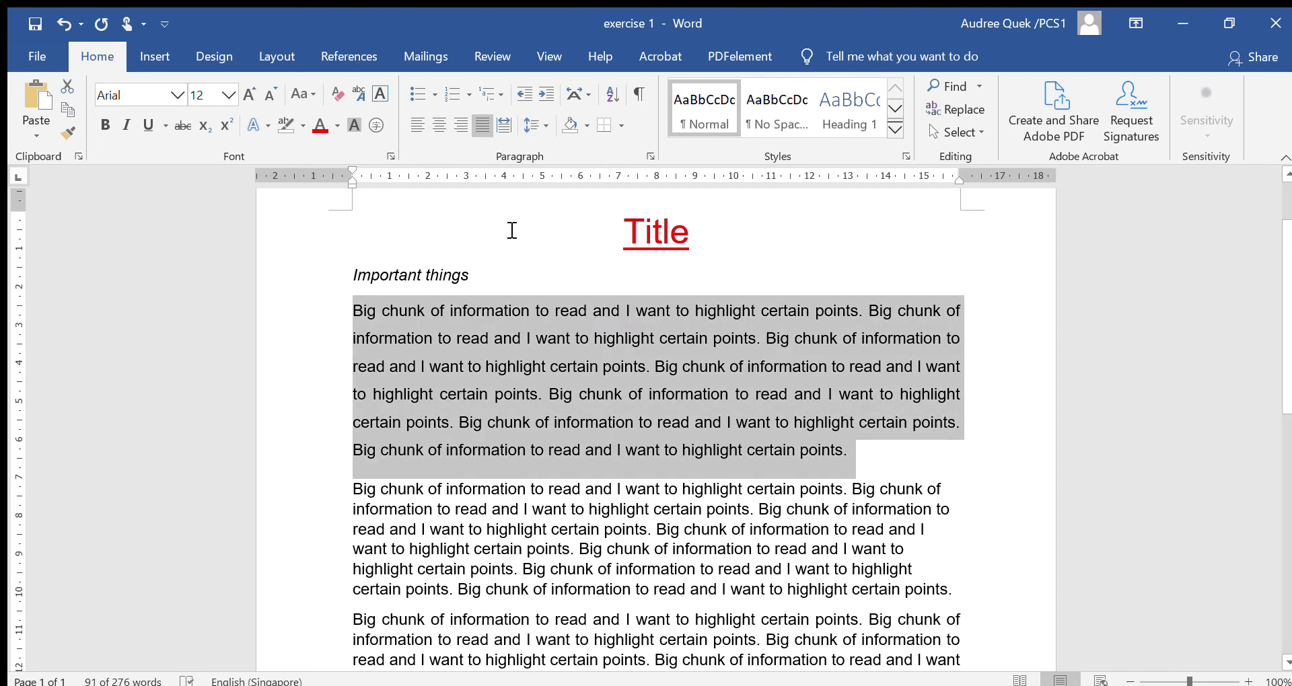
key(ctrl+z)
key(ctrl+y)
triple_click(601, 313)
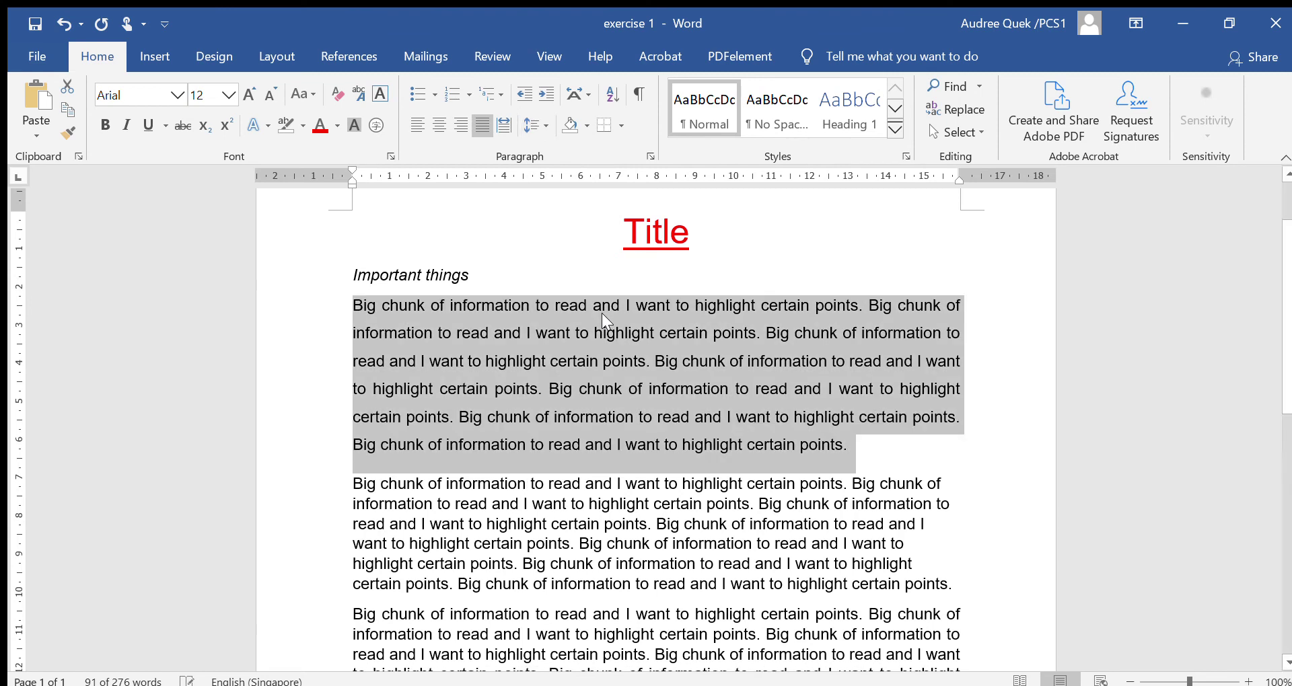
key(ctrl+z)
key(ctrl+y)
key(ctrl+z)
key(ctrl+y)
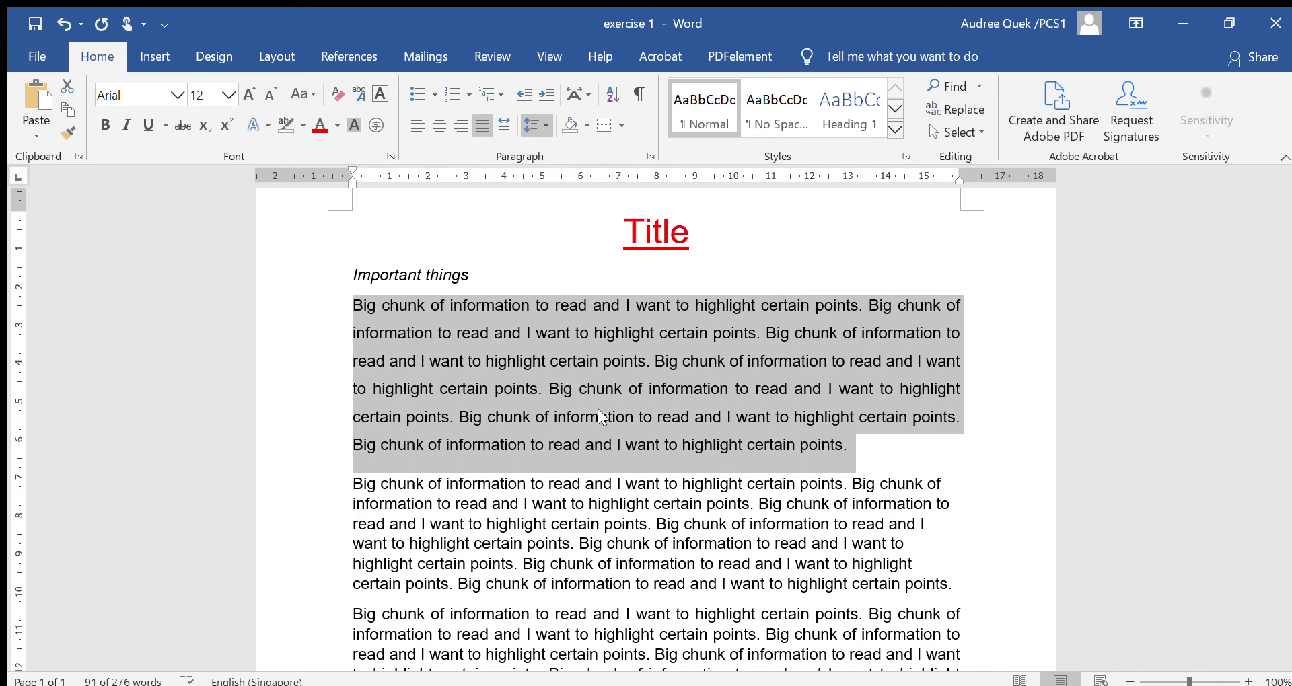
key(ctrl+z)
triple_click(560, 341)
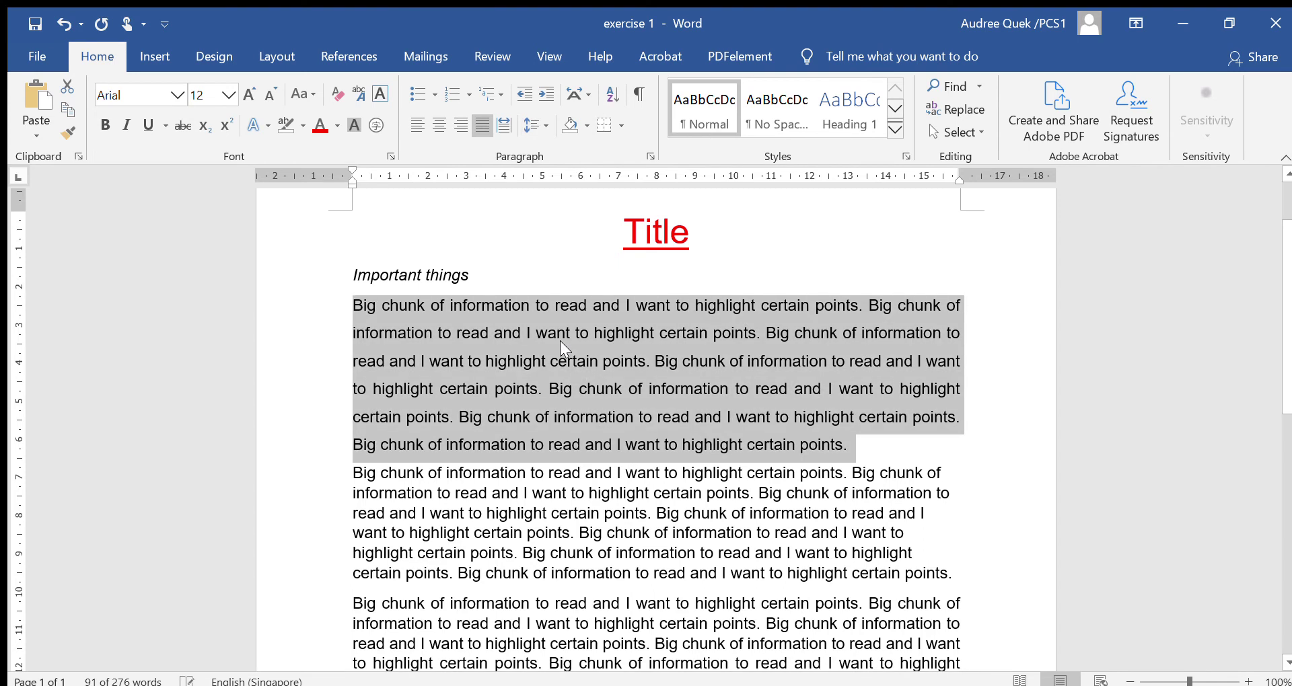
click(518, 444)
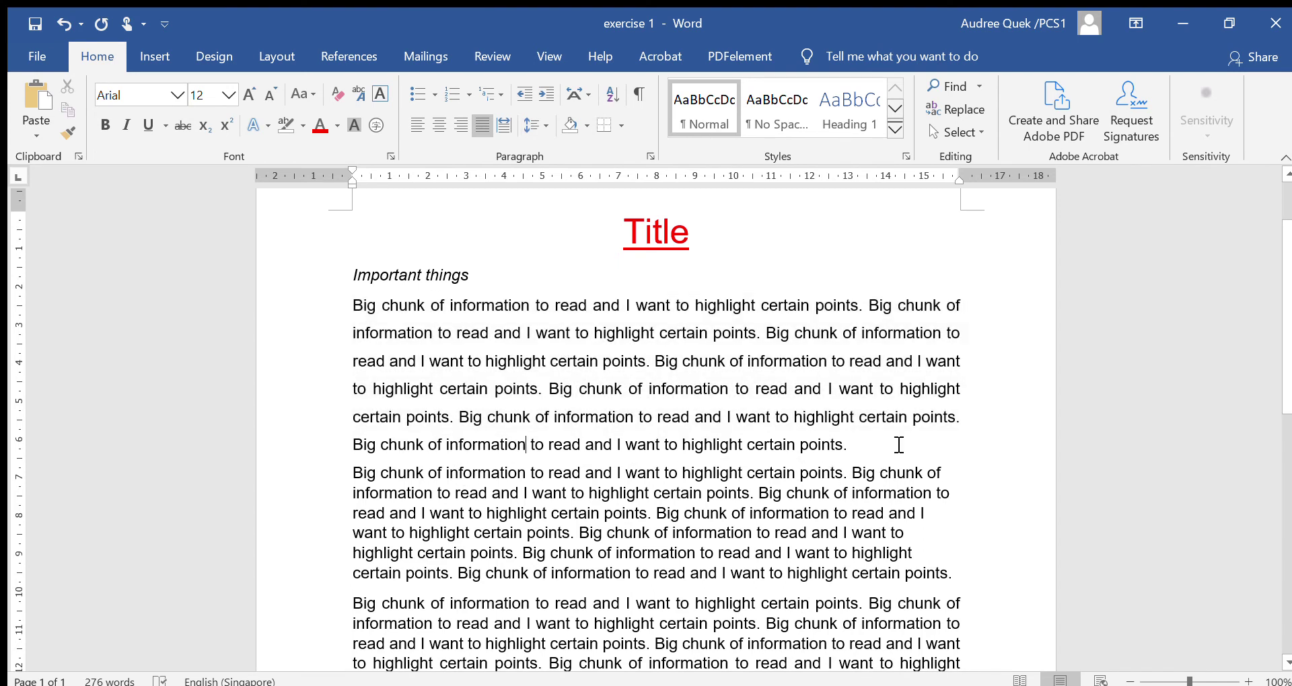
drag(864, 454, 344, 313)
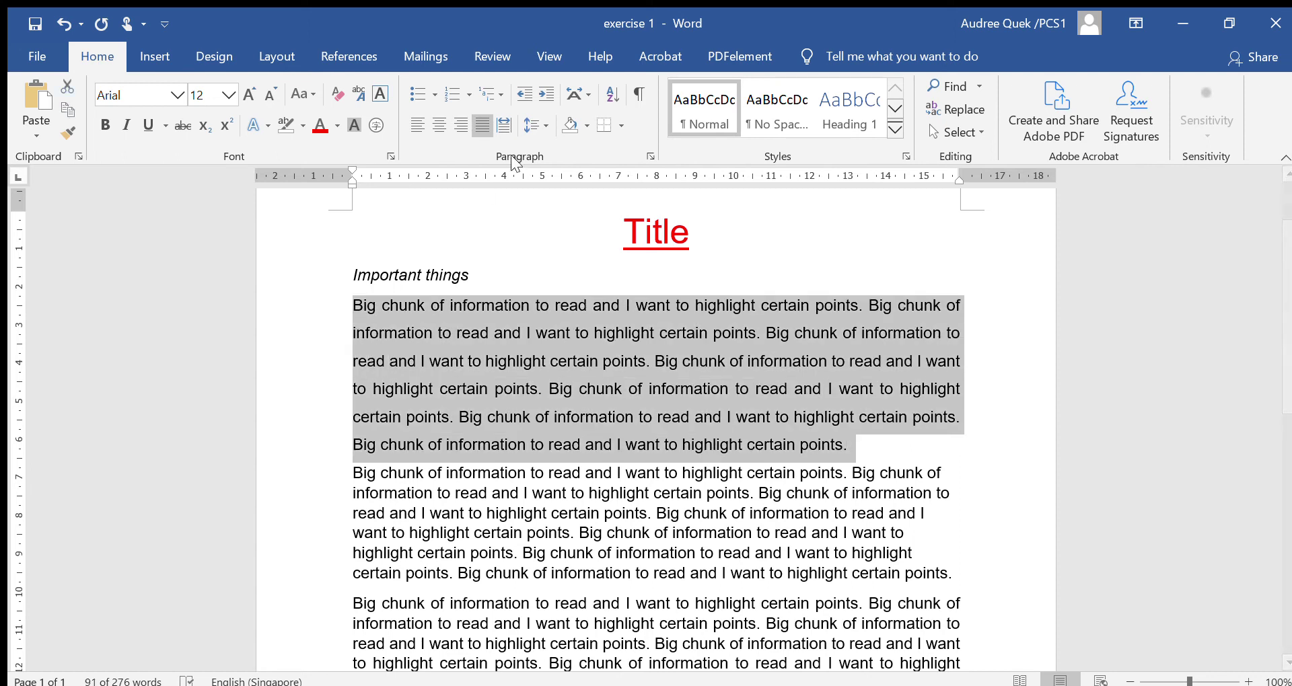
click(532, 125)
click(551, 317)
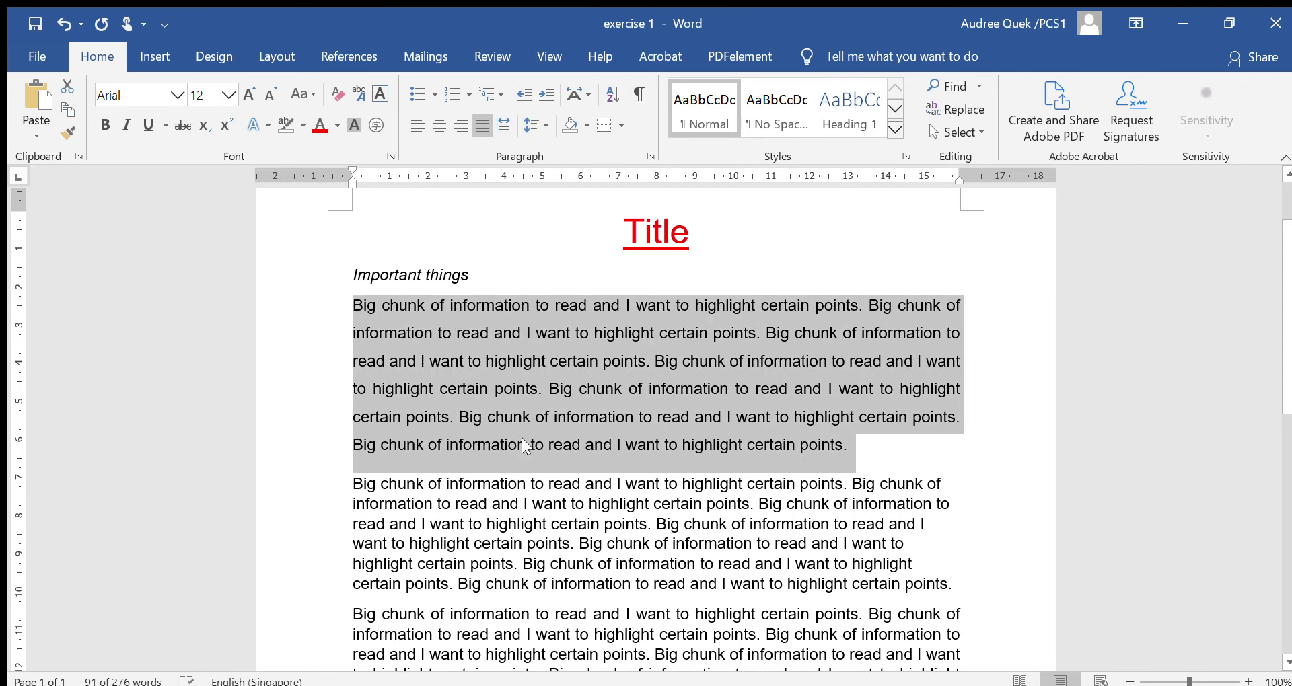
click(442, 466)
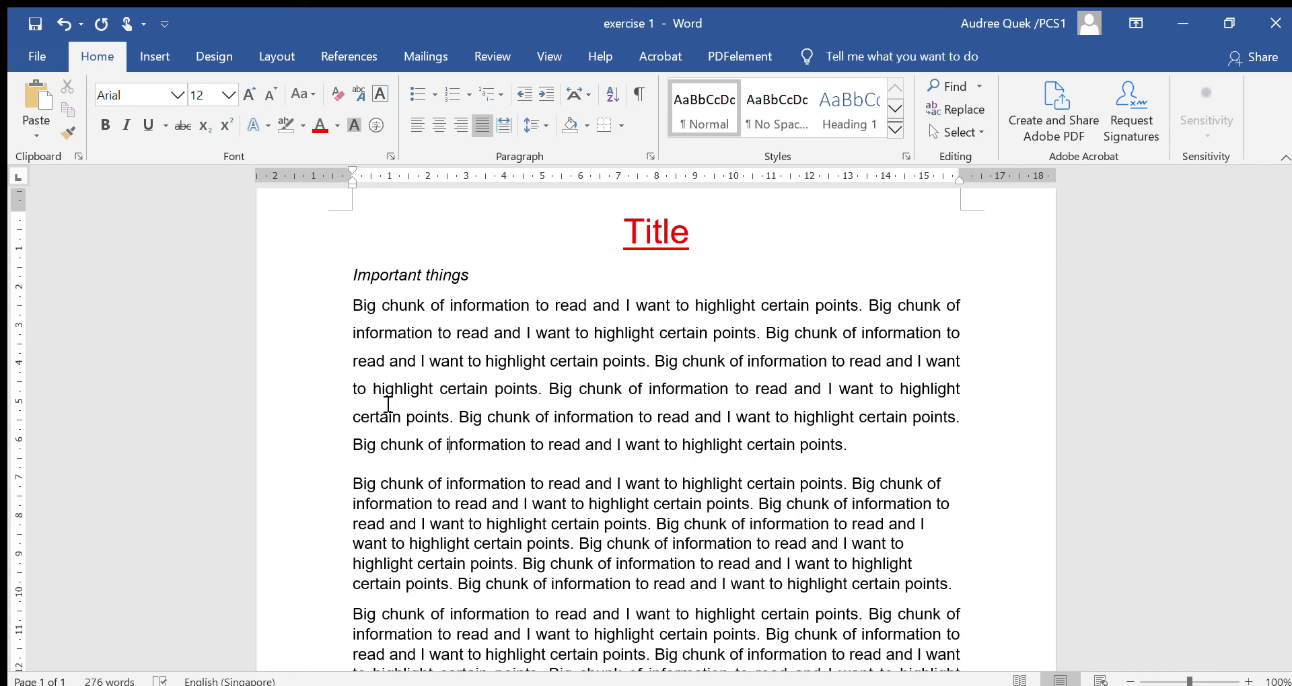
- Select the entire third body paragraph below the 1.5-spaced paragraph
scroll(388, 404, down, 3)
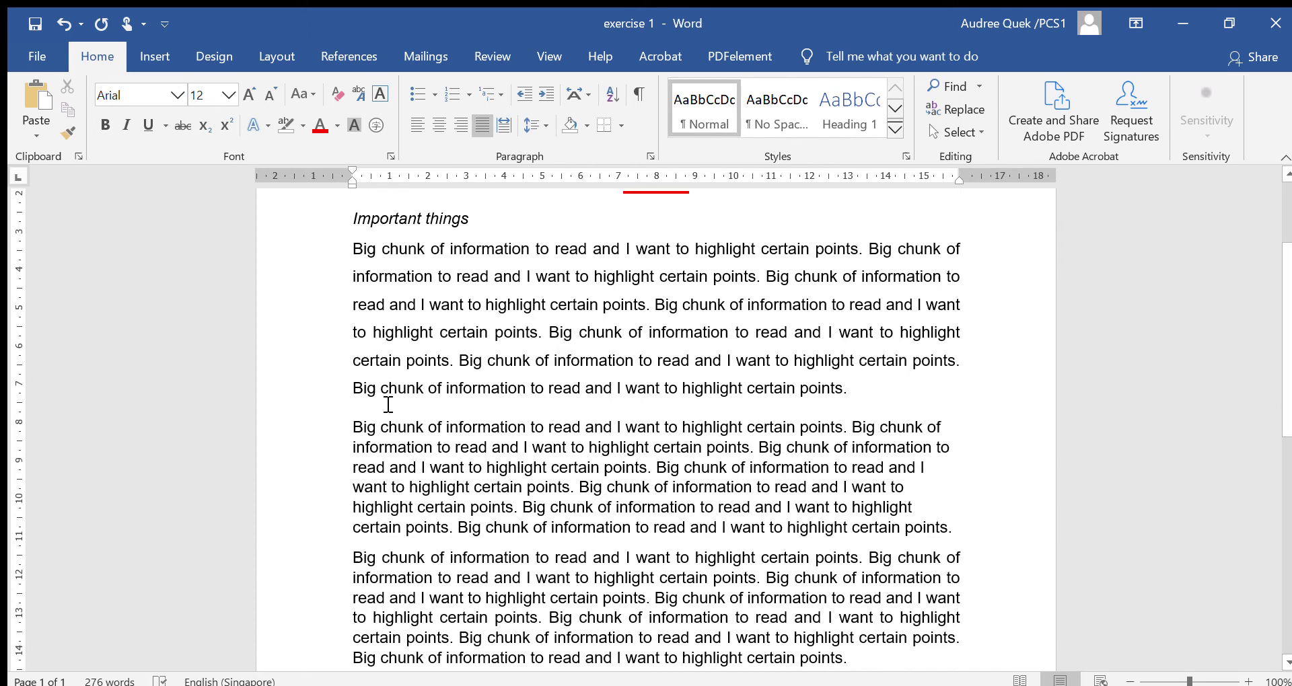
click(447, 372)
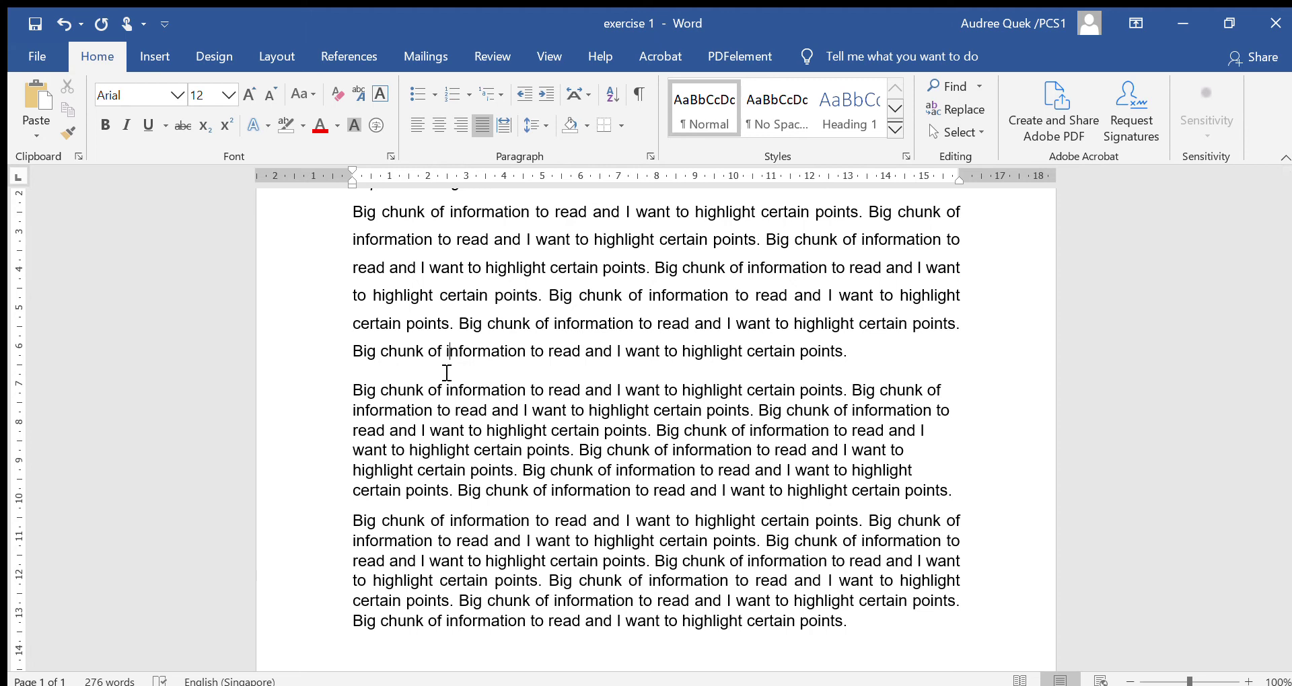
scroll(447, 373, up, 3)
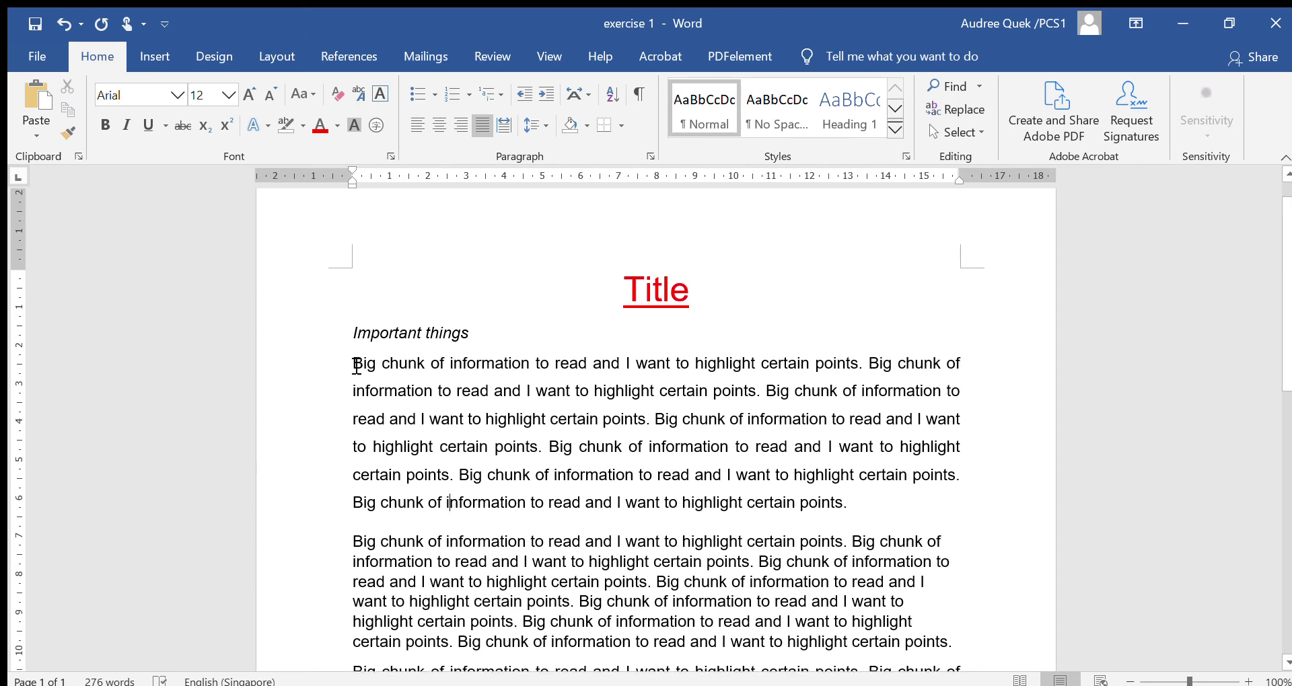
scroll(356, 366, down, 1)
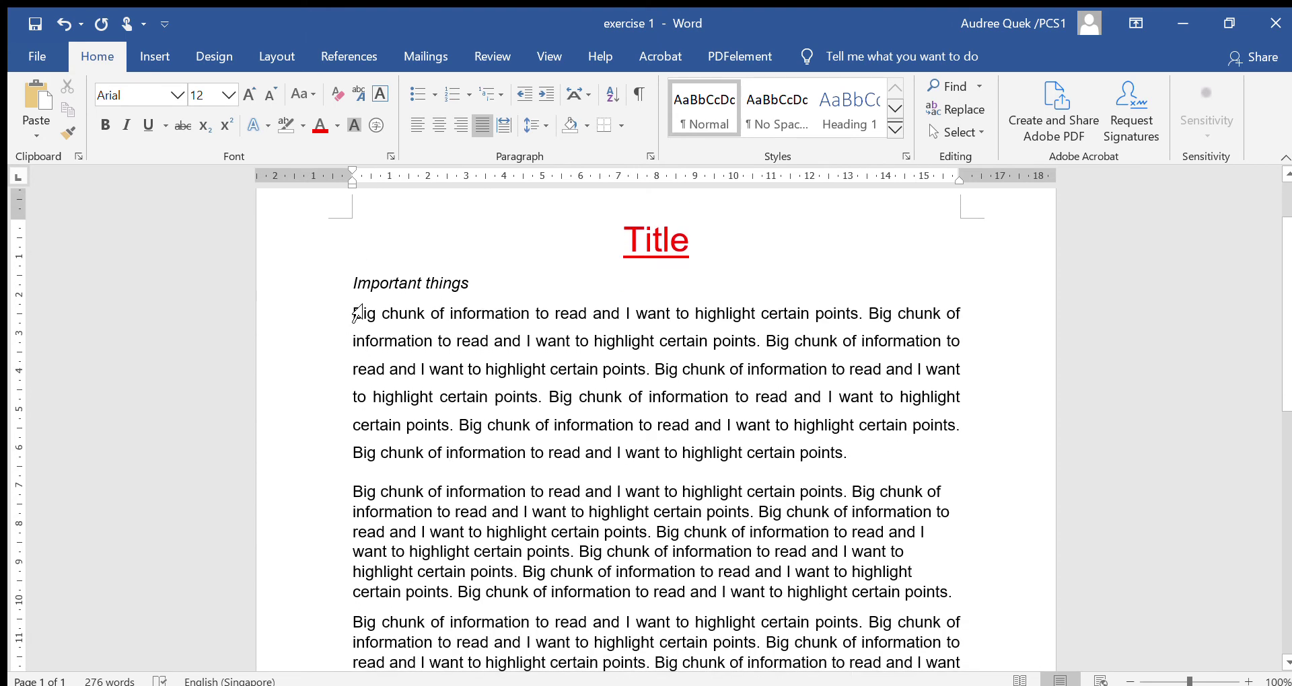
scroll(356, 316, down, 2)
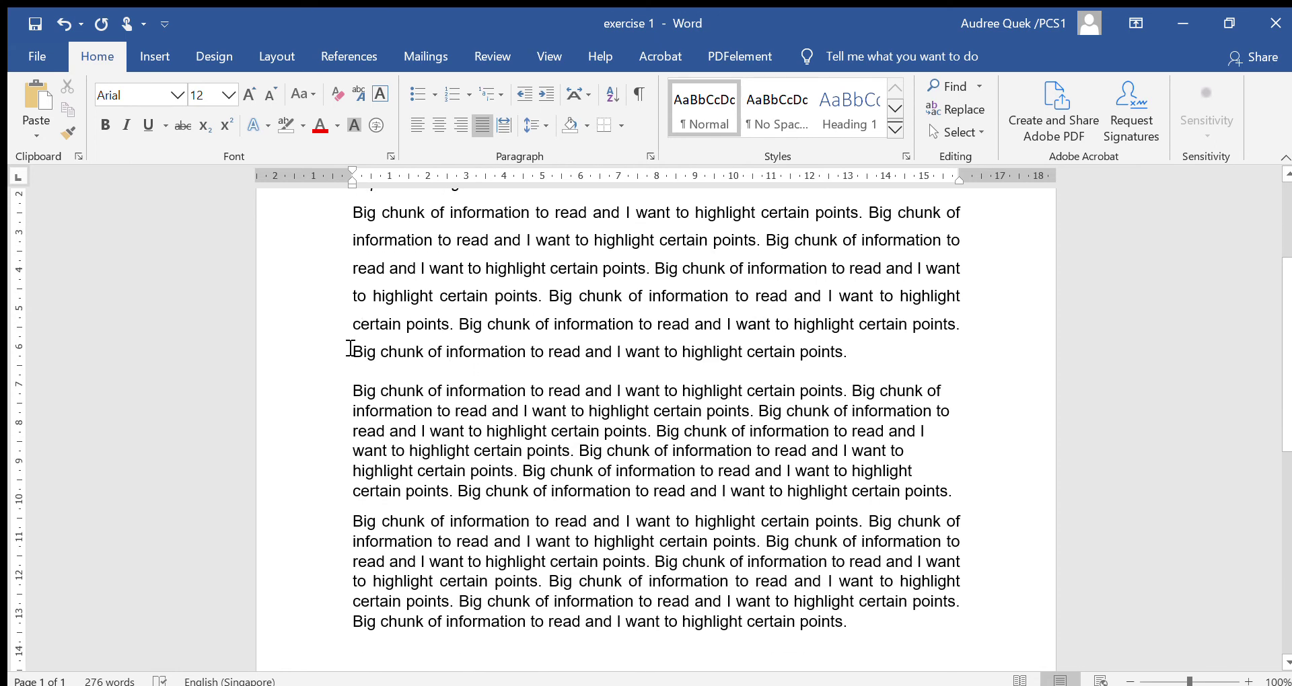
scroll(355, 398, down, 2)
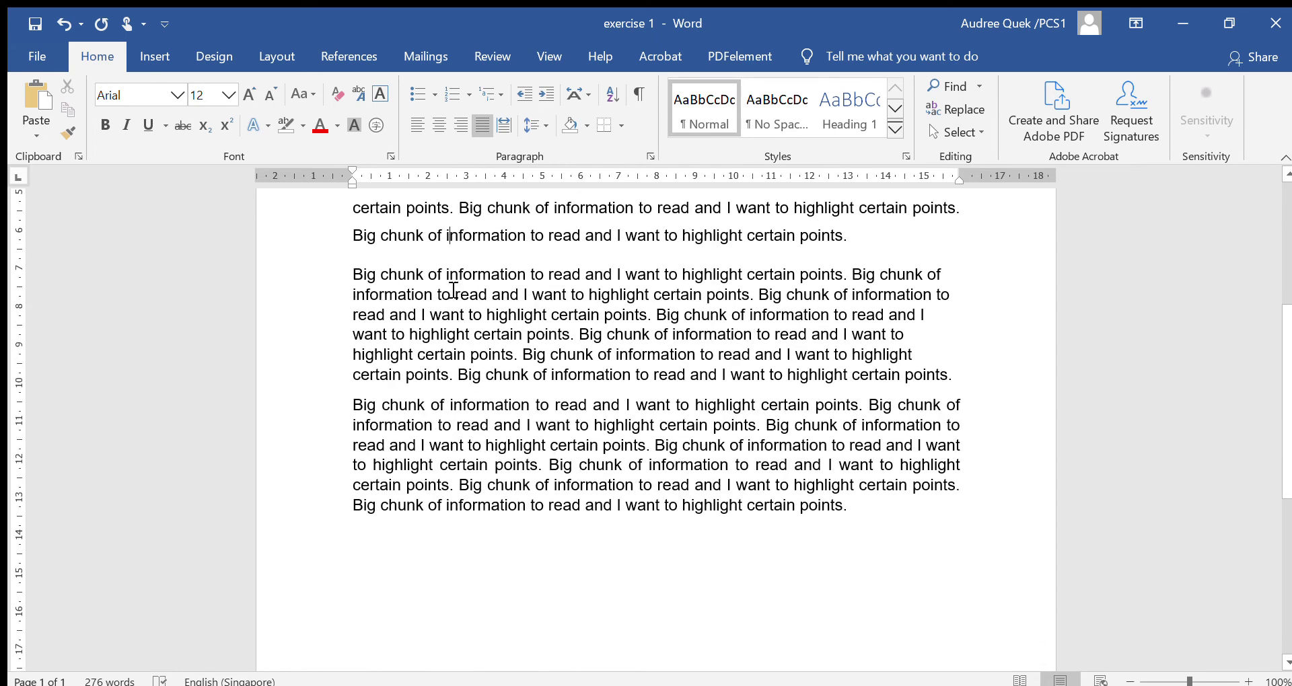
drag(353, 276, 941, 379)
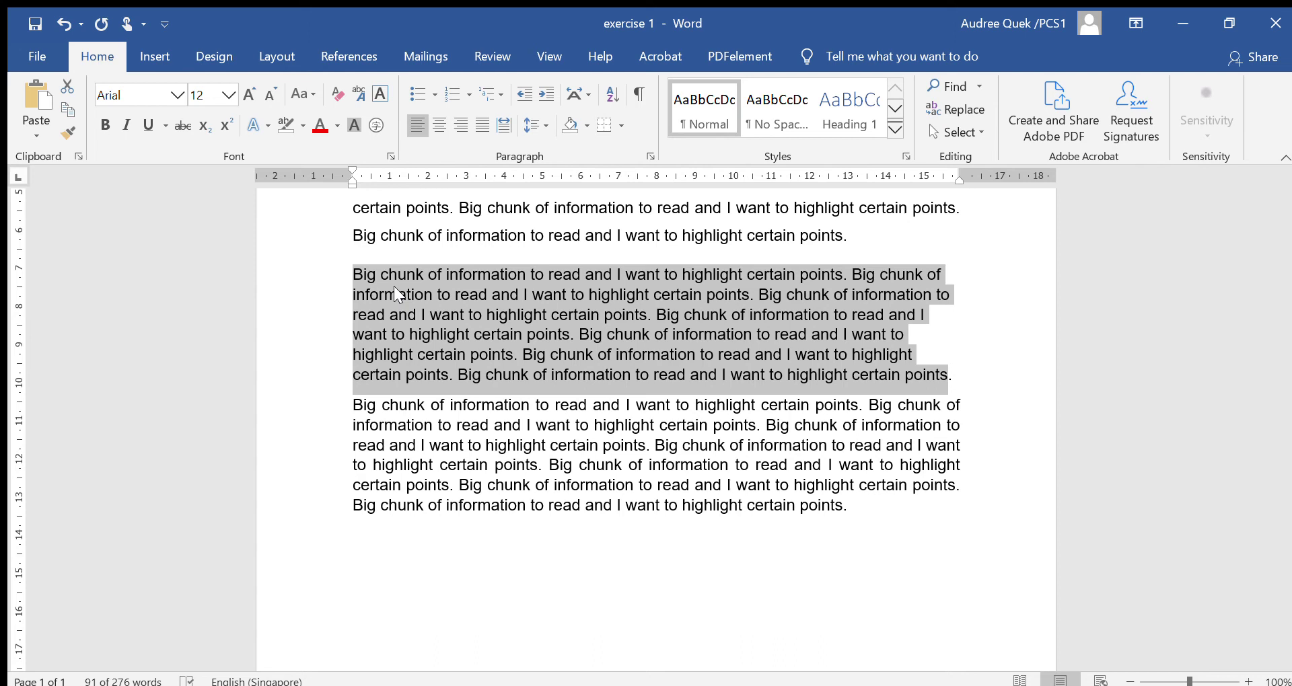
- Try 1.5 line spacing on the middle paragraph, undo it, then apply a slightly wider spacing
click(533, 130)
click(533, 176)
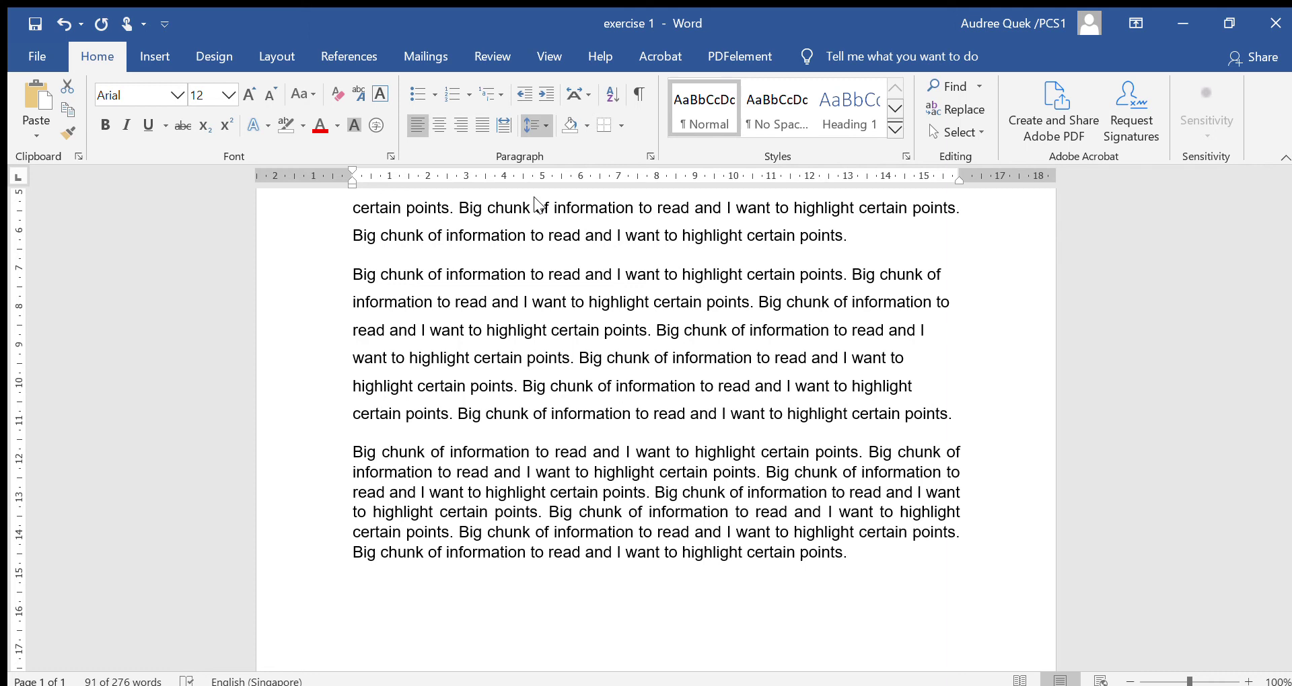
key(ctrl+z)
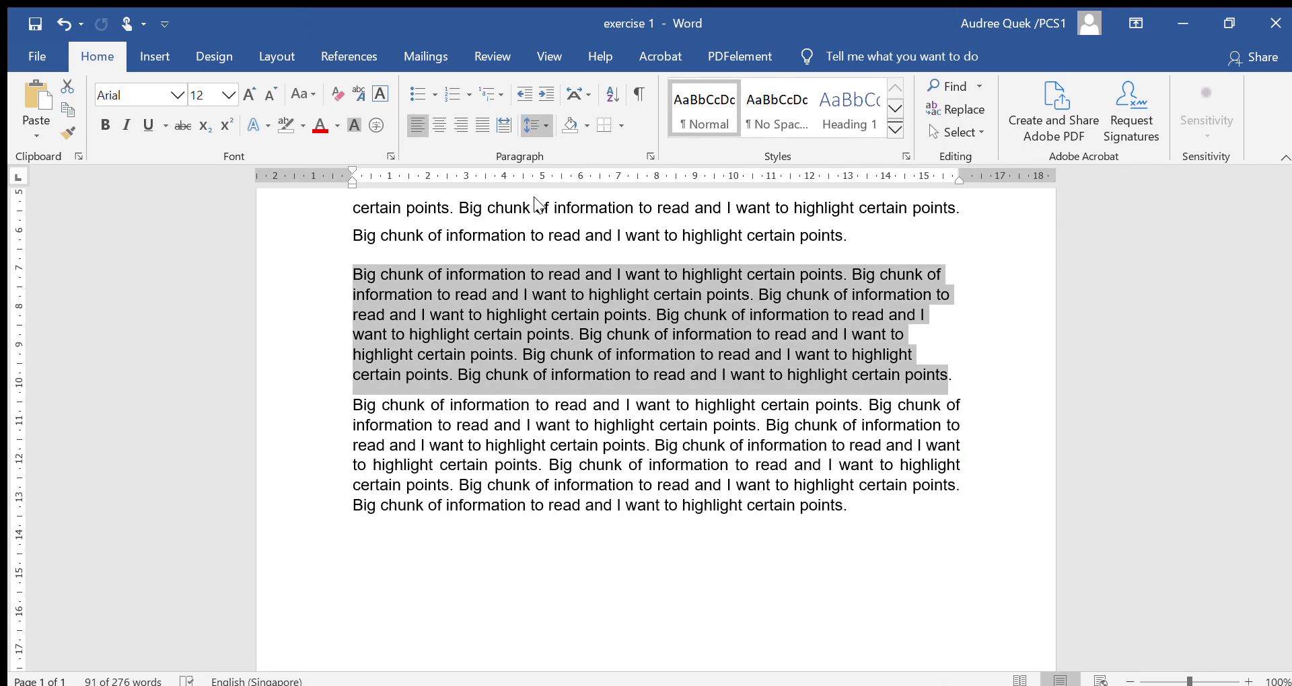
key(ctrl+y)
key(ctrl+z)
click(540, 125)
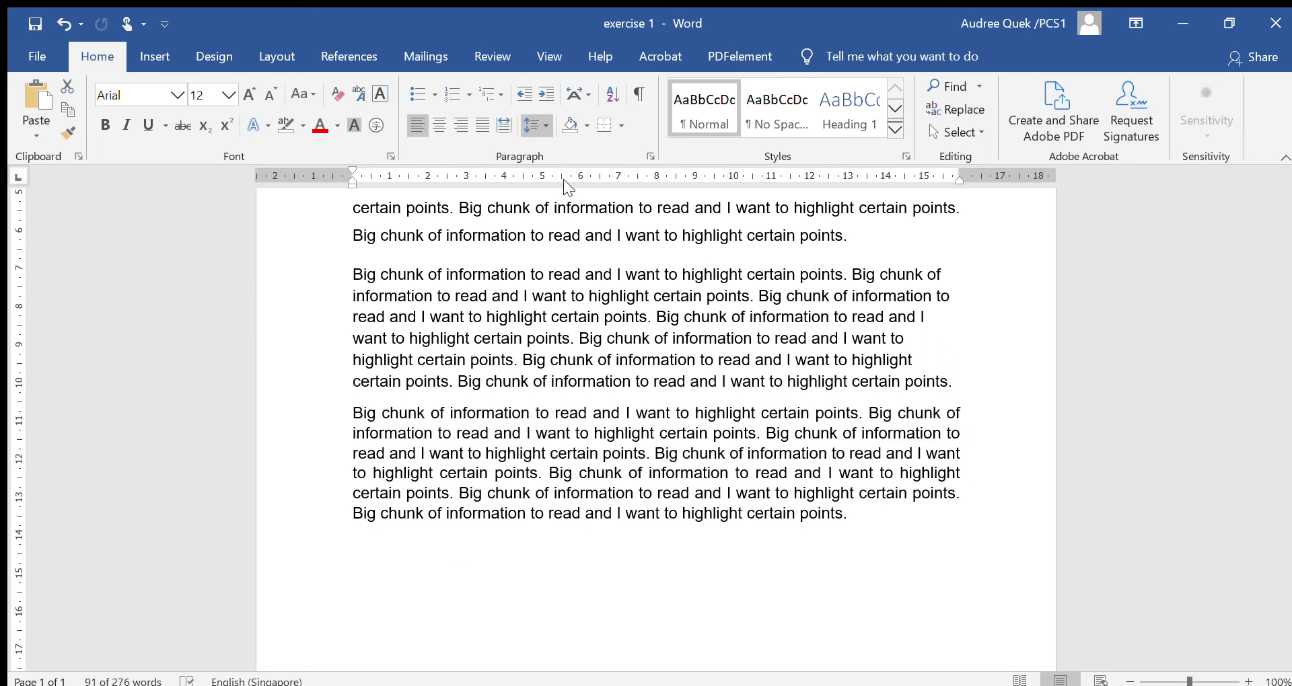
click(563, 179)
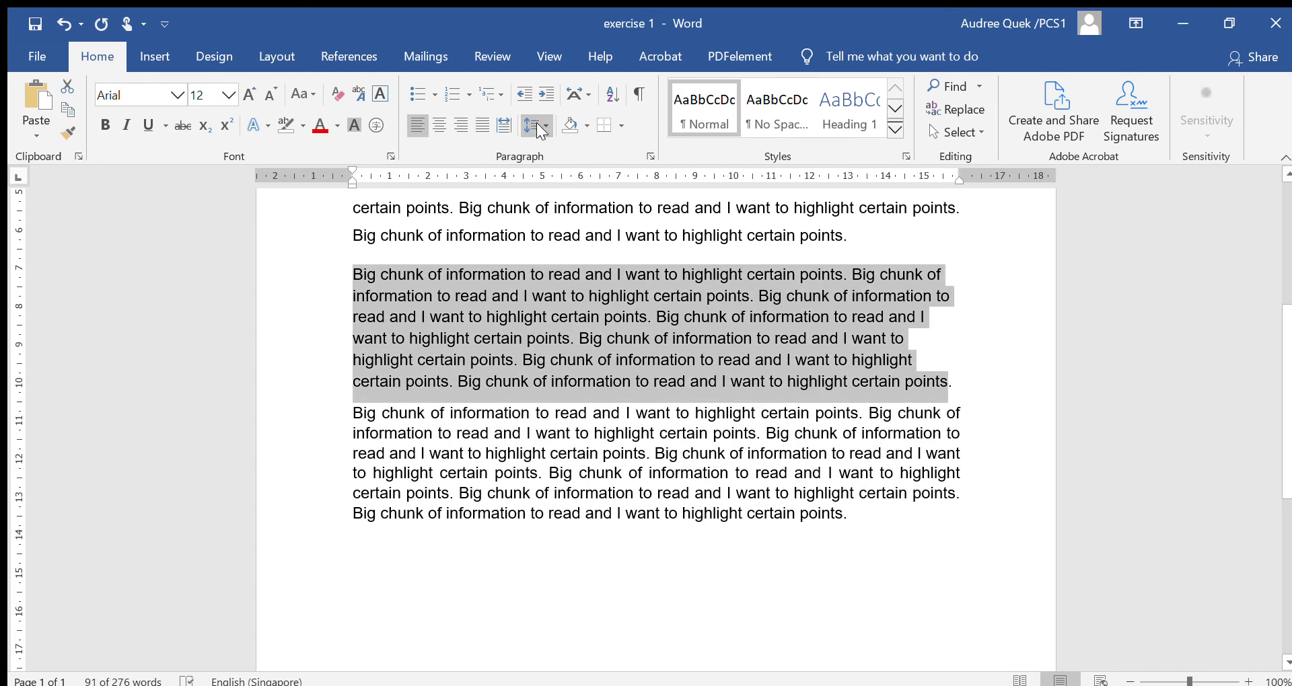
- Apply 1.5 line spacing to the middle paragraph and reselect its text
click(539, 127)
click(541, 191)
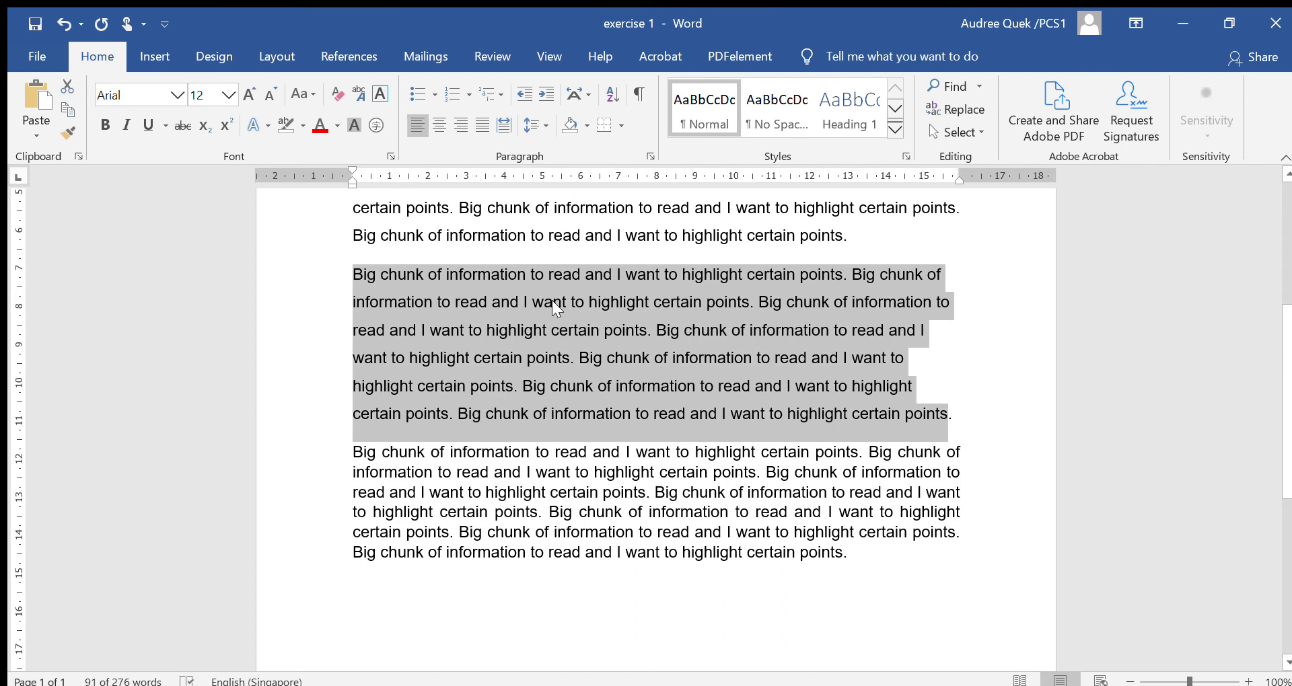
click(433, 274)
mouse_move(354, 274)
mouse_down()
mouse_move(885, 367)
mouse_move(950, 410)
mouse_up()
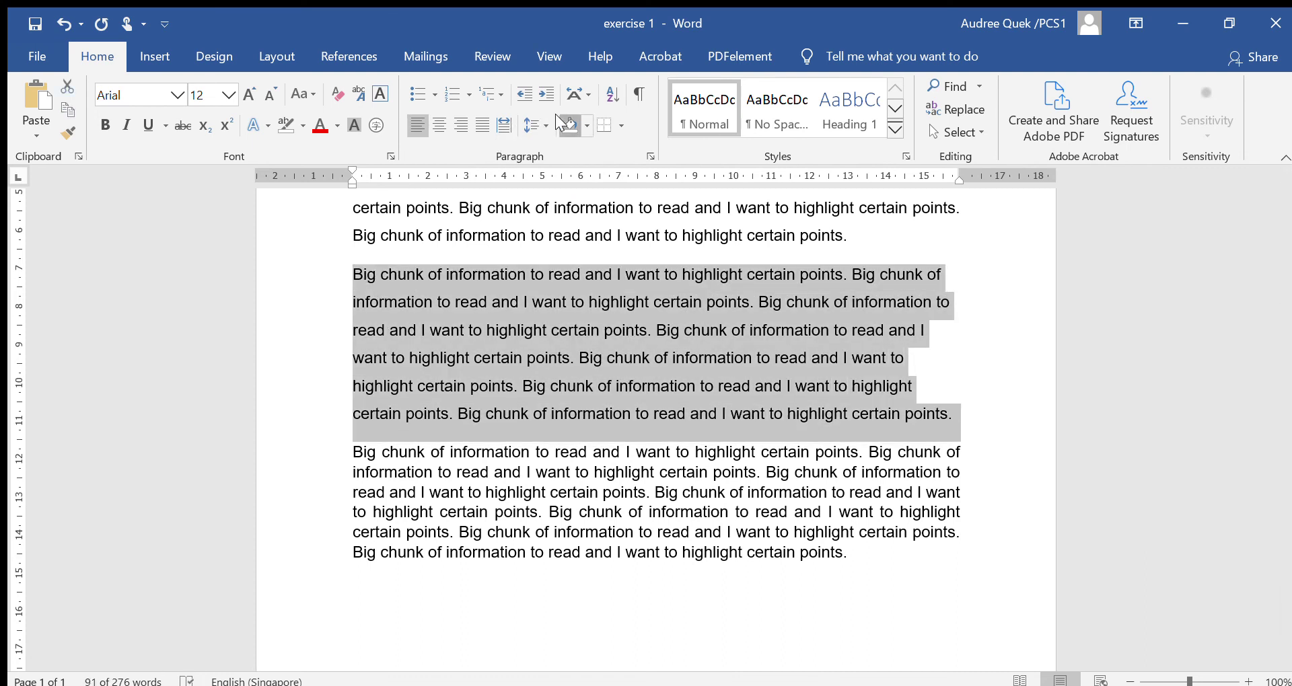
- Try 3.0 line spacing, then undo and redo until the middle paragraph shows 1.5
click(541, 123)
click(535, 232)
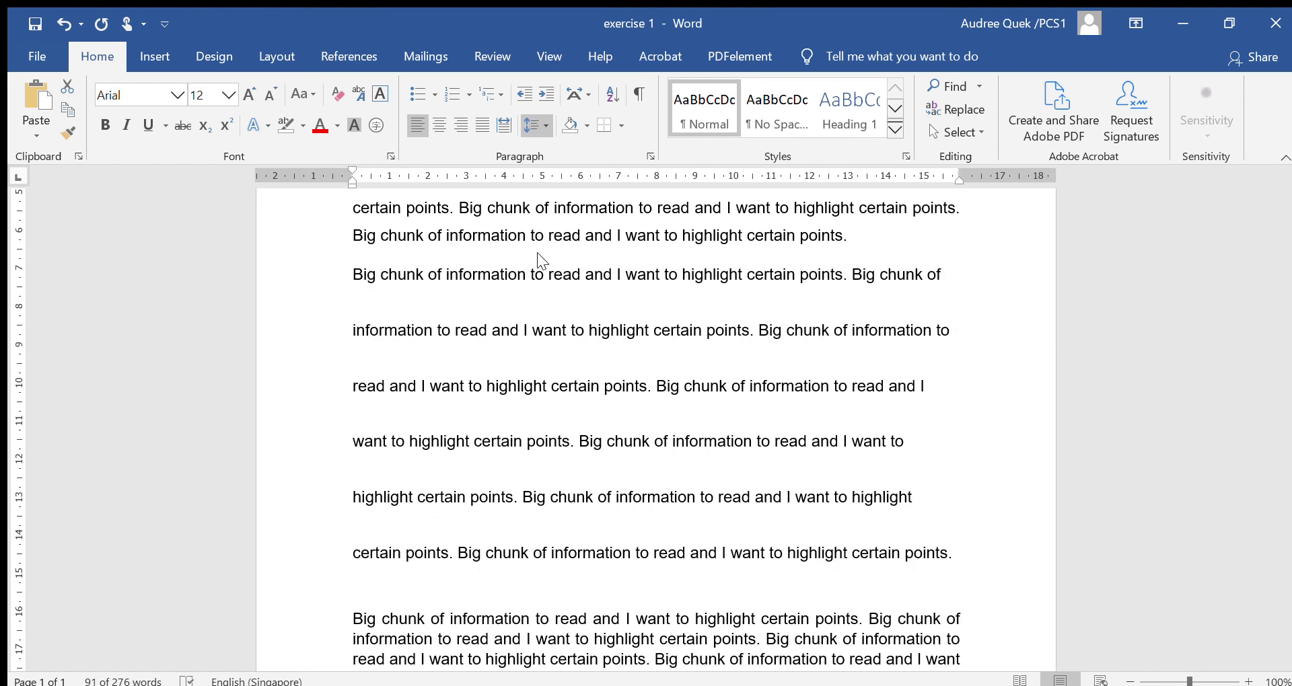
key(ctrl+z)
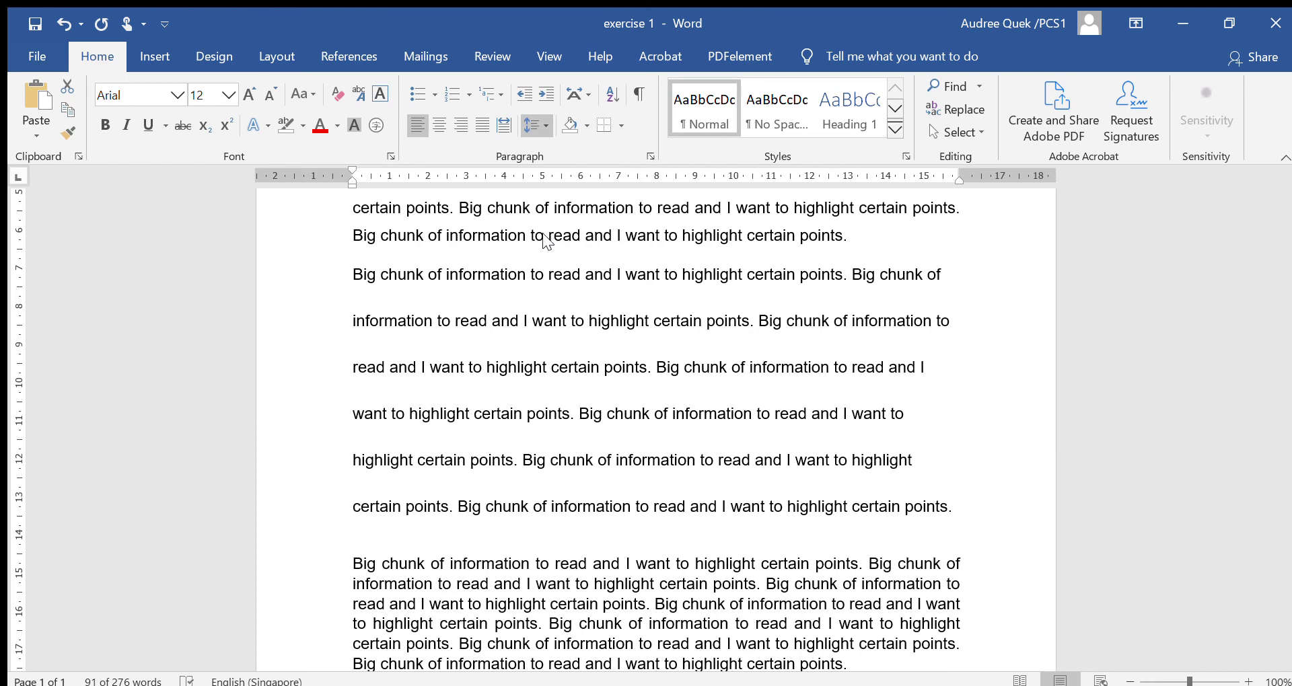
key(ctrl+z)
key(ctrl+z)
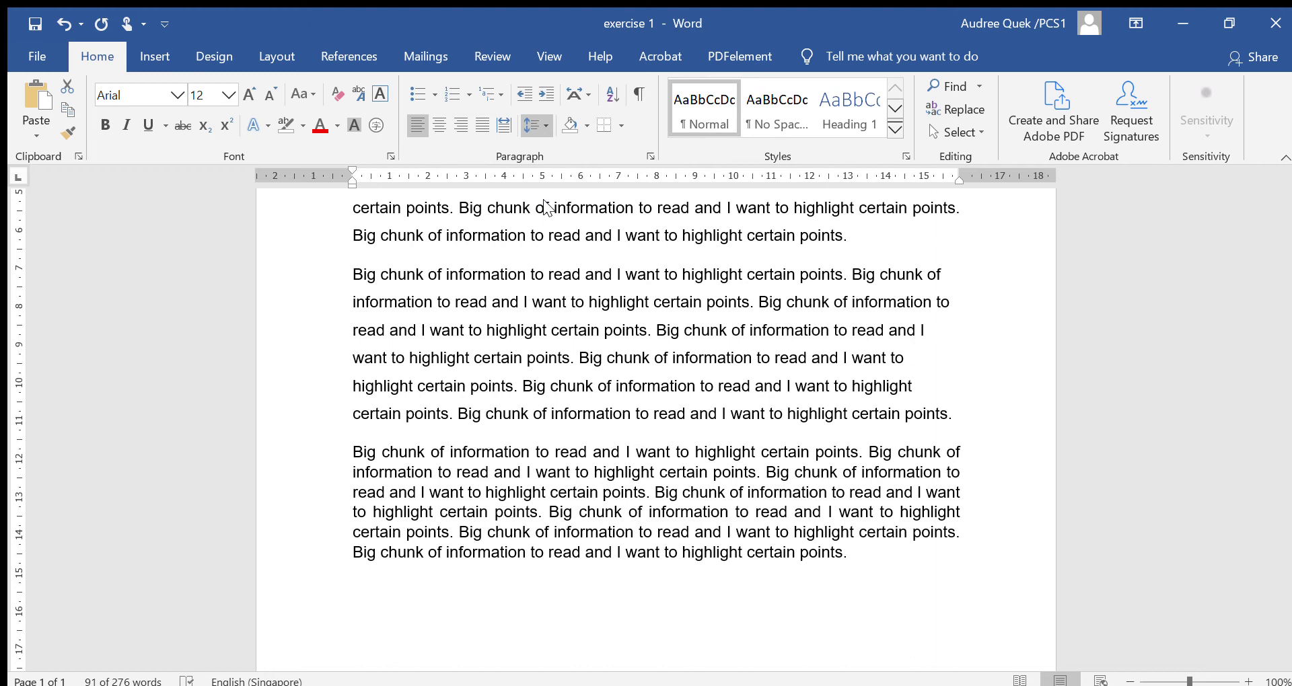
key(ctrl+y)
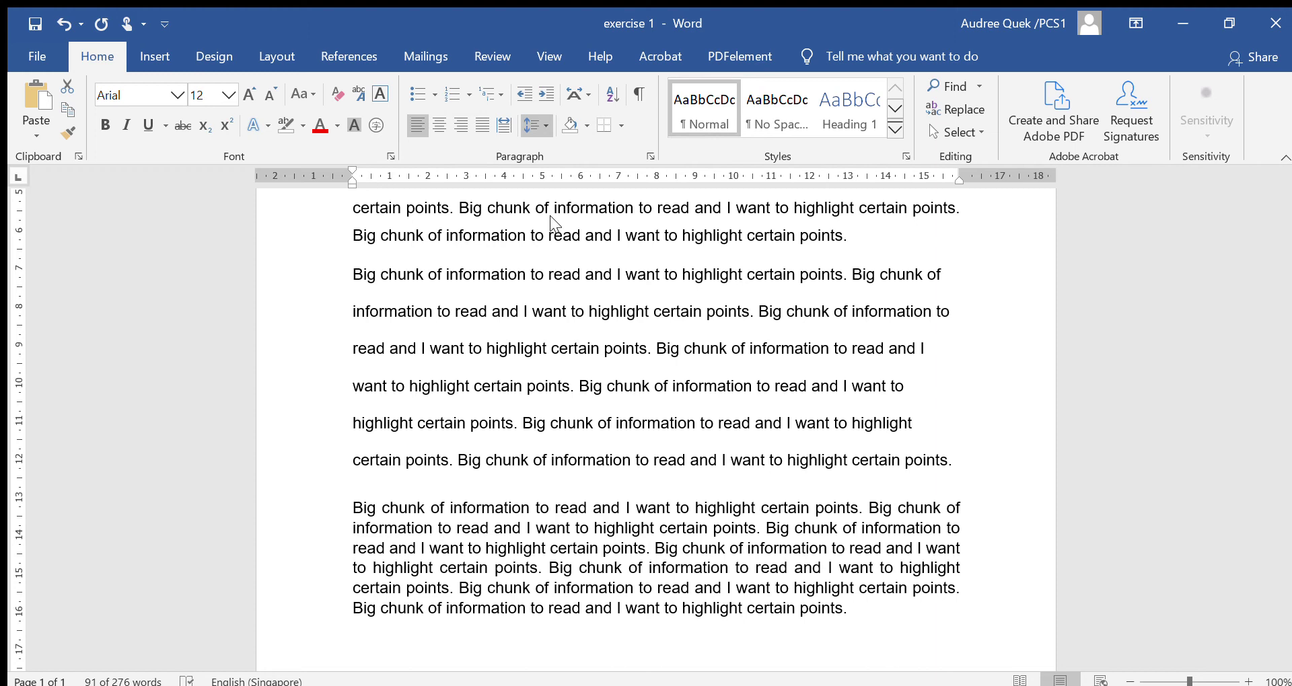
key(ctrl+z)
key(ctrl+z)
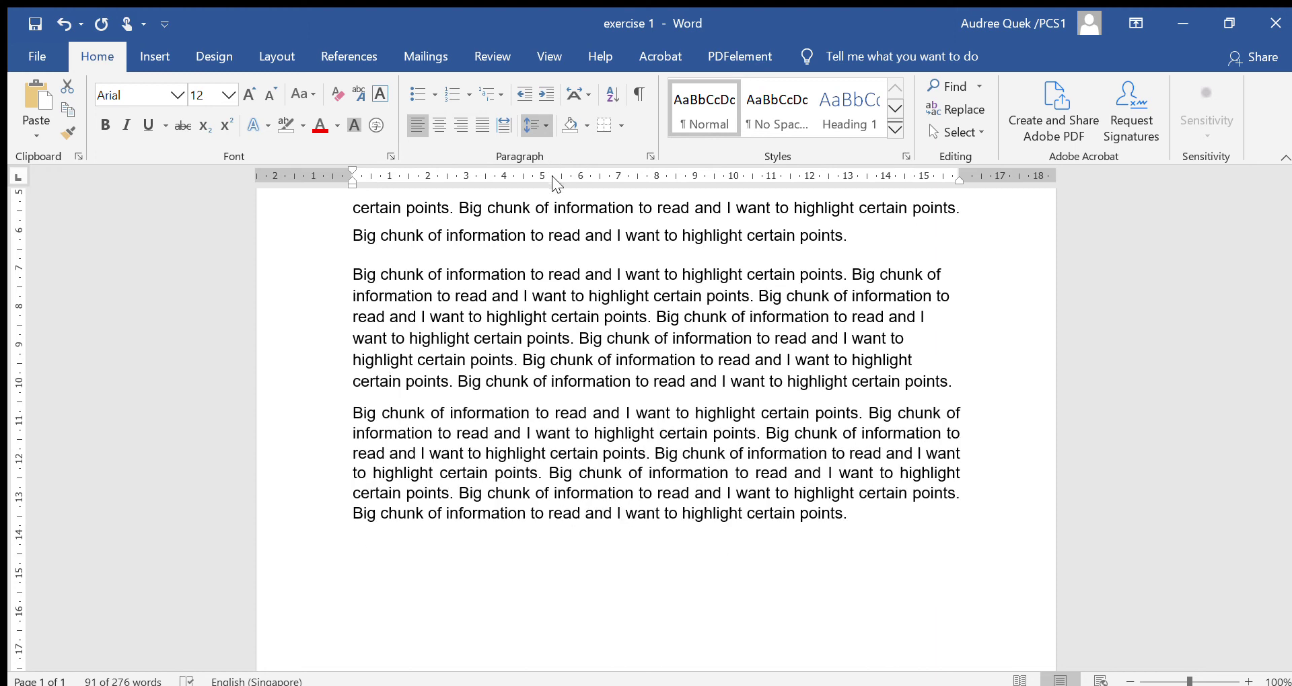
key(ctrl+y)
key(ctrl+z)
key(ctrl+y)
key(ctrl+z)
key(ctrl+z)
key(ctrl+y)
key(ctrl+z)
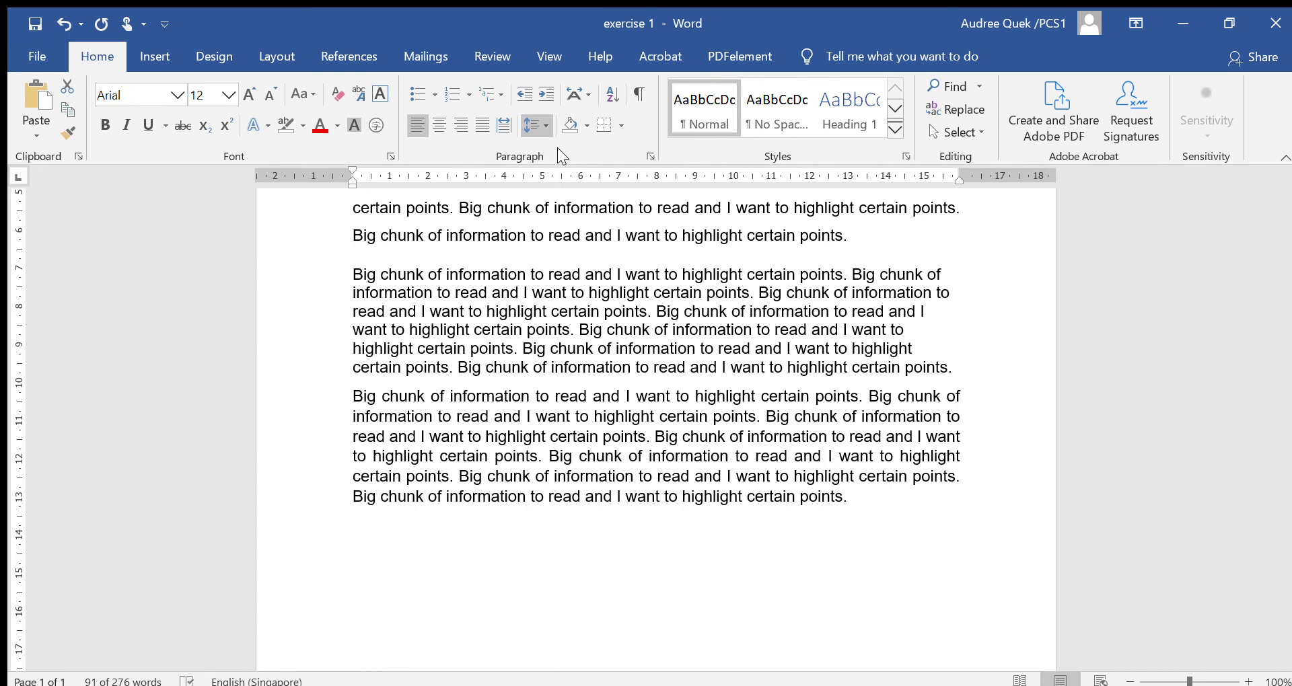
key(ctrl+y)
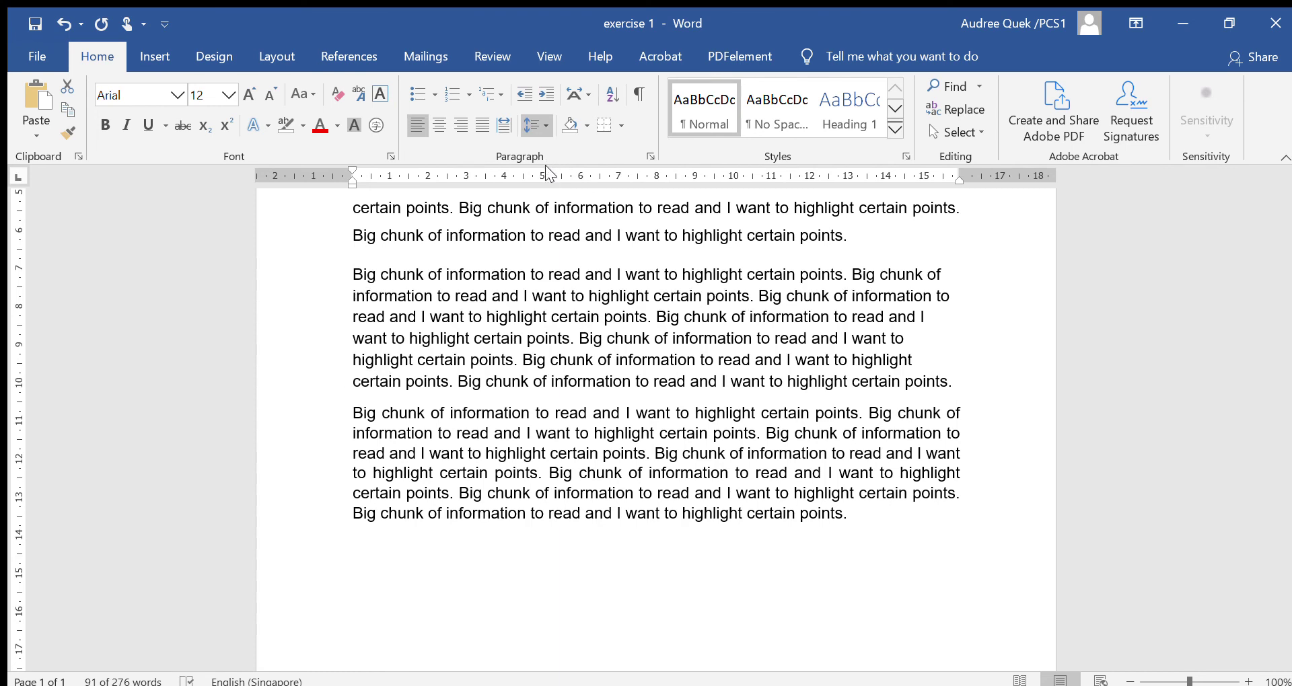
key(ctrl+y)
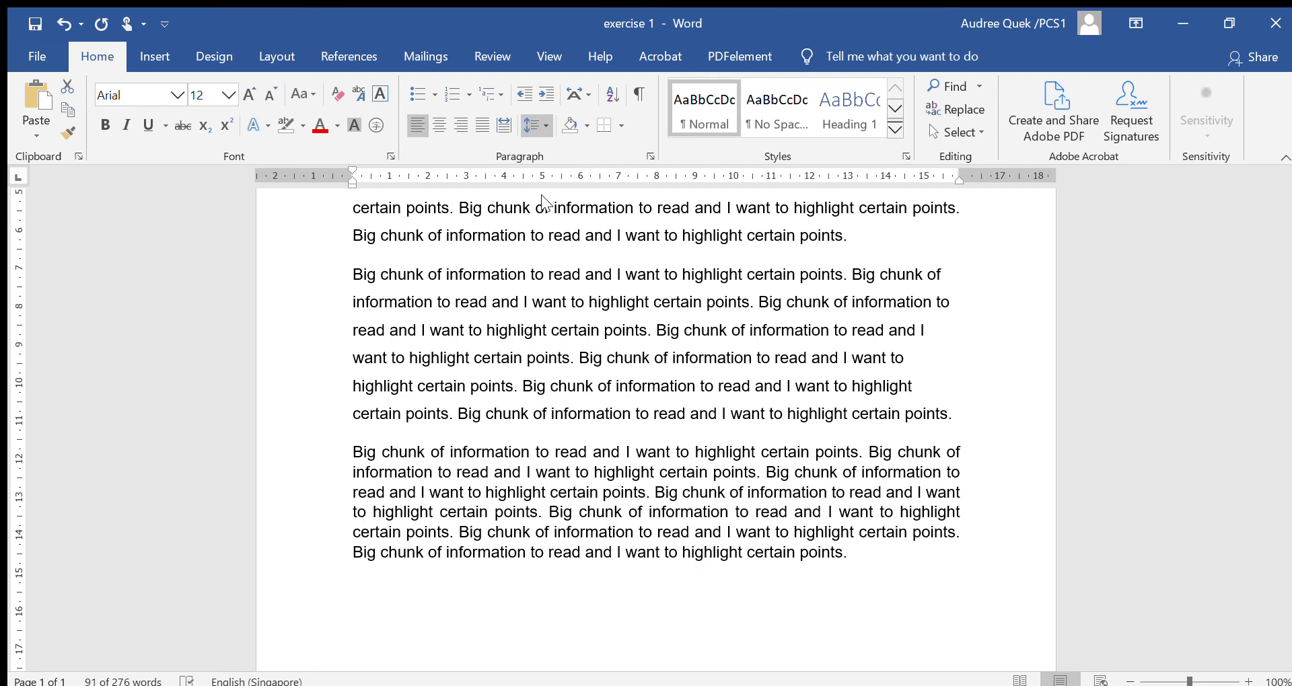
- Place the insertion point after the final body paragraph
triple_click(439, 256)
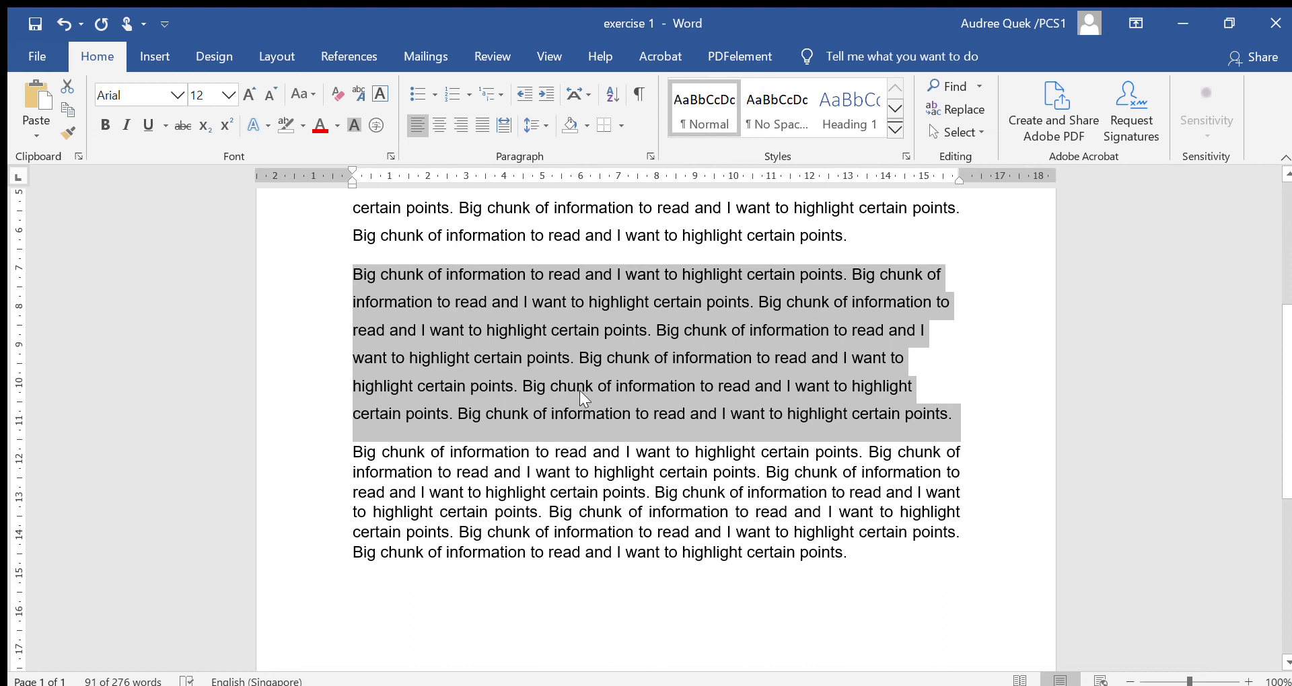
scroll(580, 390, up, 1)
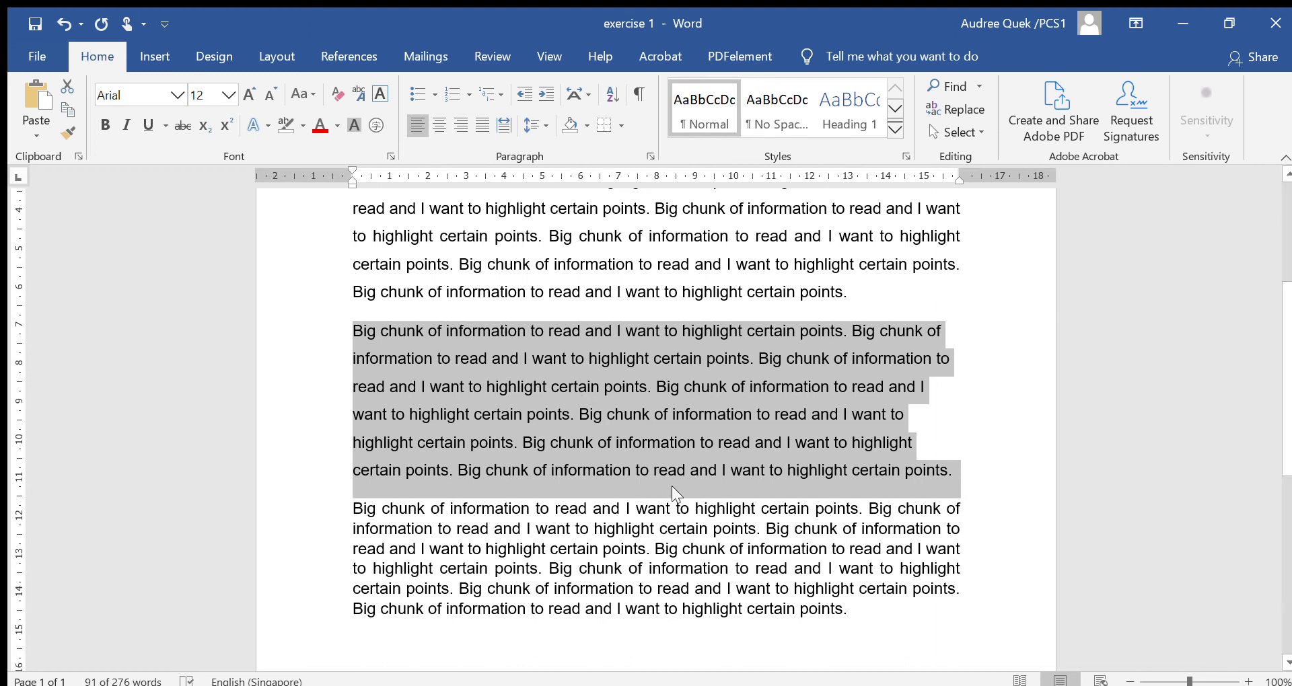
click(892, 606)
scroll(888, 603, down, 3)
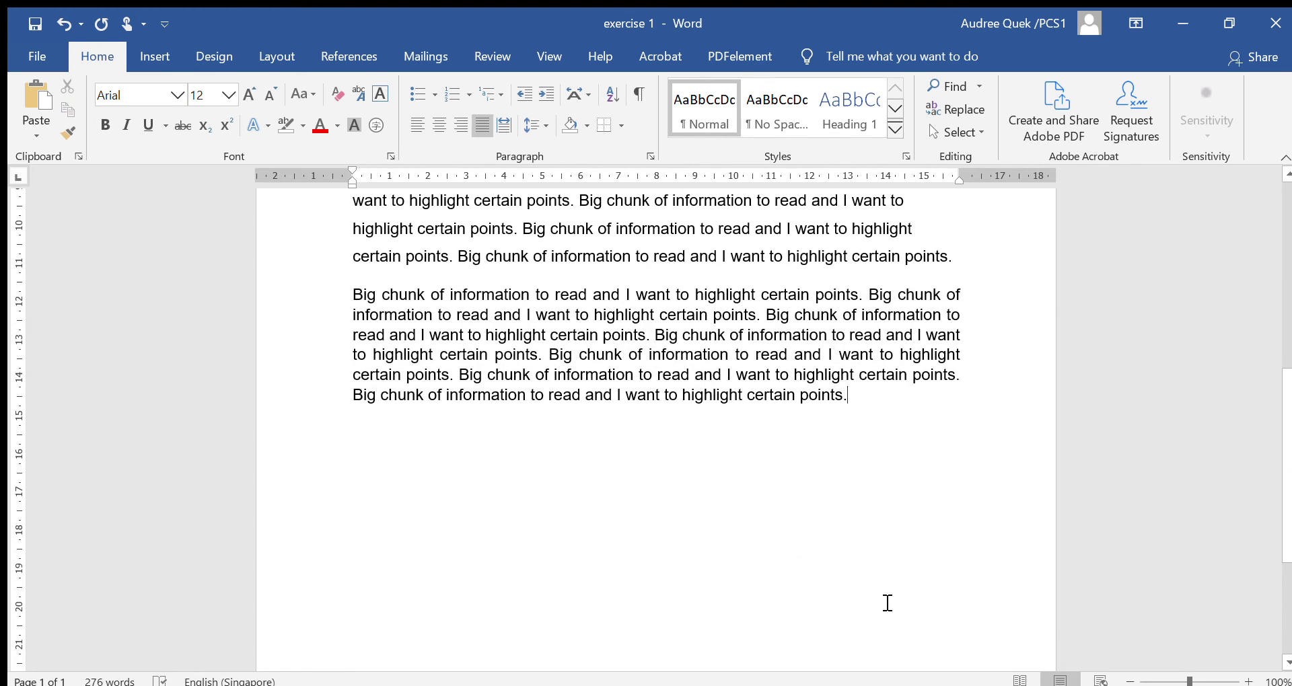
- Add a 'List of things' heading after the text and push it onto a new page
key(Return)
text(List )
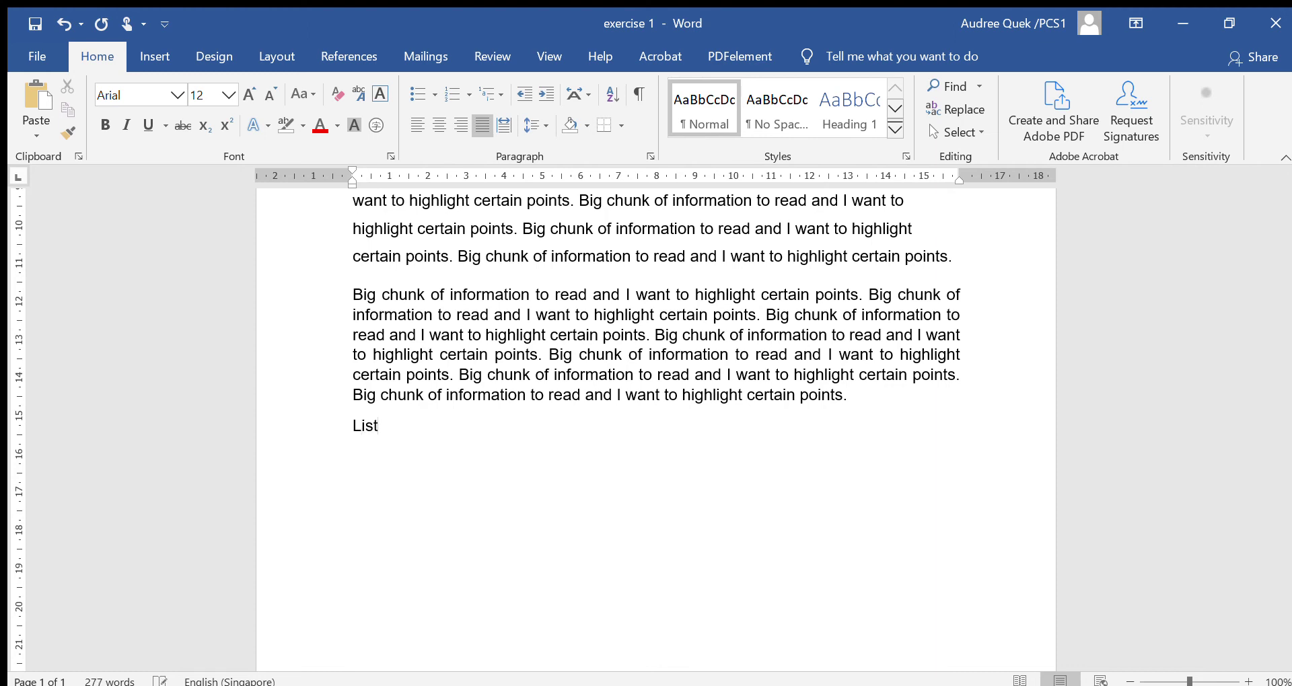
text(of things)
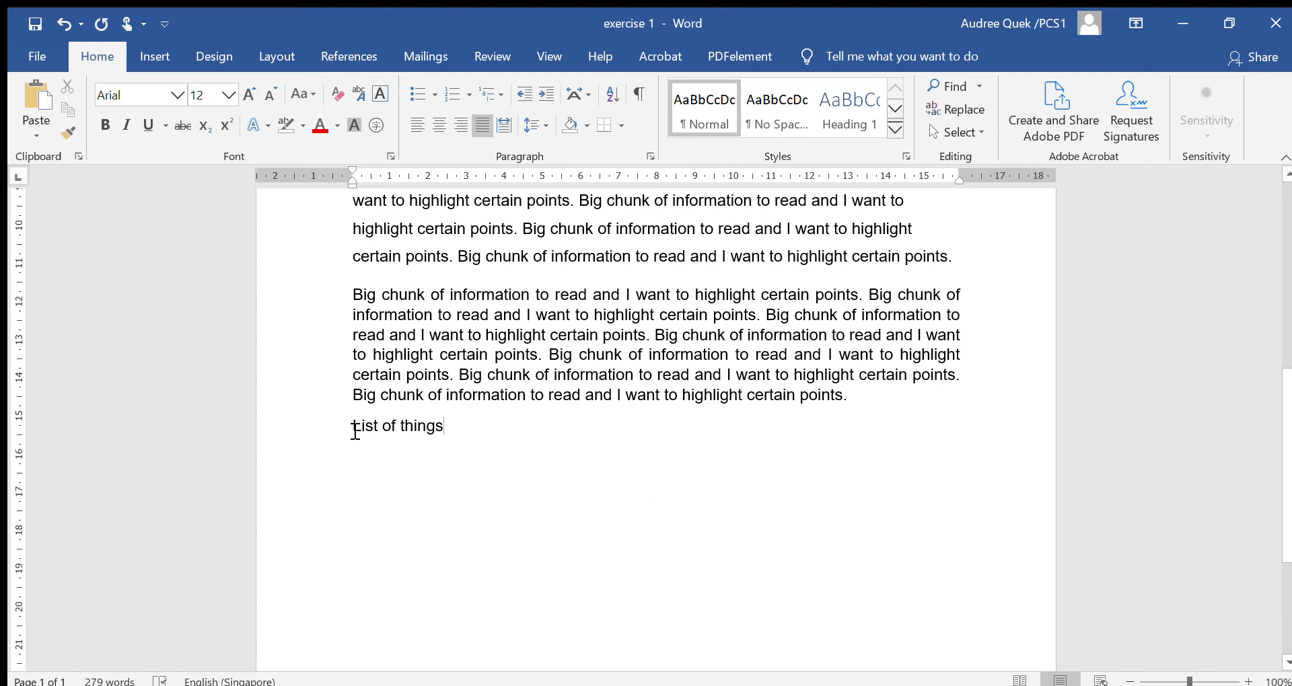
click(352, 426)
key(ctrl+Return)
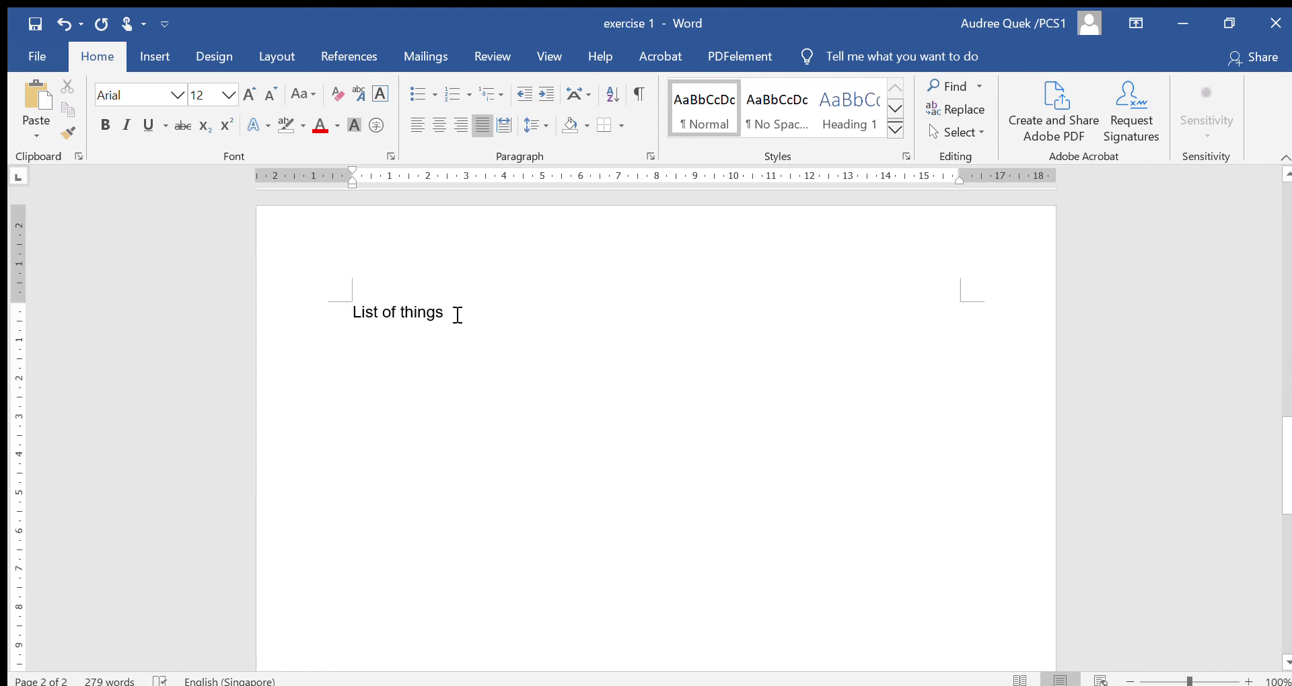
- Enter Milk, Juice, Butter and Sugar on separate lines below the heading
key(Return)
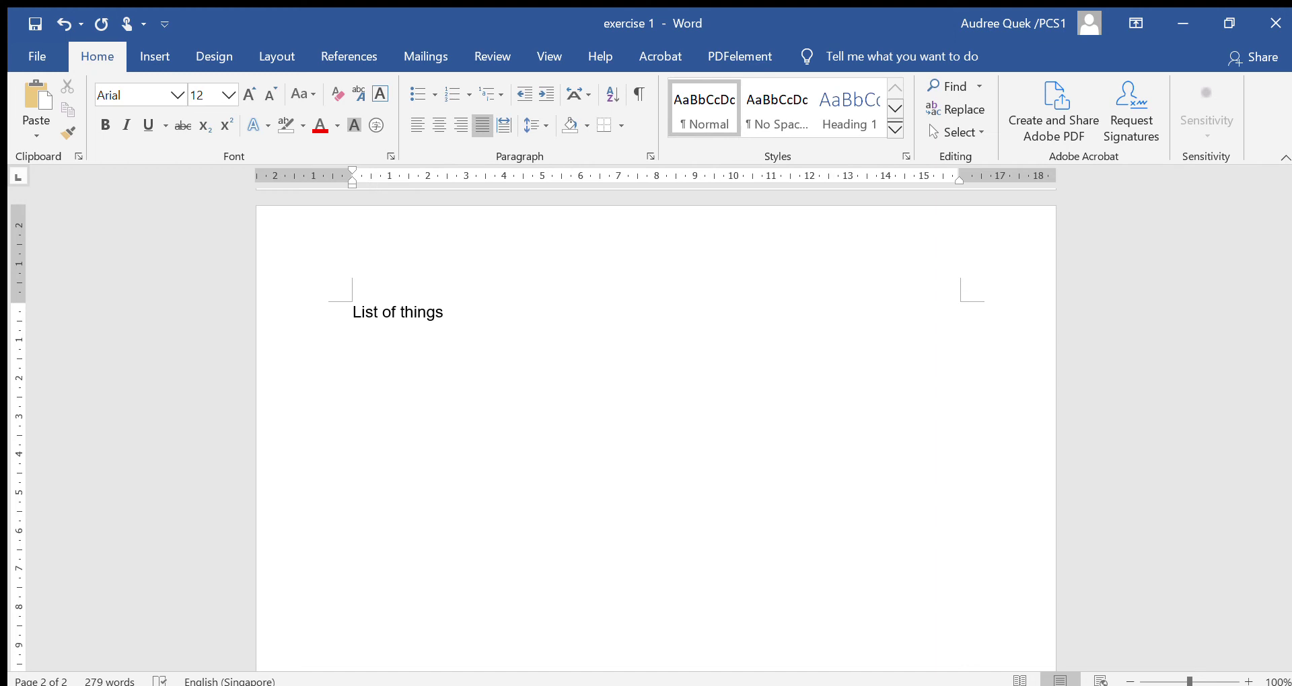
text(Milk)
key(Return)
text(Juice)
key(Return)
text(butter)
key(Return)
text(suga)
key(BackSpace)
text(ar)
key(Return)
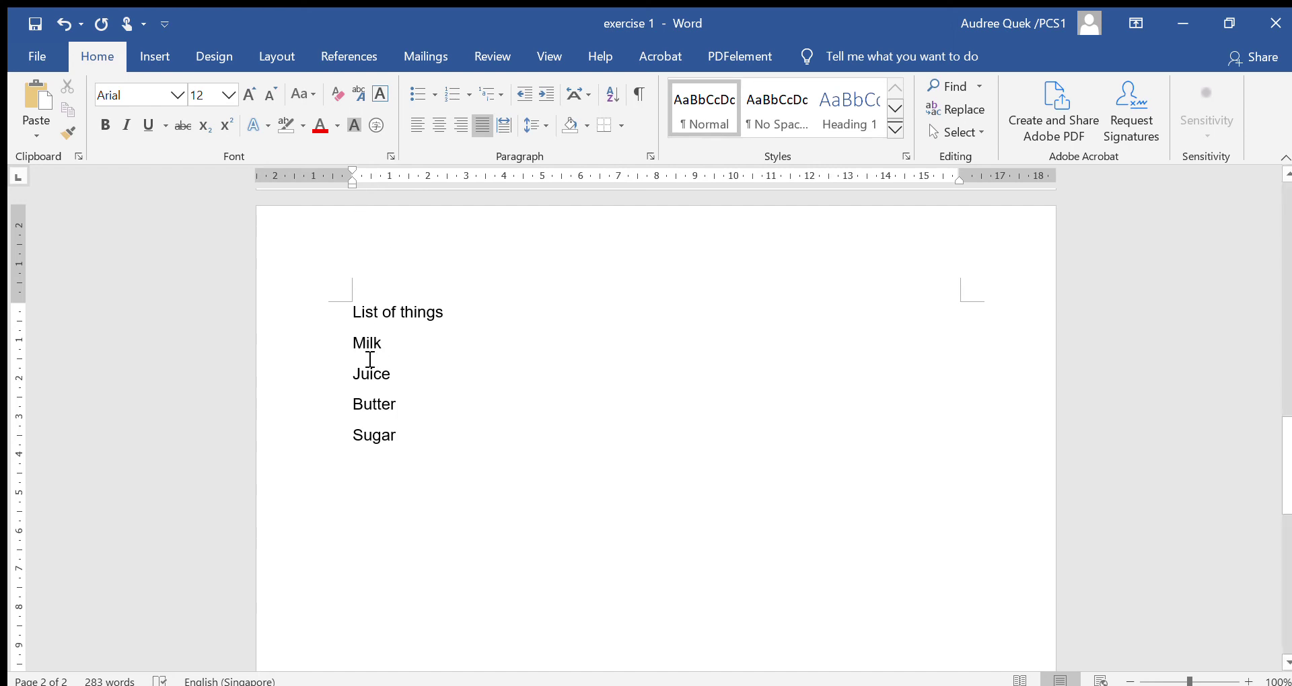
drag(349, 350, 392, 377)
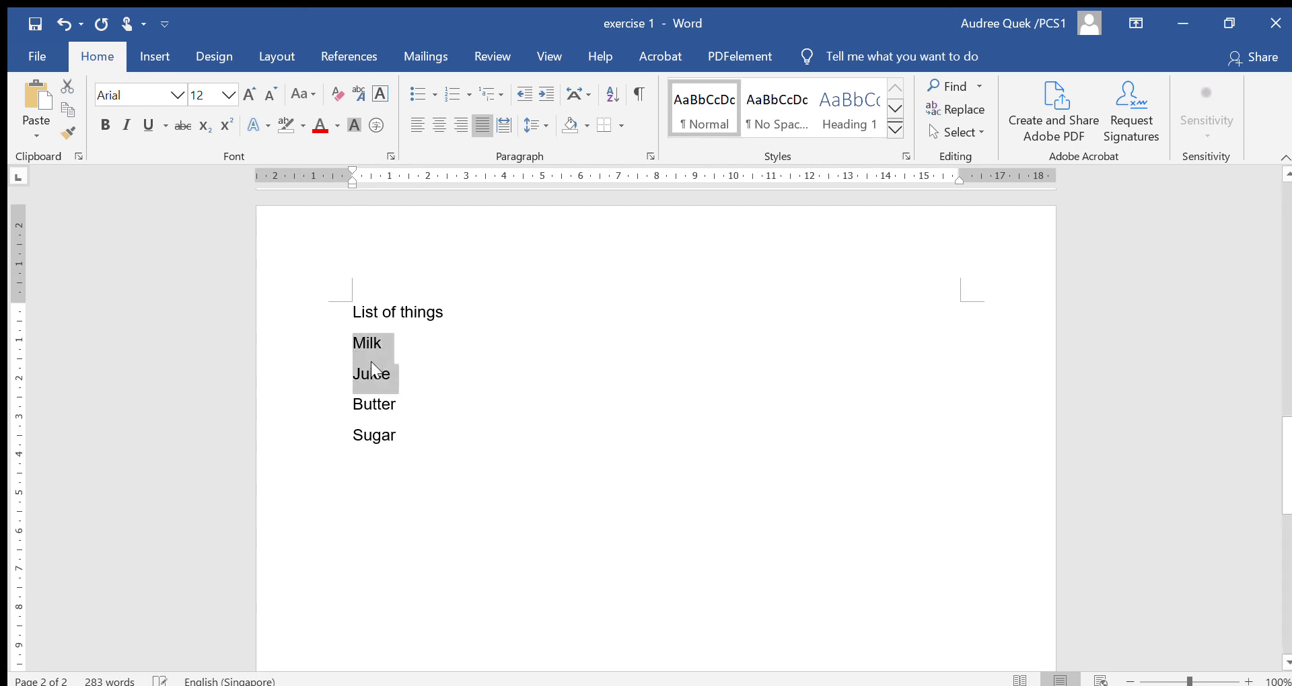
- Format the four item lines as a bulleted list
click(413, 438)
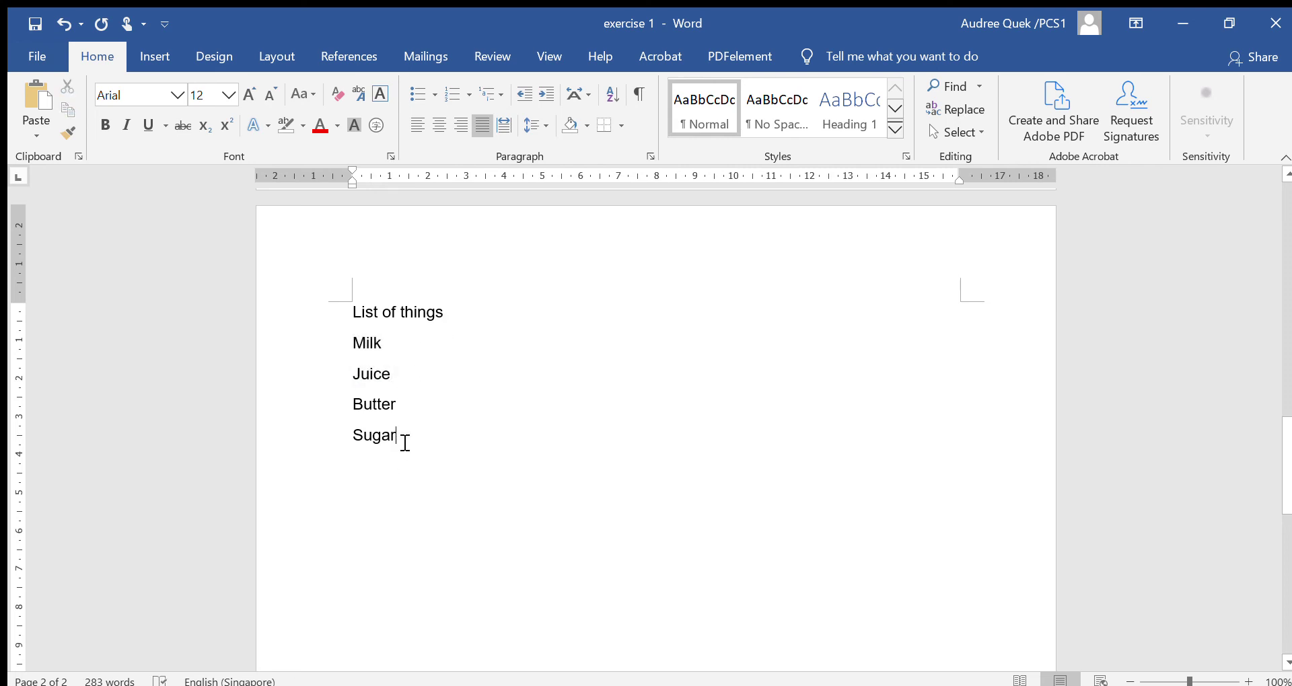
drag(404, 441, 338, 339)
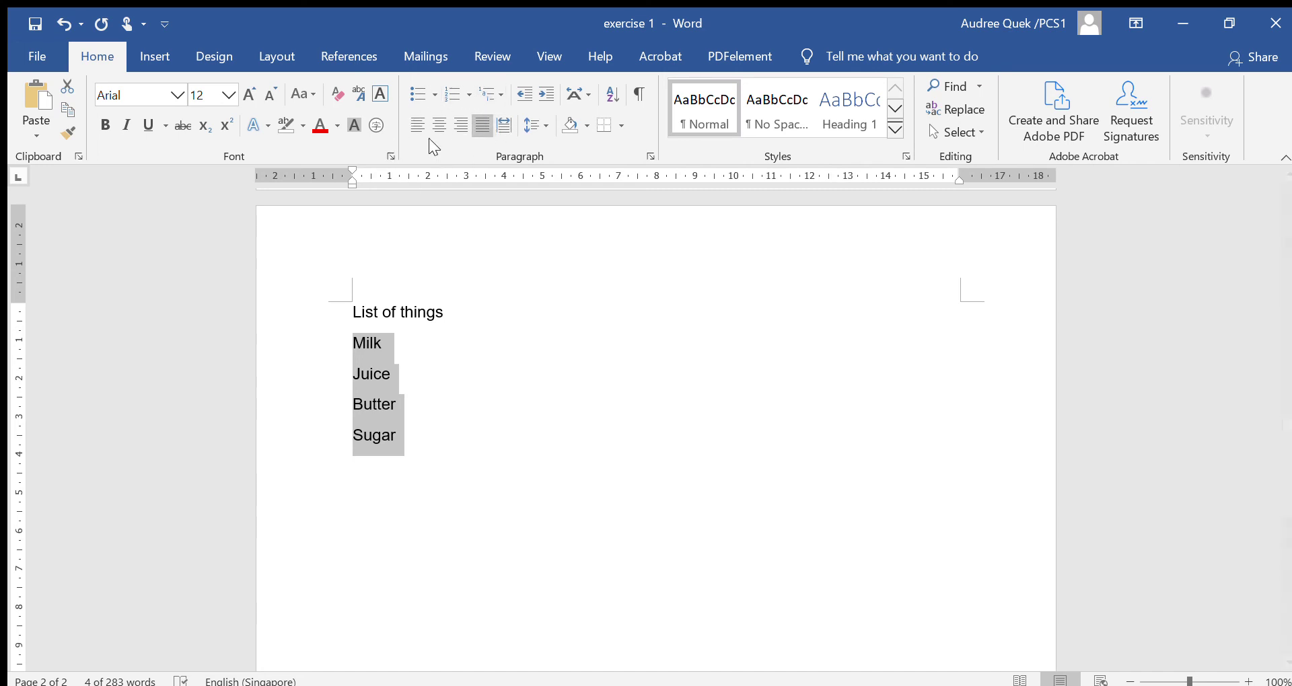
click(413, 96)
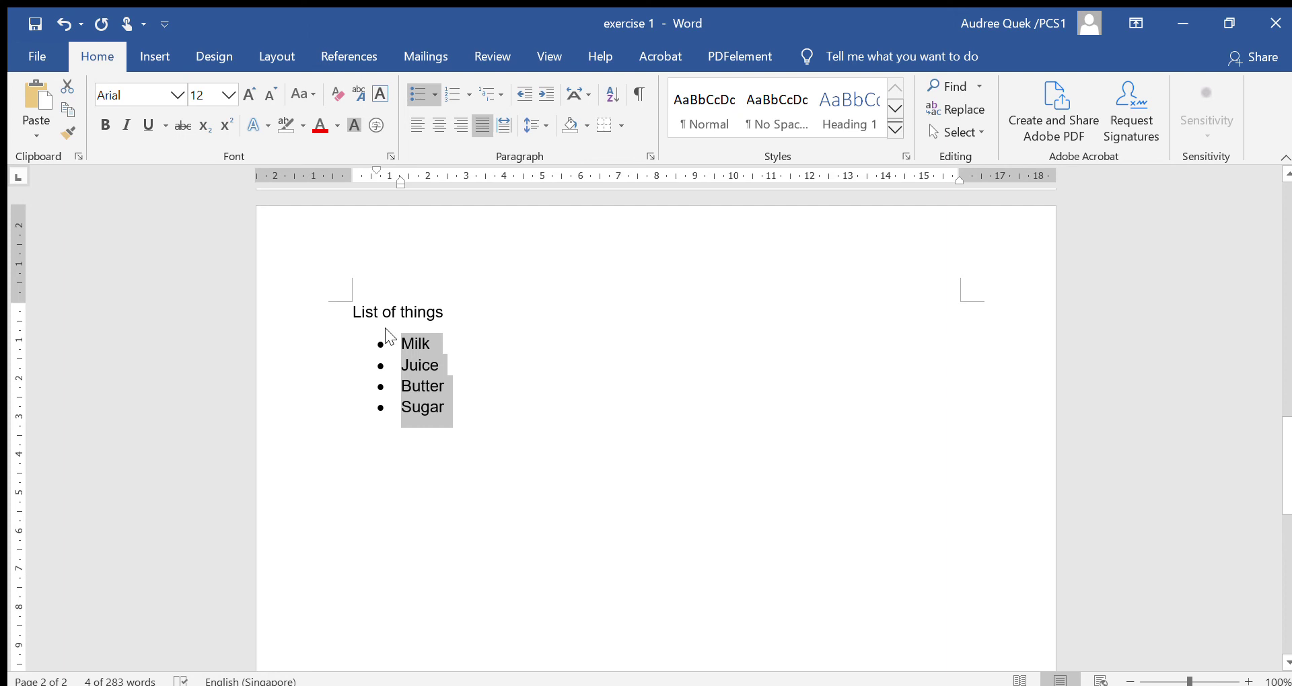
- Reselect the four list items, adjust their line spacing, and toggle the bullets
drag(396, 332, 397, 347)
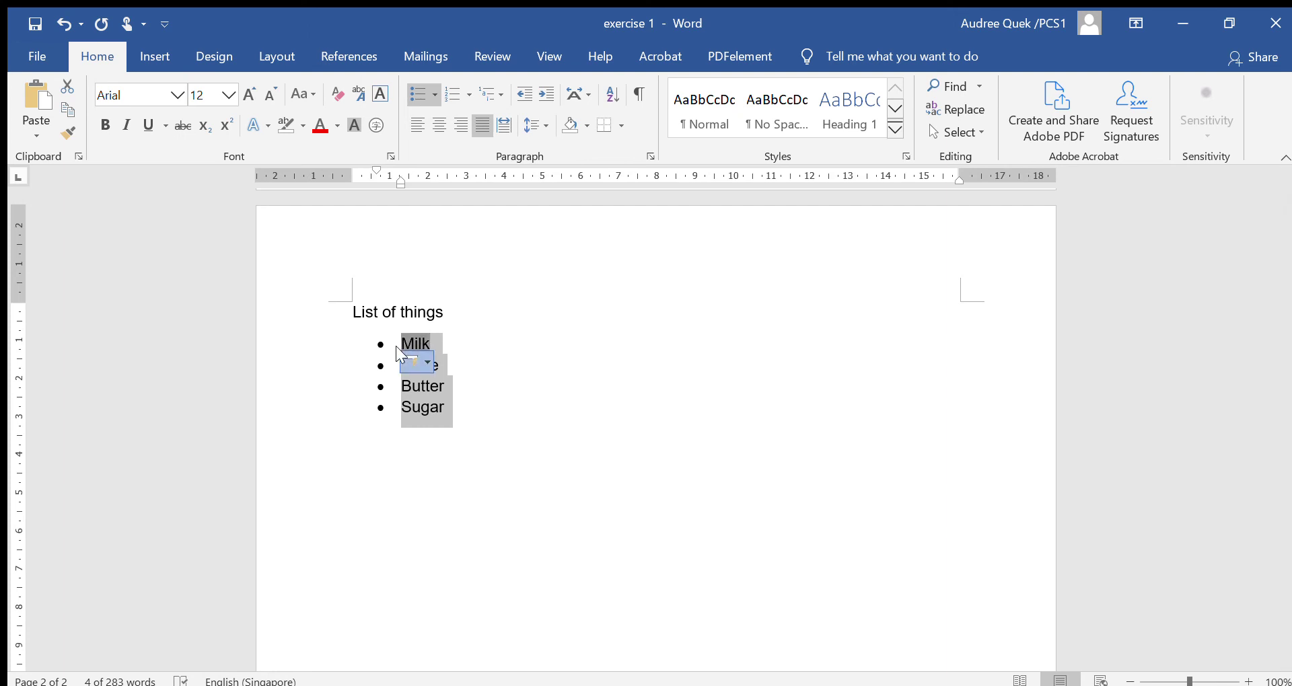
click(439, 345)
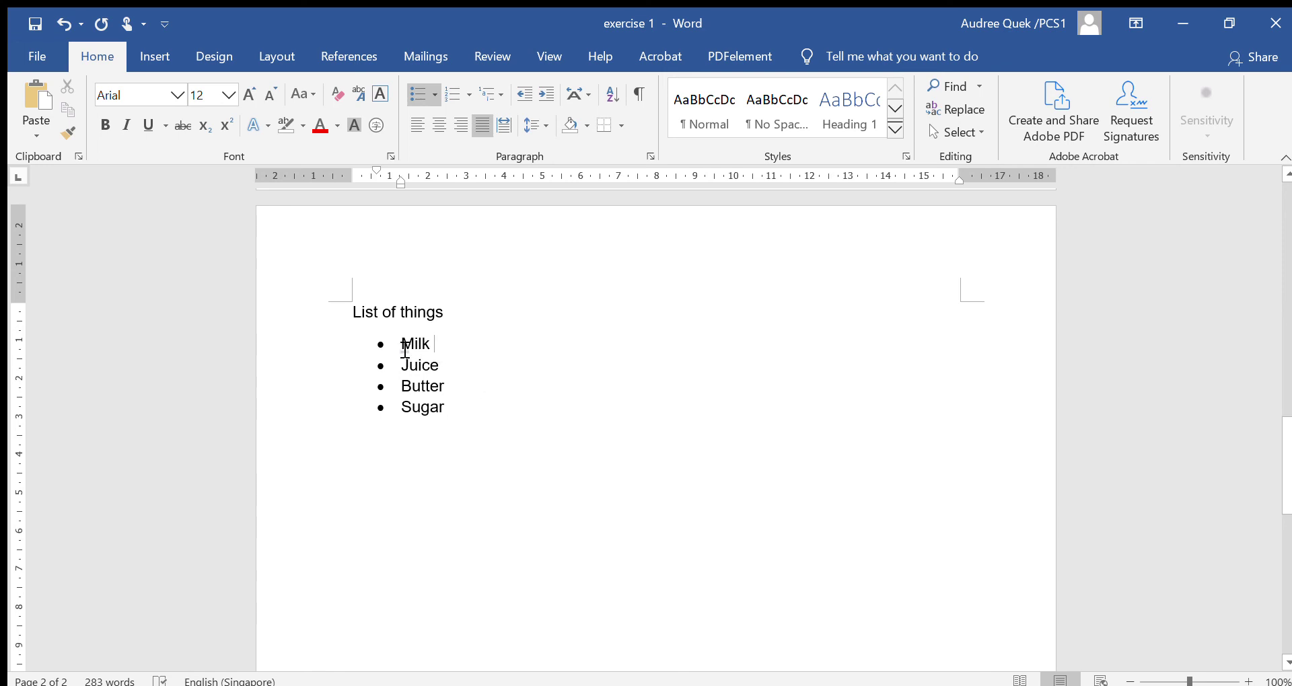
drag(402, 344, 451, 398)
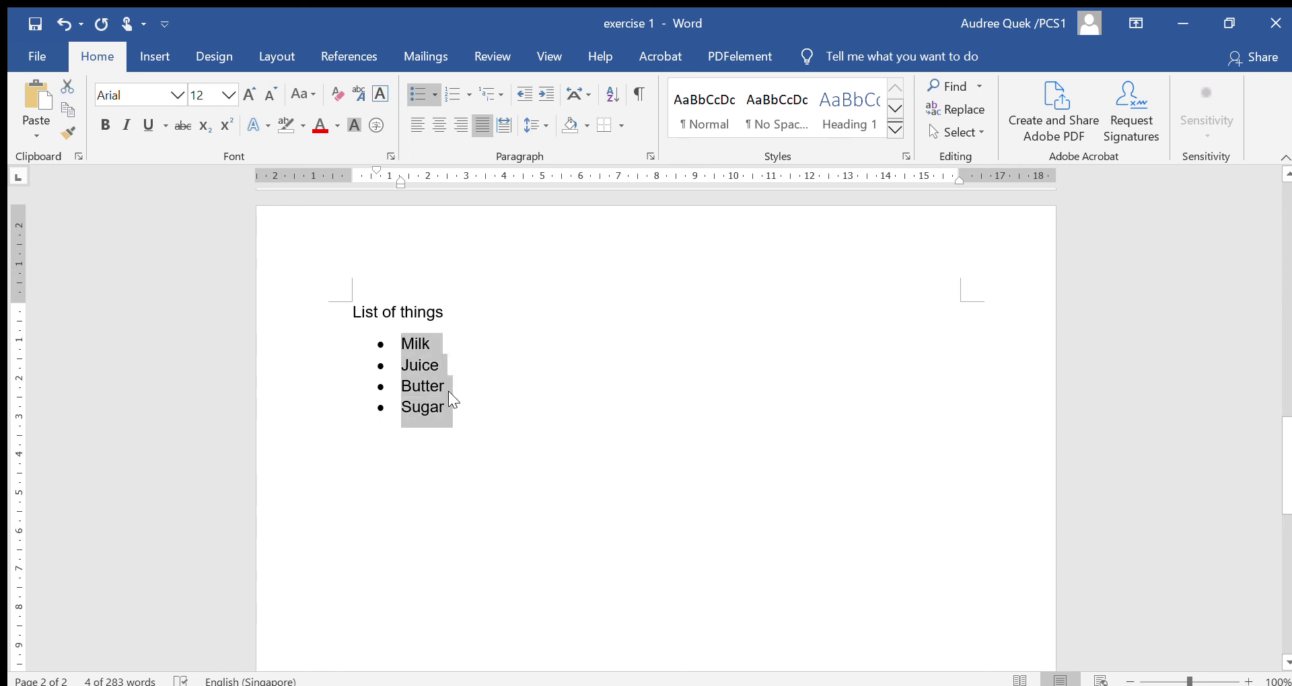
click(536, 125)
click(533, 163)
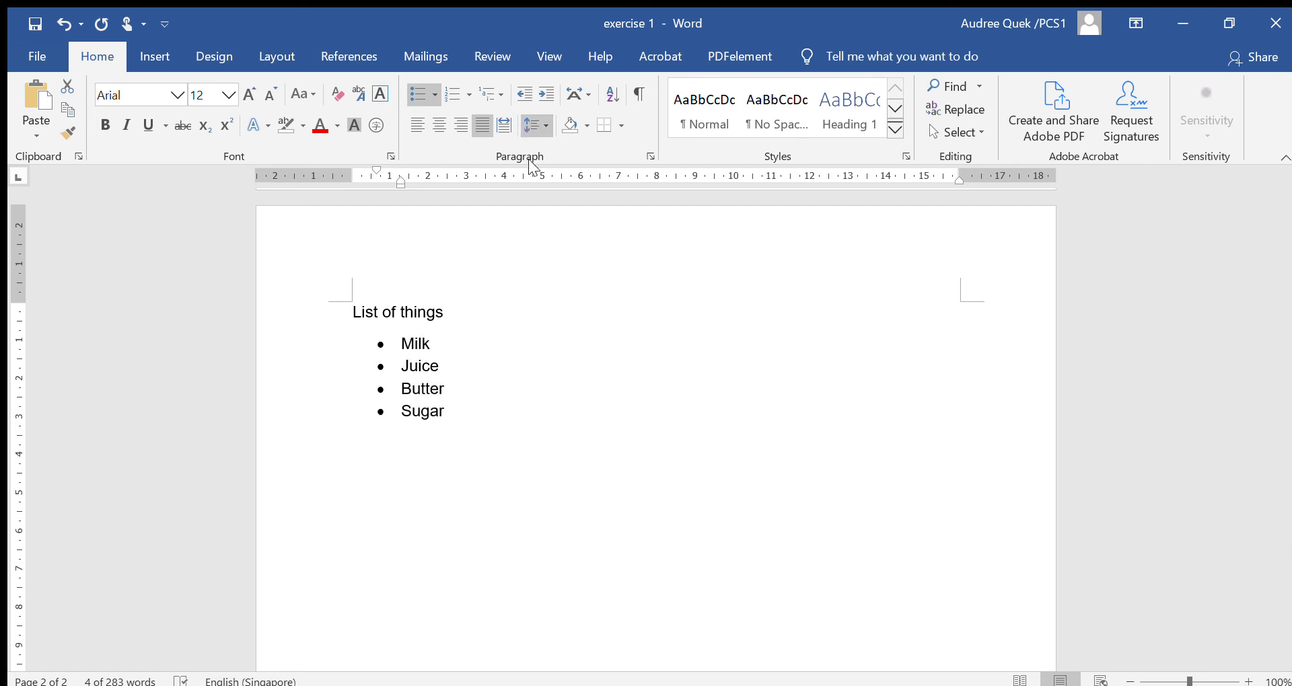
click(428, 87)
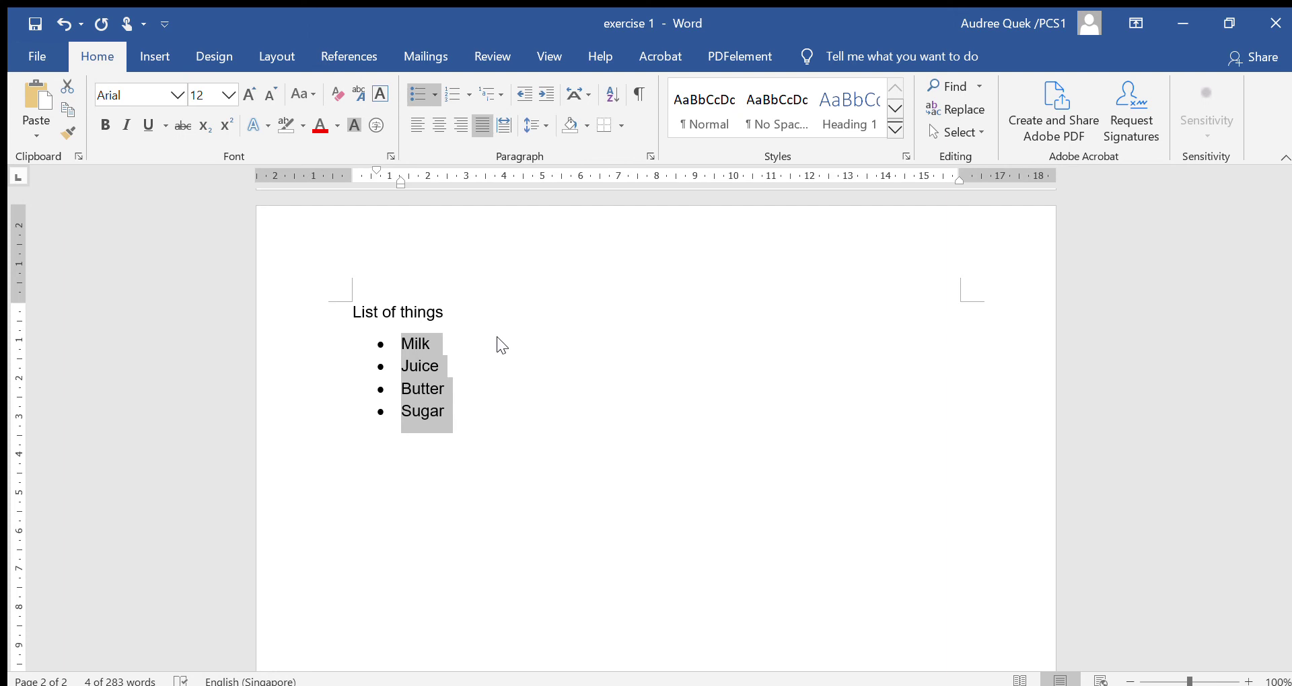
- Try diamond, hollow-circle and check-mark bullets, returning to round dot bullets
key(ctrl+z)
key(ctrl+y)
key(ctrl+z)
key(ctrl+z)
key(ctrl+y)
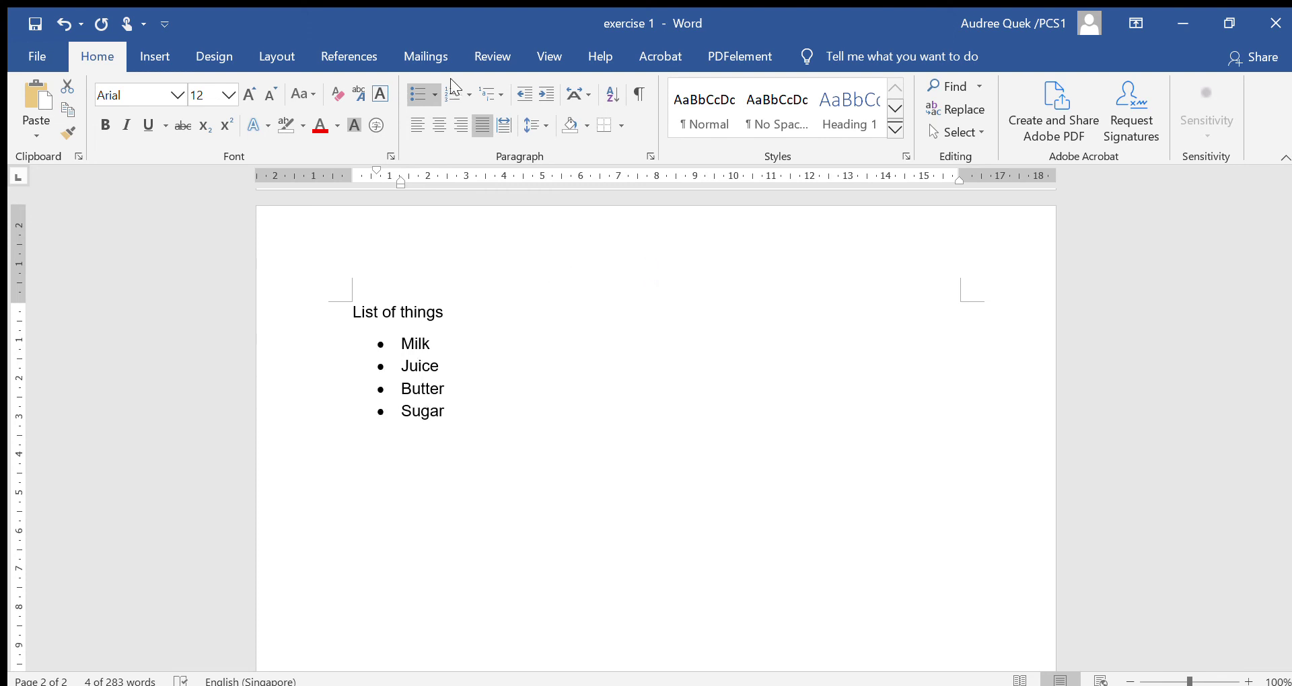
key(ctrl+y)
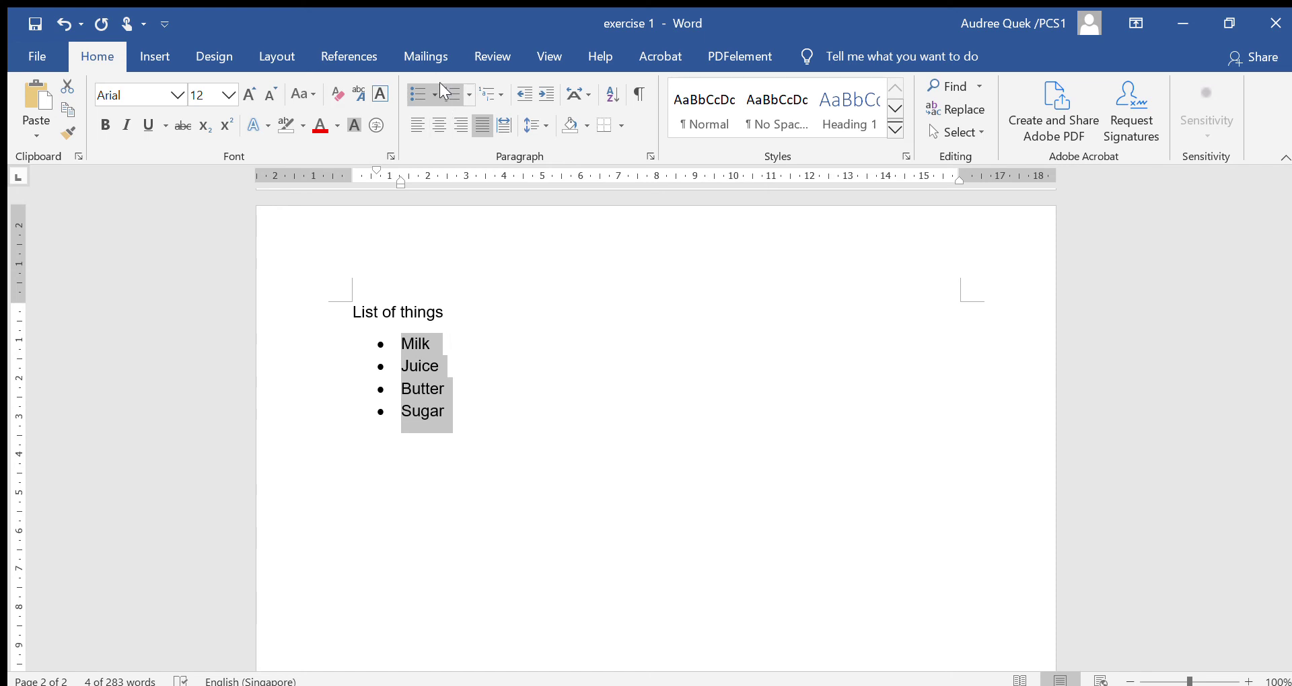
- Convert the items to a numbered list and try the 1) numbering style
click(442, 88)
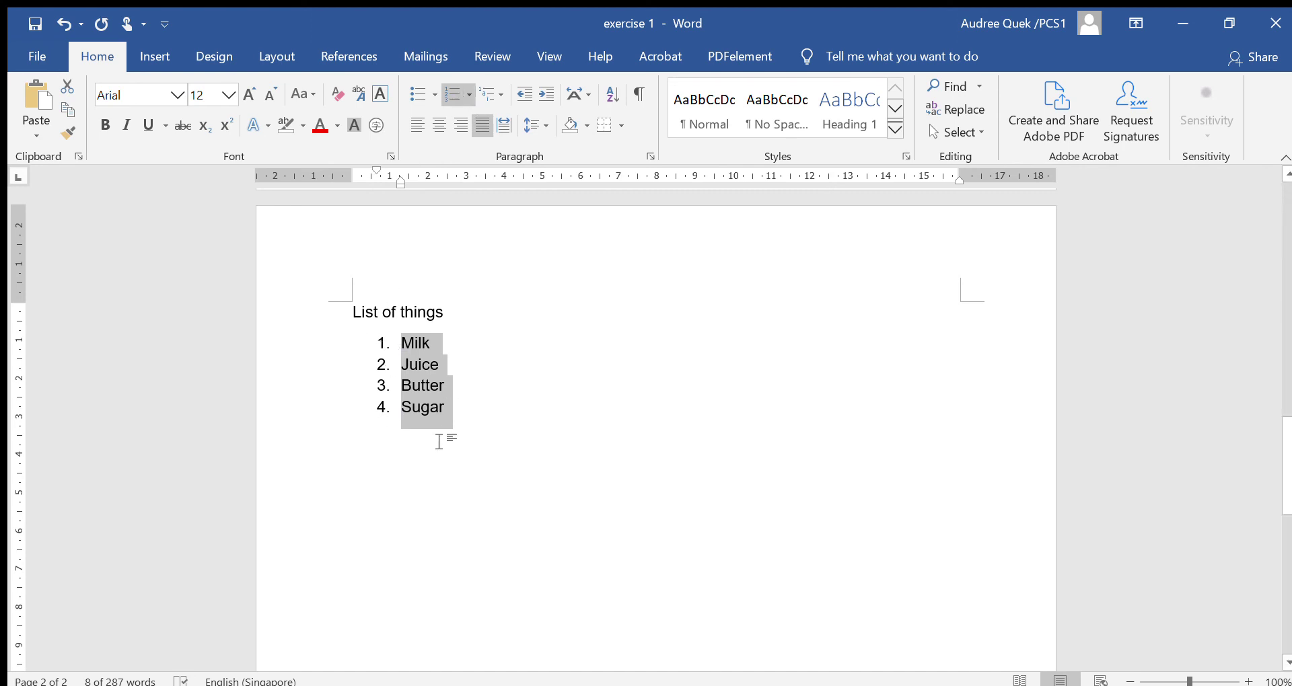
click(469, 96)
click(572, 305)
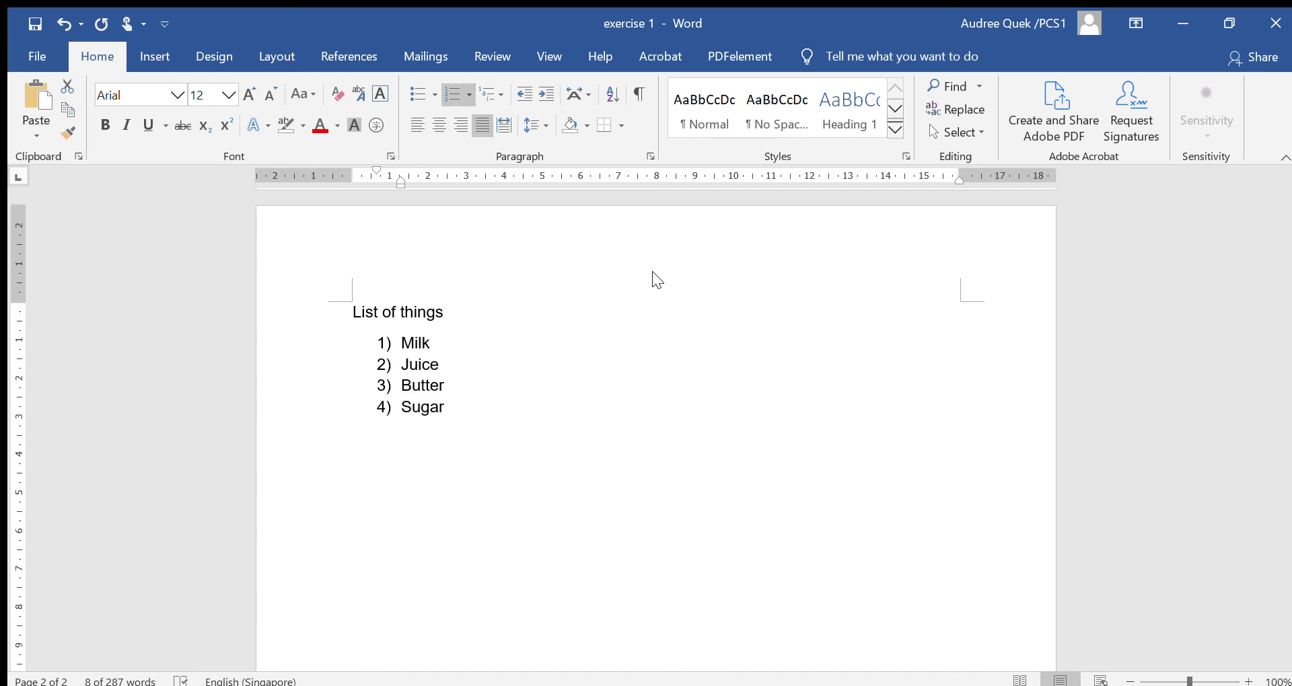
key(ctrl+z)
key(ctrl+y)
- Try Roman numeral and letter numbering, then revert to 1–4 numbering
key(ctrl+z)
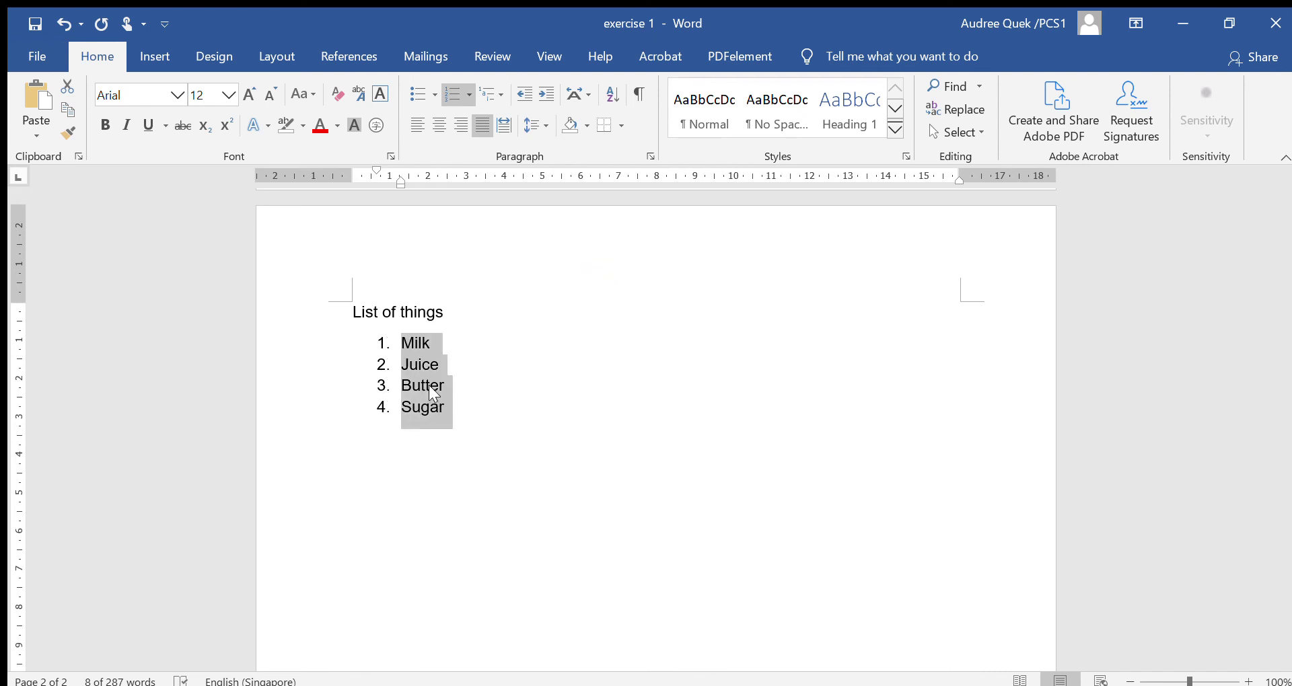
key(ctrl+z)
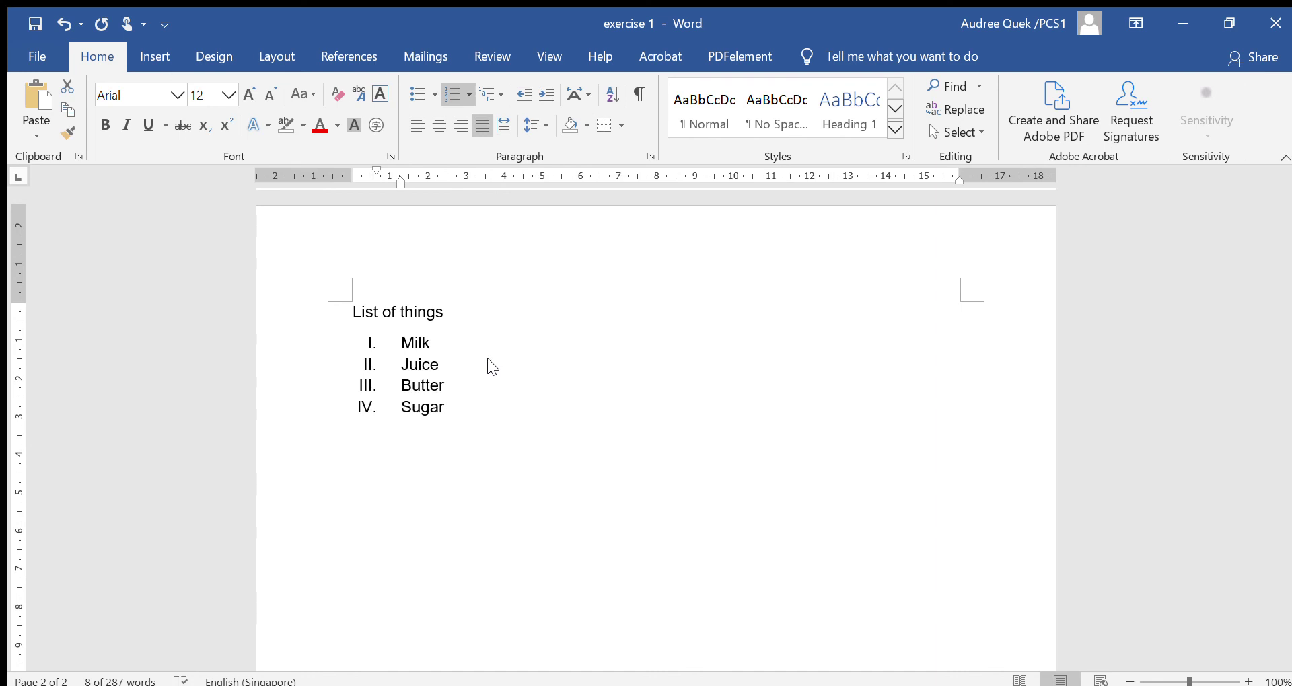
key(ctrl+z)
key(ctrl+z)
key(ctrl+z)
key(ctrl+y)
key(ctrl+z)
key(ctrl+y)
key(ctrl+z)
key(ctrl+z)
key(ctrl+z)
key(ctrl+z)
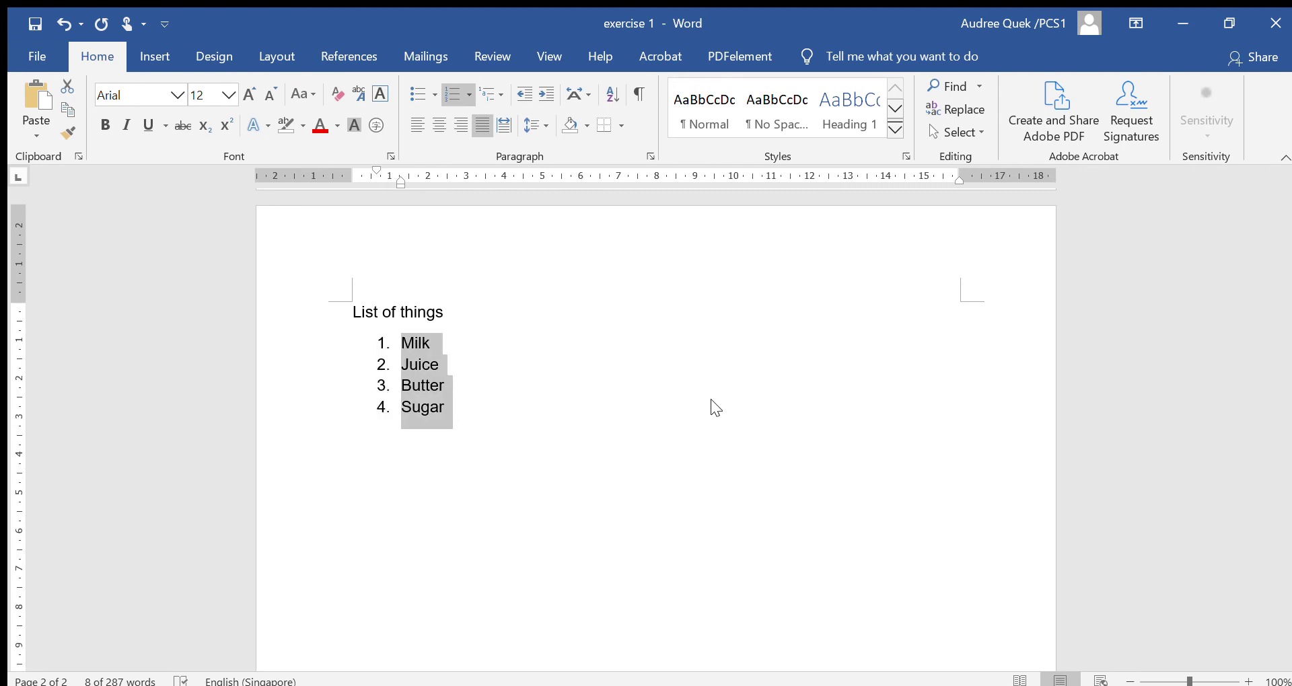
key(ctrl+z)
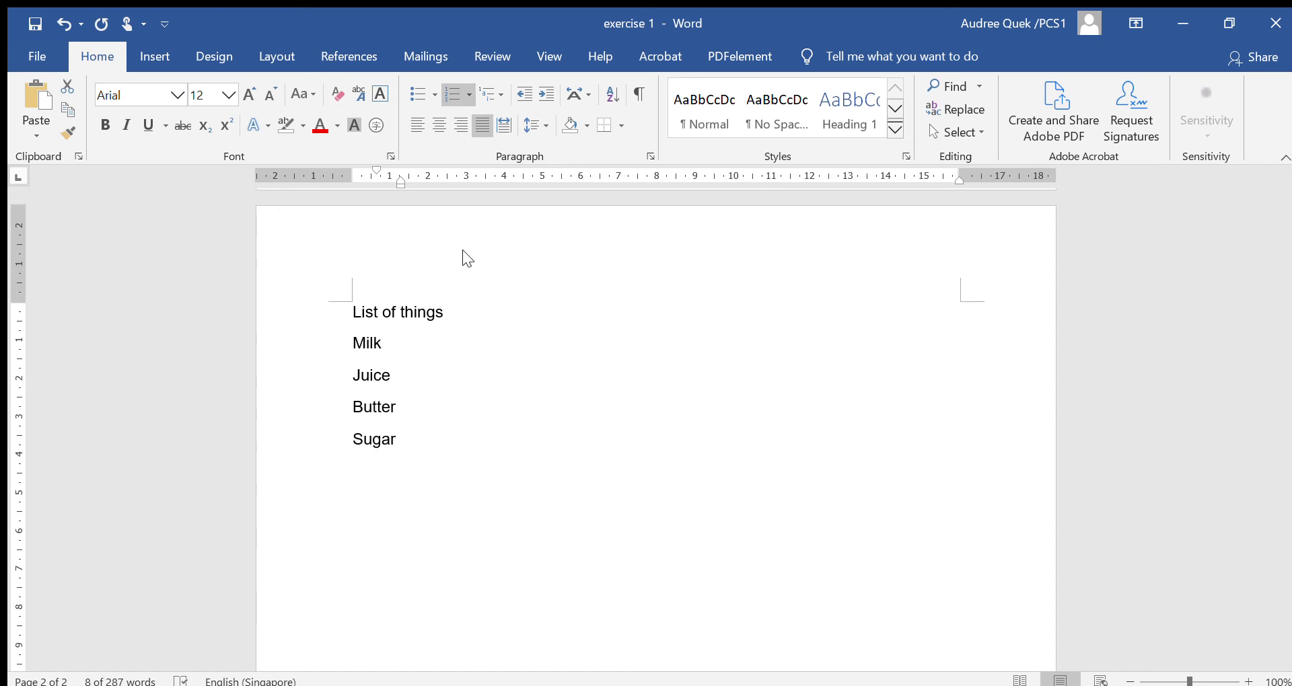
- Reselect Milk through Sugar, apply bullets, then try coloured picture bullets
click(397, 405)
drag(316, 440, 317, 353)
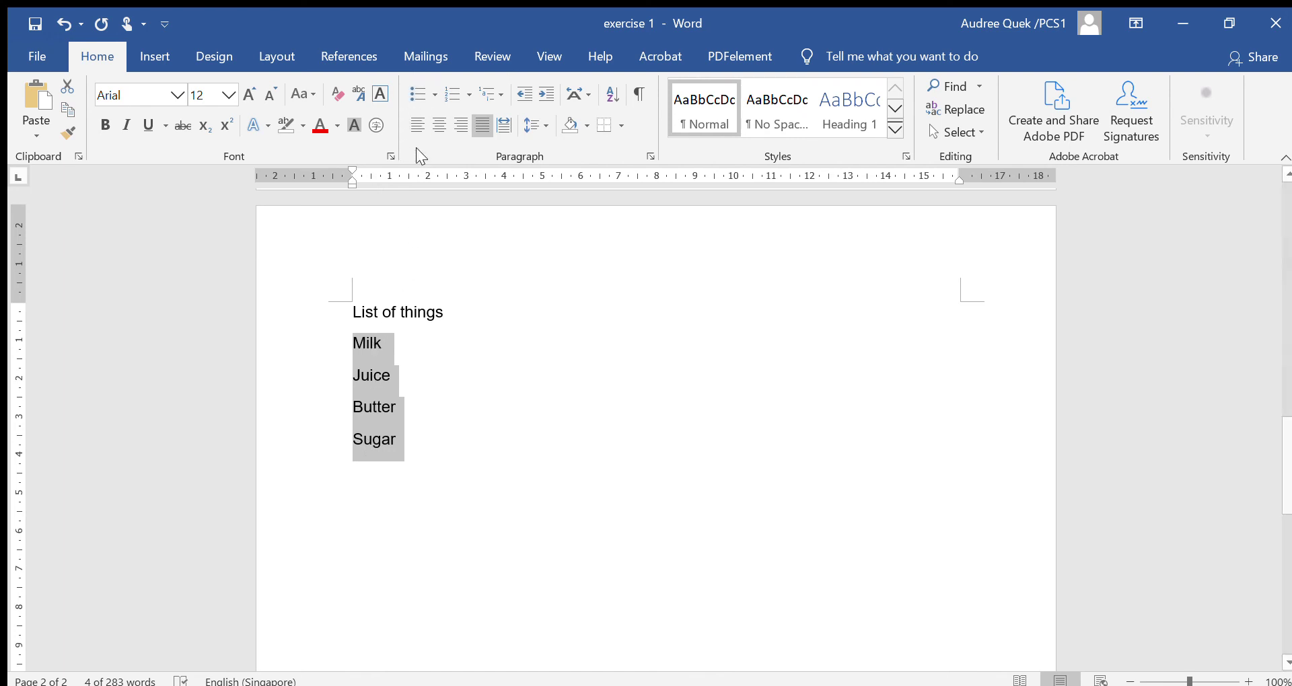
click(411, 92)
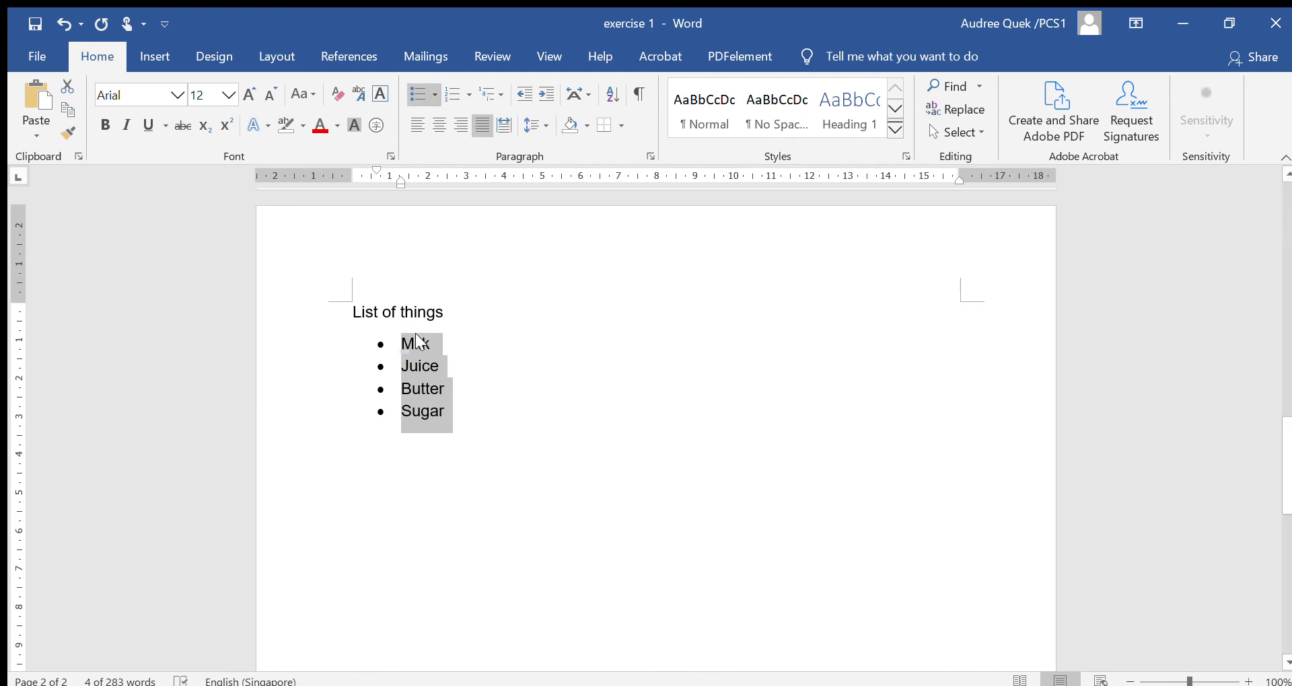
mouse_move(404, 353)
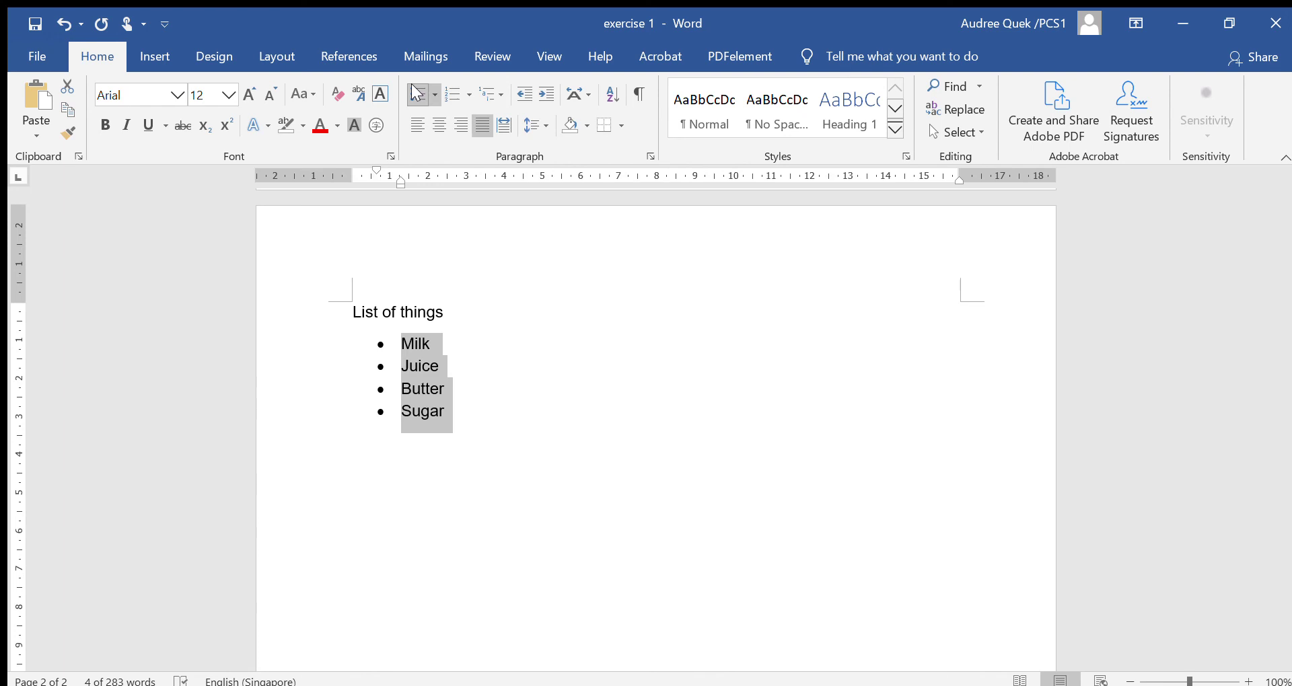
click(417, 93)
click(418, 93)
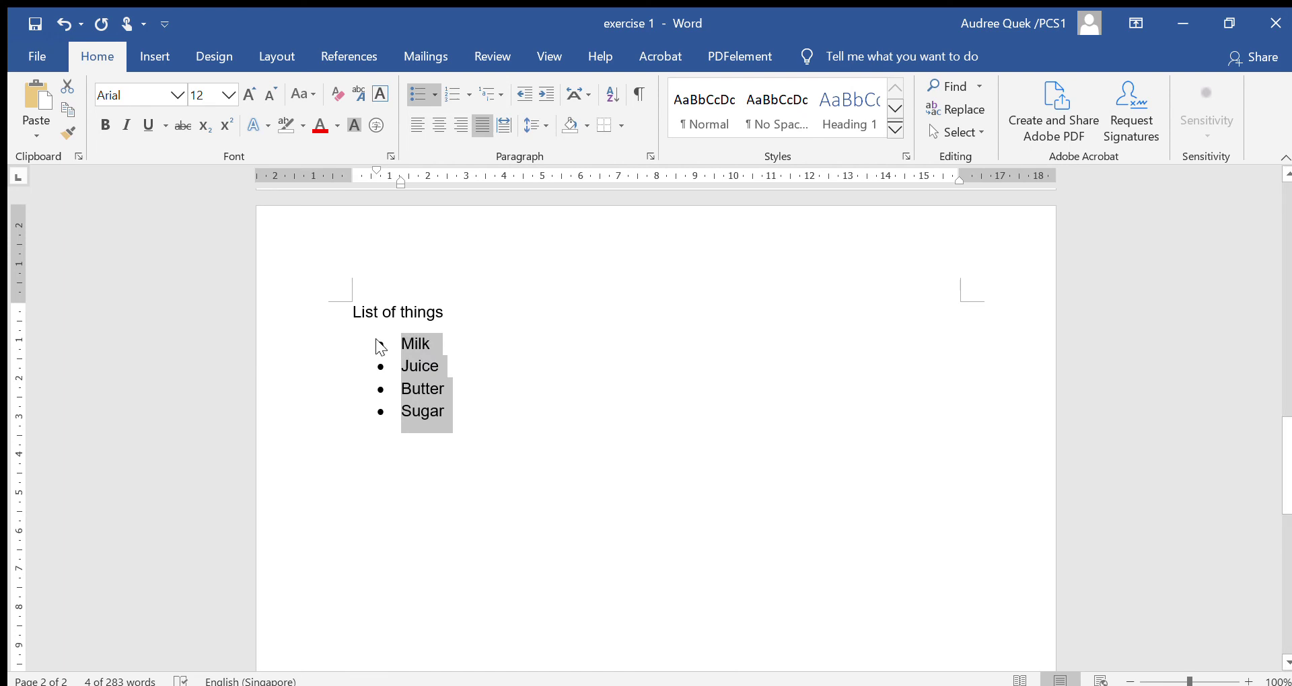
click(431, 95)
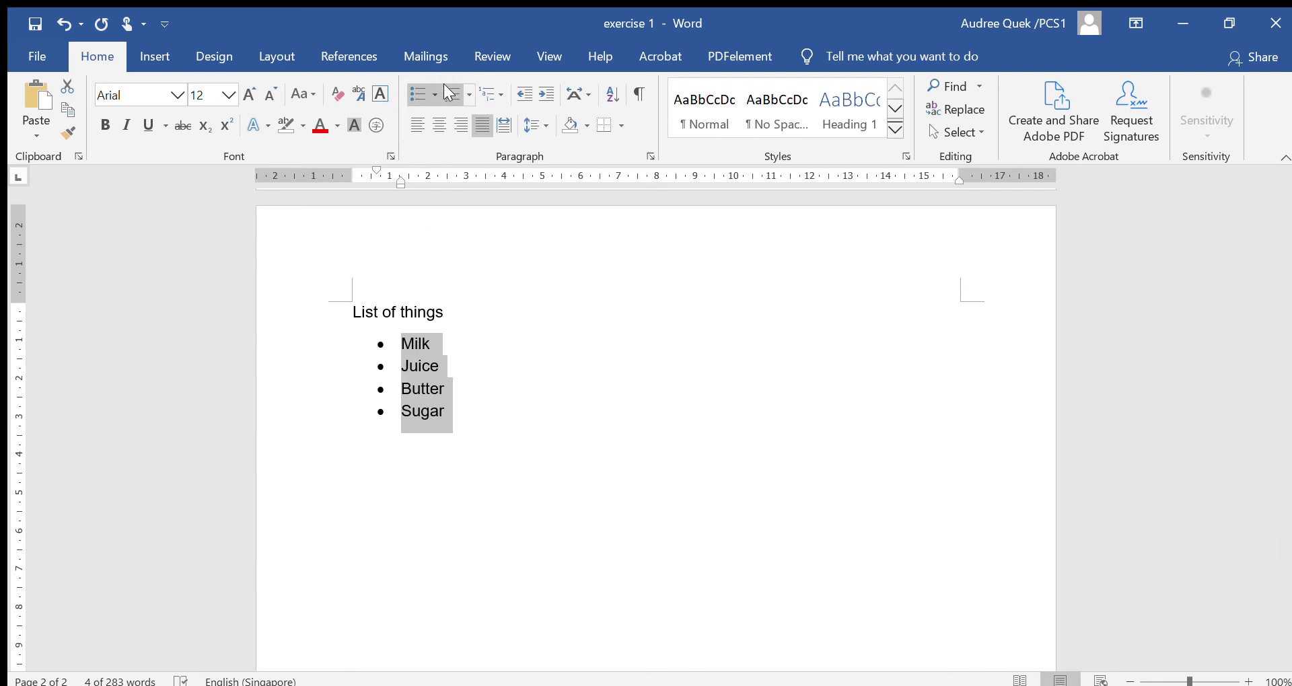
- Number the four items 1 to 4, remove the numbering, and place the caret after Sugar
click(444, 84)
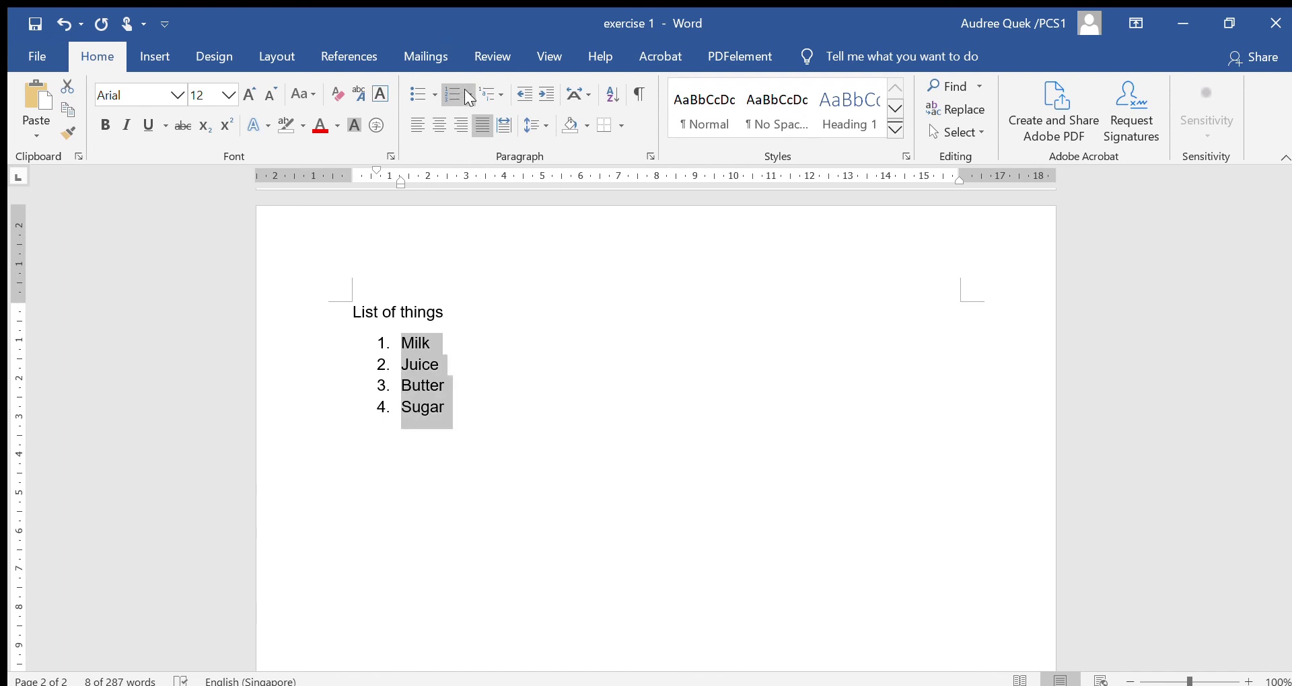
click(651, 297)
click(449, 95)
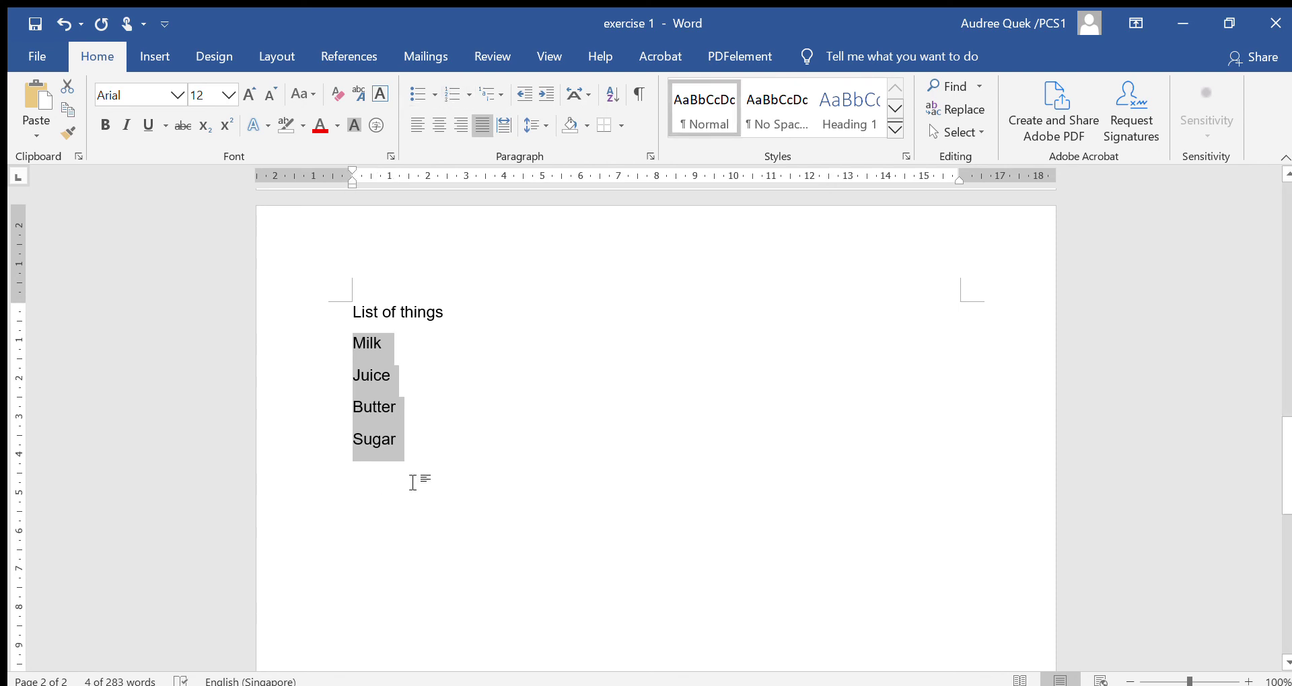
click(398, 434)
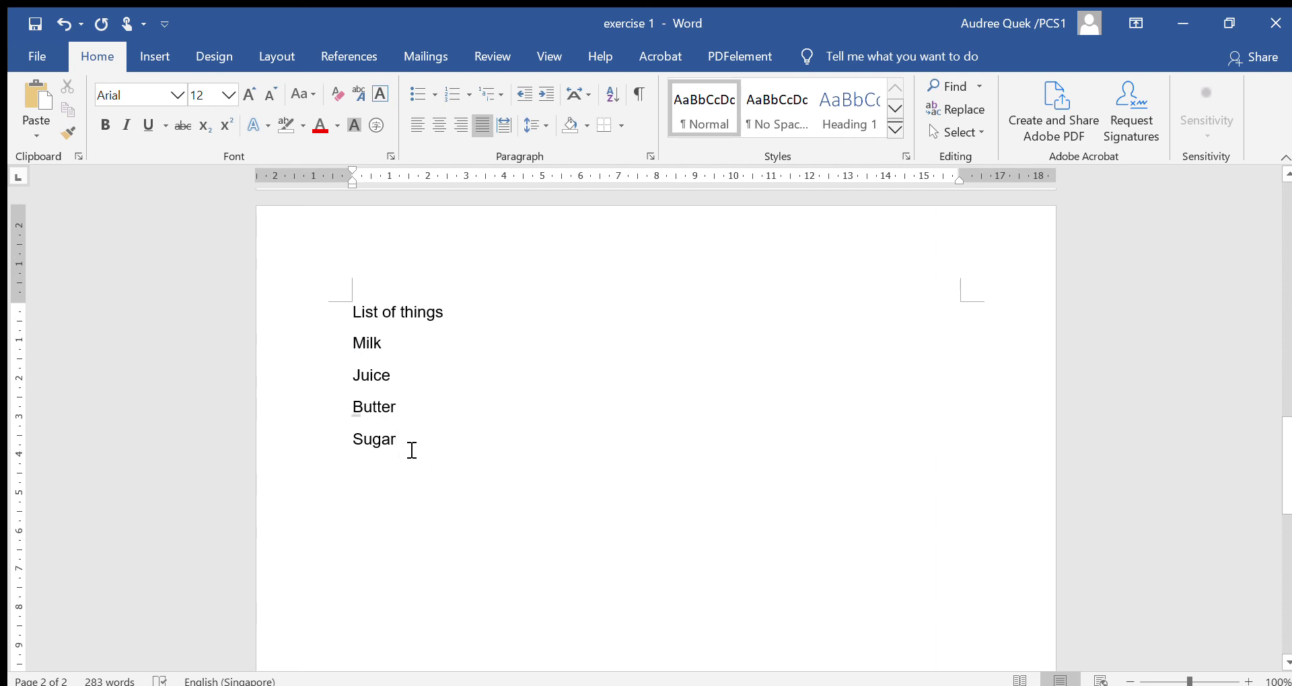
drag(411, 450, 313, 330)
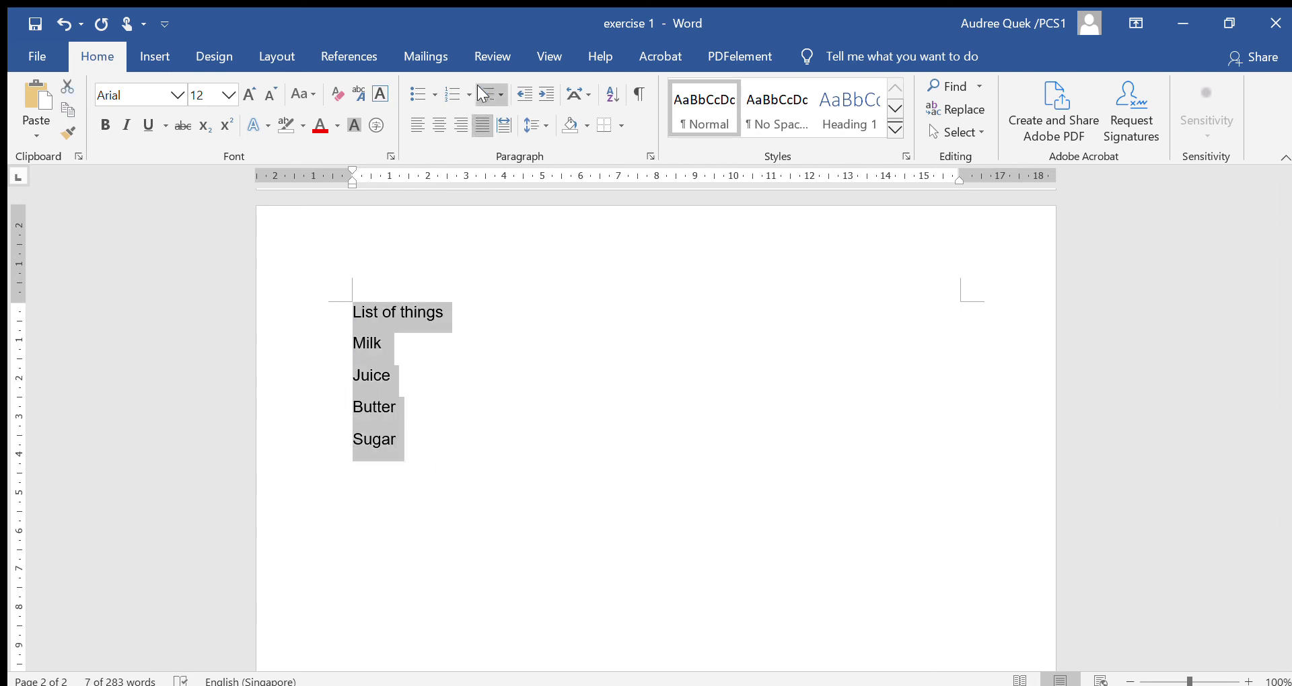
click(453, 94)
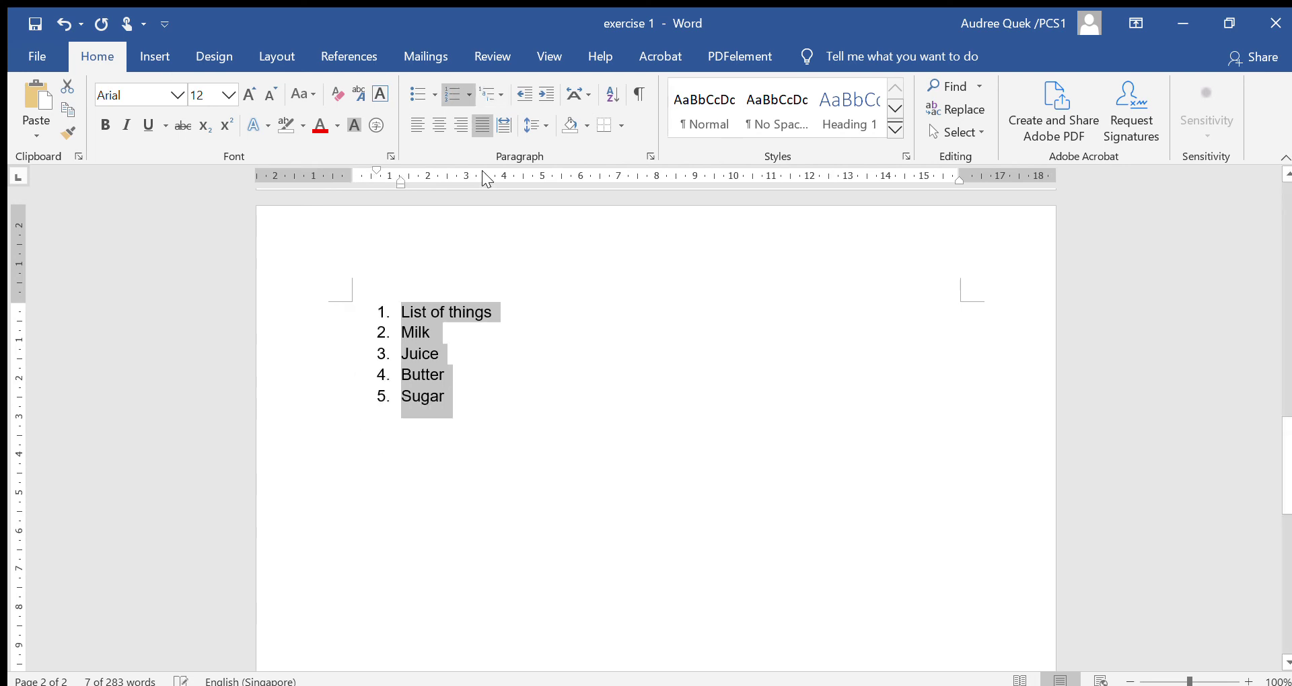
click(479, 401)
click(431, 352)
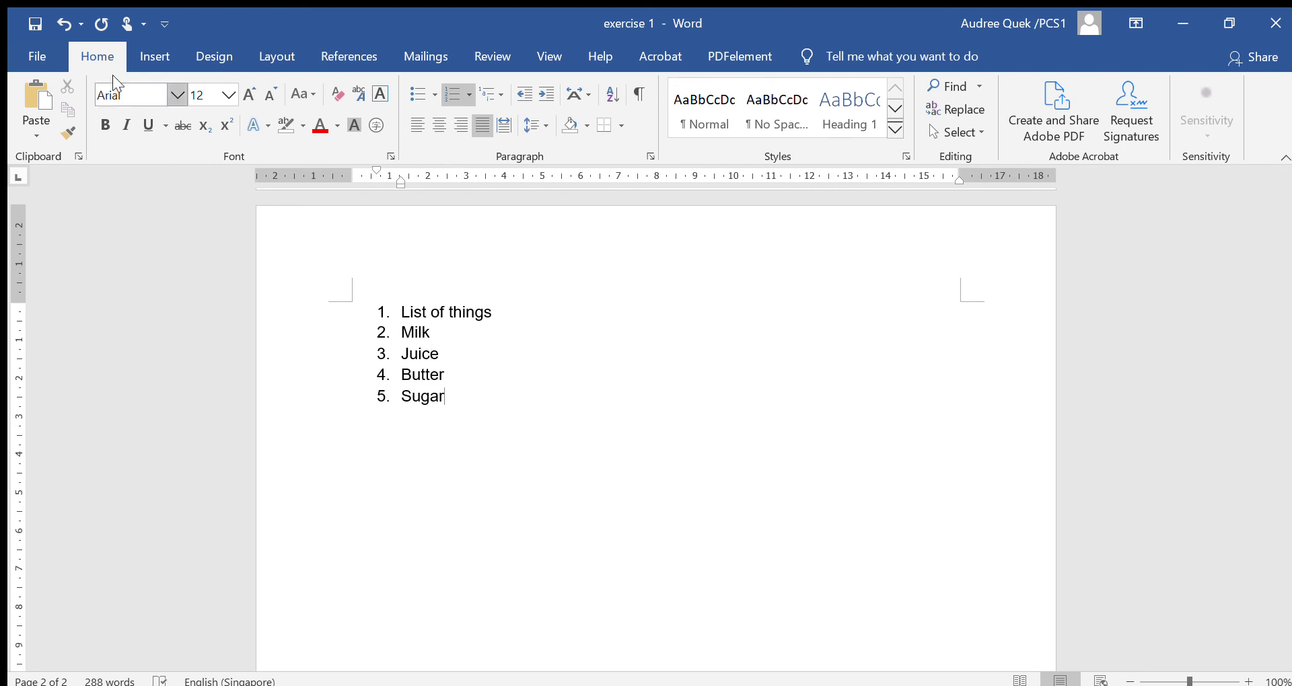
click(58, 25)
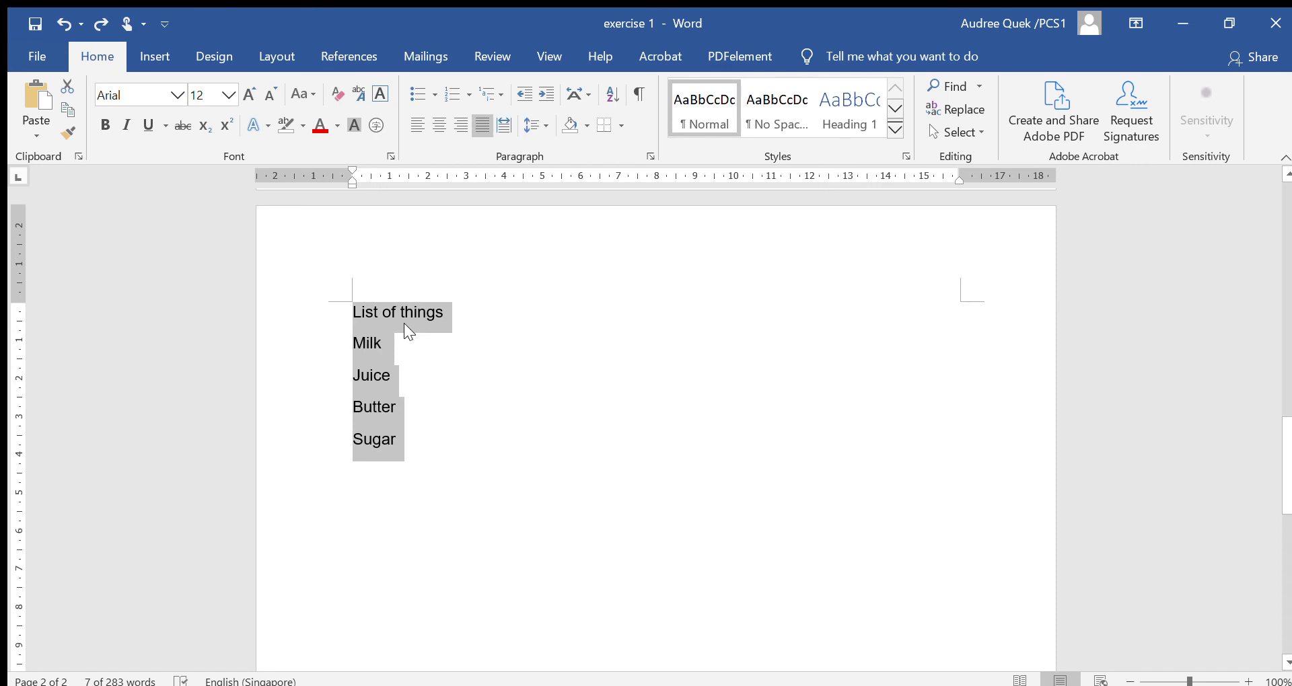
click(58, 26)
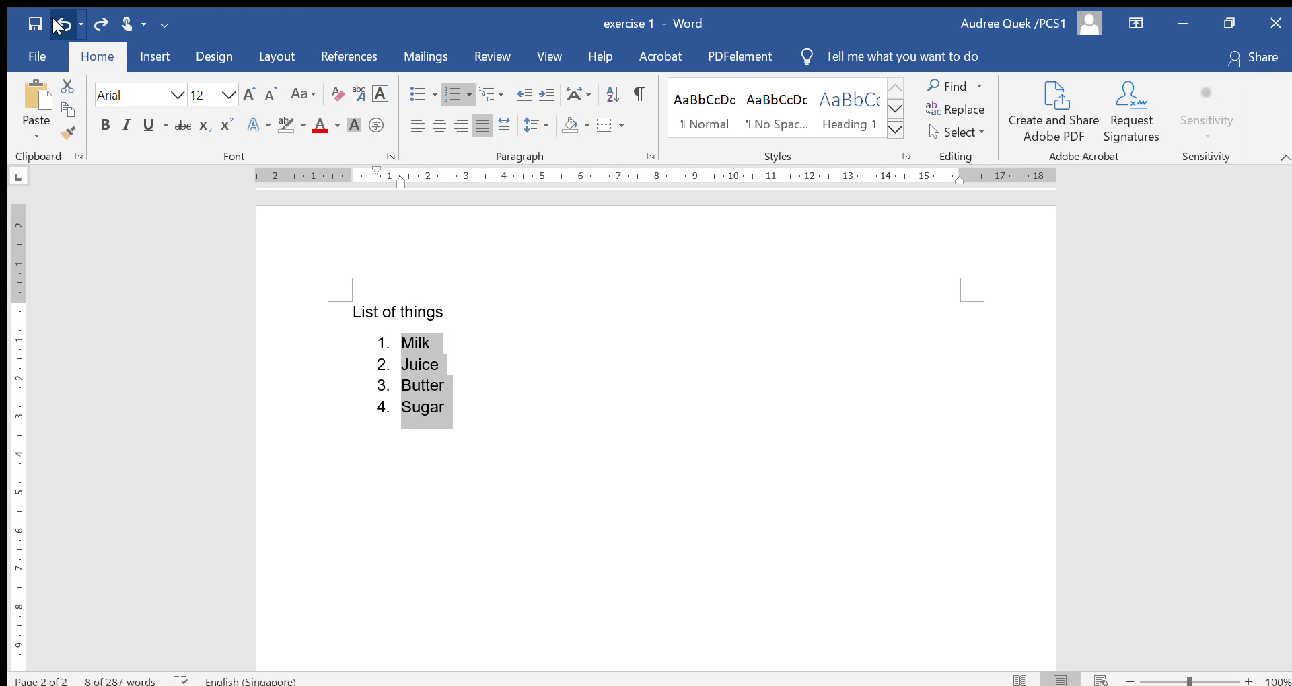
click(99, 22)
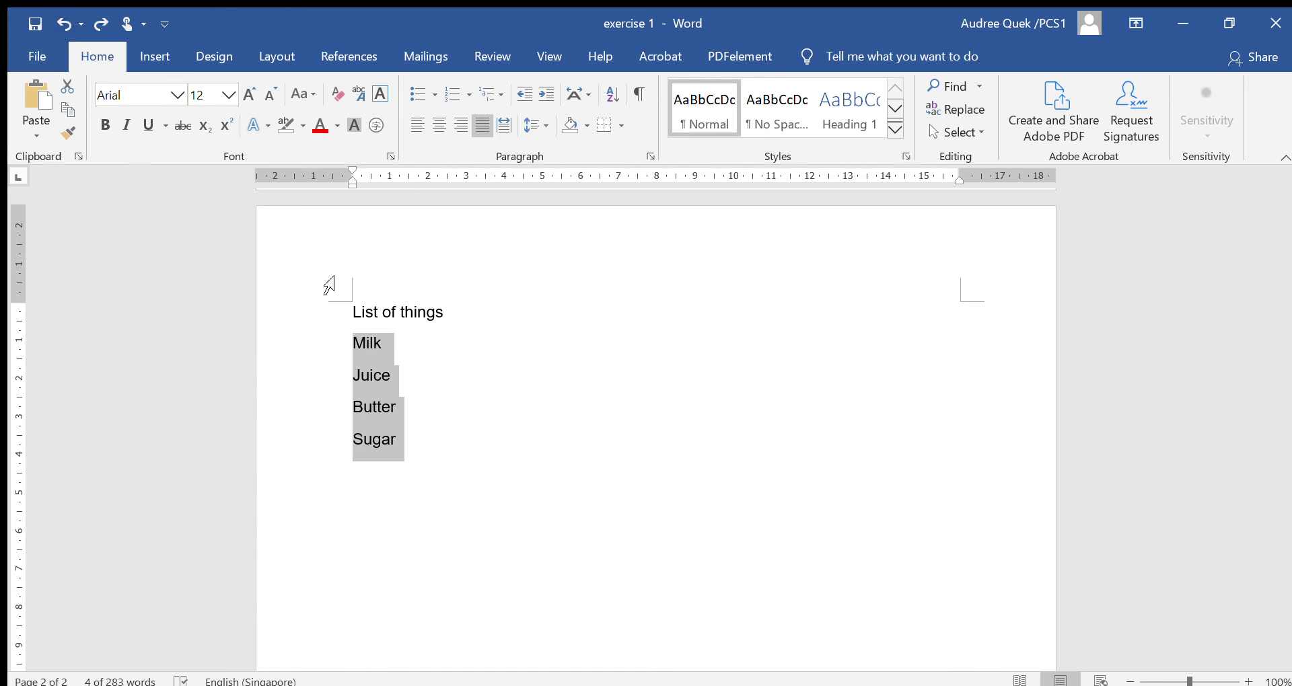
click(385, 331)
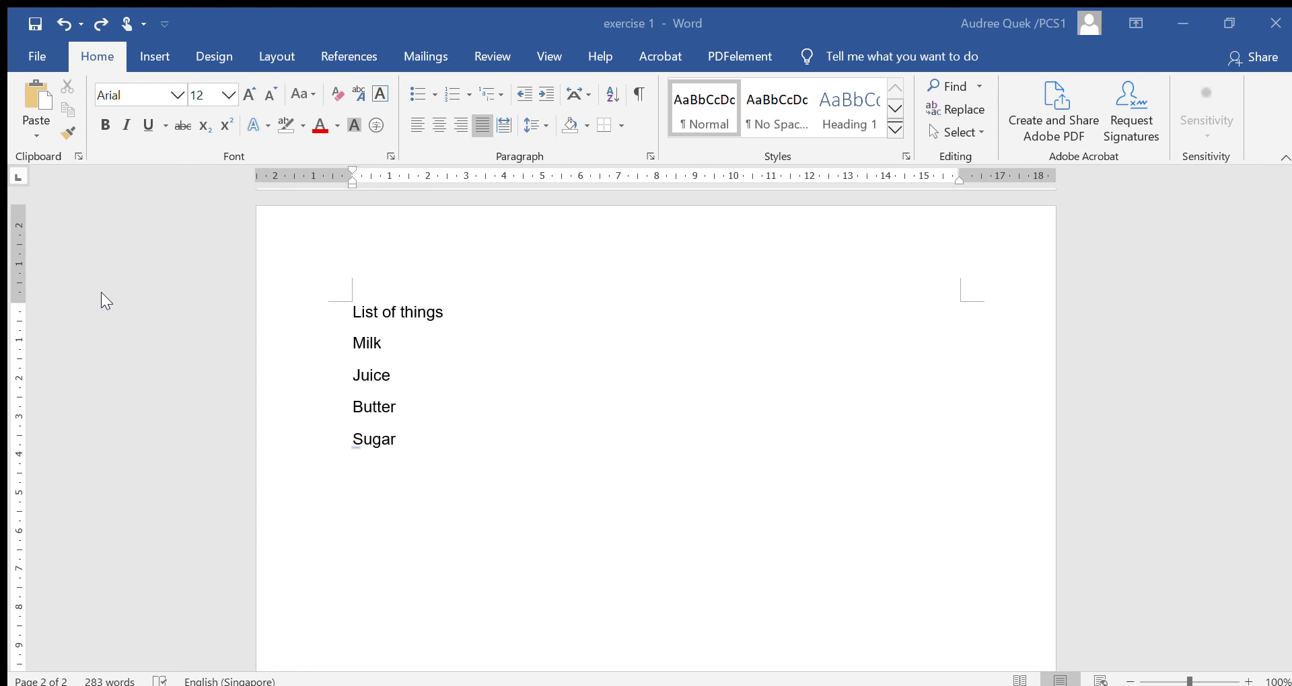
click(776, 633)
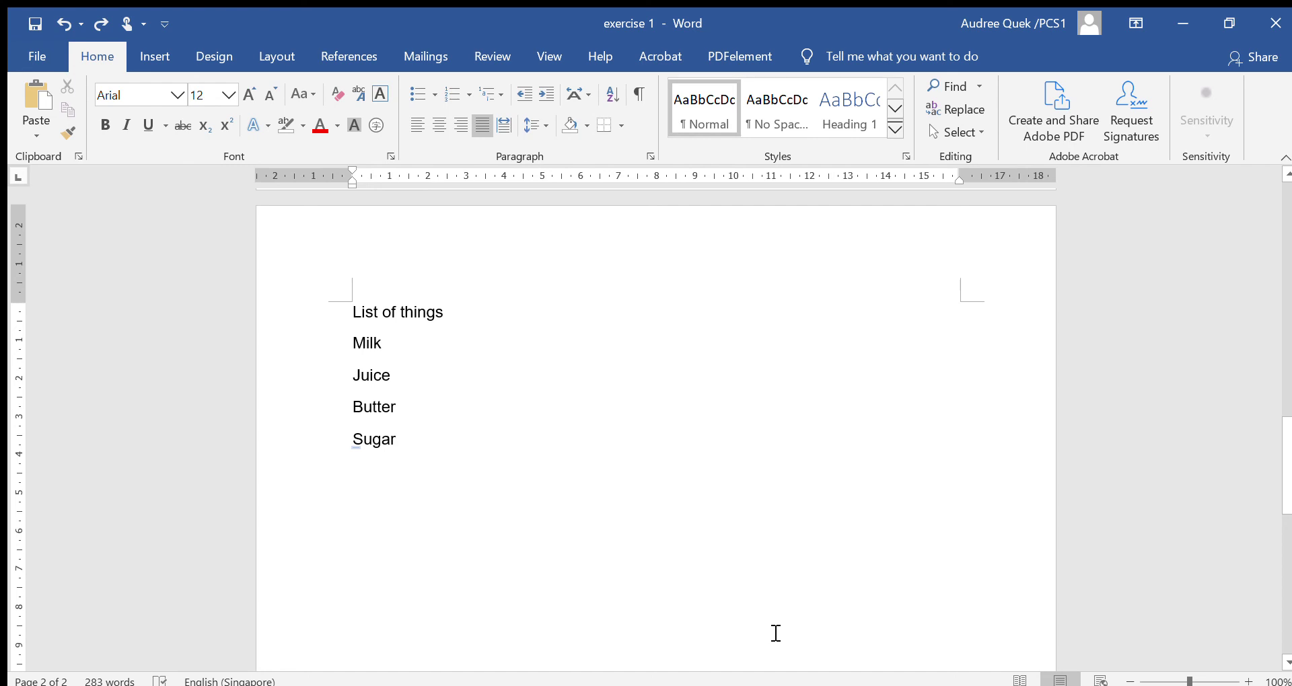
scroll(727, 502, up, 2)
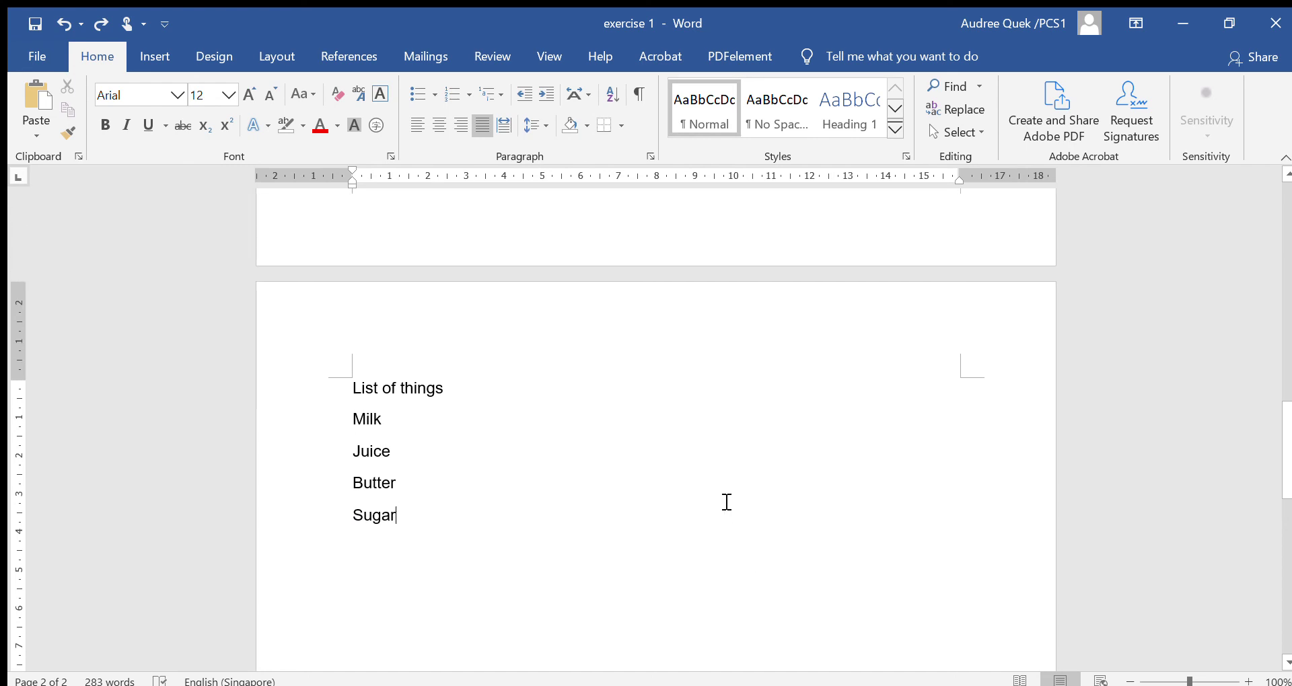